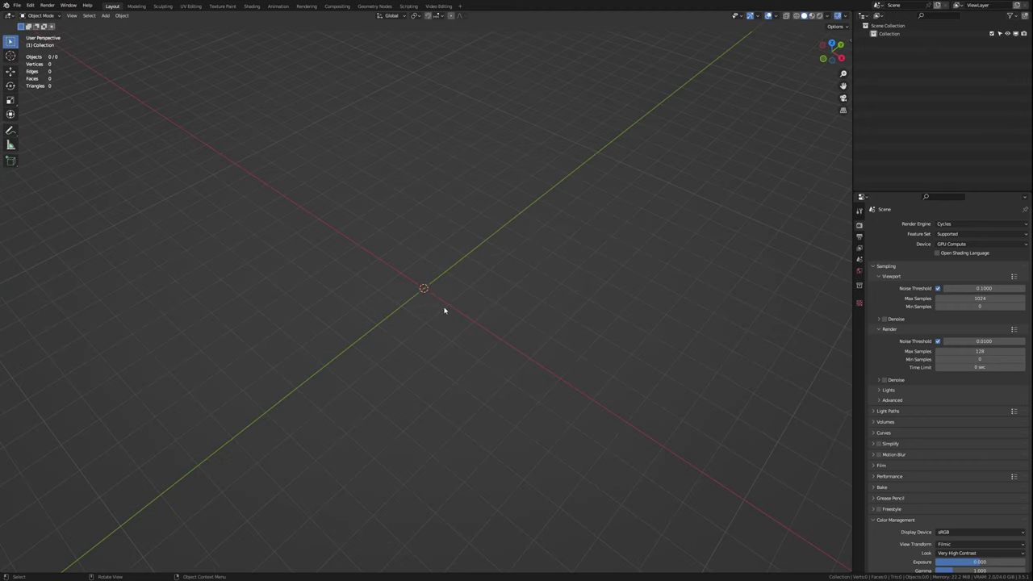
Step: Merge two plane corners into a triangle and extrude it upward into a wedge
{"action": "left_click", "coordinate": [514, 377]}
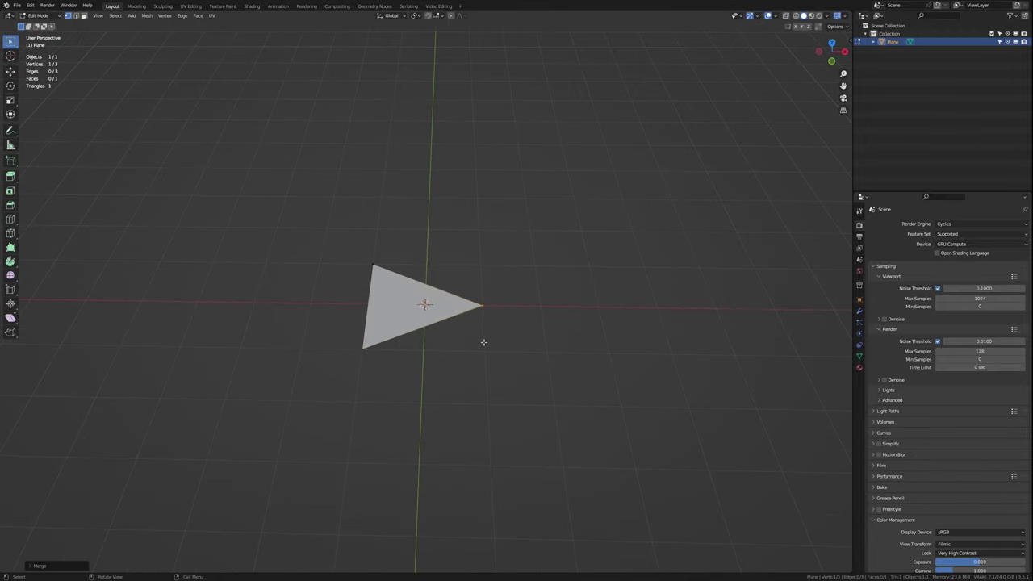
{"action": "key", "text": "a"}
{"action": "key", "text": "e"}
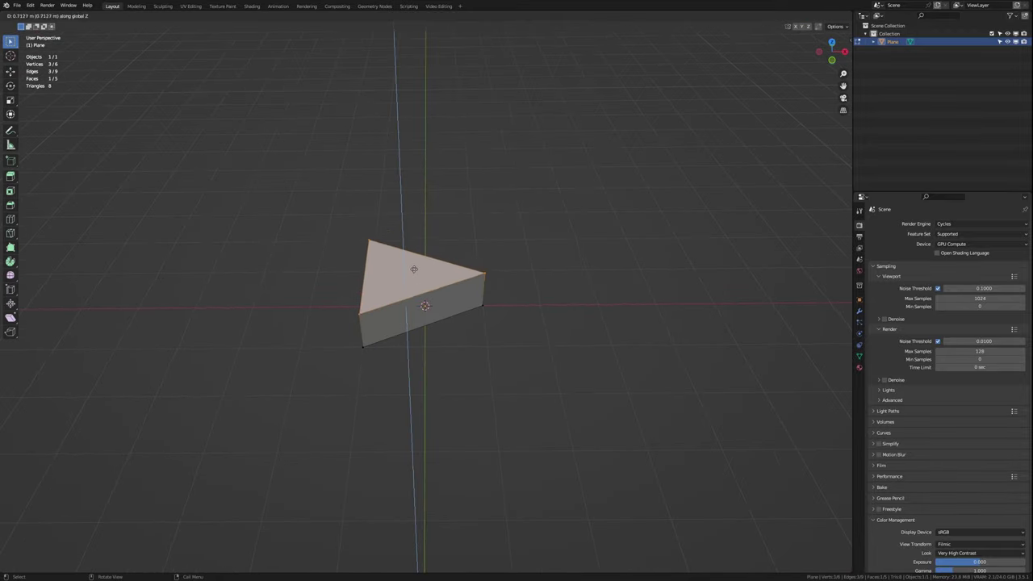
{"action": "left_click", "coordinate": [420, 242]}
{"action": "mouse_move", "coordinate": [420, 243]}
{"action": "middle_mouse_down"}
{"action": "mouse_move", "coordinate": [420, 232]}
{"action": "mouse_move", "coordinate": [368, 292]}
{"action": "middle_mouse_up"}
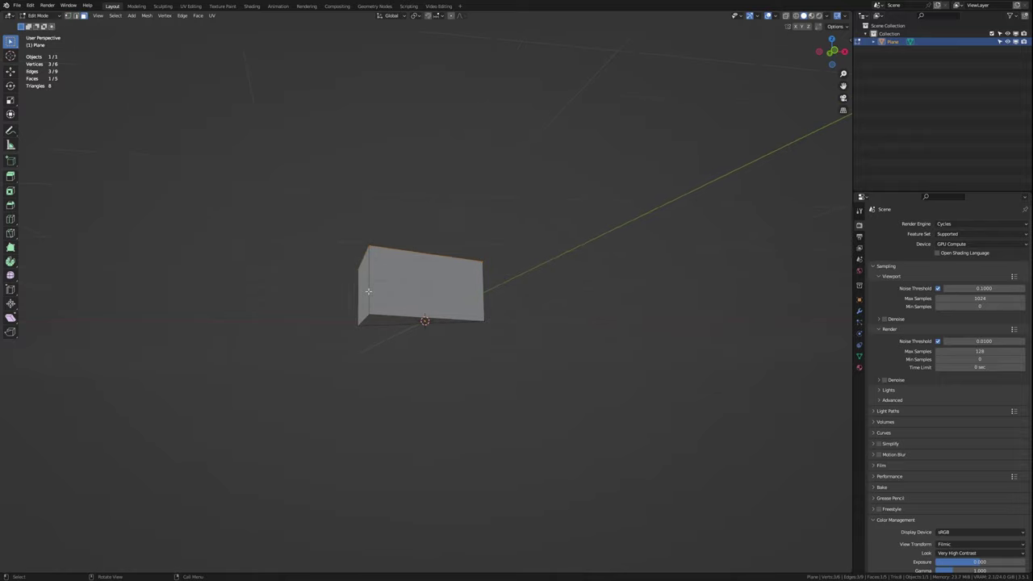
Step: Extrude the bottom face along Z to form a thin base layer under the wedge
{"action": "key", "text": "e"}
{"action": "right_click", "coordinate": [428, 313]}
{"action": "key", "text": "s"}
{"action": "key", "text": "Escape"}
{"action": "key", "text": "ctrl+z"}
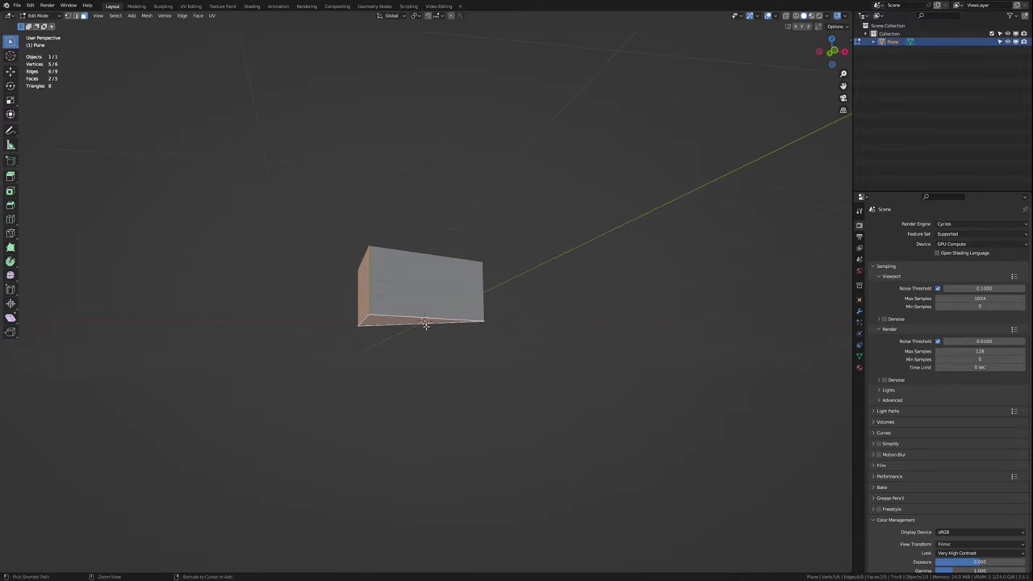
{"action": "middle_click_drag", "start_coordinate": [424, 317], "coordinate": [352, 304]}
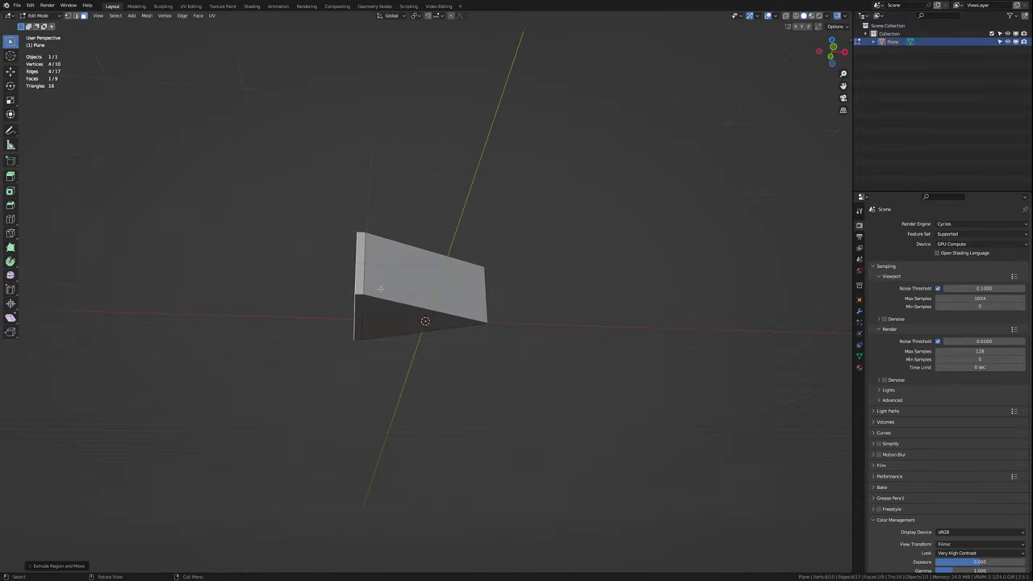
{"action": "key", "text": "z"}
{"action": "type", "text": "12"}
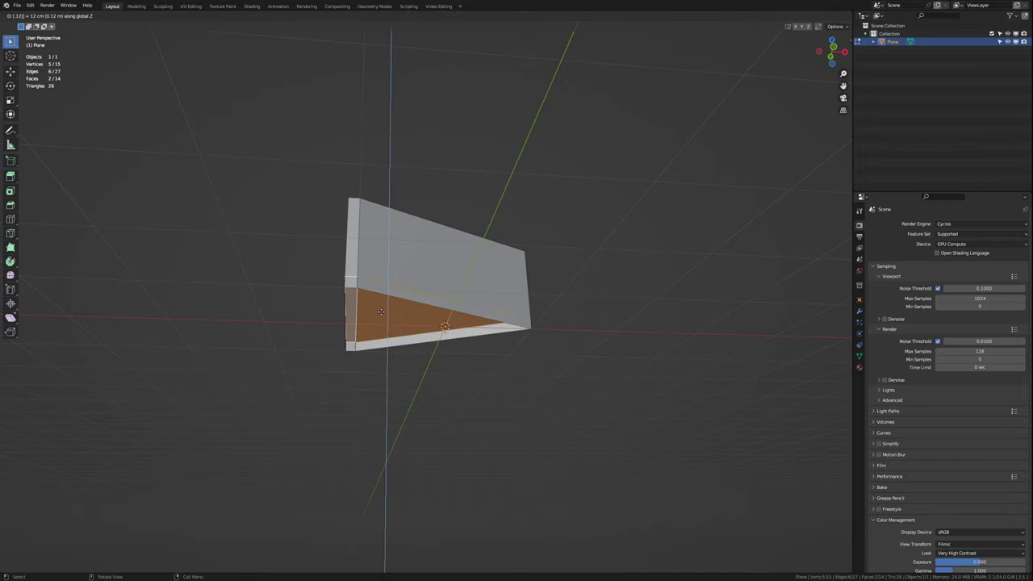
{"action": "key", "text": "Return"}
Step: Add the front face to the selection and invert it to pick the slice's remaining faces
{"action": "mouse_move", "coordinate": [383, 311]}
{"action": "middle_mouse_down"}
{"action": "mouse_move", "coordinate": [386, 341]}
{"action": "mouse_move", "coordinate": [436, 322]}
{"action": "middle_mouse_up"}
{"action": "left_click", "coordinate": [386, 342], "text": "shift"}
{"action": "key", "text": "ctrl+i"}
{"action": "left_click", "coordinate": [859, 356]}
Step: Add the vertex group, then try three loop cuts and an inset on the back face
{"action": "left_click", "coordinate": [1022, 250]}
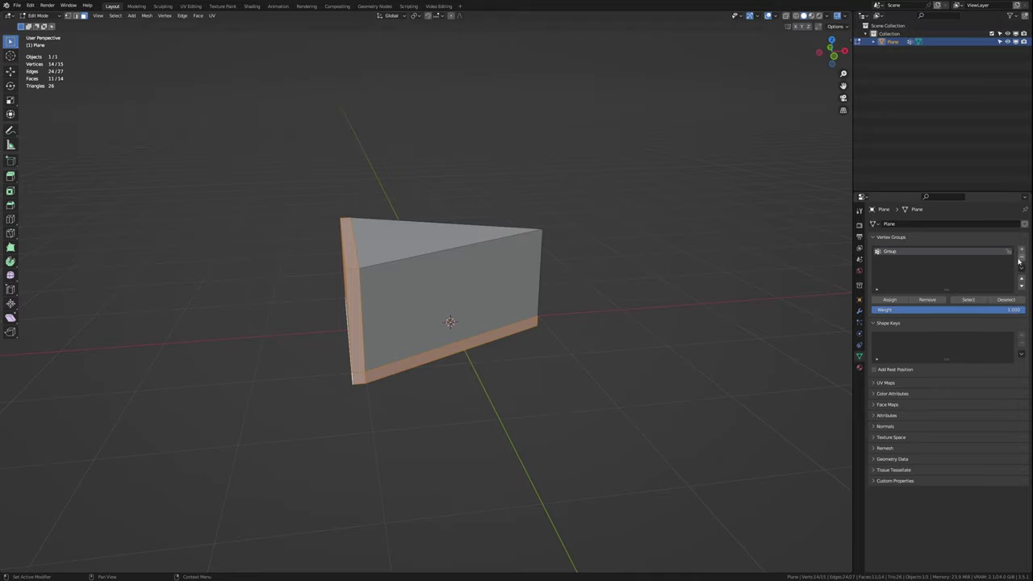
{"action": "middle_click_drag", "start_coordinate": [405, 245], "coordinate": [374, 289]}
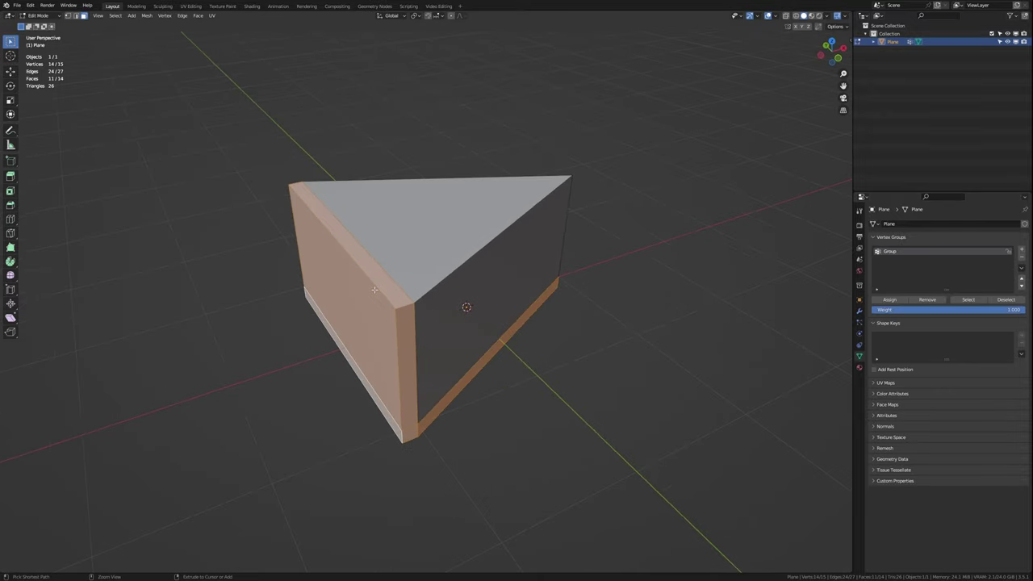
{"action": "left_click", "coordinate": [380, 286]}
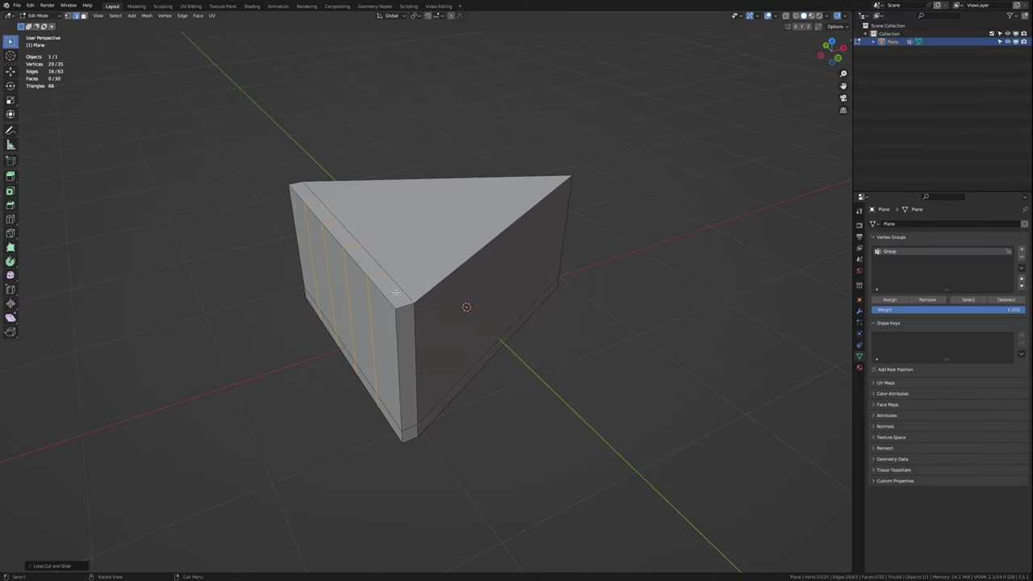
{"action": "right_click", "coordinate": [460, 273]}
{"action": "key", "text": "Escape"}
{"action": "left_click", "coordinate": [83, 565]}
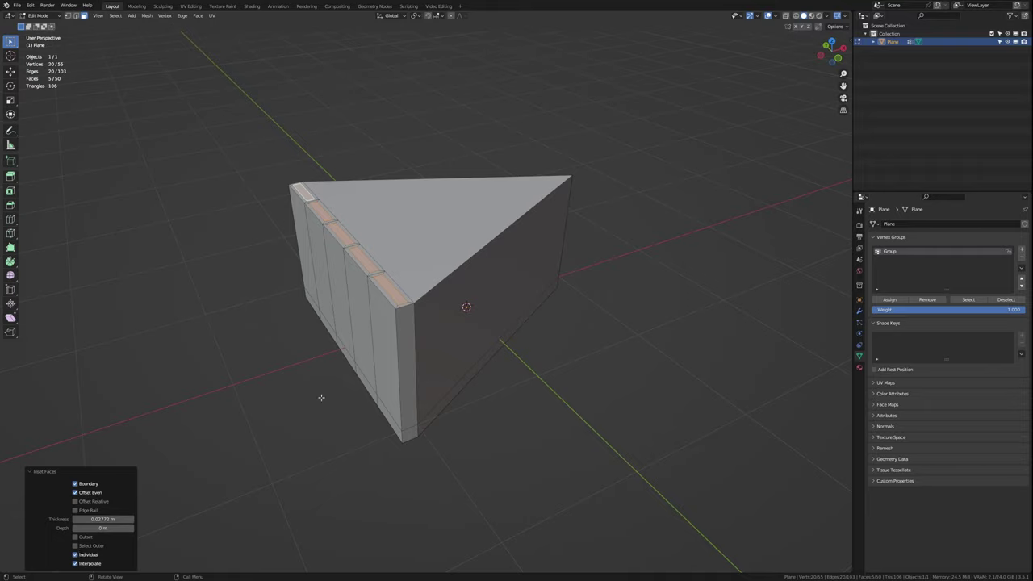
Step: In object mode, add a Bevel modifier and widen it to round the wedge's edges
{"action": "middle_click_drag", "start_coordinate": [322, 397], "coordinate": [452, 339]}
{"action": "key", "text": "Tab"}
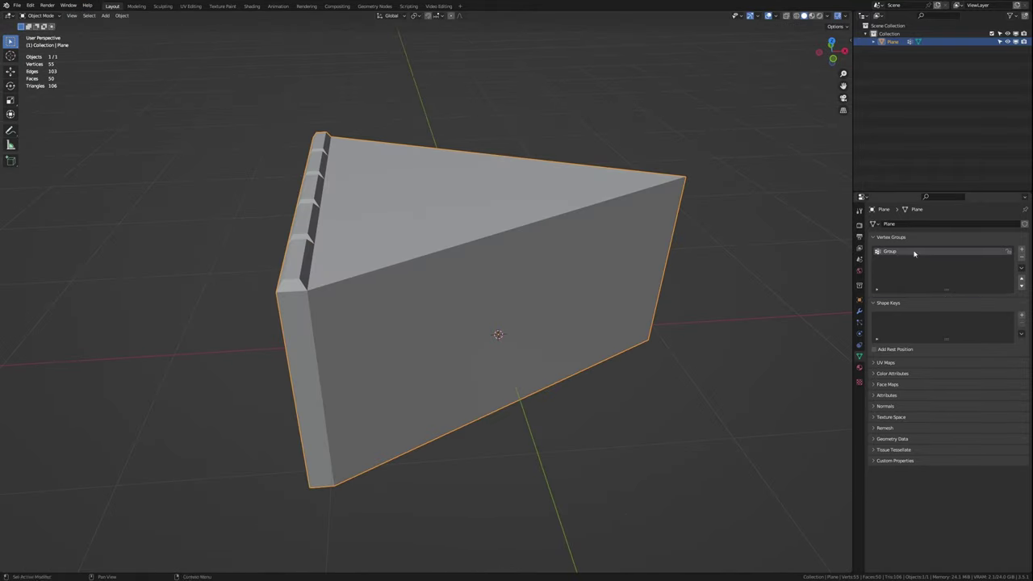
{"action": "left_click", "coordinate": [858, 311]}
{"action": "left_click", "coordinate": [884, 224]}
{"action": "left_click", "coordinate": [877, 254]}
{"action": "left_click_drag", "start_coordinate": [993, 269], "coordinate": [984, 268]}
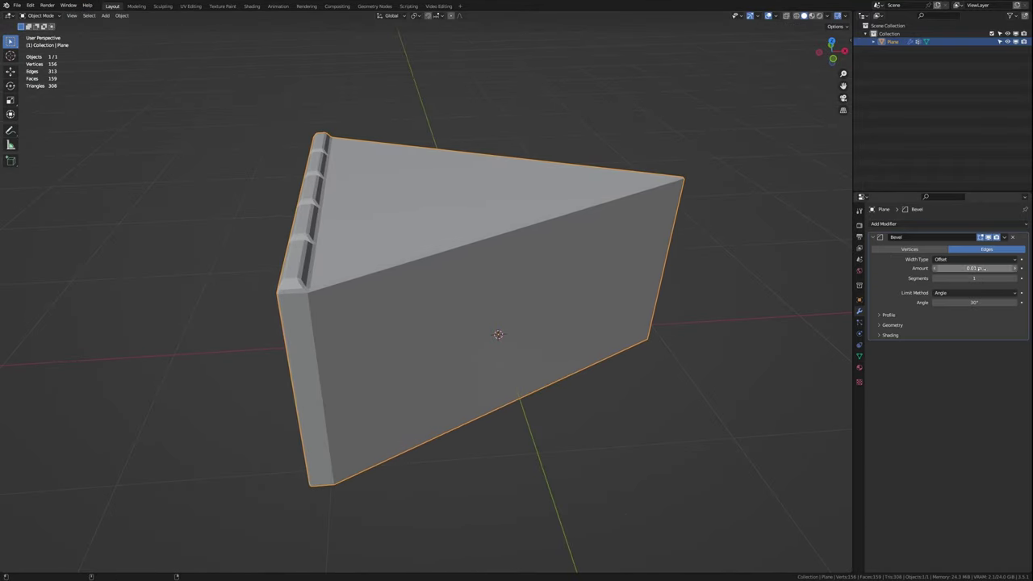
{"action": "middle_click_drag", "start_coordinate": [477, 275], "coordinate": [493, 318]}
Step: Shrink the selected faces around individual origins and attempt an edge bevel, then cancel it
{"action": "key", "text": "Tab"}
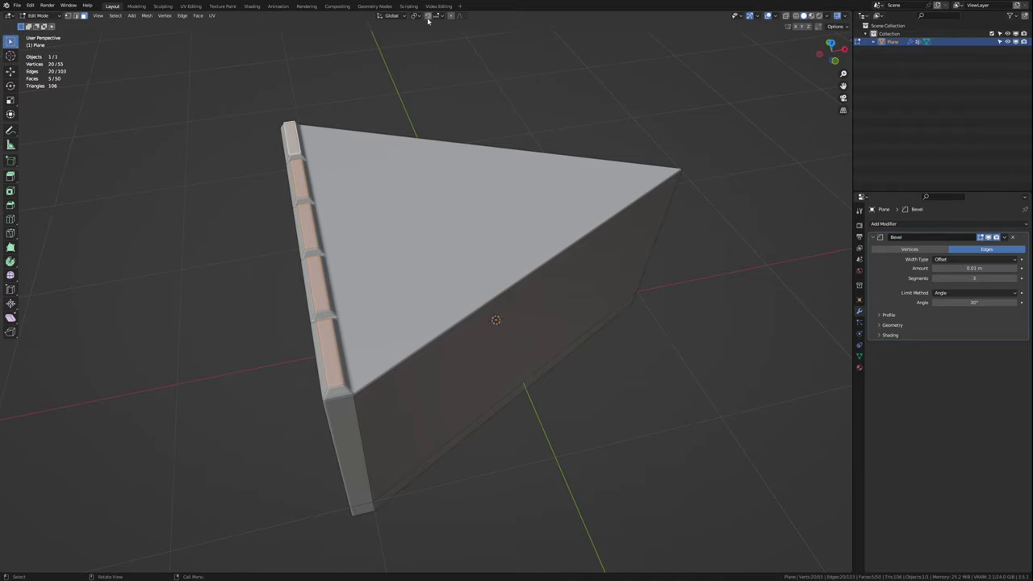
{"action": "left_click", "coordinate": [427, 16]}
{"action": "left_click", "coordinate": [452, 48]}
{"action": "key", "text": "s"}
{"action": "left_click", "coordinate": [420, 212]}
{"action": "key", "text": "ctrl+b"}
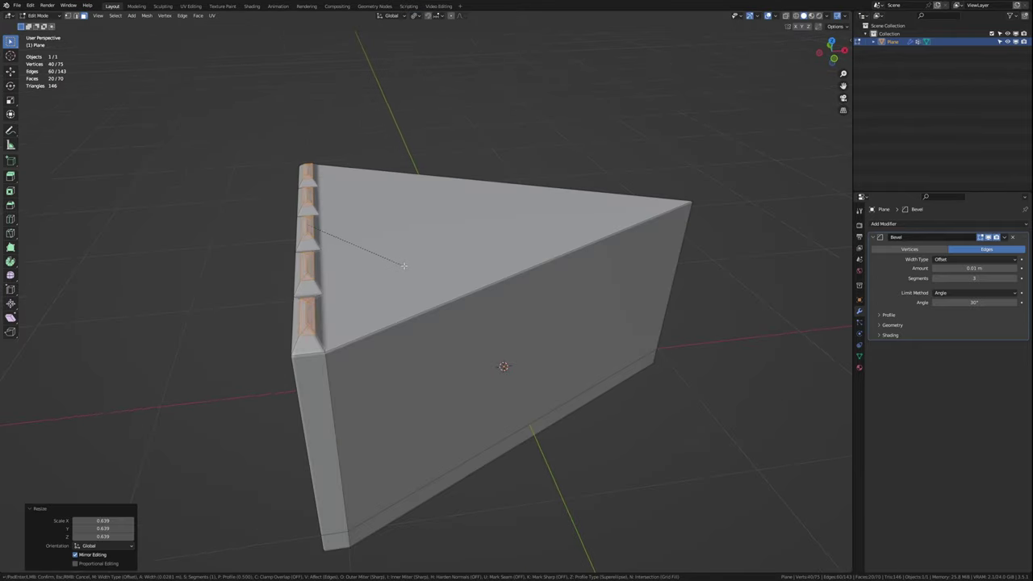
{"action": "scroll", "coordinate": [404, 265], "scroll_direction": "up", "scroll_amount": 6}
{"action": "key", "text": "Escape"}
Step: Undo the grooves and bevel back to the plain wedge, and open the Add menu in object mode
{"action": "key", "text": "ctrl+z"}
{"action": "key", "text": "ctrl+z"}
{"action": "mouse_move", "coordinate": [399, 273]}
{"action": "middle_mouse_down"}
{"action": "mouse_move", "coordinate": [380, 280]}
{"action": "mouse_move", "coordinate": [415, 282]}
{"action": "mouse_move", "coordinate": [391, 271]}
{"action": "middle_mouse_up"}
{"action": "key", "text": "ctrl+z"}
{"action": "key", "text": "a"}
{"action": "key", "text": "Tab"}
{"action": "key", "text": "shift+a"}
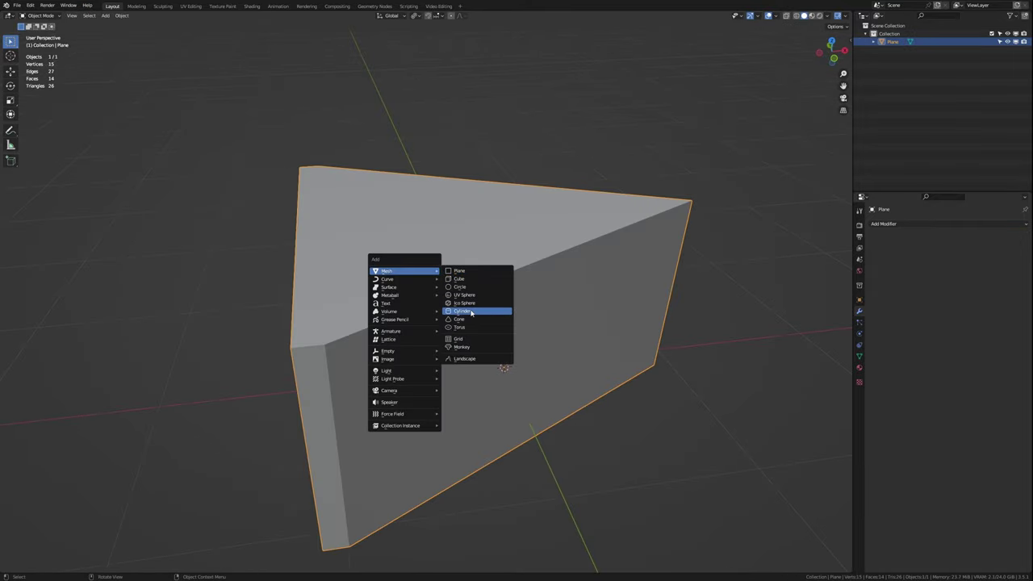
Step: Add a UV sphere, scale it to 0.1, and place it at the wedge's back corner
{"action": "left_click", "coordinate": [467, 296]}
{"action": "key", "text": "KP_1"}
{"action": "type", "text": "s.1"}
{"action": "key", "text": "Return"}
{"action": "key", "text": "g"}
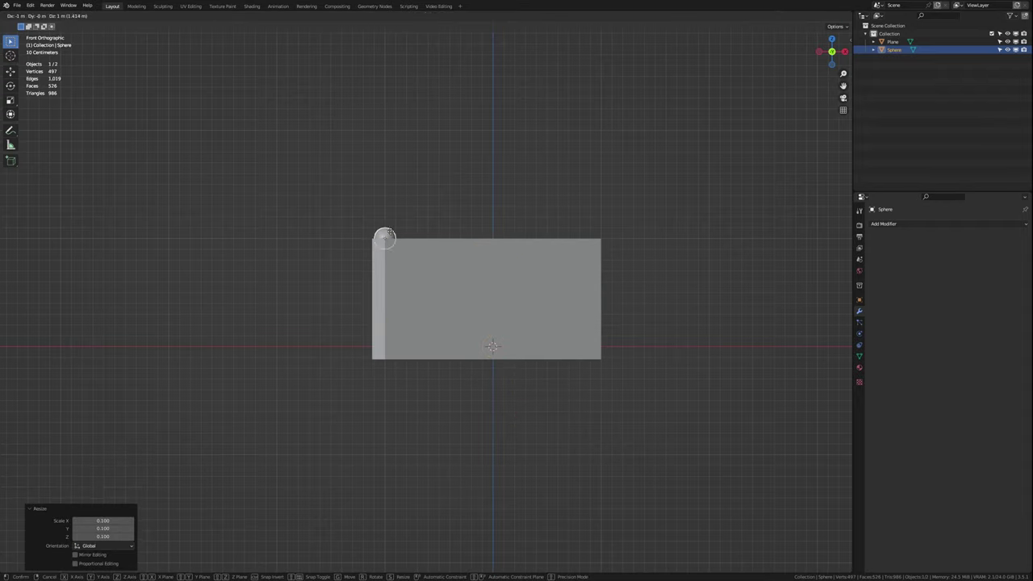
{"action": "left_click", "coordinate": [394, 233]}
{"action": "middle_click_drag", "start_coordinate": [394, 233], "coordinate": [447, 246]}
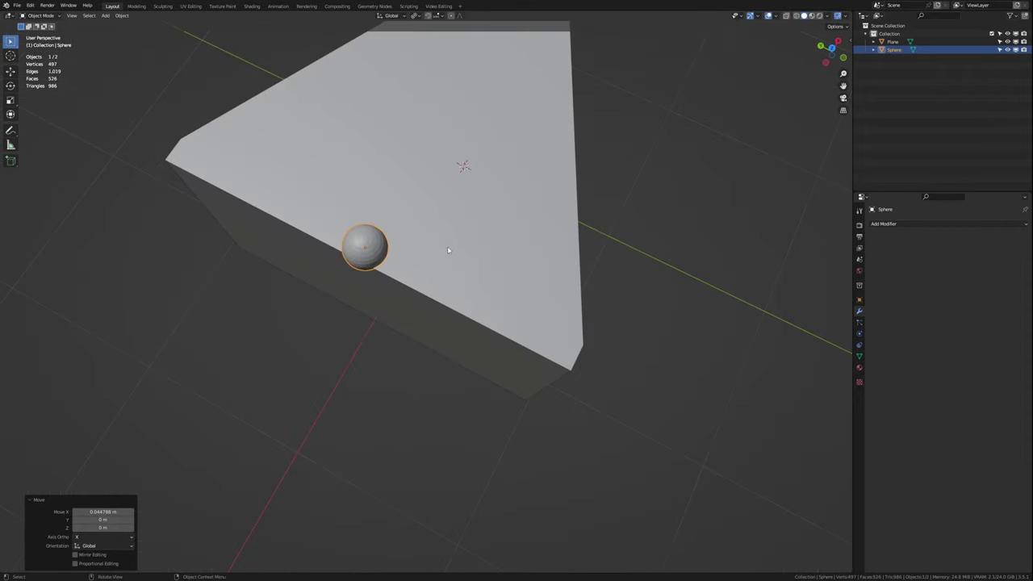
Step: Stretch the sphere along Y and slide it along X onto the top back edge
{"action": "key", "text": "s"}
{"action": "key", "text": "y"}
{"action": "left_click", "coordinate": [494, 340]}
{"action": "key", "text": "g"}
{"action": "key", "text": "x"}
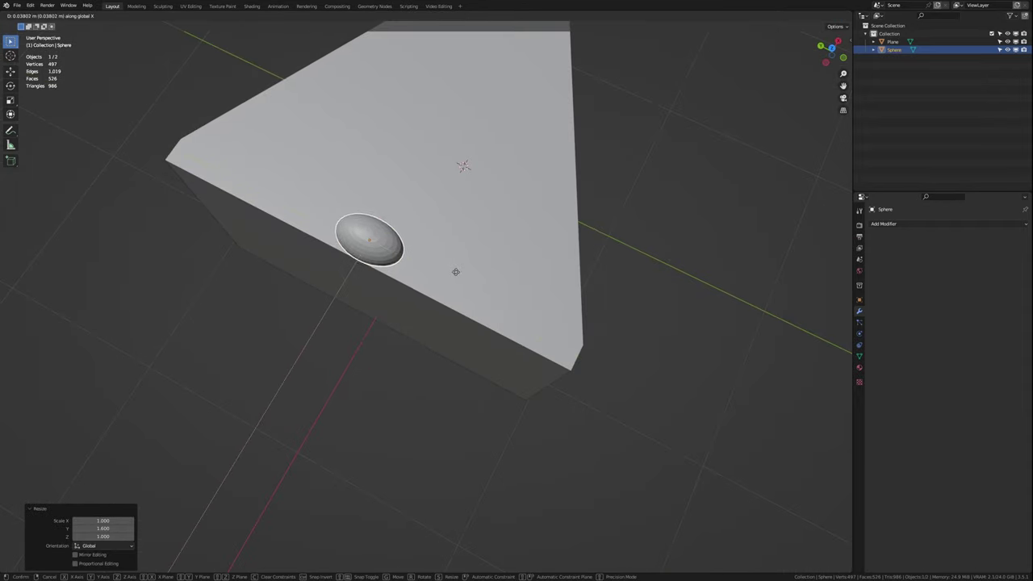
{"action": "left_click", "coordinate": [460, 270]}
{"action": "middle_click_drag", "start_coordinate": [460, 270], "coordinate": [438, 224]}
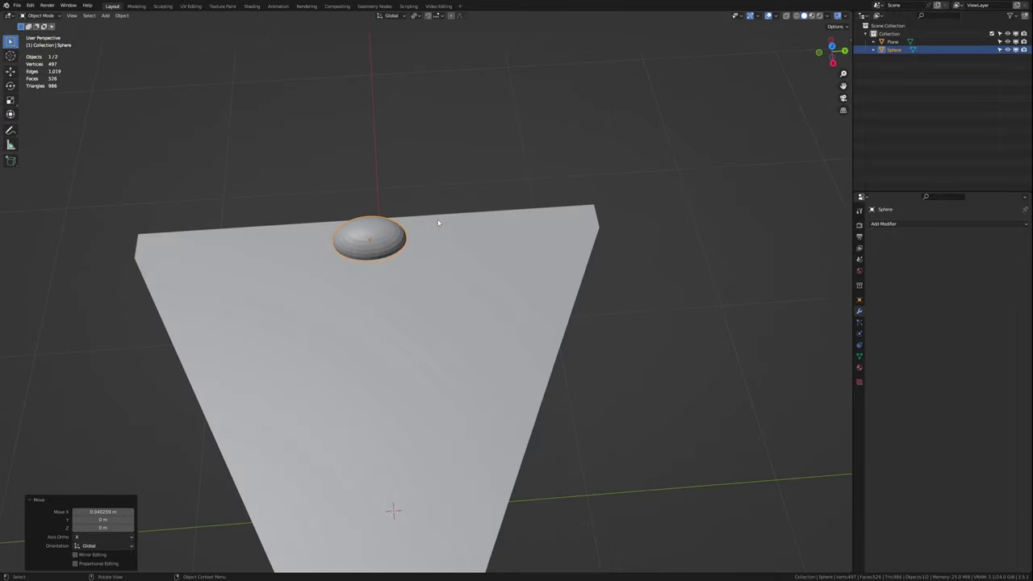
Step: Add an Array modifier with count four and scale the row along Y to tighten spacing
{"action": "left_click", "coordinate": [884, 223]}
{"action": "left_click", "coordinate": [885, 253]}
{"action": "left_click", "coordinate": [1022, 259]}
{"action": "left_click", "coordinate": [1021, 259]}
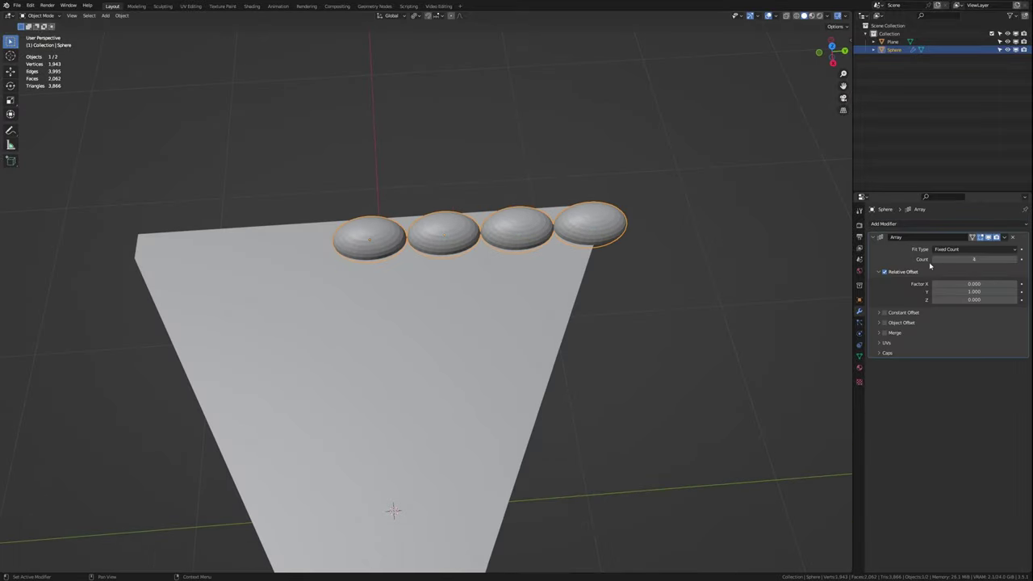
{"action": "key", "text": "s"}
{"action": "key", "text": "y"}
{"action": "left_click", "coordinate": [708, 245]}
{"action": "middle_click_drag", "start_coordinate": [708, 245], "coordinate": [839, 242]}
Step: Try a second Array modifier with a -1 Y offset, then remove it
{"action": "key", "text": "shift+d"}
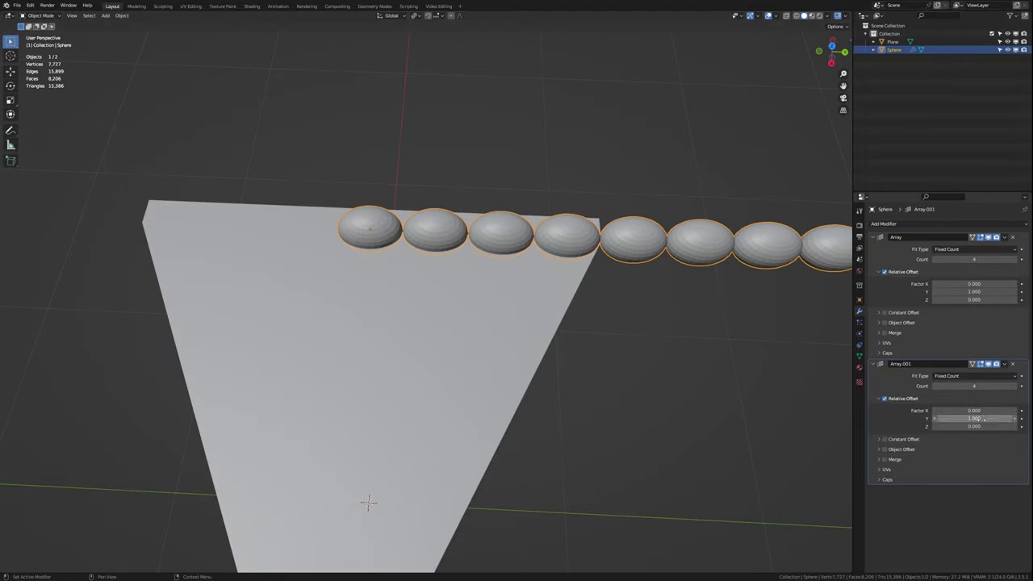
{"action": "double_click", "coordinate": [974, 418]}
{"action": "type", "text": "-1"}
{"action": "key", "text": "Return"}
{"action": "left_click_drag", "start_coordinate": [974, 386], "coordinate": [935, 387]}
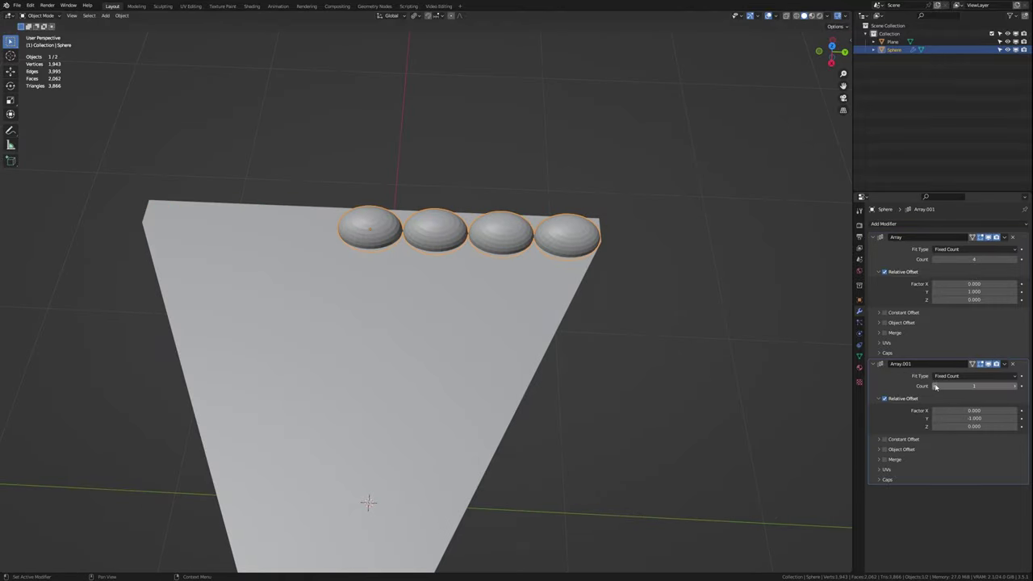
{"action": "key", "text": "ctrl+x"}
Step: Try a duplicate sphere row rotated 180° on Z, then undo it
{"action": "key", "text": "shift+d"}
{"action": "key", "text": "Escape"}
{"action": "type", "text": "rz180"}
{"action": "key", "text": "Return"}
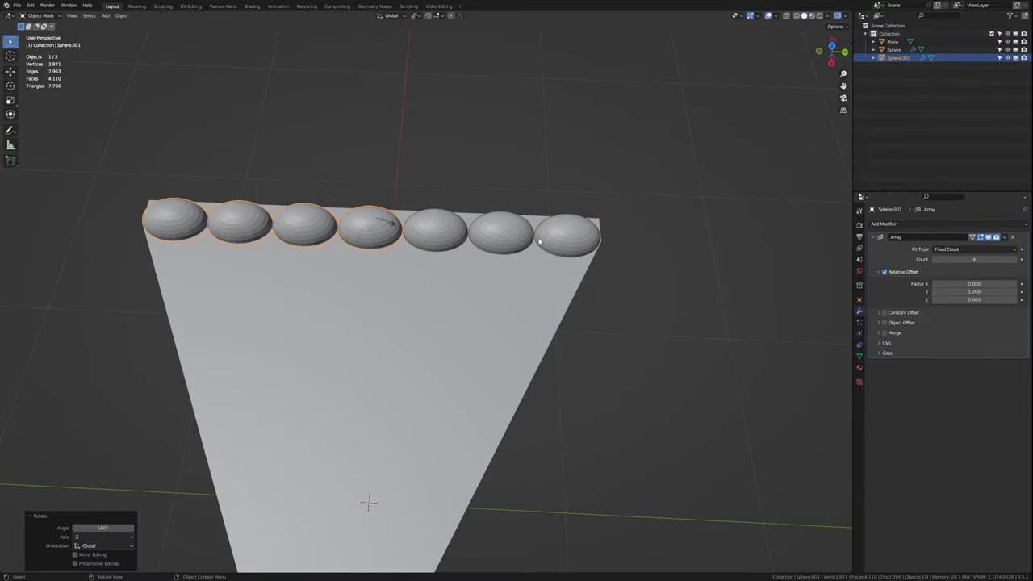
{"action": "left_click_drag", "start_coordinate": [935, 263], "coordinate": [948, 262]}
{"action": "key", "text": "alt+r"}
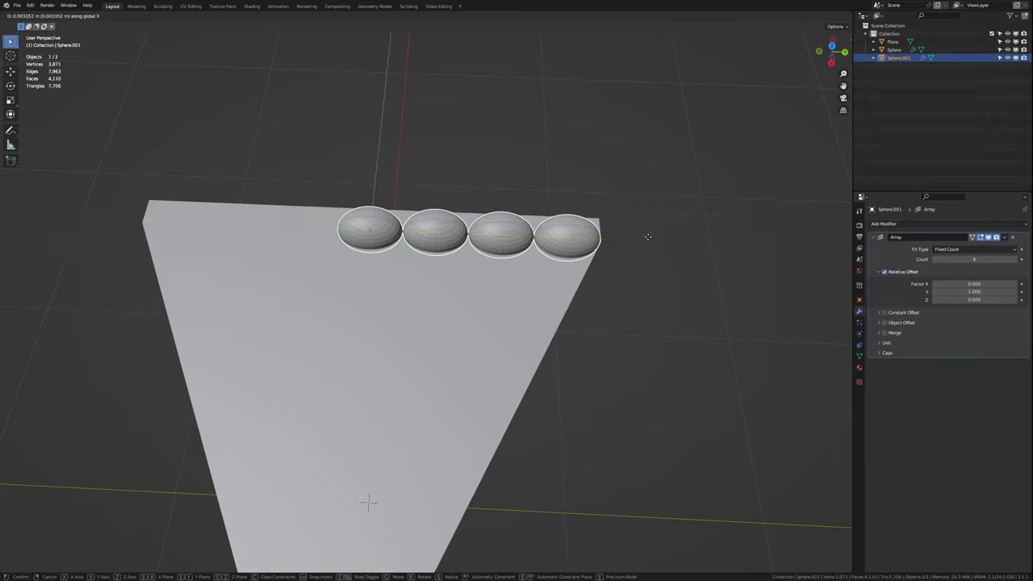
{"action": "key", "text": "KP_1"}
{"action": "key", "text": "ctrl+z"}
{"action": "key", "text": "ctrl+z"}
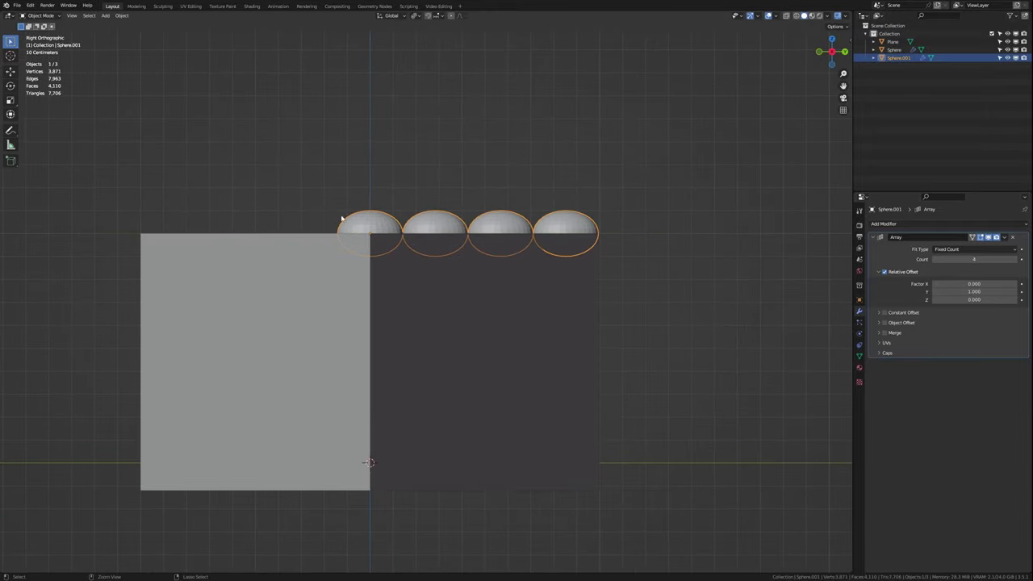
{"action": "key", "text": "ctrl+z"}
Step: Shift the row along Y, raise the array count to seven, and smooth it with level-3 subdivision
{"action": "middle_click_drag", "start_coordinate": [465, 226], "coordinate": [469, 253]}
{"action": "key", "text": "g"}
{"action": "key", "text": "y"}
{"action": "key", "text": "Return"}
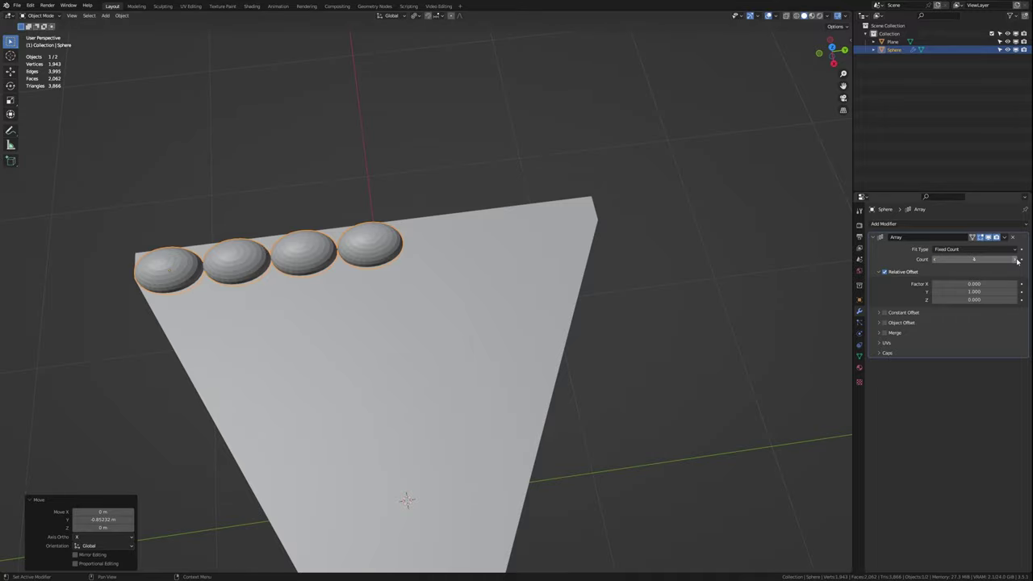
{"action": "left_click_drag", "start_coordinate": [1017, 261], "coordinate": [1029, 261]}
{"action": "mouse_move", "coordinate": [452, 267]}
{"action": "middle_mouse_down"}
{"action": "mouse_move", "coordinate": [402, 229]}
{"action": "mouse_move", "coordinate": [339, 285]}
{"action": "mouse_move", "coordinate": [378, 316]}
{"action": "mouse_move", "coordinate": [371, 333]}
{"action": "mouse_move", "coordinate": [404, 339]}
{"action": "mouse_move", "coordinate": [476, 319]}
{"action": "middle_mouse_up"}
{"action": "key", "text": "ctrl+3"}
{"action": "left_click", "coordinate": [372, 338]}
{"action": "key", "text": "Tab"}
{"action": "key", "text": "Tab"}
Step: Select the dollop row and, in front view, try narrowing and moving it along X
{"action": "left_click", "coordinate": [440, 319]}
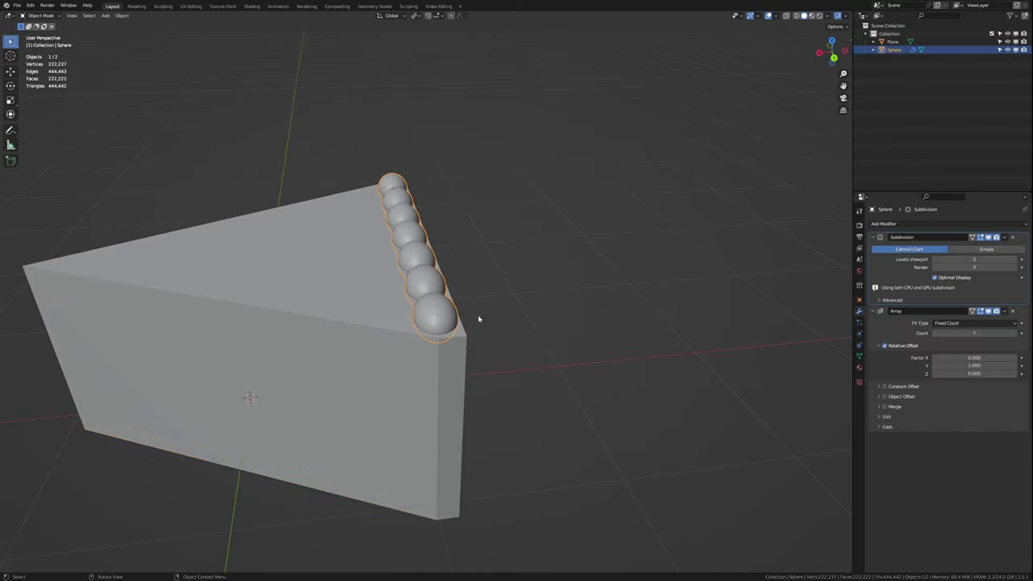
{"action": "key", "text": "KP_1"}
{"action": "key", "text": "s"}
{"action": "key", "text": "x"}
{"action": "left_click", "coordinate": [490, 279]}
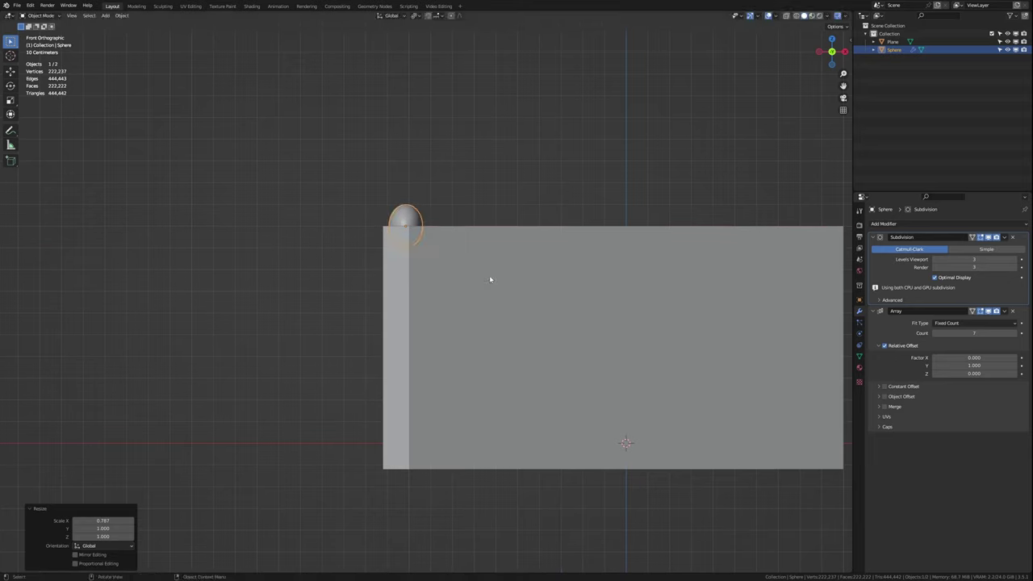
{"action": "left_click", "coordinate": [512, 276]}
{"action": "key", "text": "Escape"}
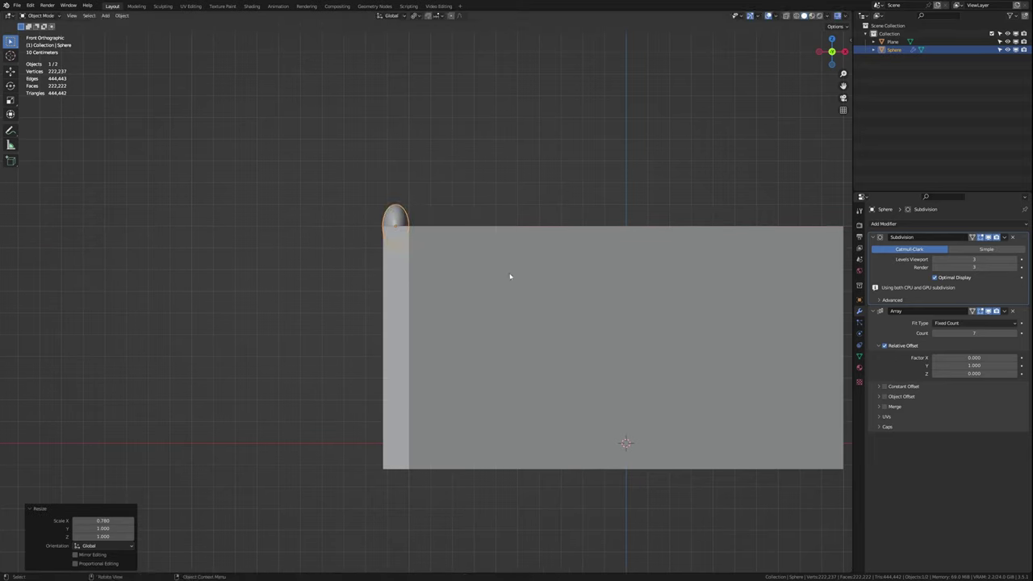
Step: Scale the dollop row along X to about 0.78 so it fits the edge
{"action": "key", "text": "s"}
{"action": "key", "text": "x"}
{"action": "scroll", "coordinate": [471, 304], "scroll_direction": "up", "scroll_amount": 2}
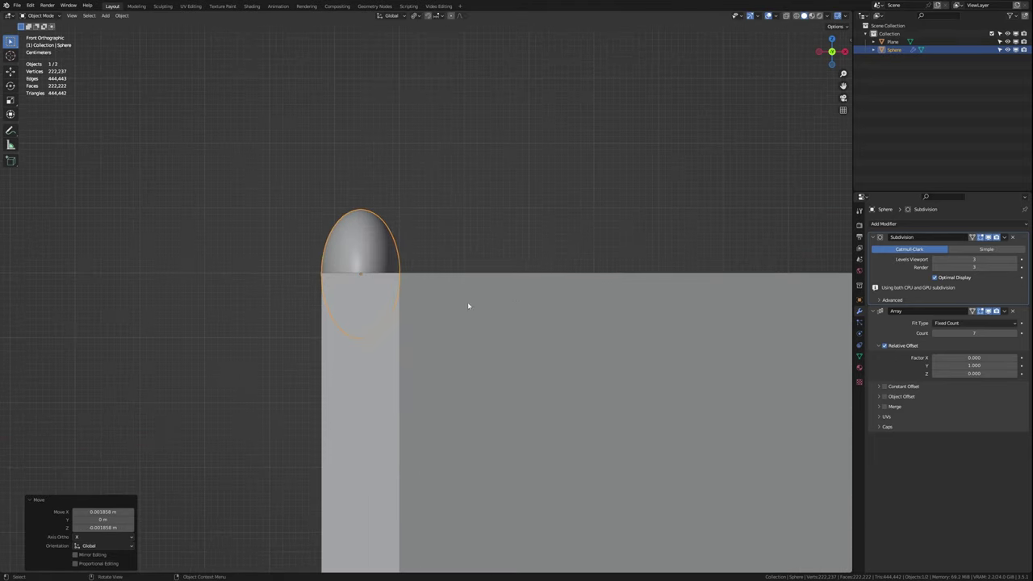
{"action": "left_click", "coordinate": [510, 284]}
{"action": "middle_click_drag", "start_coordinate": [511, 285], "coordinate": [524, 306]}
{"action": "scroll", "coordinate": [573, 355], "scroll_direction": "down", "scroll_amount": 5}
Step: Orbit out to the whole cake and select the slice for editing
{"action": "mouse_move", "coordinate": [573, 355]}
{"action": "middle_mouse_down"}
{"action": "mouse_move", "coordinate": [687, 109]}
{"action": "mouse_move", "coordinate": [472, 308]}
{"action": "mouse_move", "coordinate": [526, 295]}
{"action": "middle_mouse_up"}
{"action": "left_click", "coordinate": [526, 295]}
{"action": "key", "text": "Tab"}
Step: Add a second material slot, Material.001, to the cake slice
{"action": "left_click", "coordinate": [860, 367]}
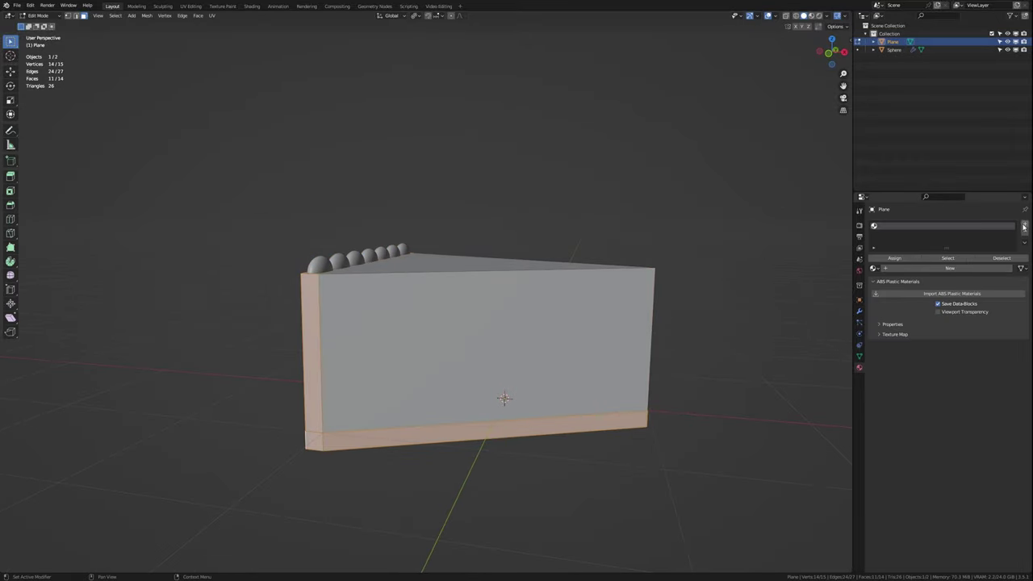
{"action": "left_click", "coordinate": [975, 281]}
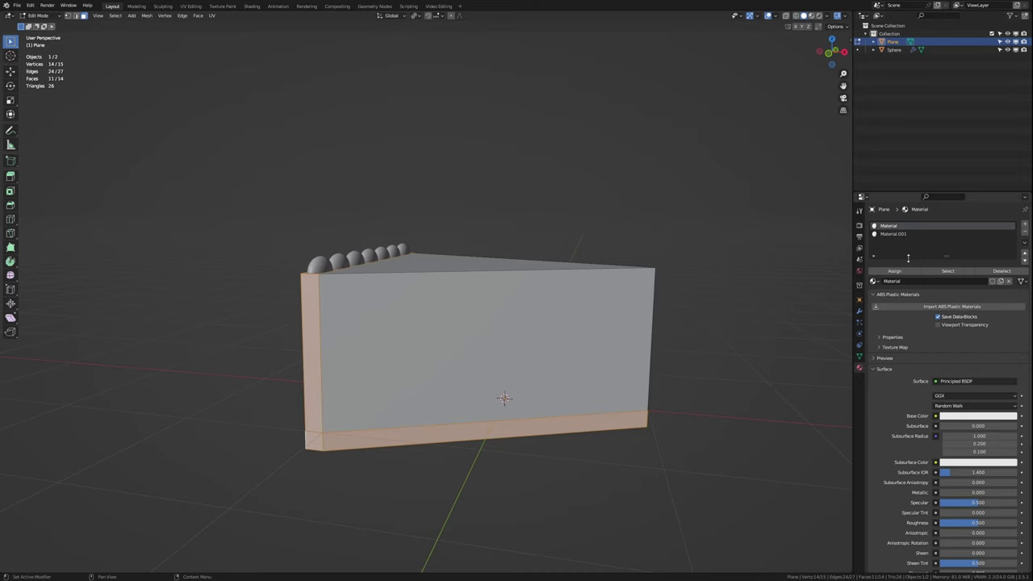
{"action": "key", "text": "ctrl+i"}
{"action": "middle_click_drag", "start_coordinate": [565, 311], "coordinate": [529, 318]}
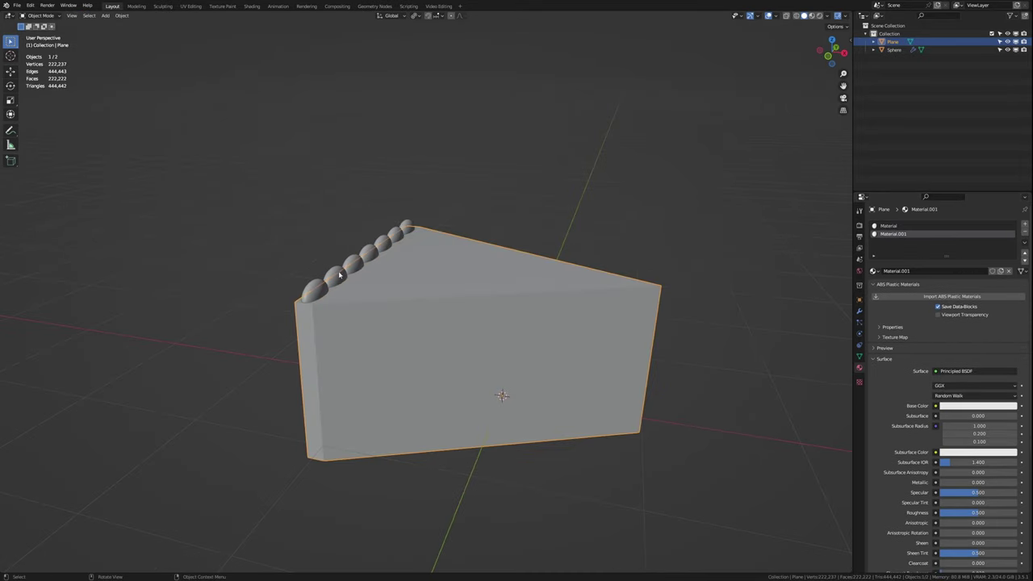
Step: Select all the slice's geometry, bevel every edge softly, and return to object mode
{"action": "key", "text": "a"}
{"action": "key", "text": "ctrl+b"}
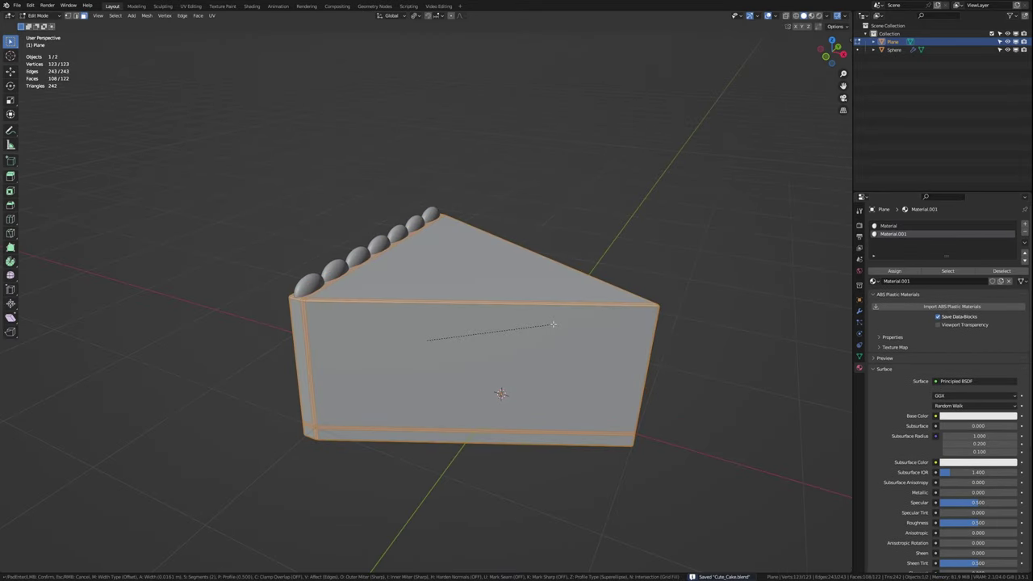
{"action": "left_click", "coordinate": [623, 308]}
{"action": "key", "text": "Tab"}
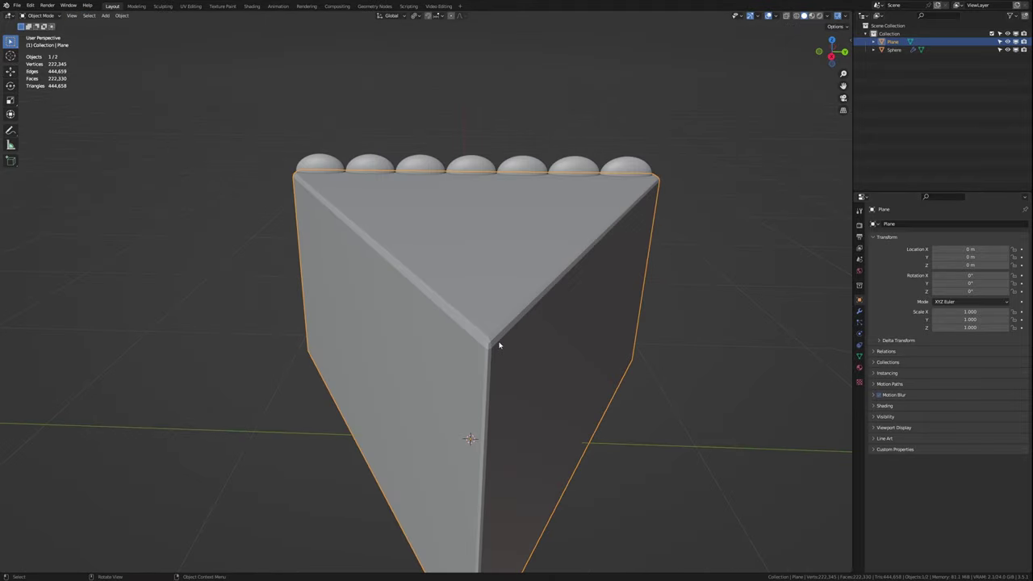
{"action": "middle_click_drag", "start_coordinate": [498, 346], "coordinate": [611, 330]}
Step: Create a new geometry node tree with a Subdivision Surface node at Edge Crease 1
{"action": "left_click", "coordinate": [375, 6]}
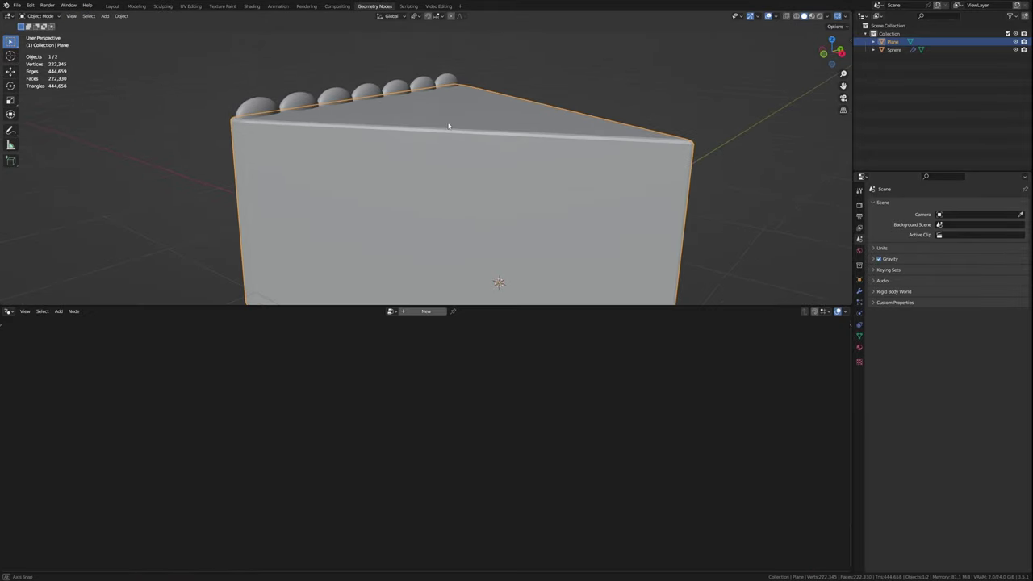
{"action": "left_click", "coordinate": [411, 311]}
{"action": "key", "text": "shift+a"}
{"action": "type", "text": "subdiv"}
{"action": "key", "text": "Return"}
{"action": "left_click", "coordinate": [440, 485]}
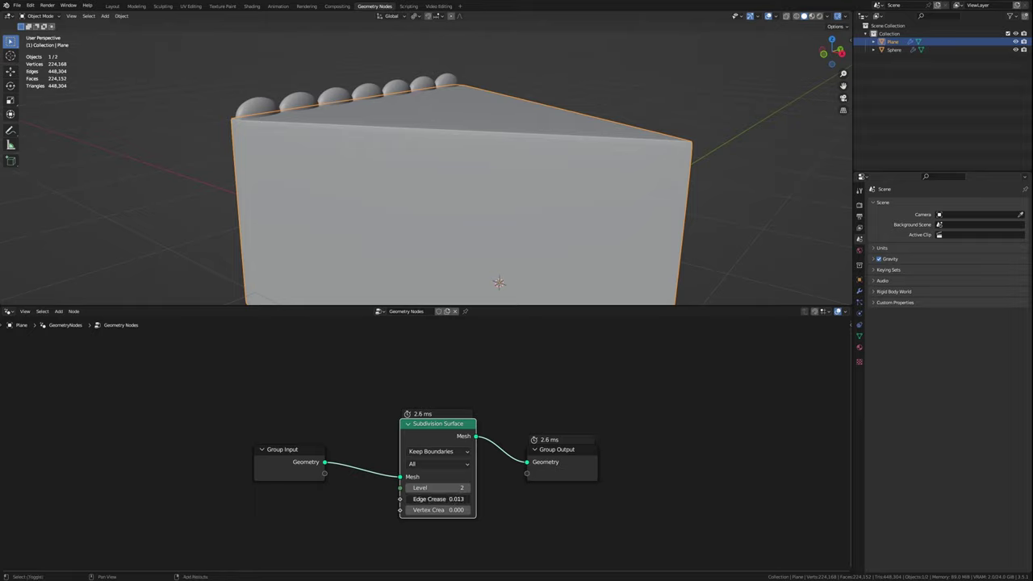
{"action": "key", "text": "ctrl+x"}
{"action": "type", "text": "sub"}
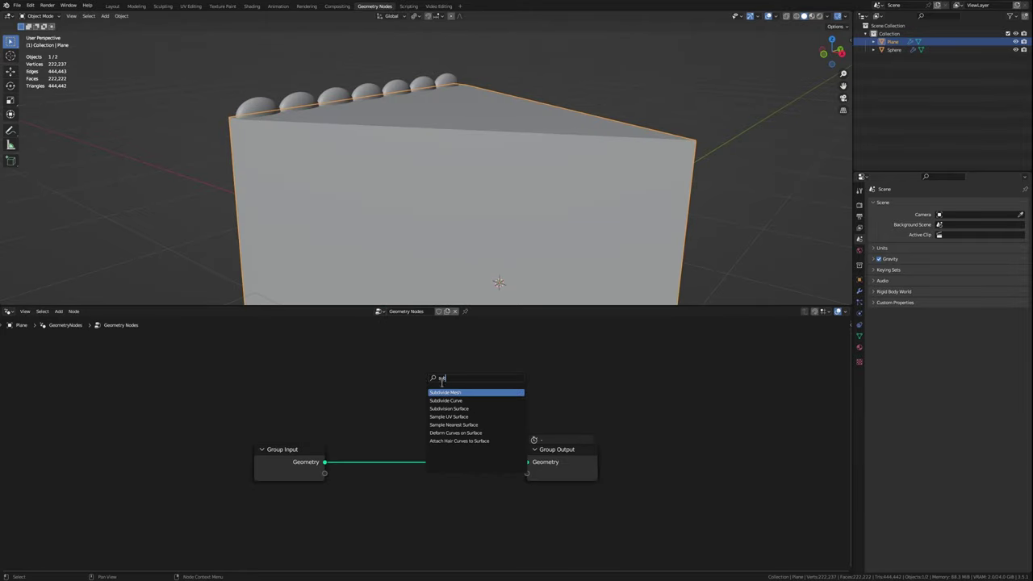
{"action": "left_click", "coordinate": [449, 408]}
{"action": "left_click", "coordinate": [431, 468]}
{"action": "mouse_move", "coordinate": [428, 499]}
{"action": "left_mouse_down"}
{"action": "mouse_move", "coordinate": [456, 499]}
{"action": "mouse_move", "coordinate": [440, 500]}
{"action": "left_mouse_up"}
Step: Duplicate the Subdivision Surface node ahead of Group Output and tweak its Edge Crease
{"action": "key", "text": "shift+d"}
{"action": "left_click", "coordinate": [548, 465]}
{"action": "mouse_move", "coordinate": [452, 202]}
{"action": "middle_mouse_down"}
{"action": "mouse_move", "coordinate": [296, 151]}
{"action": "mouse_move", "coordinate": [363, 242]}
{"action": "middle_mouse_up"}
{"action": "left_click_drag", "start_coordinate": [442, 500], "coordinate": [448, 500]}
{"action": "mouse_move", "coordinate": [492, 266]}
{"action": "middle_mouse_down"}
{"action": "mouse_move", "coordinate": [498, 193]}
{"action": "mouse_move", "coordinate": [479, 216]}
{"action": "mouse_move", "coordinate": [452, 194]}
{"action": "middle_mouse_up"}
Step: Try extruding a top face of the slice in Edit Mode, then check the smoothing
{"action": "key", "text": "Tab"}
{"action": "scroll", "coordinate": [452, 194], "scroll_direction": "up", "scroll_amount": 4}
{"action": "left_click", "coordinate": [420, 145]}
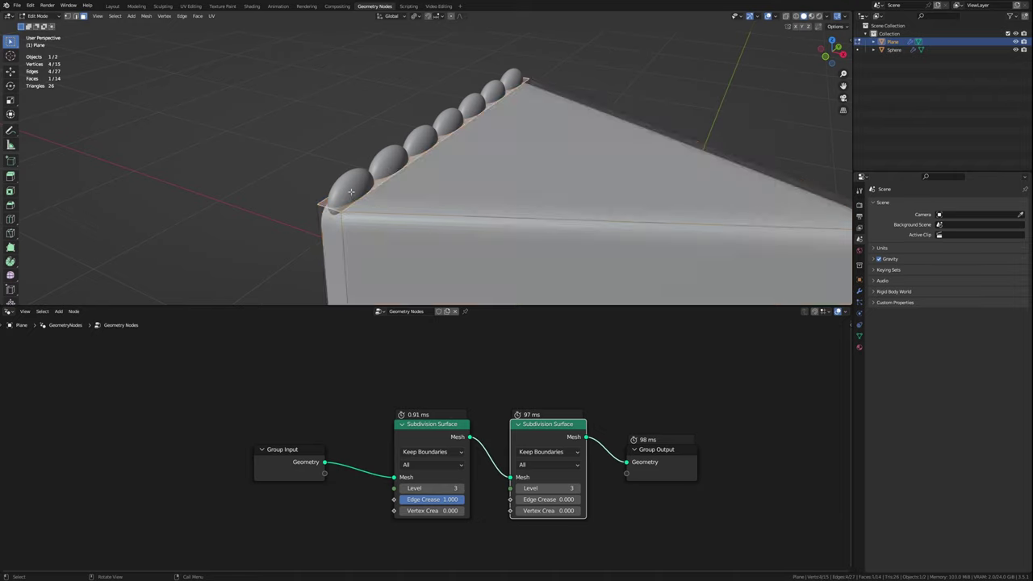
{"action": "key", "text": "e"}
{"action": "key", "text": "ctrl+z"}
{"action": "mouse_move", "coordinate": [414, 175]}
{"action": "middle_mouse_down"}
{"action": "mouse_move", "coordinate": [385, 180]}
{"action": "mouse_move", "coordinate": [407, 167]}
{"action": "middle_mouse_up"}
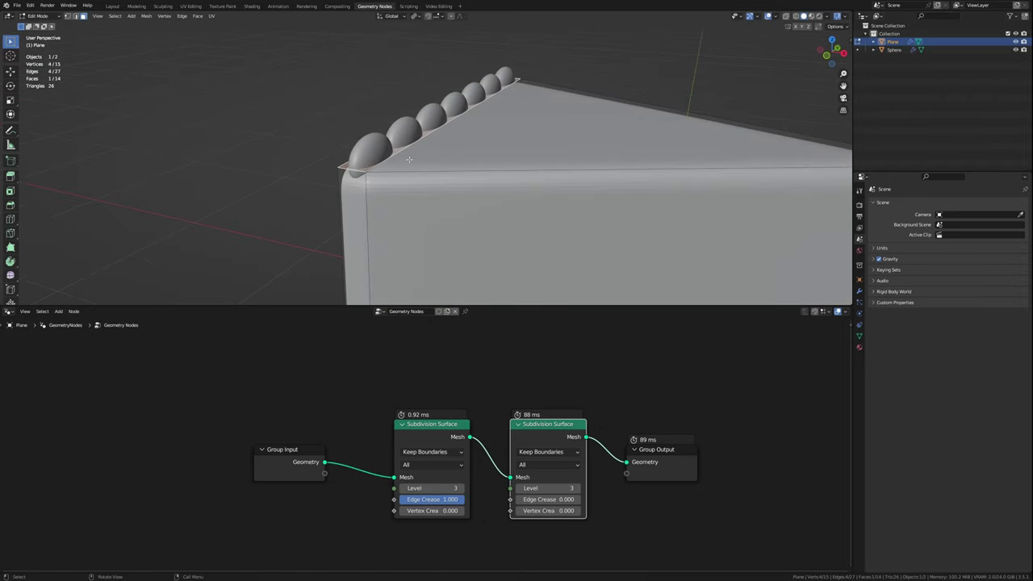
{"action": "left_click", "coordinate": [409, 146]}
{"action": "key", "text": "Tab"}
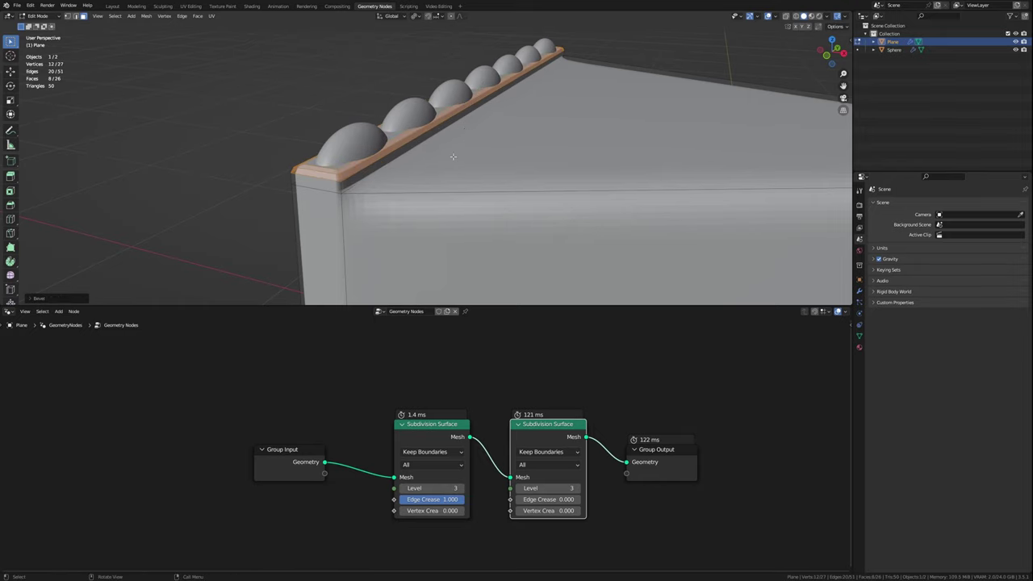
{"action": "middle_click_drag", "start_coordinate": [409, 146], "coordinate": [425, 164]}
Step: Rebuild the two chained Subdivision Surface nodes, giving the second an Edge Crease of 0.400
{"action": "left_click_drag", "start_coordinate": [545, 498], "coordinate": [516, 499], "text": "alt"}
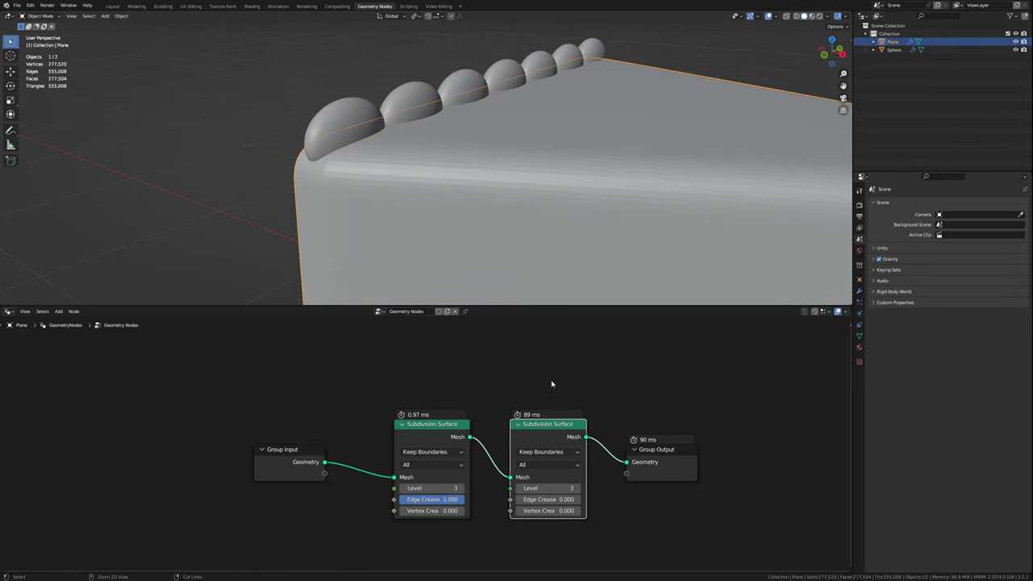
{"action": "middle_click_drag", "start_coordinate": [553, 242], "coordinate": [574, 234], "text": "ctrl"}
{"action": "key", "text": "ctrl+z"}
{"action": "key", "text": "ctrl+z"}
{"action": "key", "text": "ctrl+z"}
{"action": "key", "text": "ctrl+z"}
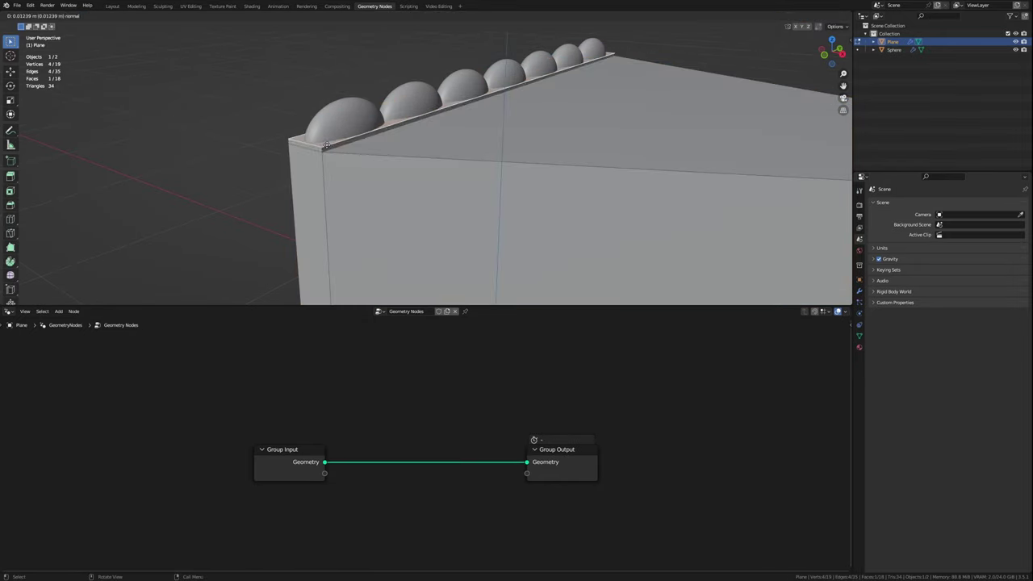
{"action": "key", "text": "Tab"}
{"action": "key", "text": "shift+a"}
{"action": "type", "text": "subdiv"}
{"action": "key", "text": "Return"}
{"action": "left_click", "coordinate": [404, 440]}
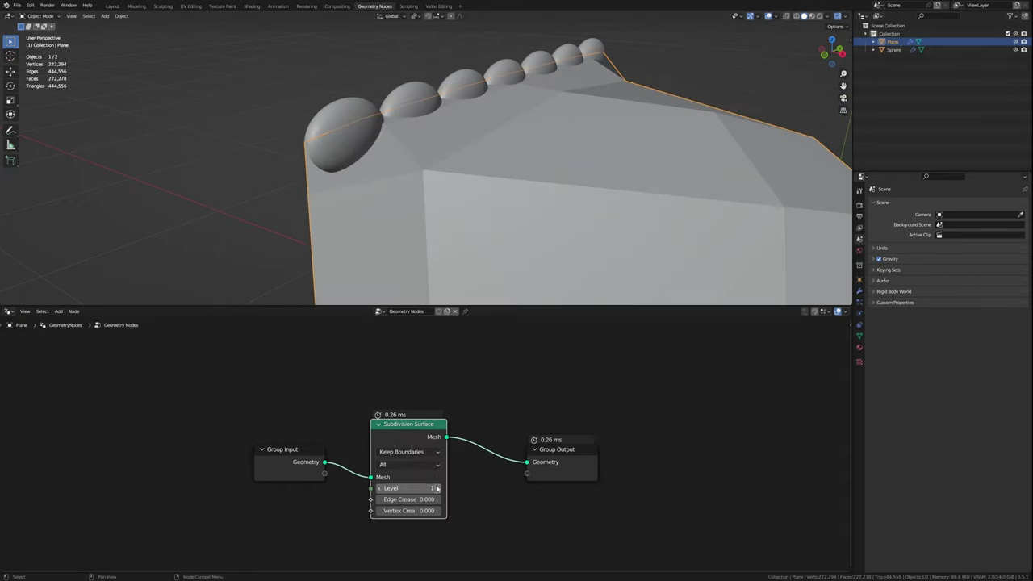
{"action": "key", "text": "shift+d"}
{"action": "left_click", "coordinate": [524, 428]}
{"action": "left_click_drag", "start_coordinate": [549, 491], "coordinate": [517, 492]}
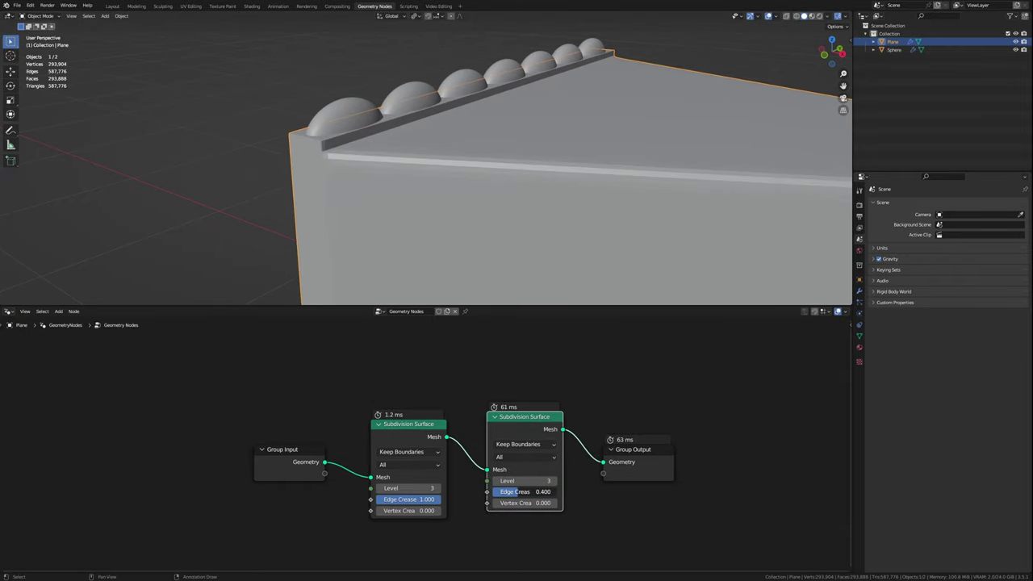
{"action": "middle_click_drag", "start_coordinate": [485, 162], "coordinate": [439, 111]}
Step: Bevel the top rim into a raised lip along the cream-dollop edge, back in Layout
{"action": "key", "text": "Tab"}
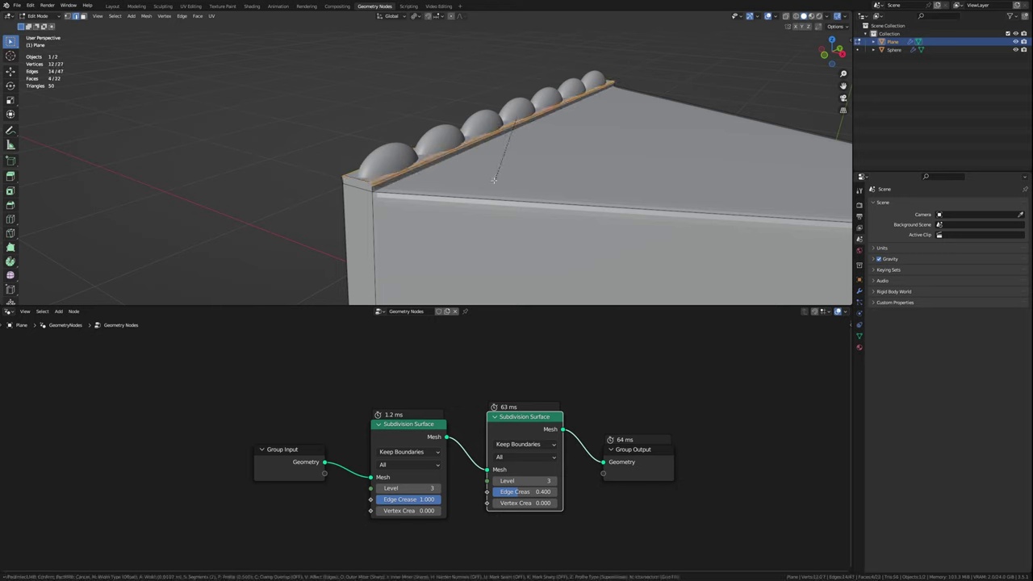
{"action": "left_click", "coordinate": [611, 161]}
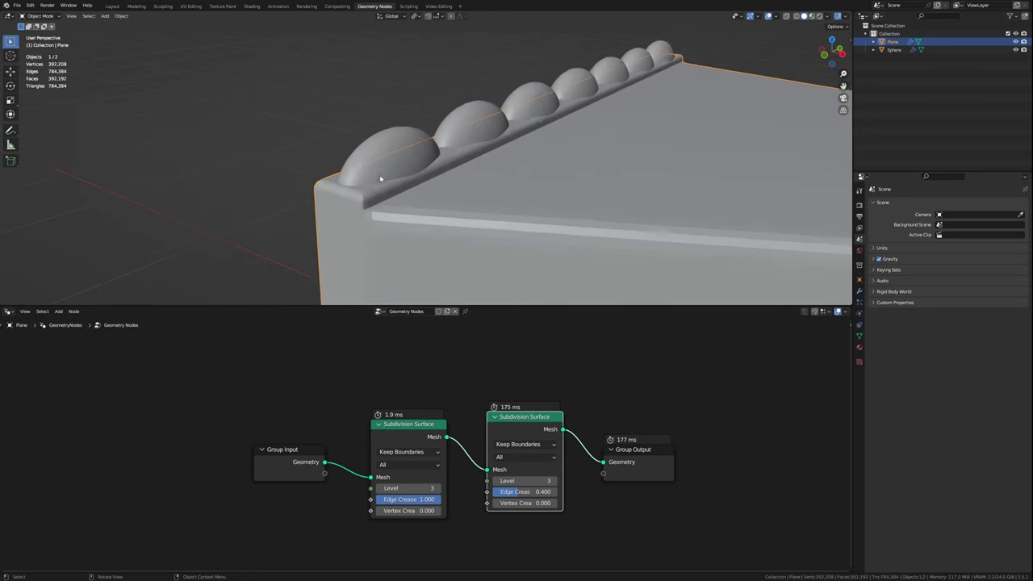
{"action": "middle_click_drag", "start_coordinate": [611, 161], "coordinate": [484, 185]}
{"action": "left_click", "coordinate": [361, 208], "text": "alt"}
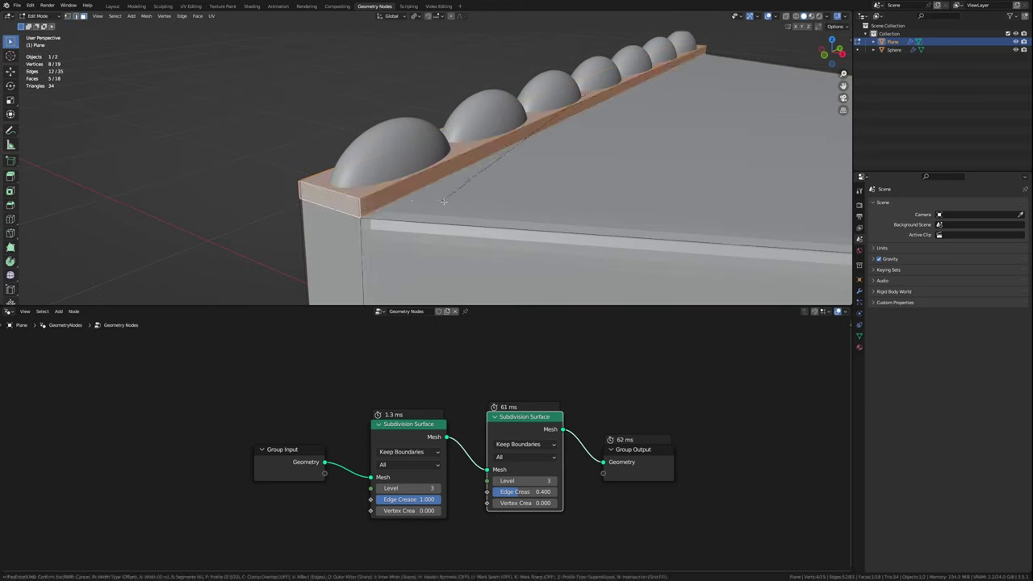
{"action": "left_click", "coordinate": [425, 224]}
{"action": "scroll", "coordinate": [389, 194], "scroll_direction": "down", "scroll_amount": 4}
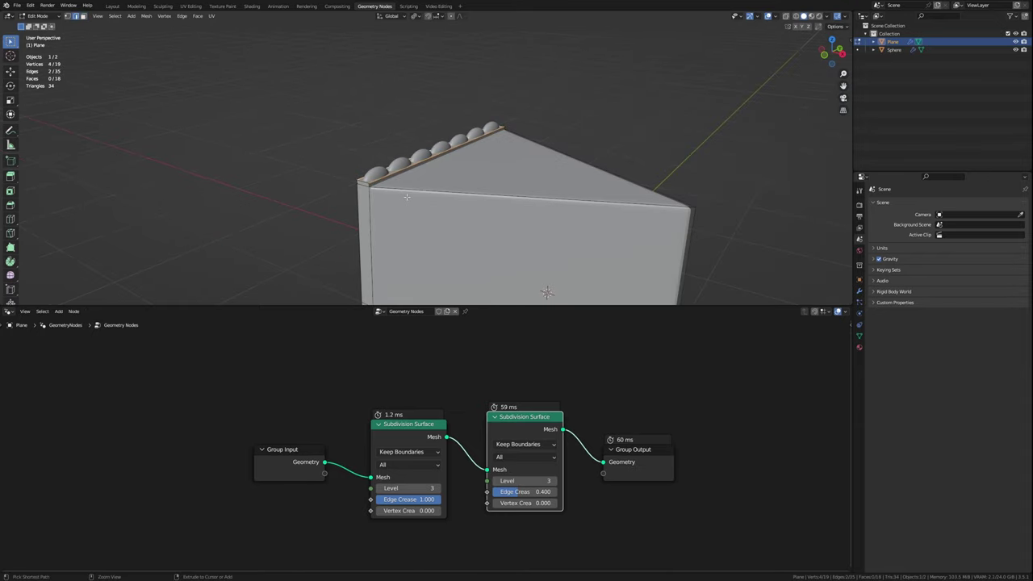
{"action": "left_click", "coordinate": [407, 196]}
{"action": "left_click", "coordinate": [112, 6]}
{"action": "scroll", "coordinate": [266, 364], "scroll_direction": "up", "scroll_amount": 5}
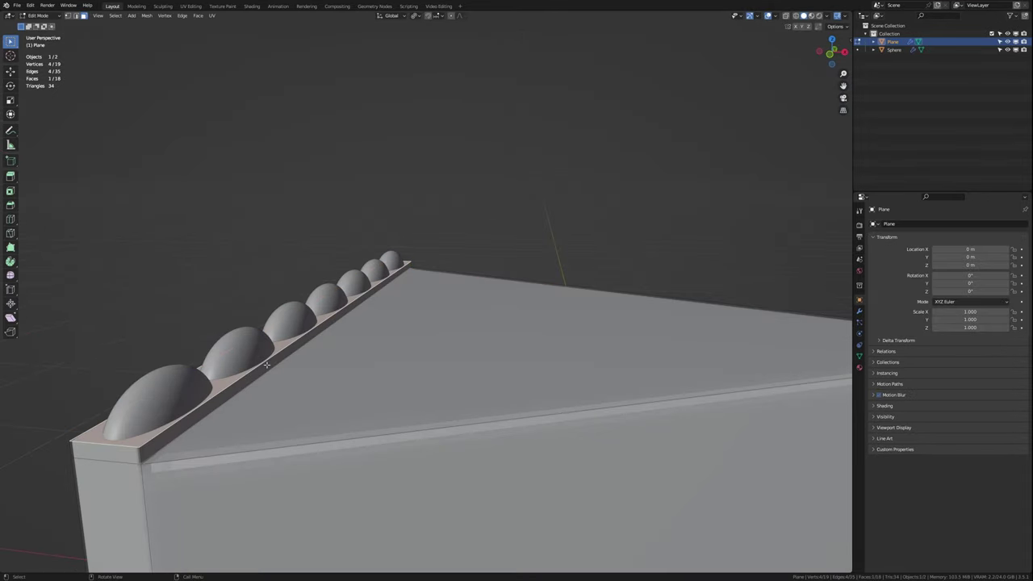
Step: Apply the slice's scale, confirm a bevel, and shade the slice smooth
{"action": "key", "text": "Tab"}
{"action": "middle_click_drag", "start_coordinate": [260, 353], "coordinate": [218, 361]}
{"action": "key", "text": "ctrl+a"}
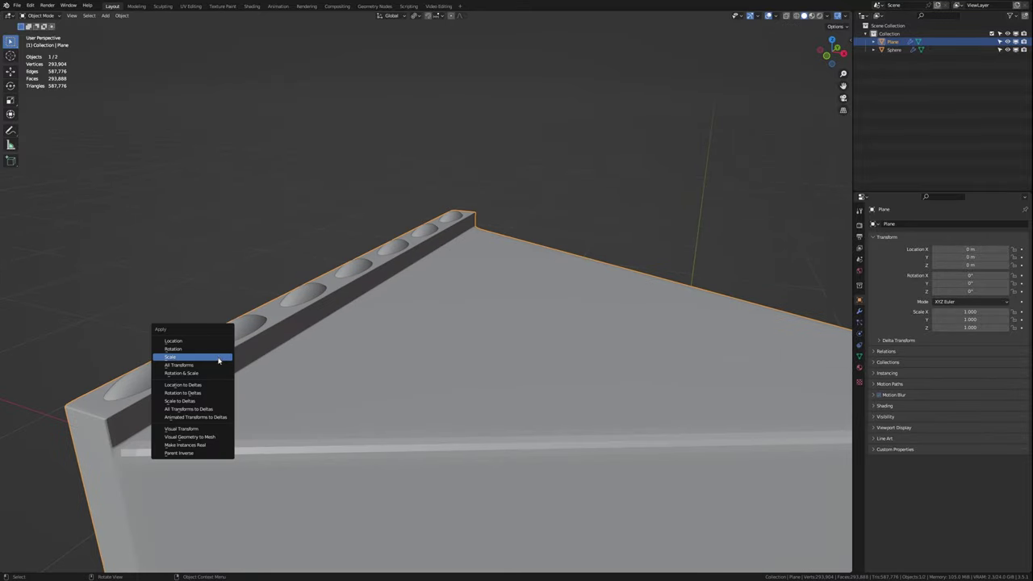
{"action": "left_click", "coordinate": [218, 356]}
{"action": "key", "text": "Tab"}
{"action": "left_click", "coordinate": [258, 446]}
{"action": "key", "text": "Tab"}
{"action": "key", "text": "ctrl+a"}
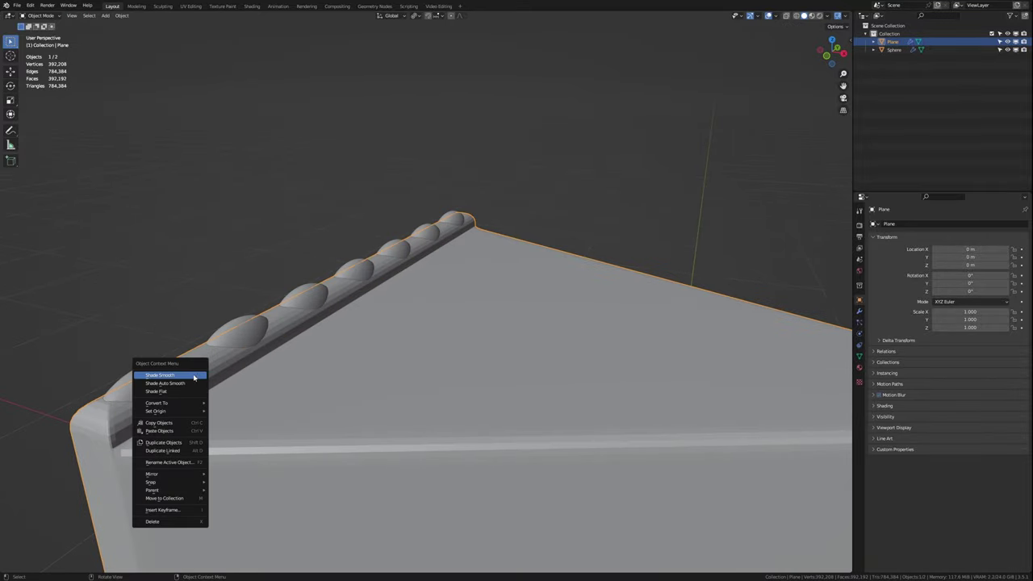
{"action": "left_click", "coordinate": [186, 369]}
Step: Try a Set Shade Smooth node before the Group Output, then undo it
{"action": "left_click", "coordinate": [375, 6]}
{"action": "left_click", "coordinate": [607, 417]}
{"action": "type", "text": "shade smooth"}
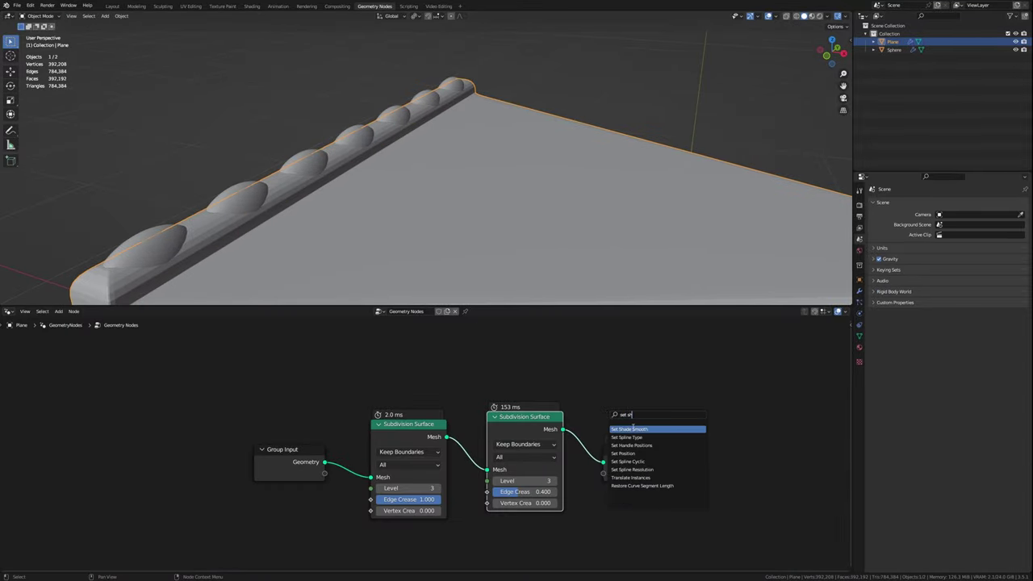
{"action": "key", "text": "Return"}
{"action": "left_click", "coordinate": [614, 485]}
{"action": "key", "text": "ctrl+z"}
Step: Bevel the selected edges of the cake slice
{"action": "key", "text": "Tab"}
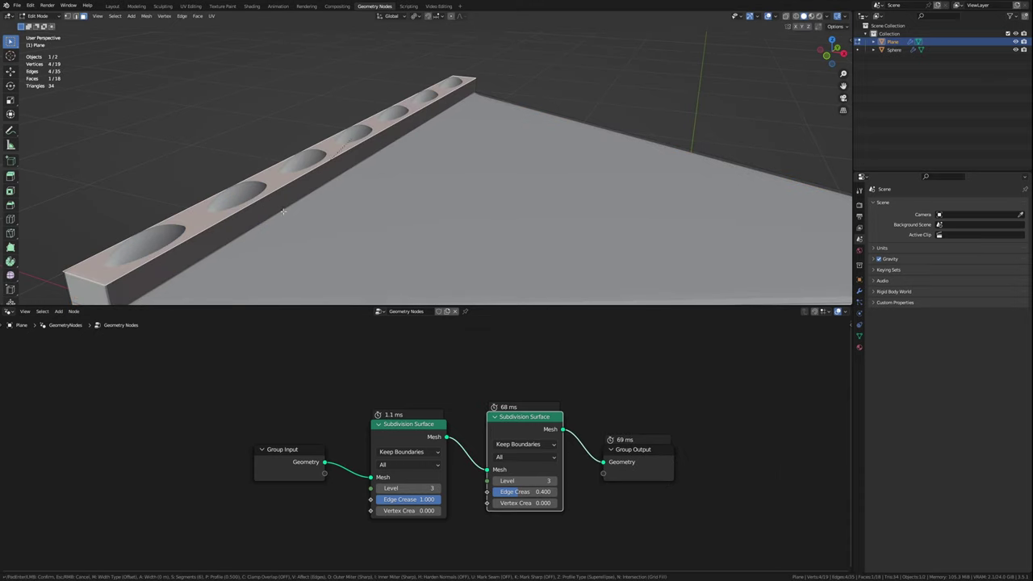
{"action": "key", "text": "ctrl+b"}
{"action": "left_click", "coordinate": [302, 245]}
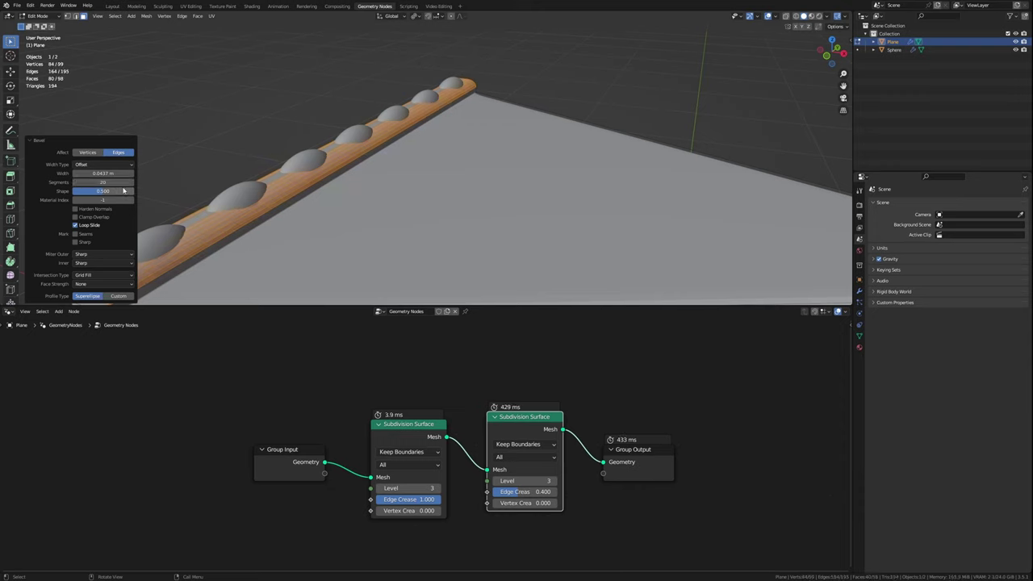
{"action": "key", "text": "Tab"}
Step: Add a Set Shade Smooth node after the second Subdivision Surface node
{"action": "key", "text": "shift+a"}
{"action": "type", "text": "set s"}
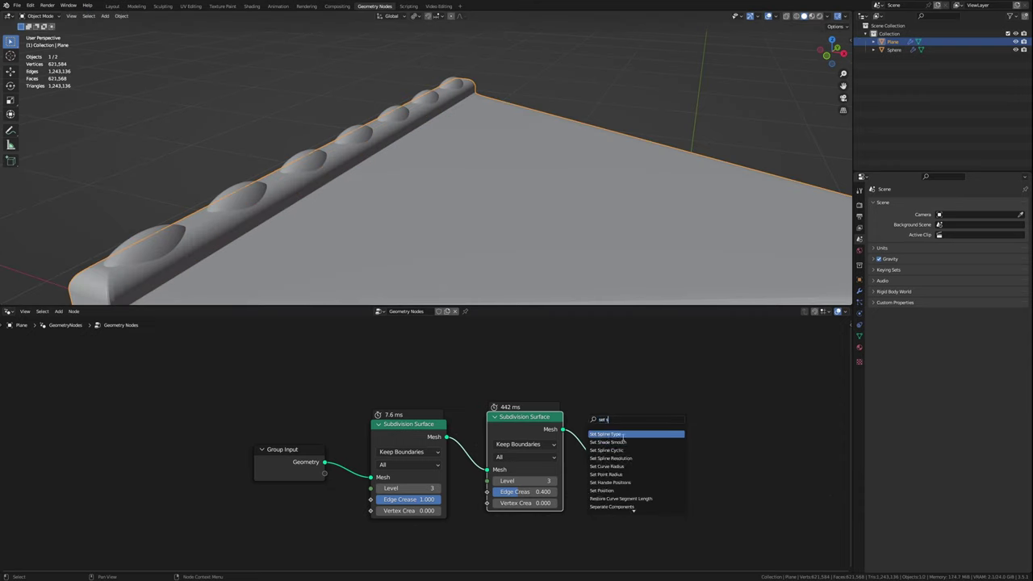
{"action": "left_click", "coordinate": [623, 442]}
Step: Select both corner edge loops of the slab and bevel them
{"action": "middle_click_drag", "start_coordinate": [452, 201], "coordinate": [339, 194]}
{"action": "key", "text": "Tab"}
{"action": "left_click", "coordinate": [248, 256], "text": "alt"}
{"action": "scroll", "coordinate": [248, 256], "scroll_direction": "up", "scroll_amount": 2}
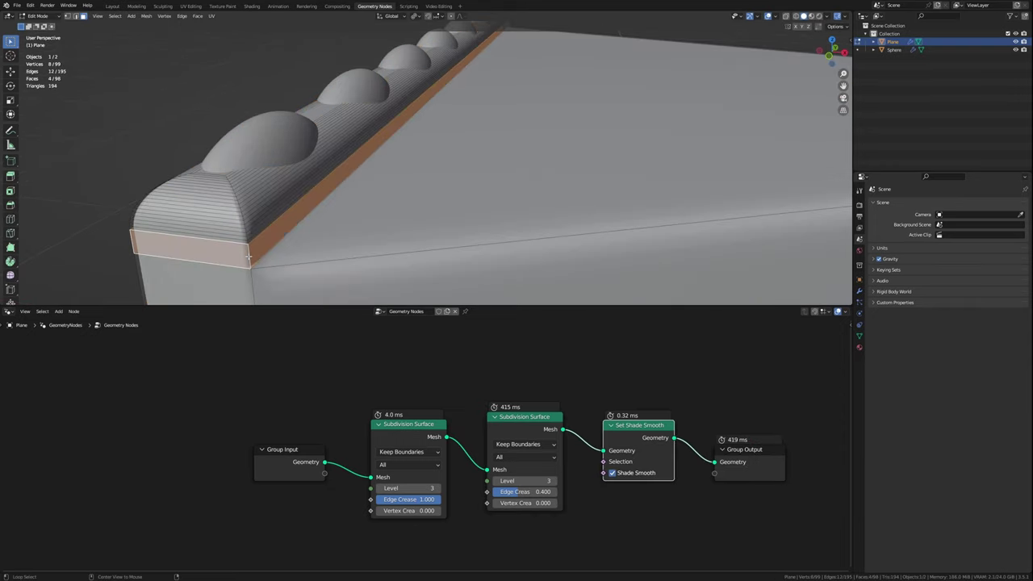
{"action": "left_click", "coordinate": [249, 256], "text": "alt"}
{"action": "mouse_move", "coordinate": [249, 257]}
{"action": "middle_mouse_down"}
{"action": "mouse_move", "coordinate": [267, 161]}
{"action": "mouse_move", "coordinate": [452, 170]}
{"action": "middle_mouse_up"}
{"action": "left_click", "coordinate": [266, 161], "text": "alt+shift"}
{"action": "scroll", "coordinate": [495, 162], "scroll_direction": "up", "scroll_amount": 5}
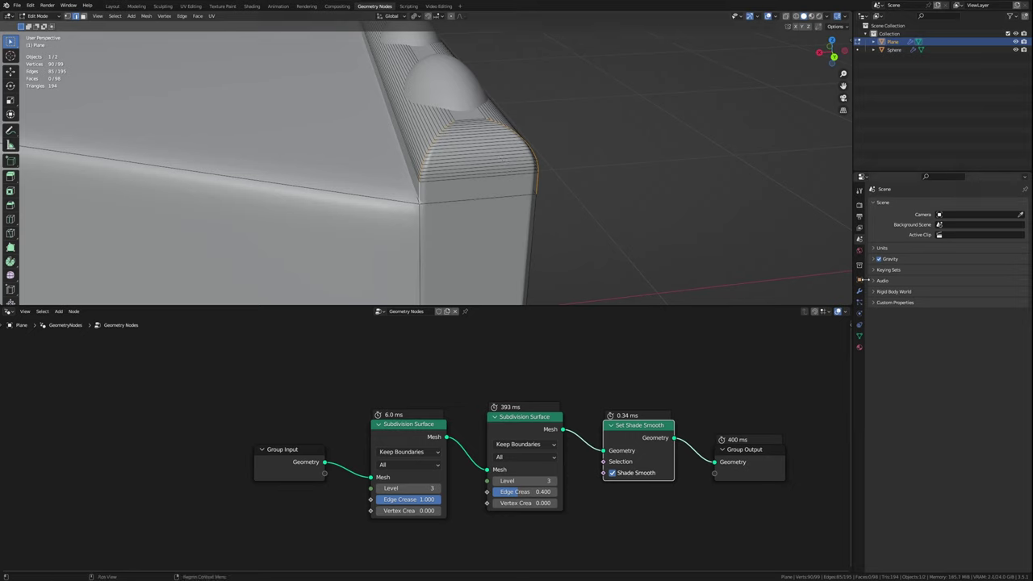
{"action": "key", "text": "ctrl+b"}
{"action": "left_click", "coordinate": [556, 184]}
{"action": "key", "text": "Tab"}
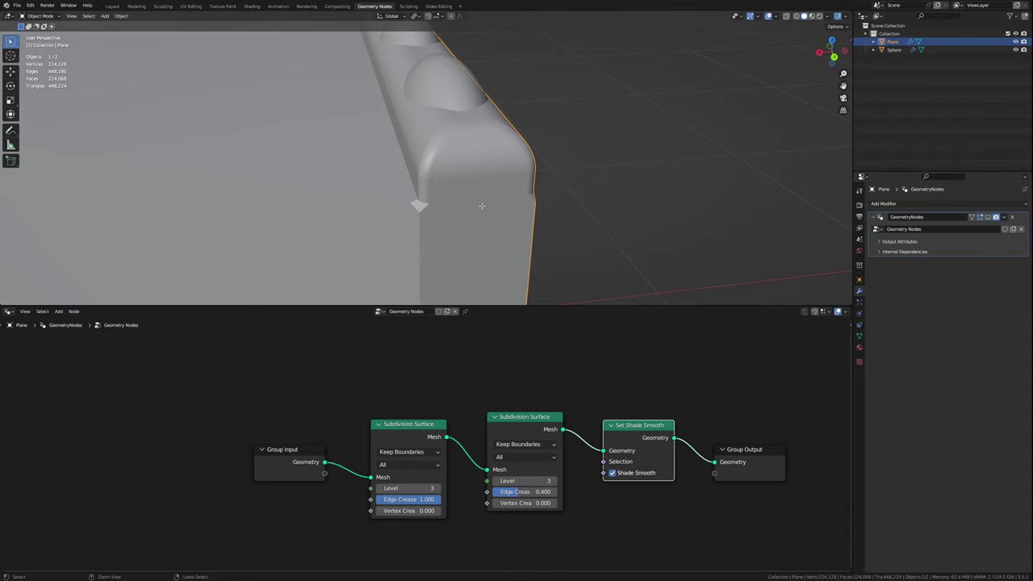
Step: Bevel the rim corner edge loop for a fine back top edge
{"action": "key", "text": "Tab"}
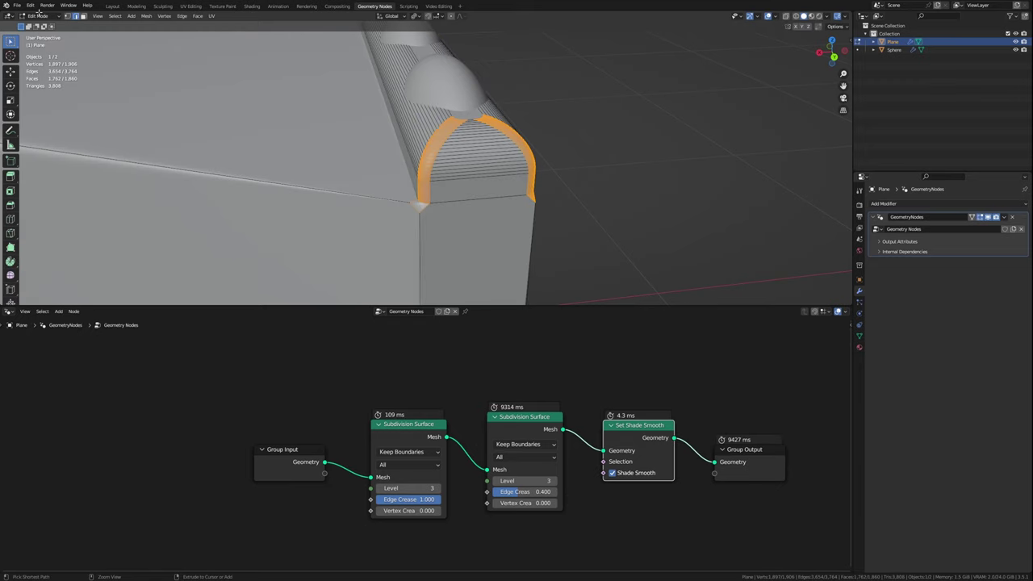
{"action": "middle_click_drag", "start_coordinate": [452, 215], "coordinate": [462, 121]}
{"action": "middle_click_drag", "start_coordinate": [535, 161], "coordinate": [557, 170]}
{"action": "key", "text": "ctrl+b"}
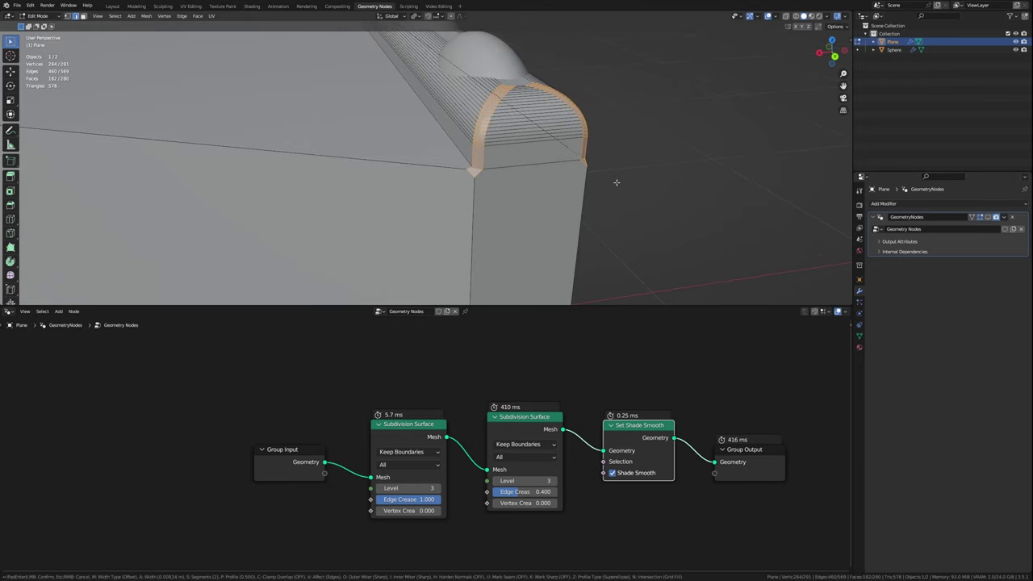
{"action": "left_click", "coordinate": [616, 183]}
{"action": "key", "text": "Tab"}
{"action": "key", "text": "Tab"}
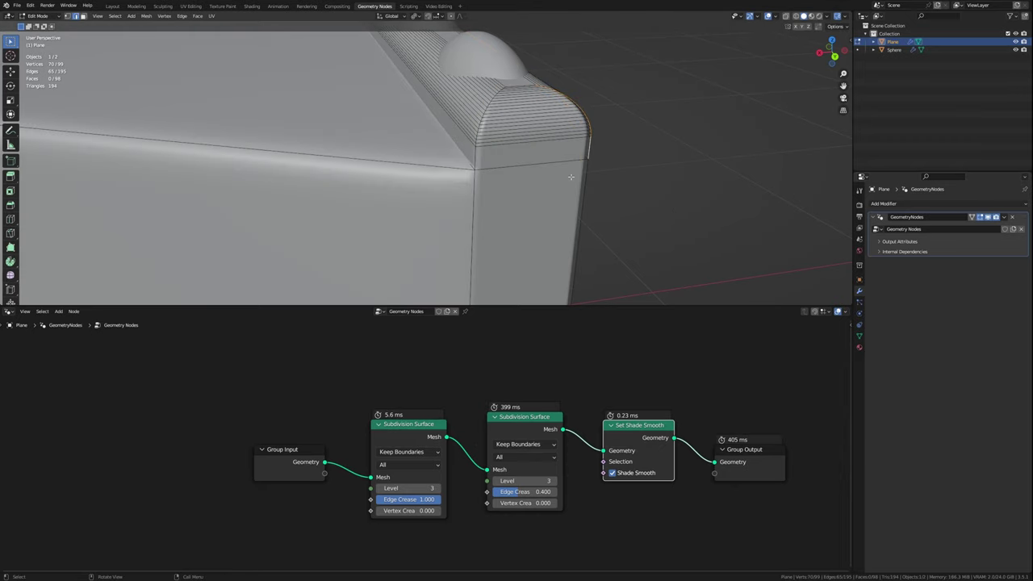
{"action": "middle_click_drag", "start_coordinate": [697, 228], "coordinate": [510, 125]}
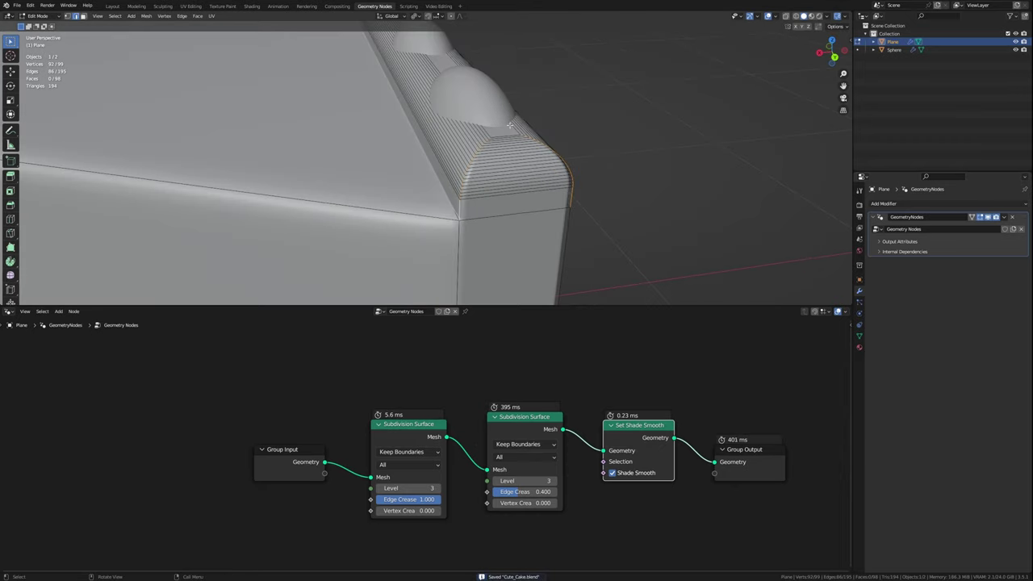
Step: Save the file, then add and remove a Bevel modifier on the slab
{"action": "key", "text": "Tab"}
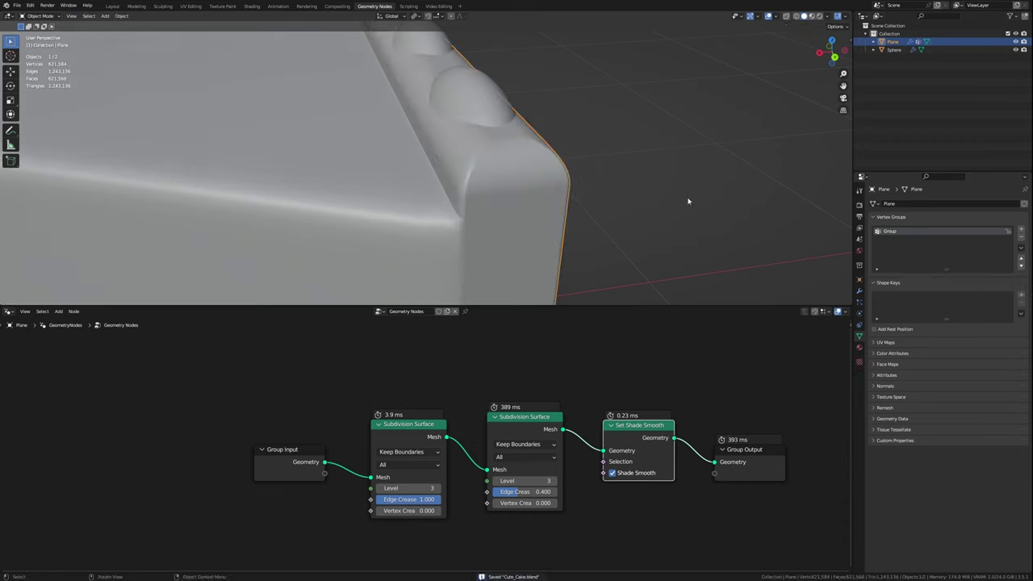
{"action": "key", "text": "ctrl+s"}
{"action": "left_click", "coordinate": [933, 206]}
{"action": "left_click", "coordinate": [879, 235]}
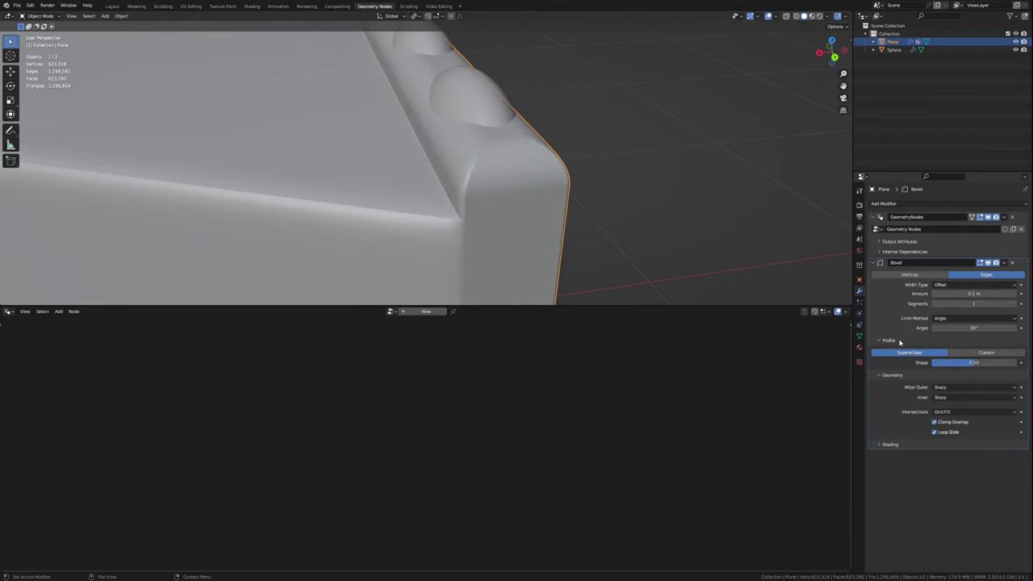
{"action": "left_click", "coordinate": [1013, 264]}
Step: Insert a Merge by Distance node before the smoothing step, set to Connected mode
{"action": "middle_click_drag", "start_coordinate": [606, 431], "coordinate": [473, 406]}
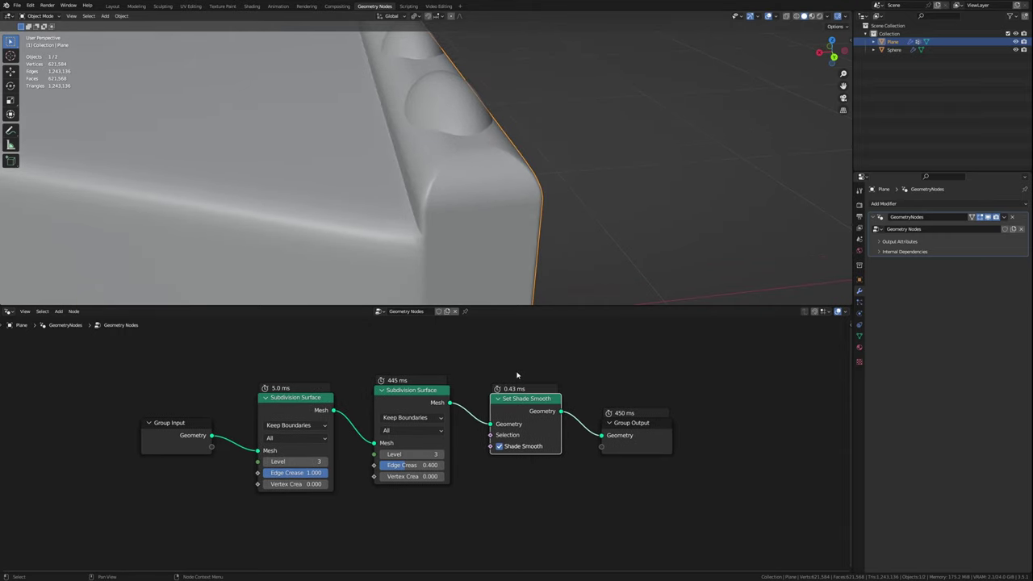
{"action": "key", "text": "shift+a"}
{"action": "type", "text": "me"}
{"action": "key", "text": "Return"}
{"action": "left_click", "coordinate": [507, 420]}
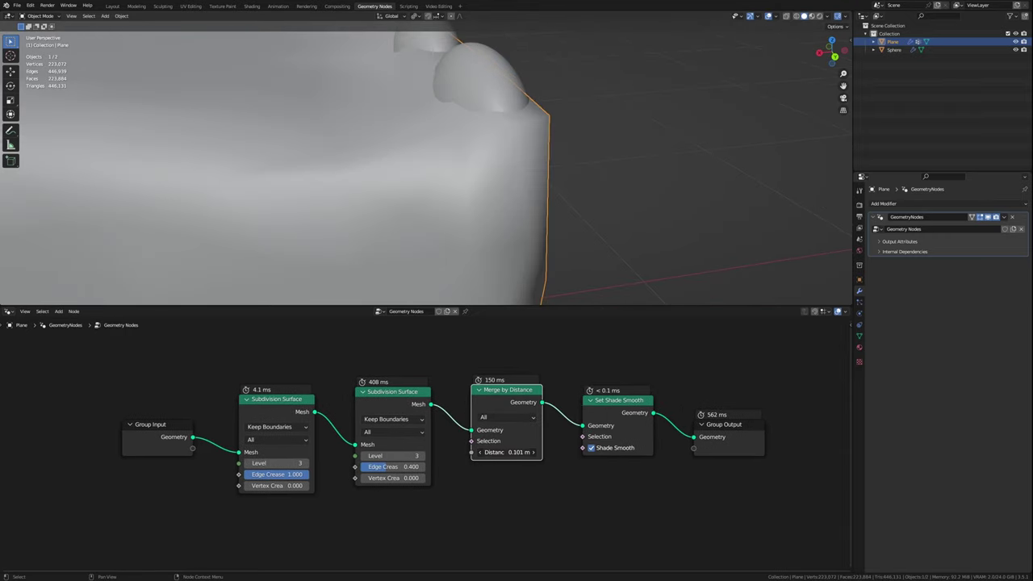
{"action": "left_click_drag", "start_coordinate": [505, 452], "coordinate": [514, 449]}
{"action": "middle_click_drag", "start_coordinate": [525, 186], "coordinate": [537, 175]}
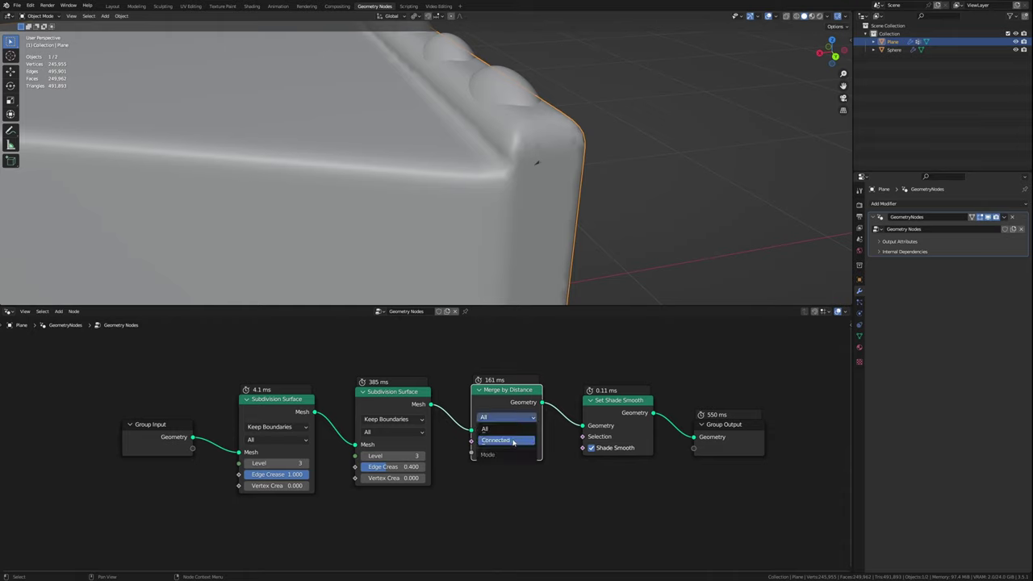
{"action": "left_click", "coordinate": [513, 443]}
Step: Mute and unmute each Subdivision Surface node to compare results
{"action": "left_click", "coordinate": [274, 399]}
{"action": "key", "text": "m"}
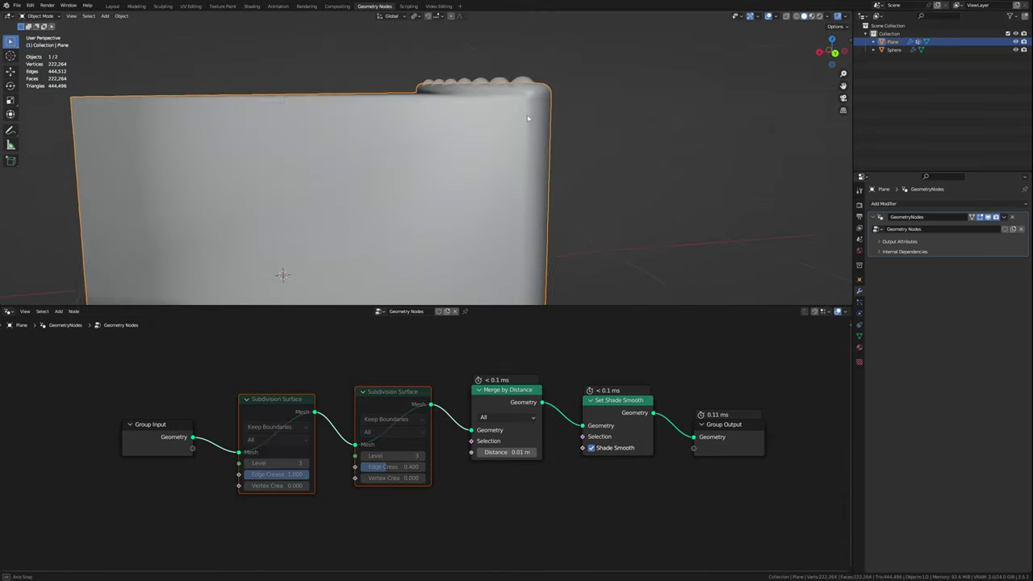
{"action": "key", "text": "m"}
{"action": "left_click", "coordinate": [386, 402]}
{"action": "key", "text": "m"}
{"action": "key", "text": "m"}
{"action": "left_click", "coordinate": [274, 399]}
{"action": "key", "text": "m"}
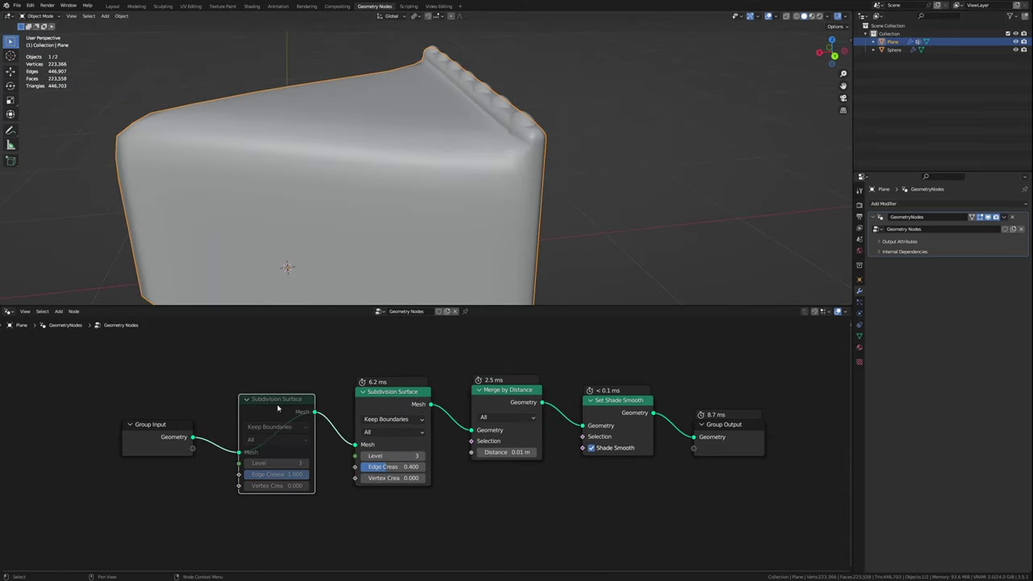
{"action": "key", "text": "m"}
Step: Set the merge distance to 0.01 m and mute the Set Shade Smooth node
{"action": "left_click", "coordinate": [509, 452]}
{"action": "type", "text": ".01"}
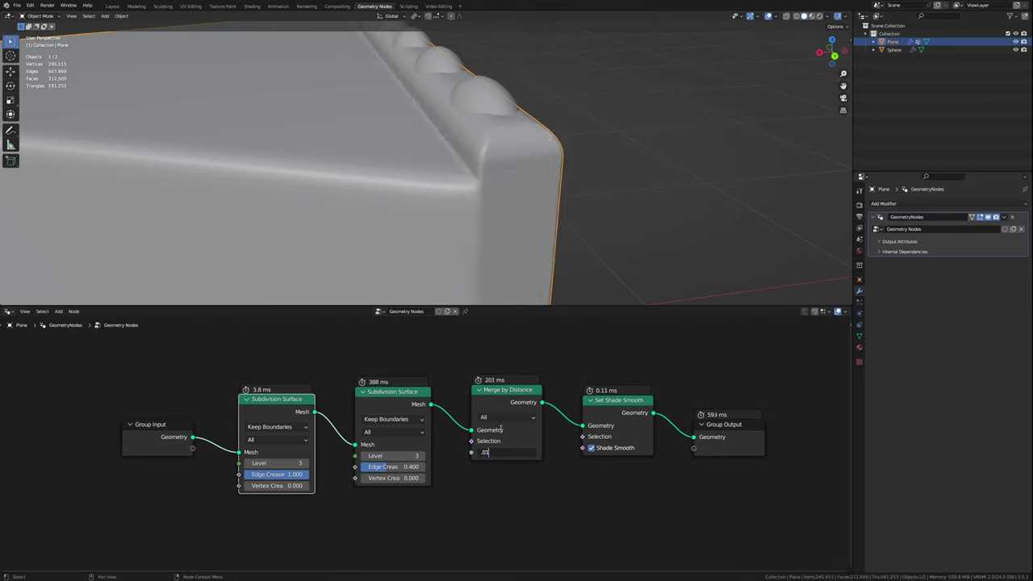
{"action": "key", "text": "Return"}
{"action": "key", "text": "m"}
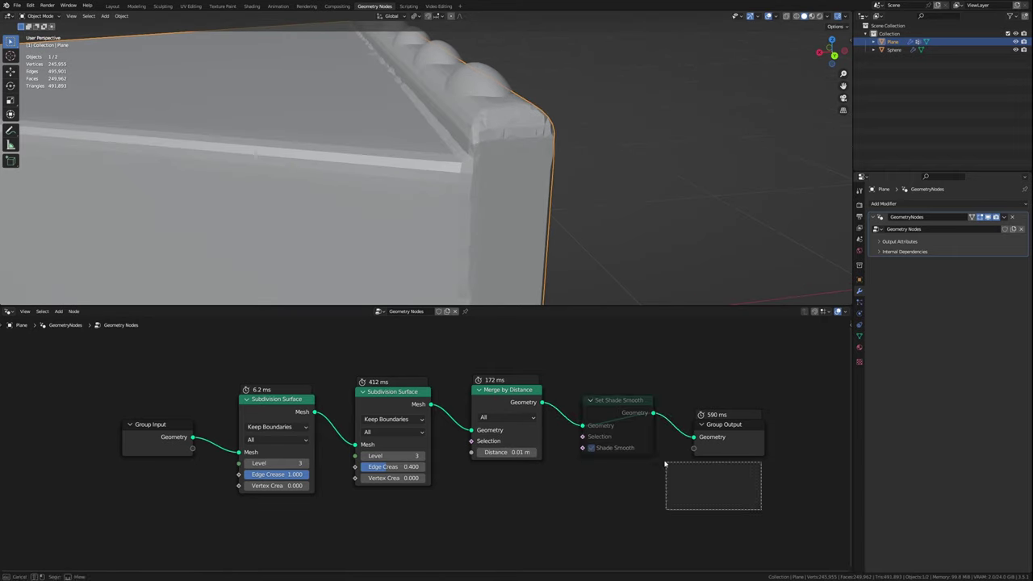
Step: Save, then try a third Subdivision Surface node before smoothing and delete it
{"action": "left_click", "coordinate": [393, 407]}
{"action": "key", "text": "ctrl+s"}
{"action": "key", "text": "shift+d"}
{"action": "left_click", "coordinate": [585, 407]}
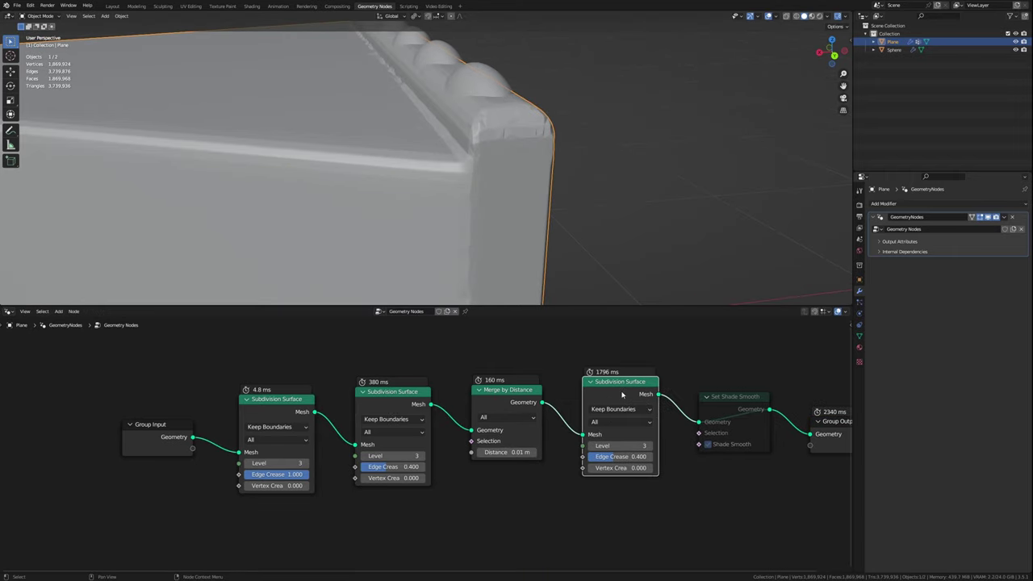
{"action": "middle_click_drag", "start_coordinate": [621, 395], "coordinate": [479, 400]}
{"action": "right_click", "coordinate": [510, 405]}
{"action": "left_click", "coordinate": [511, 405]}
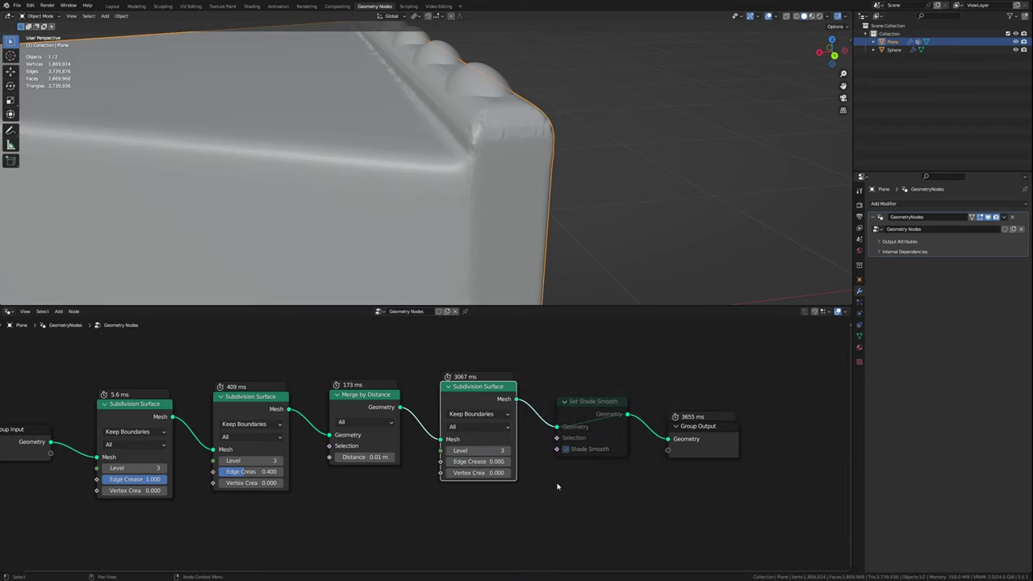
{"action": "key", "text": "ctrl+x"}
Step: Dissolve the Merge by Distance node out of the chain and select the cream dollops
{"action": "left_click_drag", "start_coordinate": [594, 422], "coordinate": [504, 412]}
{"action": "left_click", "coordinate": [371, 406]}
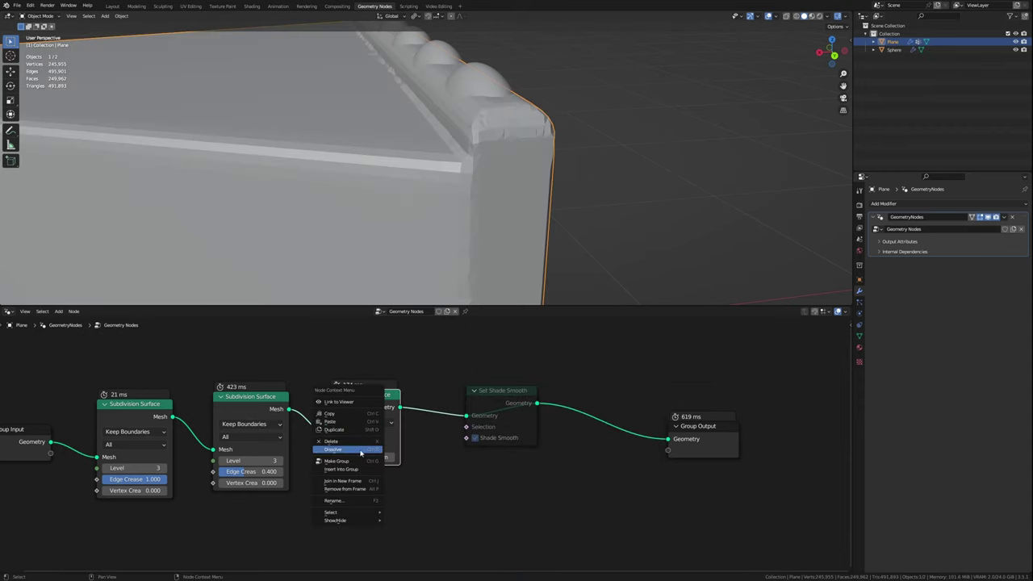
{"action": "left_click", "coordinate": [361, 450]}
{"action": "middle_click_drag", "start_coordinate": [455, 235], "coordinate": [484, 234]}
{"action": "left_click", "coordinate": [517, 161]}
Step: Raise the row of cream dollops 0.046224 m along Z
{"action": "key", "text": "g"}
{"action": "key", "text": "z"}
{"action": "left_click", "coordinate": [543, 171]}
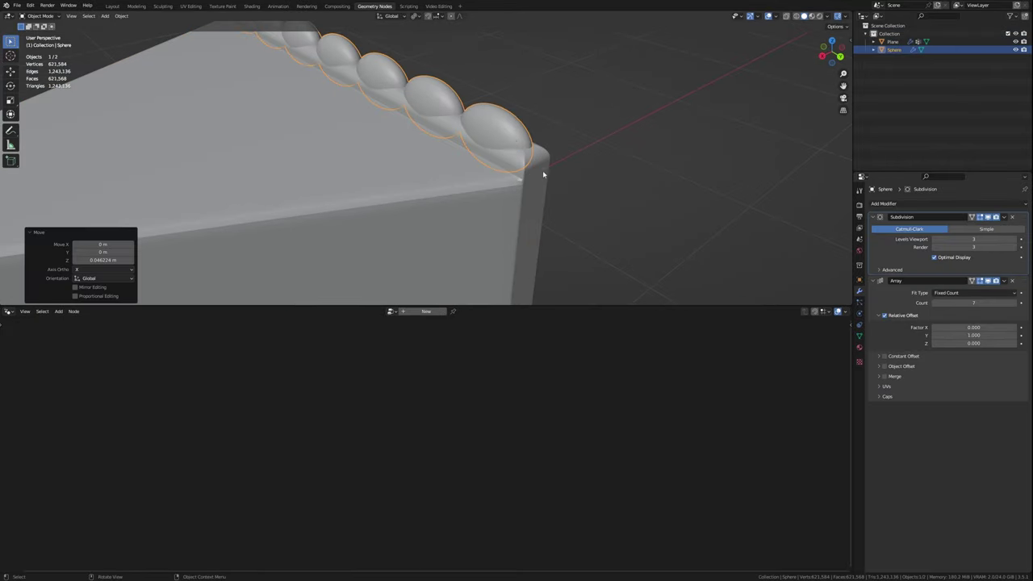
Step: Save a numbered copy of the file as Cute_Cake1.blend
{"action": "key", "text": "ctrl+shift+s"}
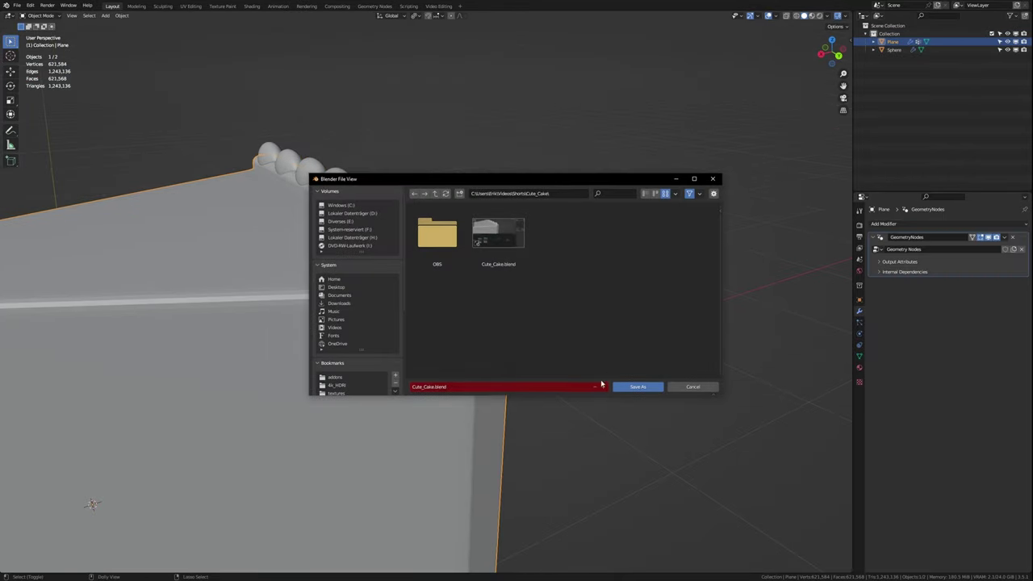
{"action": "key", "text": "KP_Add"}
{"action": "left_click", "coordinate": [637, 386]}
{"action": "middle_click_drag", "start_coordinate": [452, 333], "coordinate": [473, 339], "text": "shift"}
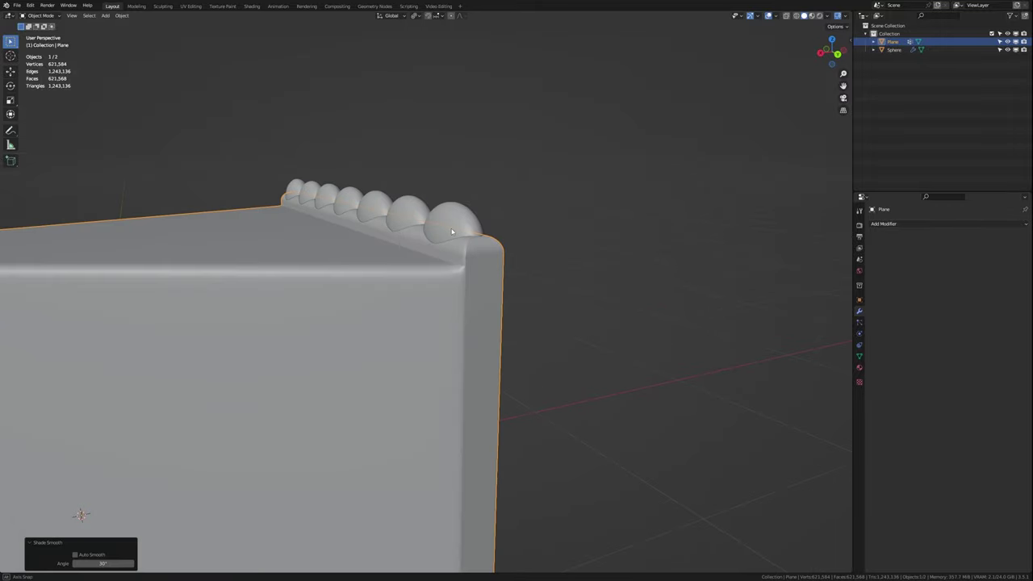
Step: Test a Quad Remesher copy of the slab, delete it, and reselect the slab
{"action": "key", "text": "n"}
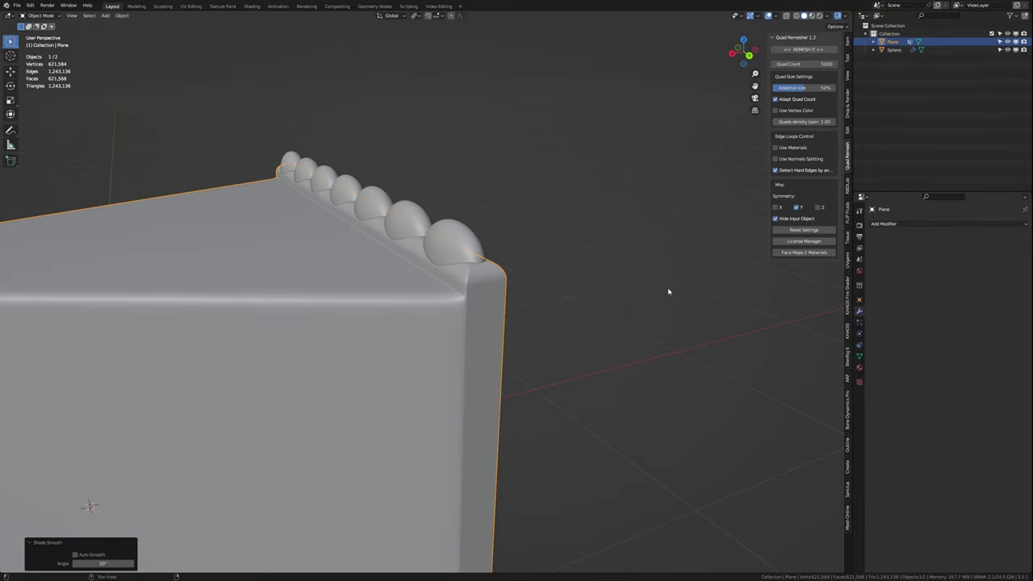
{"action": "key", "text": "ctrl+3"}
{"action": "middle_click_drag", "start_coordinate": [452, 337], "coordinate": [353, 295]}
{"action": "scroll", "coordinate": [387, 355], "scroll_direction": "up", "scroll_amount": 5}
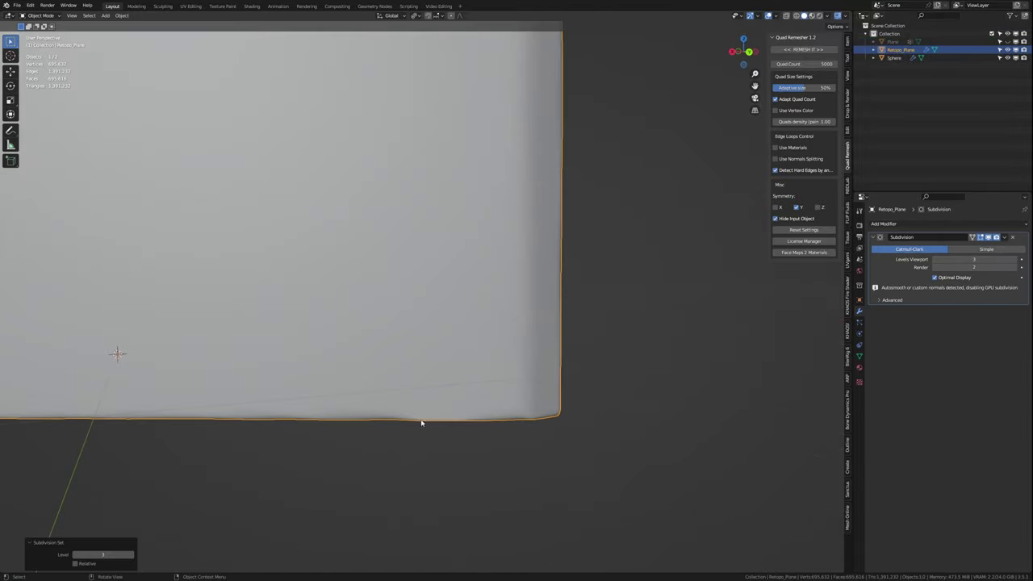
{"action": "key", "text": "Delete"}
{"action": "scroll", "coordinate": [436, 404], "scroll_direction": "down", "scroll_amount": 5}
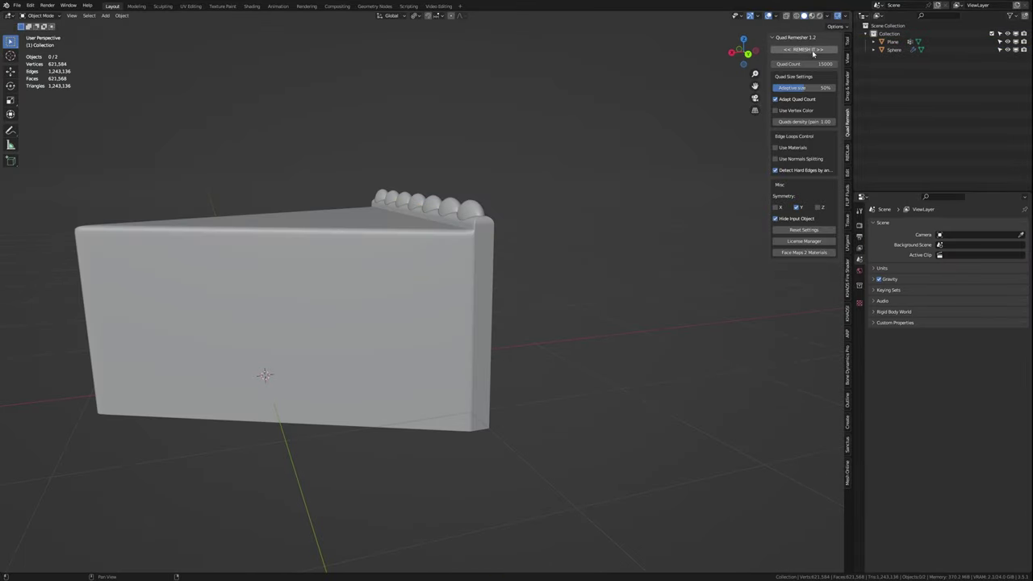
{"action": "left_click", "coordinate": [811, 50]}
Step: Add a level-3 Subdivision to the remeshed slab and zoom in on the cake corner
{"action": "key", "text": "ctrl+3"}
{"action": "middle_click_drag", "start_coordinate": [396, 316], "coordinate": [452, 291]}
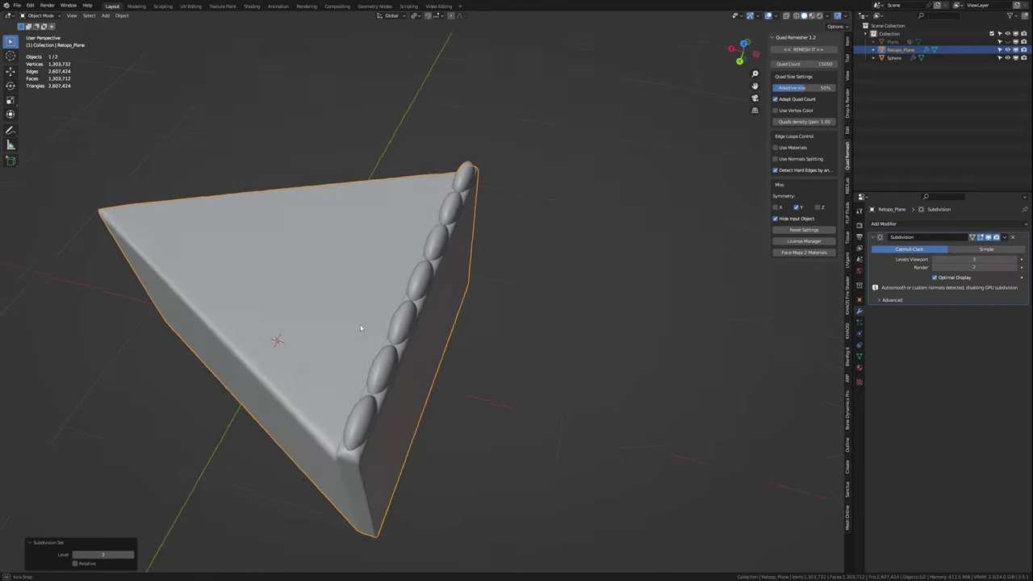
{"action": "scroll", "coordinate": [484, 282], "scroll_direction": "up", "scroll_amount": 4}
Step: Inspect the slab's corner in Sculpt Mode, then switch back to Object Mode
{"action": "key", "text": "ctrl+Tab"}
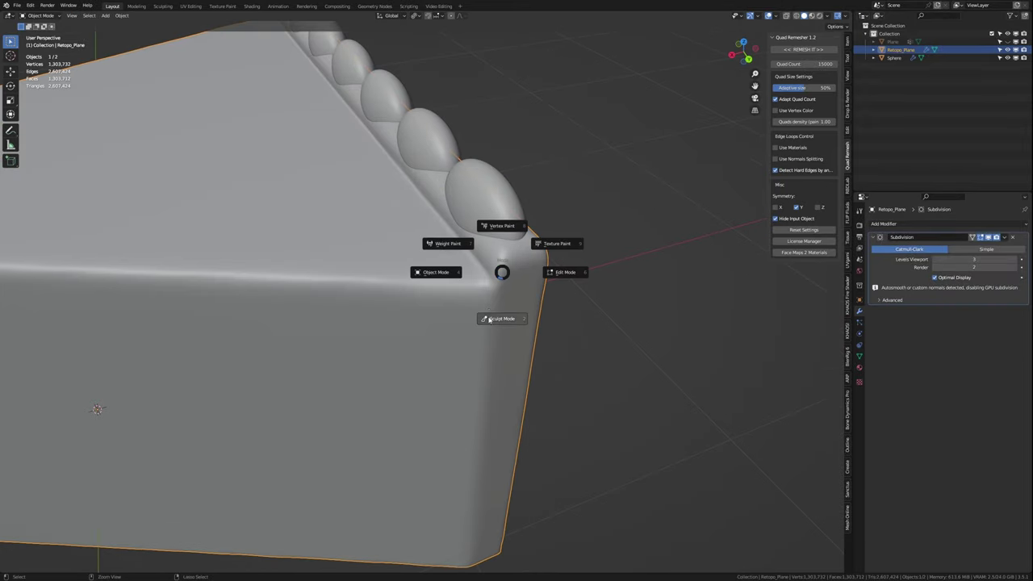
{"action": "left_click", "coordinate": [489, 320]}
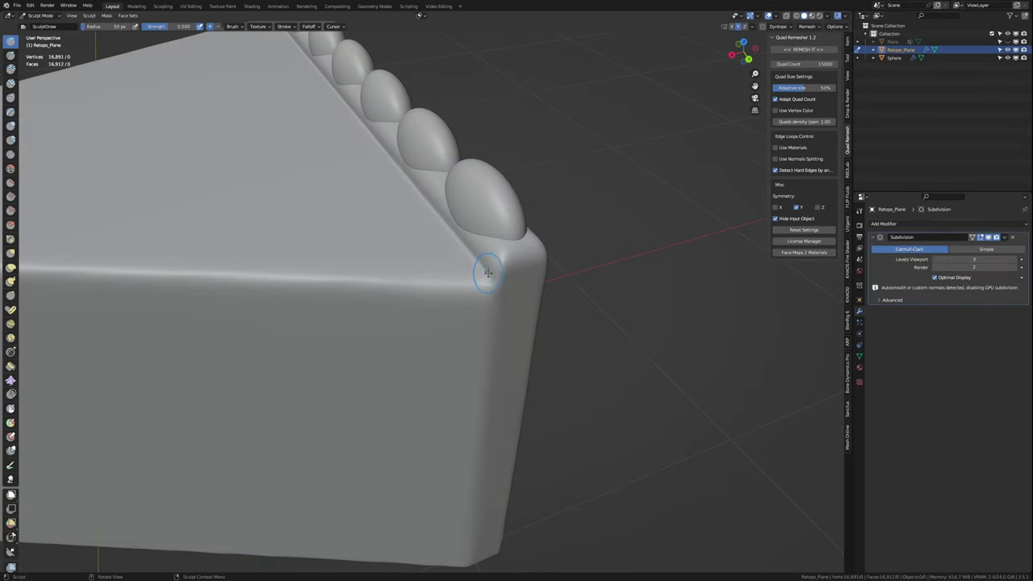
{"action": "mouse_move", "coordinate": [505, 258]}
{"action": "middle_mouse_down"}
{"action": "mouse_move", "coordinate": [473, 323]}
{"action": "mouse_move", "coordinate": [484, 339]}
{"action": "mouse_move", "coordinate": [464, 306]}
{"action": "middle_mouse_up"}
{"action": "scroll", "coordinate": [484, 339], "scroll_direction": "down", "scroll_amount": 4}
{"action": "scroll", "coordinate": [489, 368], "scroll_direction": "up", "scroll_amount": 3}
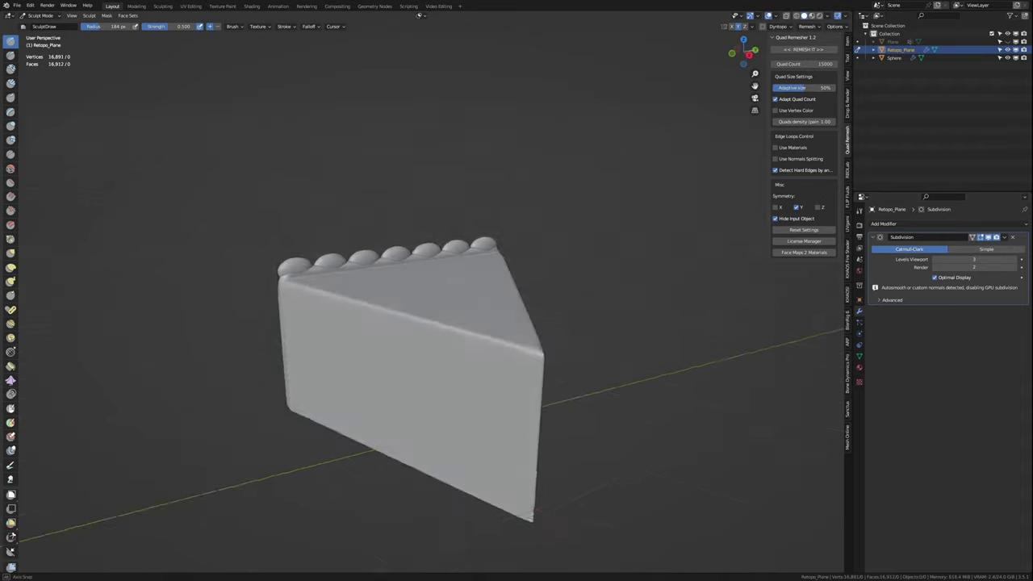
{"action": "key", "text": "ctrl+Tab"}
Step: Apply the subdivision, delete Retopo_Plane, and unhide the original cake slab
{"action": "key", "text": "ctrl+a"}
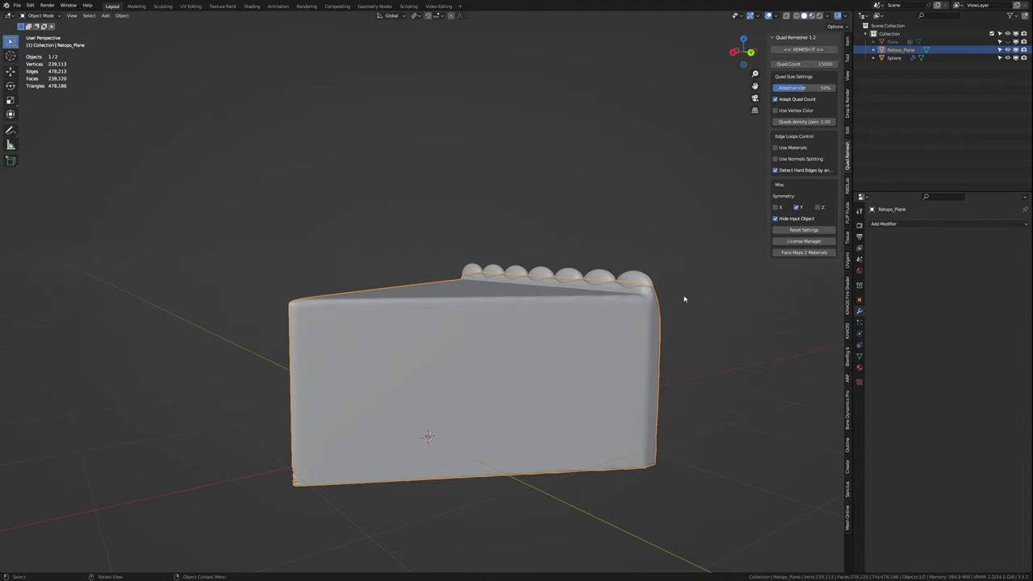
{"action": "key", "text": "Delete"}
{"action": "key", "text": "alt+h"}
{"action": "middle_click_drag", "start_coordinate": [682, 300], "coordinate": [660, 280]}
{"action": "scroll", "coordinate": [670, 279], "scroll_direction": "up", "scroll_amount": 2}
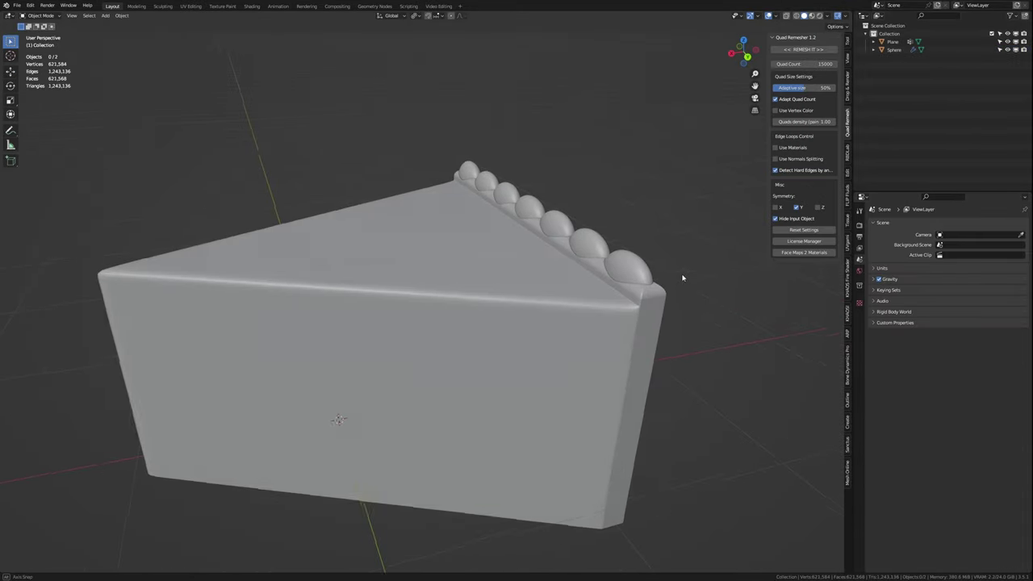
{"action": "scroll", "coordinate": [686, 273], "scroll_direction": "up", "scroll_amount": 2}
{"action": "scroll", "coordinate": [678, 274], "scroll_direction": "up", "scroll_amount": 2}
{"action": "scroll", "coordinate": [665, 282], "scroll_direction": "up", "scroll_amount": 2}
Step: Select the original Plane and select its connected rim geometry in Edit Mode
{"action": "left_click", "coordinate": [663, 303]}
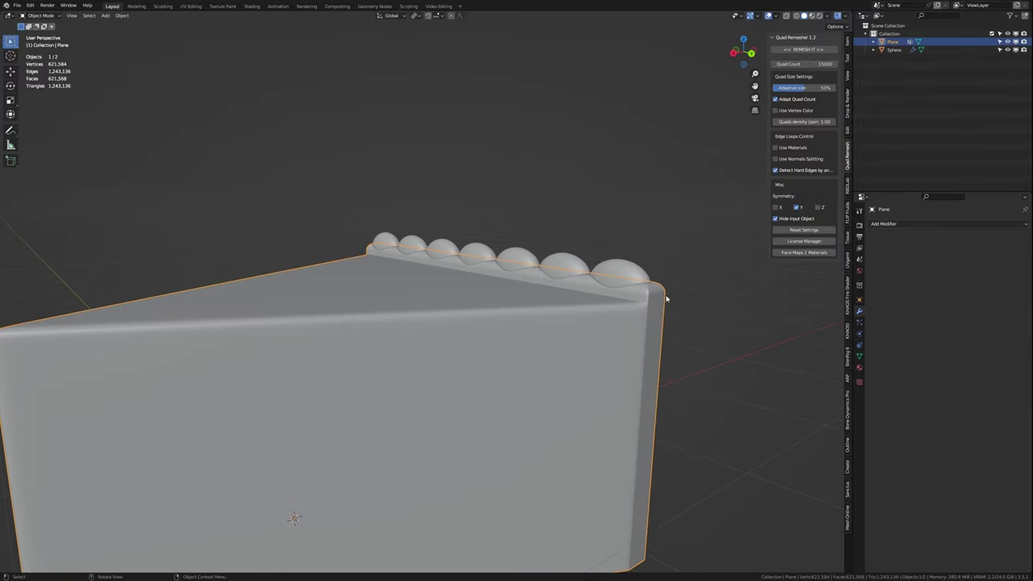
{"action": "key", "text": "Tab"}
{"action": "key", "text": "l"}
{"action": "middle_click_drag", "start_coordinate": [664, 303], "coordinate": [541, 284]}
Step: Undo back to the node-rounded, smaller version of the cake slab
{"action": "key", "text": "ctrl+z"}
{"action": "key", "text": "ctrl+z"}
{"action": "key", "text": "ctrl+z"}
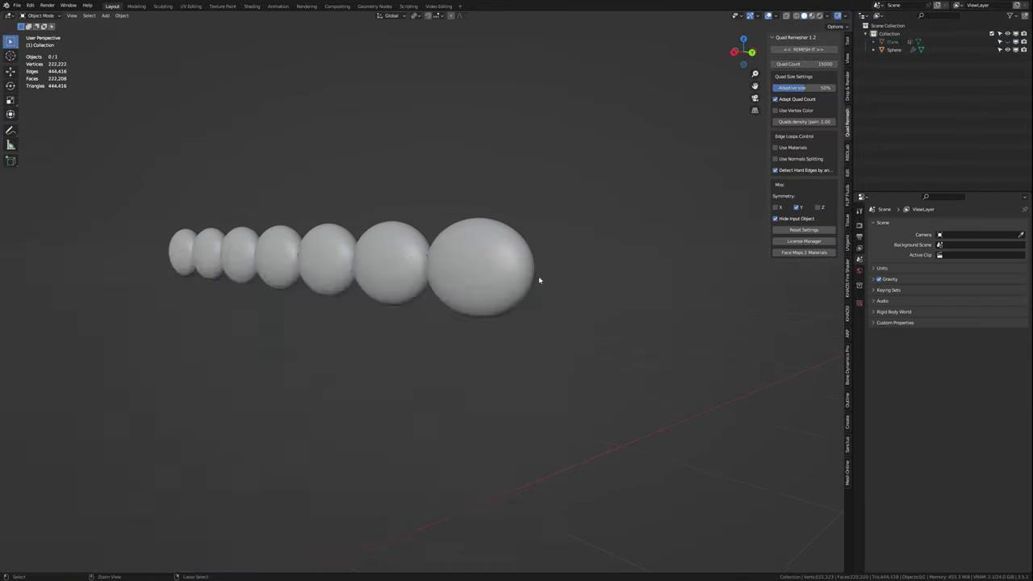
{"action": "key", "text": "ctrl+z"}
{"action": "key", "text": "ctrl+z"}
{"action": "key", "text": "ctrl+z"}
{"action": "key", "text": "ctrl+z"}
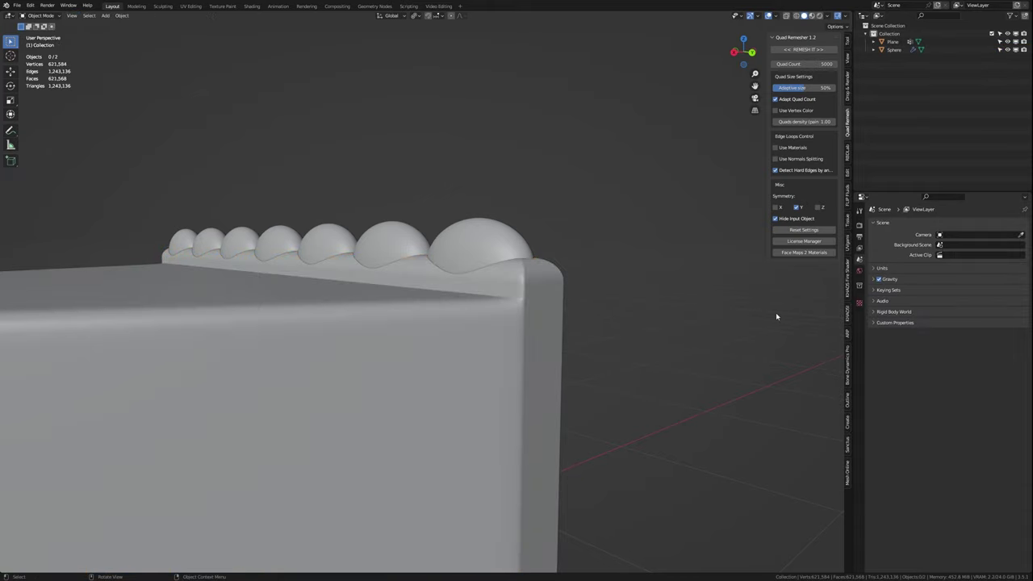
{"action": "key", "text": "ctrl+z"}
{"action": "key", "text": "ctrl+z"}
{"action": "key", "text": "ctrl+z"}
{"action": "key", "text": "ctrl+z"}
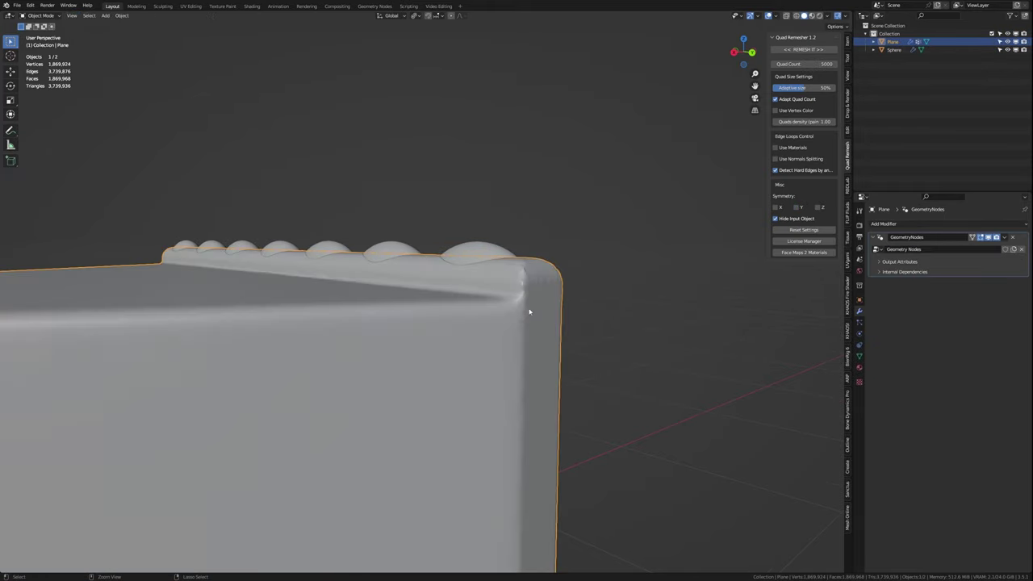
{"action": "key", "text": "ctrl+z"}
{"action": "key", "text": "ctrl+z"}
{"action": "key", "text": "ctrl+z"}
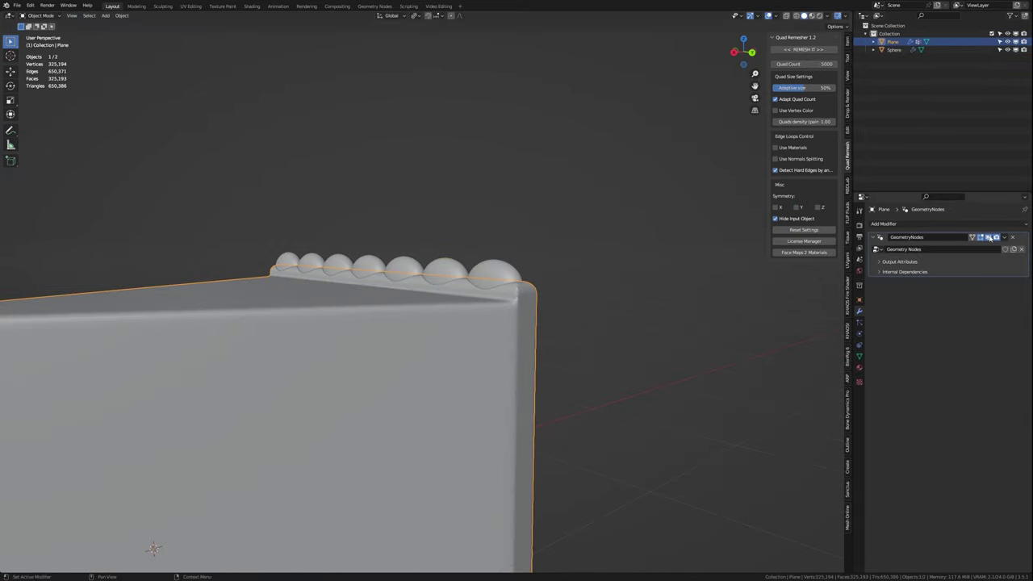
{"action": "key", "text": "ctrl+z"}
{"action": "key", "text": "ctrl+z"}
{"action": "key", "text": "ctrl+z"}
{"action": "key", "text": "ctrl+z"}
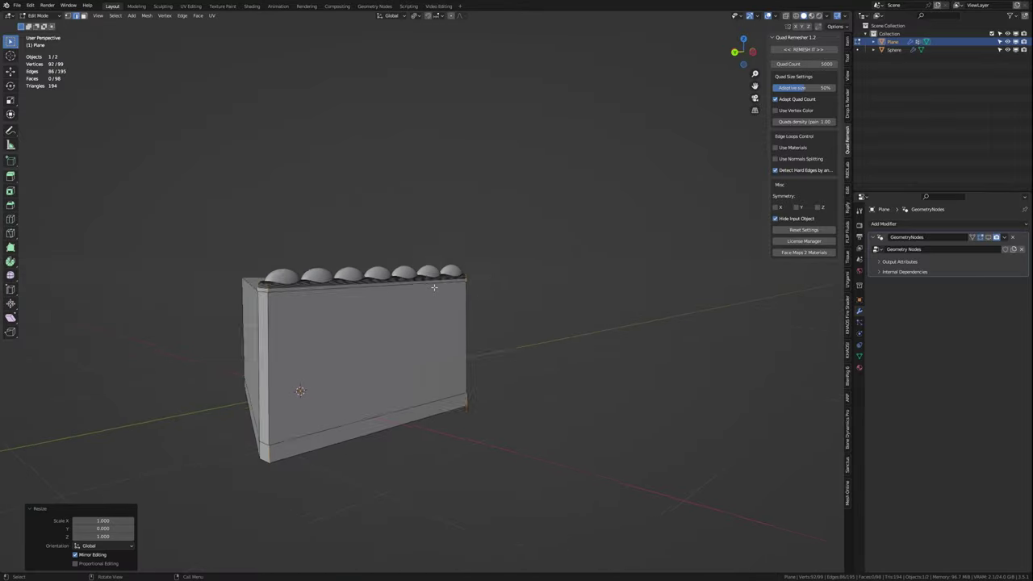
{"action": "key", "text": "ctrl+z"}
Step: Scale the cake body wider and taller, isolate the crust rim, and bevel its edge
{"action": "key", "text": "ctrl+z"}
{"action": "key", "text": "ctrl+z"}
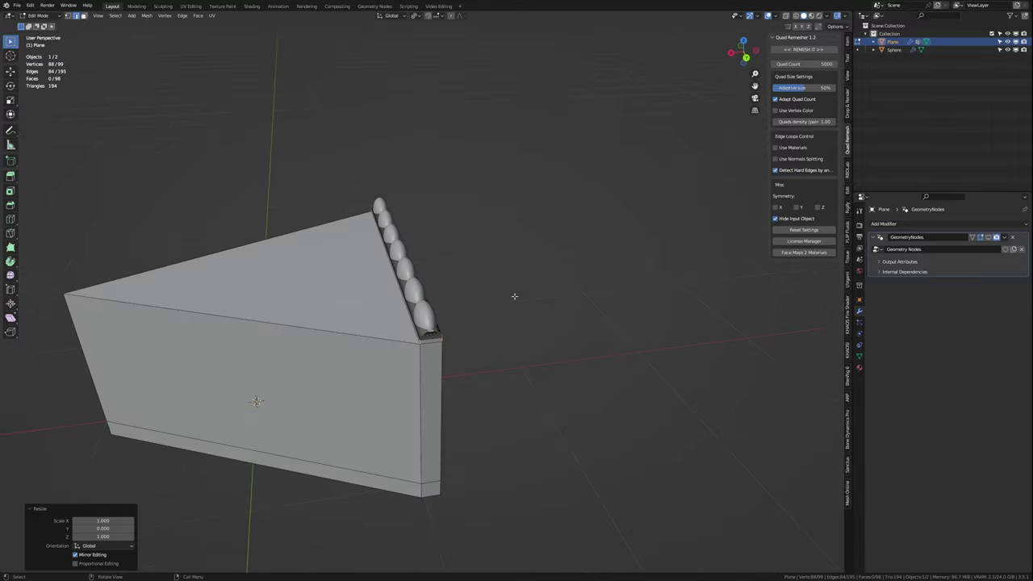
{"action": "key", "text": "ctrl+z"}
{"action": "key", "text": "ctrl+z"}
{"action": "key", "text": "ctrl+z"}
{"action": "key", "text": "ctrl+z"}
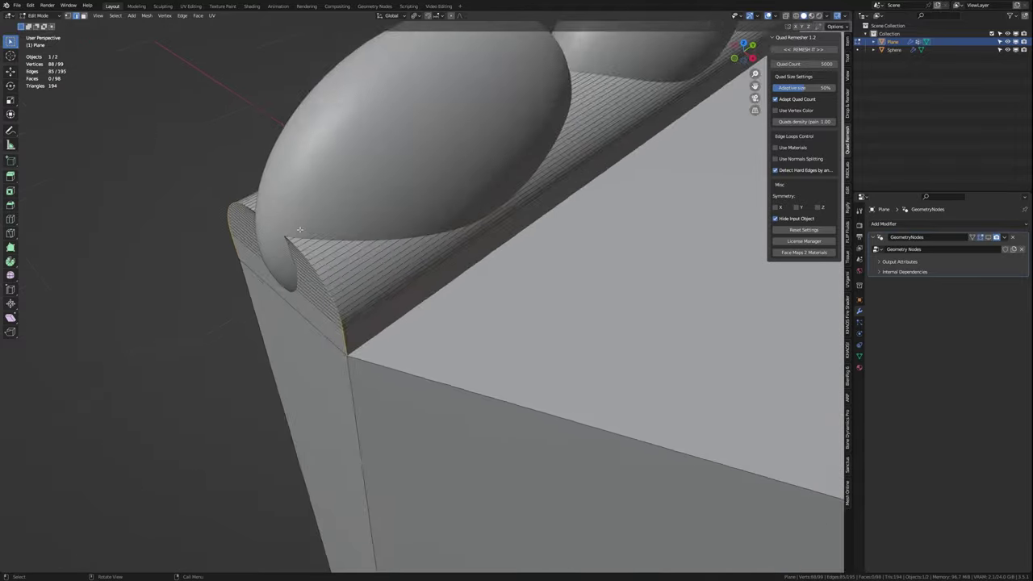
{"action": "key", "text": "ctrl+z"}
{"action": "key", "text": "ctrl+z"}
{"action": "key", "text": "ctrl+z"}
{"action": "key", "text": "ctrl+z"}
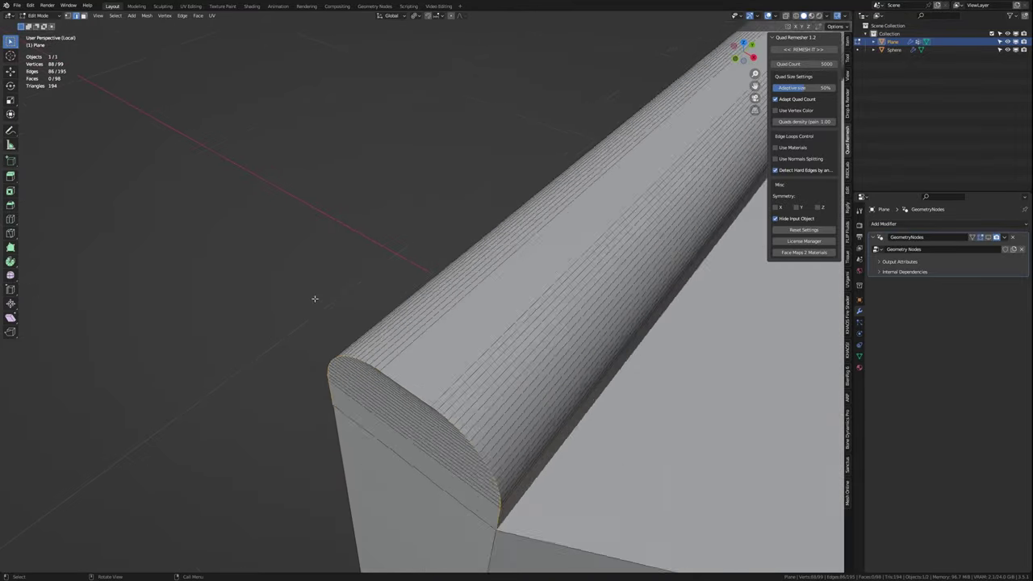
{"action": "key", "text": "ctrl+b"}
{"action": "key", "text": "ctrl+z"}
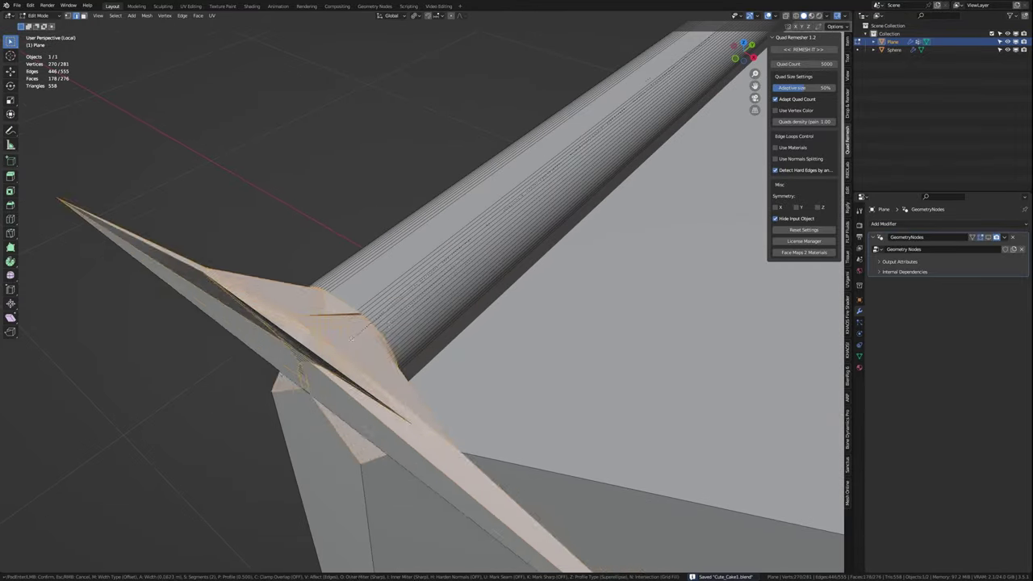
{"action": "key", "text": "ctrl+z"}
{"action": "key", "text": "ctrl+z"}
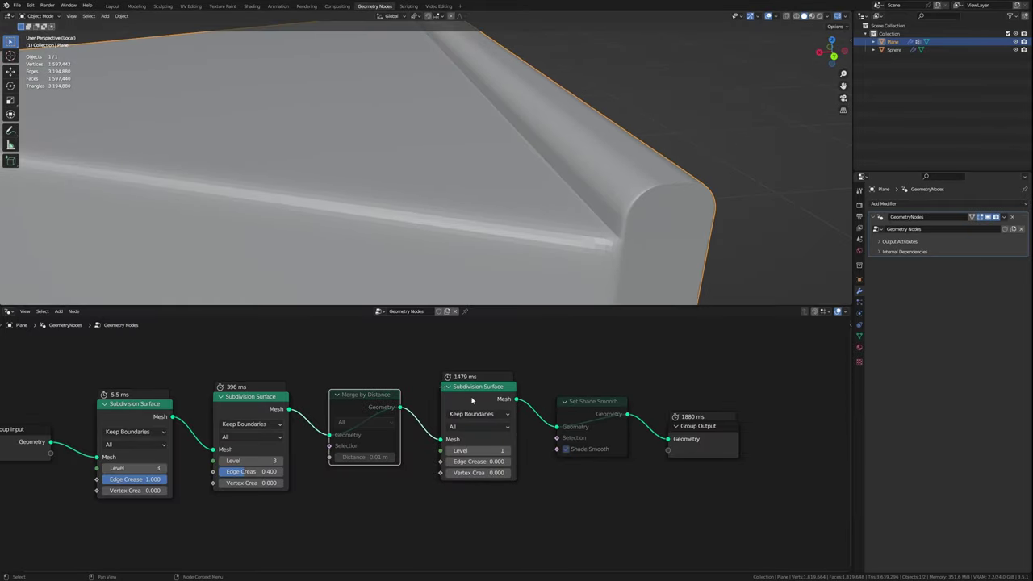
Step: Nudge the cream dollop row slightly along Y in the geometry node tree
{"action": "left_click", "coordinate": [588, 426]}
{"action": "middle_click_drag", "start_coordinate": [522, 203], "coordinate": [498, 197]}
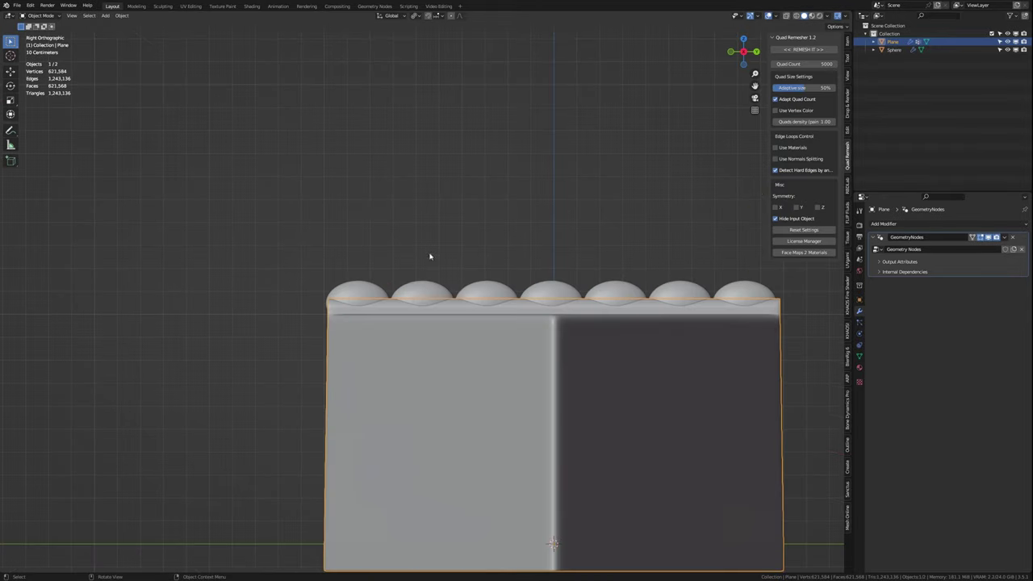
{"action": "left_click", "coordinate": [748, 290]}
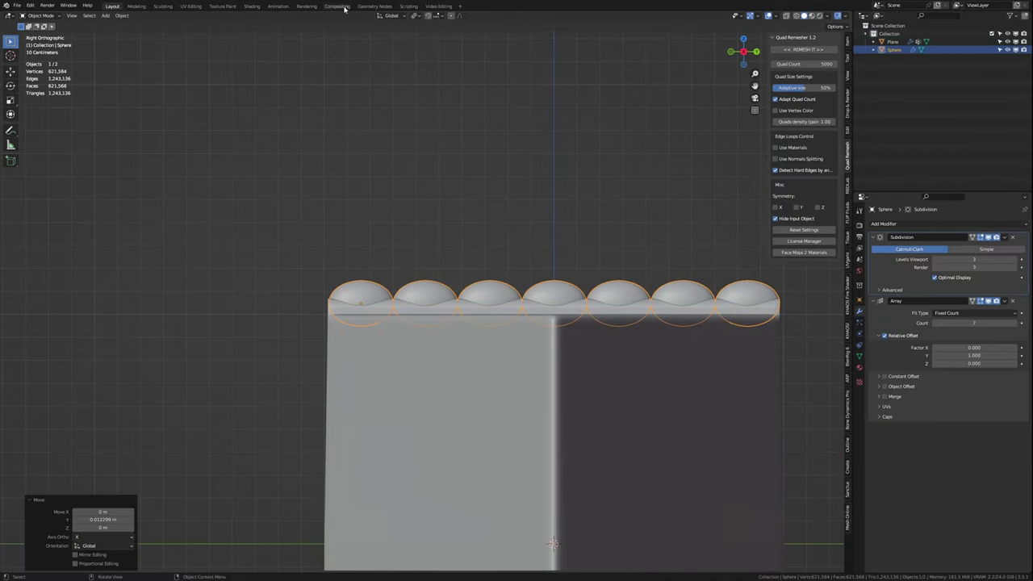
{"action": "left_click", "coordinate": [373, 6]}
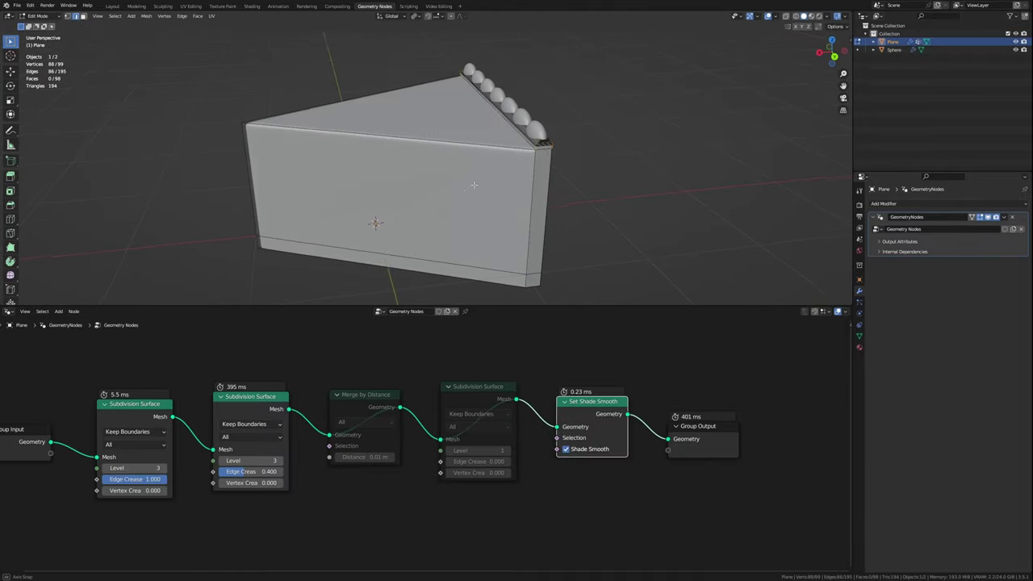
Step: Duplicate the cake Plane as a backup Plane.001 and hide the copy
{"action": "key", "text": "Tab"}
{"action": "key", "text": "shift+d"}
{"action": "key", "text": "Escape"}
{"action": "left_click", "coordinate": [1022, 50]}
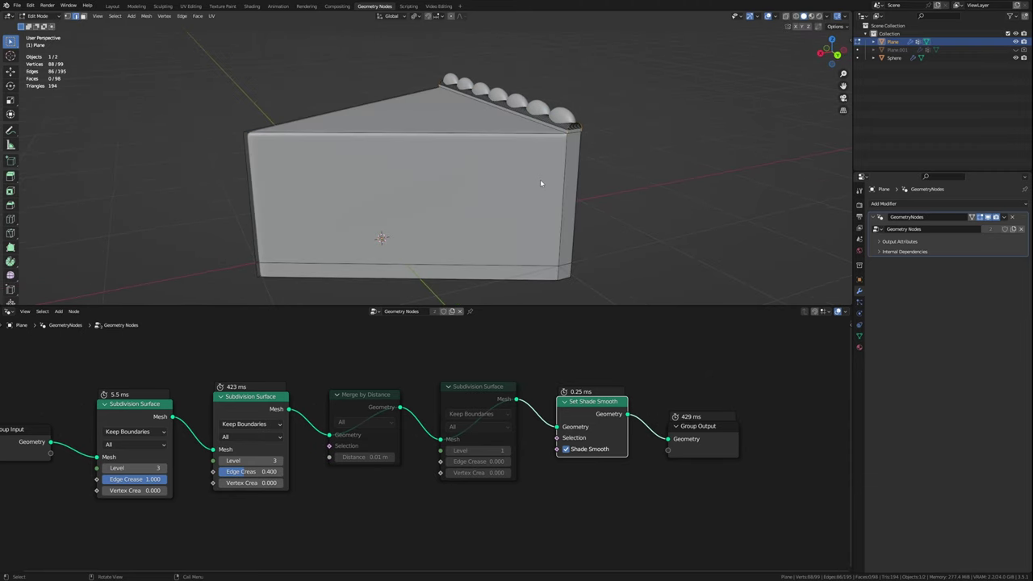
{"action": "key", "text": "Tab"}
Step: Convert the cake Plane to a mesh, applying its geometry nodes
{"action": "right_click", "coordinate": [541, 183]}
{"action": "left_click", "coordinate": [602, 260]}
{"action": "left_click", "coordinate": [112, 6]}
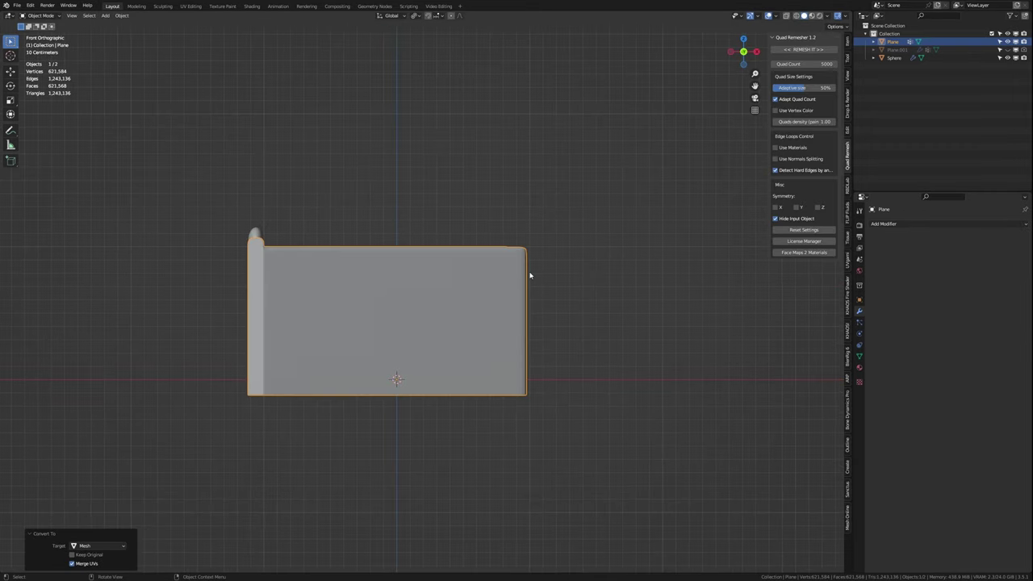
Step: In Edit Mode with face selection, box-select the cake's sponge body faces
{"action": "scroll", "coordinate": [530, 275], "scroll_direction": "up", "scroll_amount": 2}
{"action": "key", "text": "Tab"}
{"action": "scroll", "coordinate": [177, 281], "scroll_direction": "up", "scroll_amount": 1}
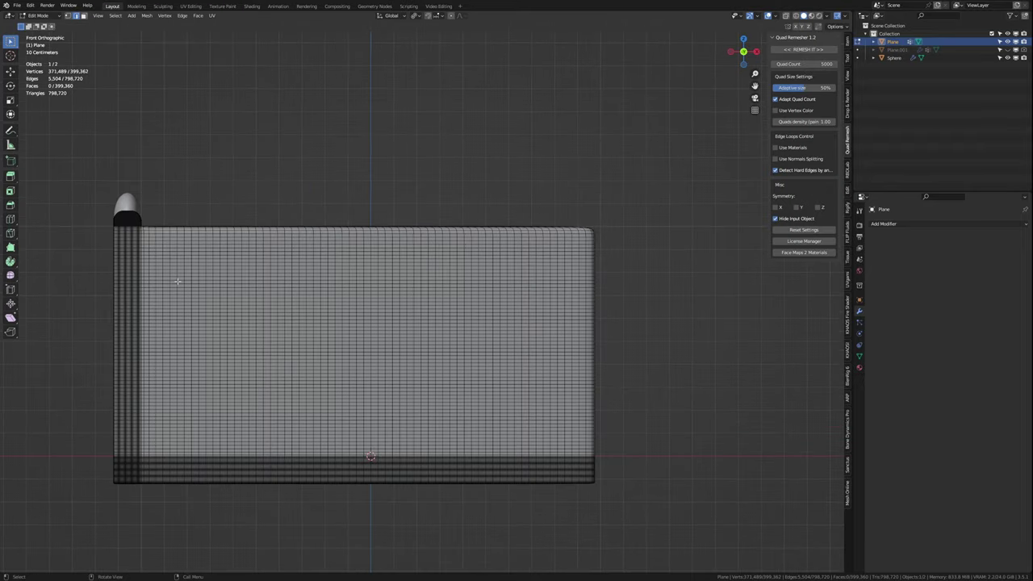
{"action": "scroll", "coordinate": [177, 280], "scroll_direction": "up", "scroll_amount": 1}
{"action": "key", "text": "ctrl+Tab"}
{"action": "left_click", "coordinate": [253, 253]}
{"action": "key", "text": "a"}
{"action": "mouse_move", "coordinate": [135, 212]}
{"action": "left_mouse_down"}
{"action": "mouse_move", "coordinate": [745, 369]}
{"action": "mouse_move", "coordinate": [773, 489]}
{"action": "left_mouse_up"}
Step: Check the face selection from below and show the cake's Material properties
{"action": "mouse_move", "coordinate": [773, 489]}
{"action": "middle_mouse_down"}
{"action": "mouse_move", "coordinate": [797, 27]}
{"action": "mouse_move", "coordinate": [352, 298]}
{"action": "middle_mouse_up"}
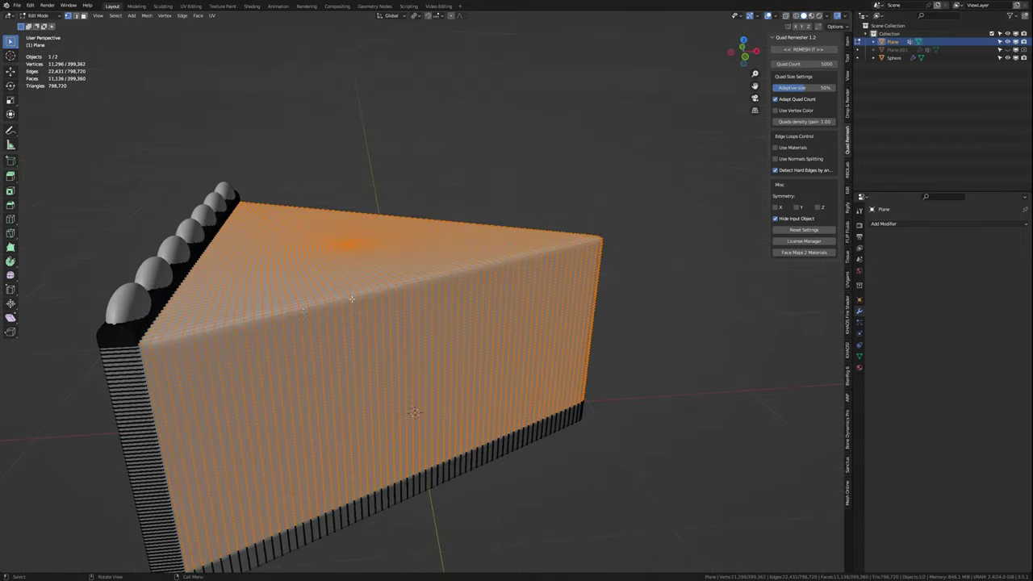
{"action": "scroll", "coordinate": [244, 326], "scroll_direction": "up", "scroll_amount": 3}
{"action": "middle_click_drag", "start_coordinate": [244, 326], "coordinate": [637, 315]}
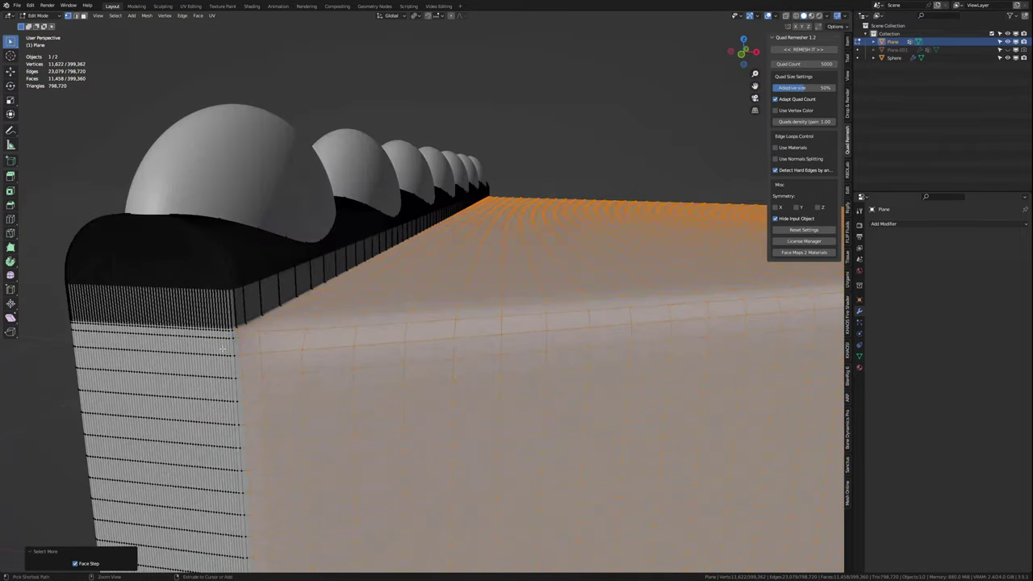
{"action": "scroll", "coordinate": [637, 315], "scroll_direction": "down", "scroll_amount": 4}
{"action": "scroll", "coordinate": [637, 315], "scroll_direction": "up", "scroll_amount": 5}
{"action": "left_click", "coordinate": [859, 367]}
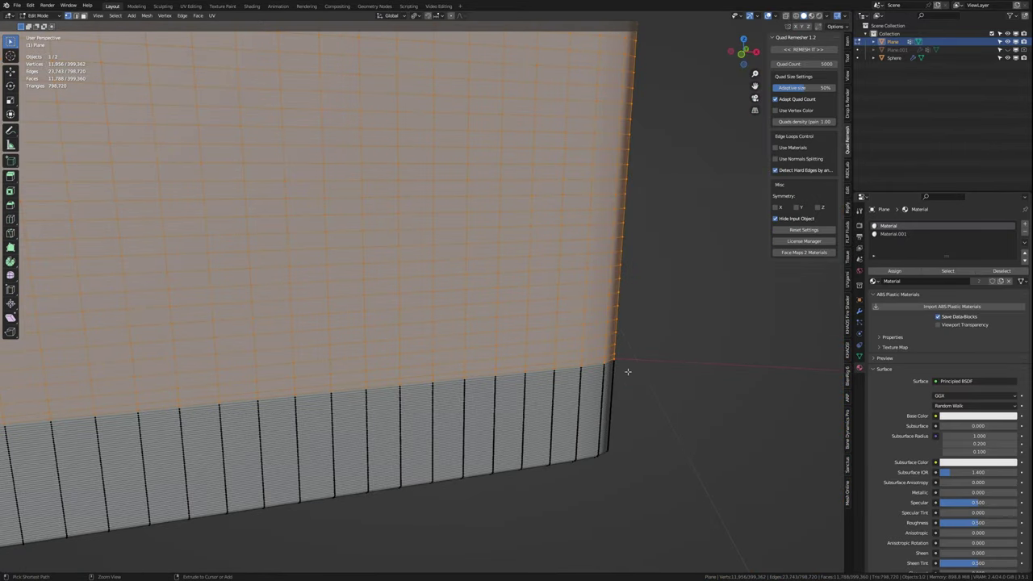
{"action": "scroll", "coordinate": [361, 339], "scroll_direction": "down", "scroll_amount": 6}
{"action": "scroll", "coordinate": [352, 102], "scroll_direction": "up", "scroll_amount": 2}
Step: In the Shading workspace, turn on Rendered viewport shading and collapse the Film settings
{"action": "left_click", "coordinate": [252, 6]}
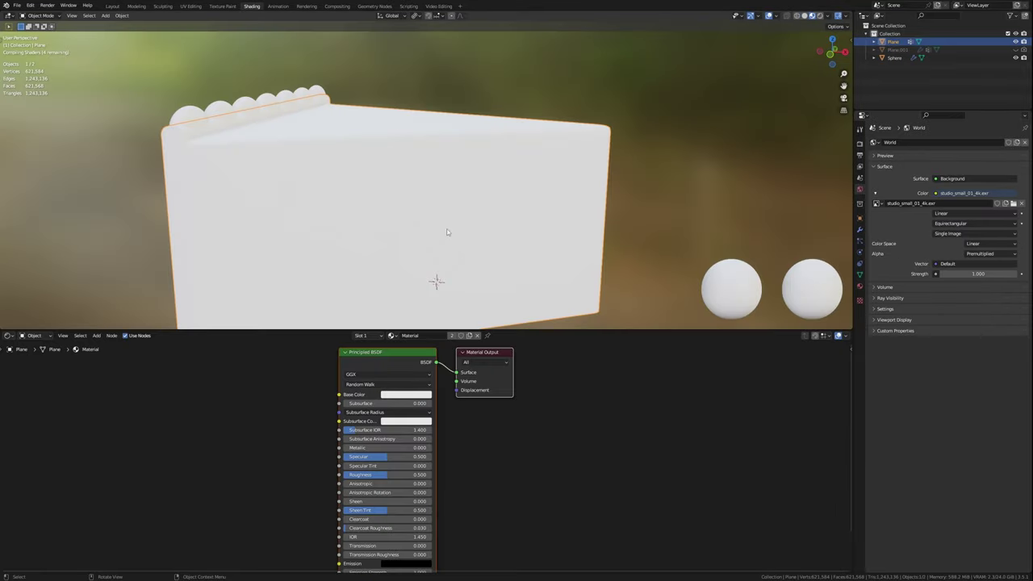
{"action": "left_click", "coordinate": [819, 15]}
{"action": "left_click", "coordinate": [859, 154]}
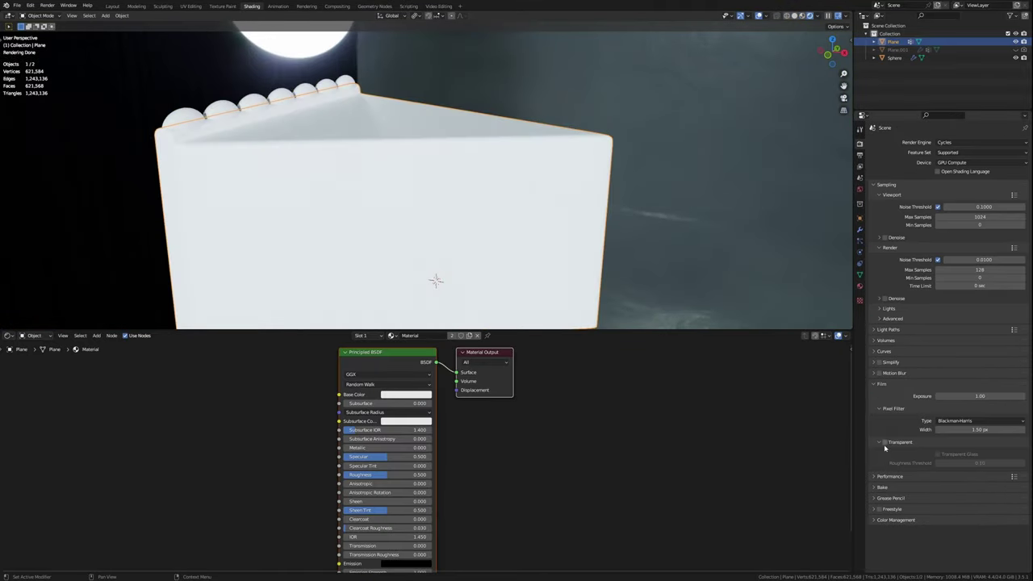
{"action": "left_click", "coordinate": [880, 442]}
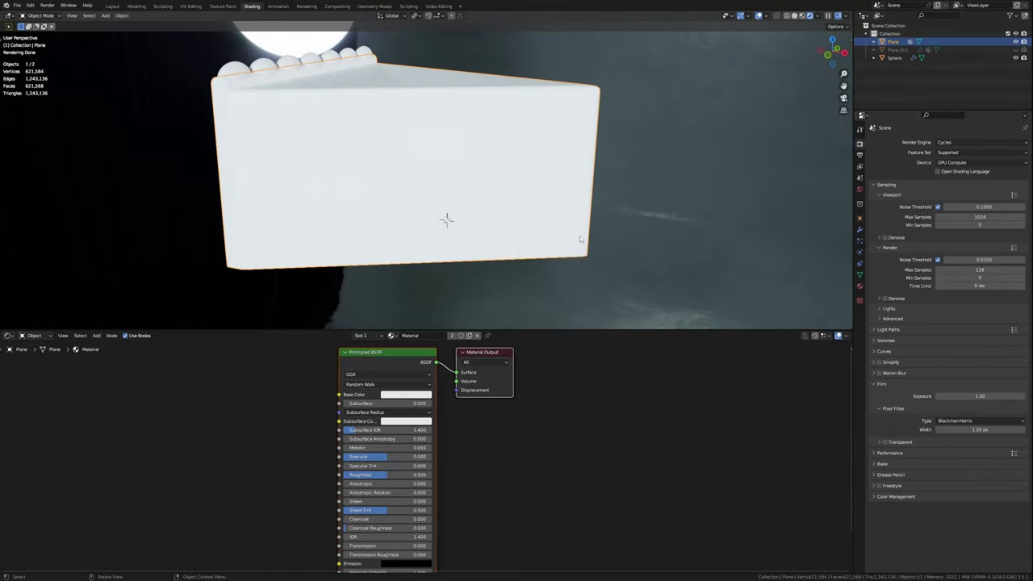
Step: Assign Material.001 to the crust faces of the cake
{"action": "key", "text": "Tab"}
{"action": "left_click", "coordinate": [860, 285]}
{"action": "key", "text": "ctrl+z"}
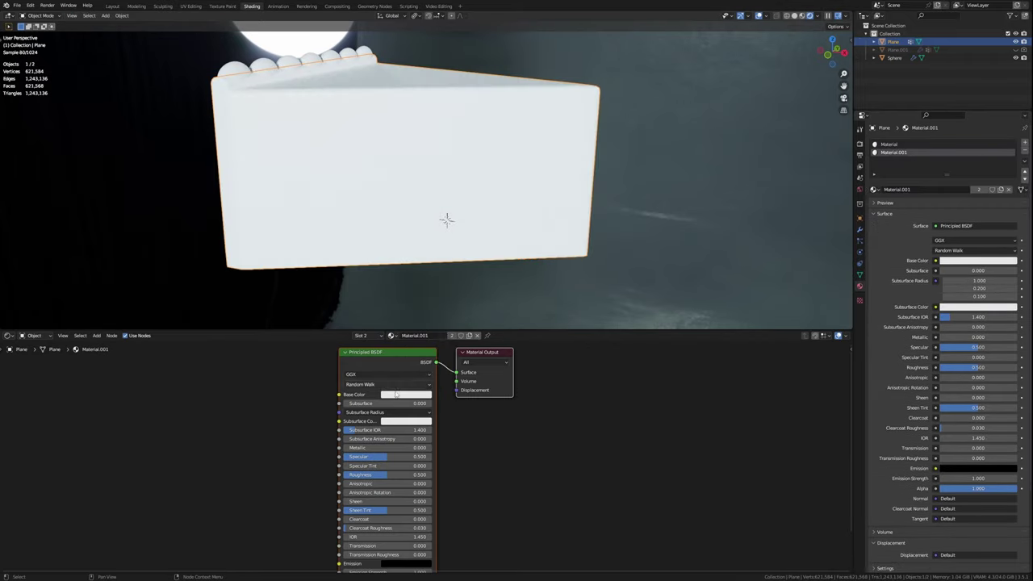
{"action": "key", "text": "ctrl+z"}
{"action": "key", "text": "ctrl+z"}
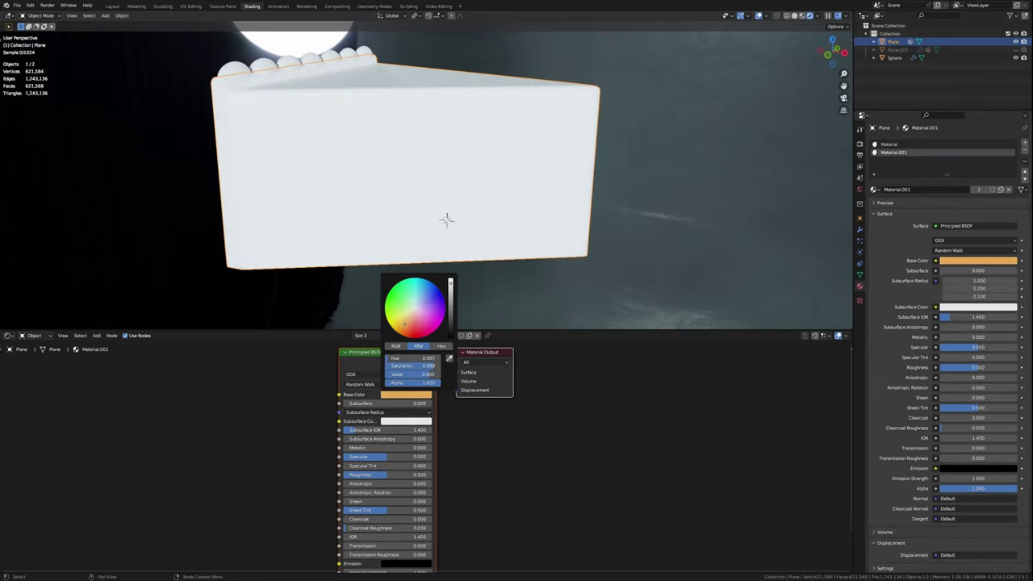
{"action": "key", "text": "ctrl+z"}
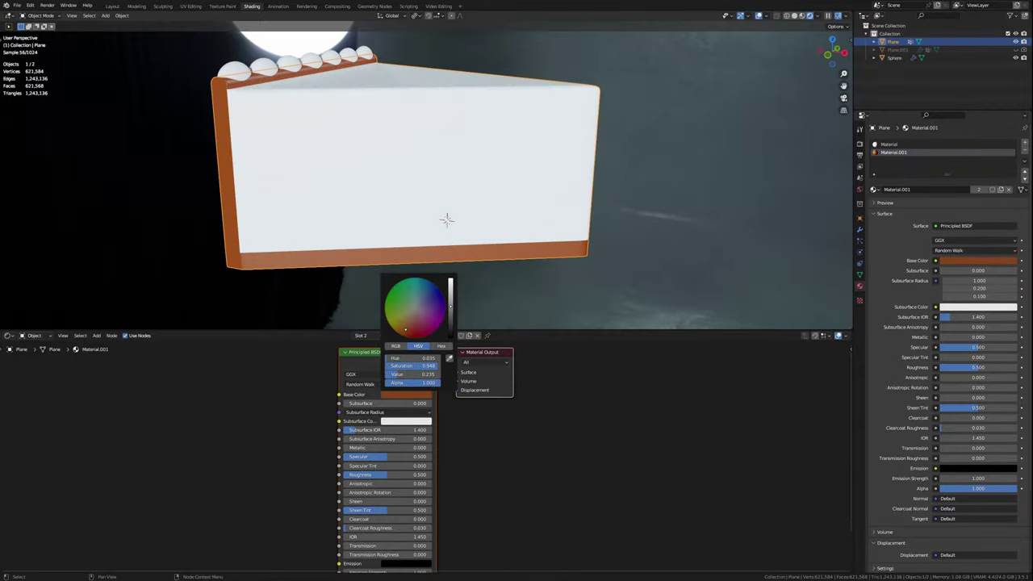
Step: Set the crust's Base Color to a warm golden brown-orange
{"action": "middle_click_drag", "start_coordinate": [476, 210], "coordinate": [494, 187]}
{"action": "middle_click_drag", "start_coordinate": [632, 276], "coordinate": [391, 391]}
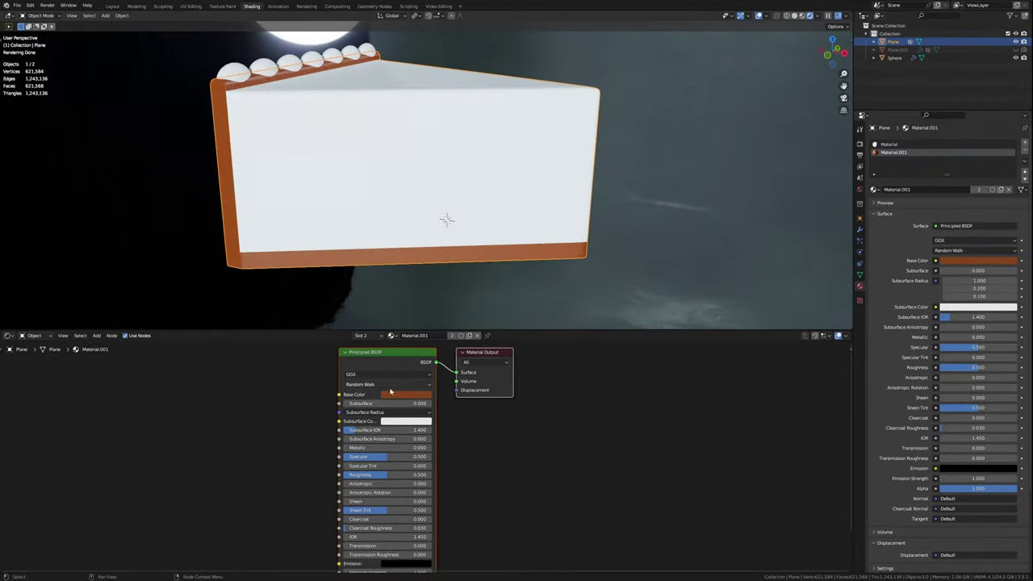
{"action": "middle_click_drag", "start_coordinate": [465, 276], "coordinate": [460, 289]}
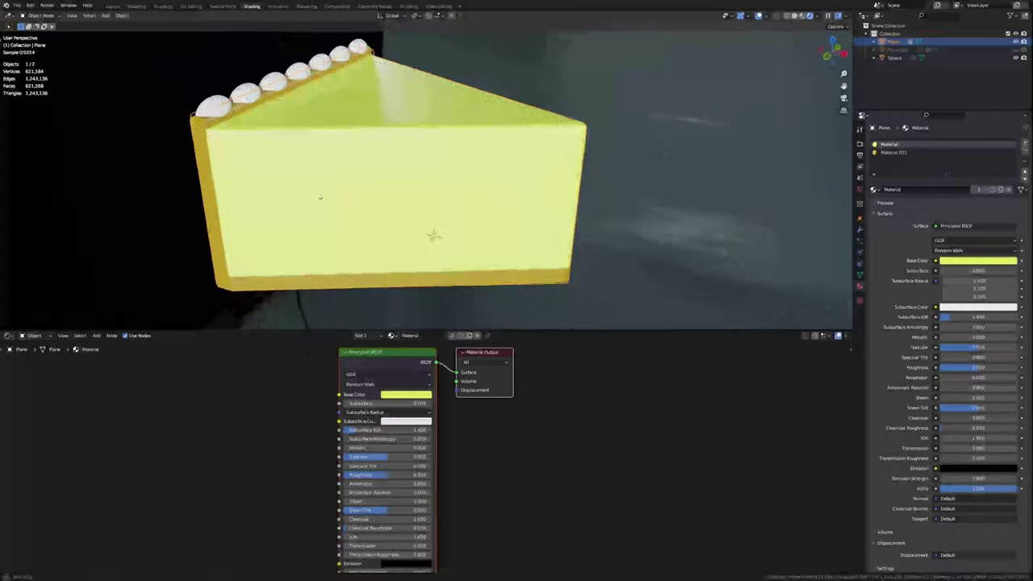
Step: Raise the sponge's Subsurface, enable Film Transparent, and lower Roughness to 0.232
{"action": "mouse_move", "coordinate": [385, 403]}
{"action": "left_mouse_down"}
{"action": "mouse_move", "coordinate": [407, 421]}
{"action": "mouse_move", "coordinate": [404, 403]}
{"action": "left_mouse_up"}
{"action": "middle_click_drag", "start_coordinate": [452, 243], "coordinate": [484, 226]}
{"action": "left_click", "coordinate": [860, 145]}
{"action": "left_click", "coordinate": [885, 442]}
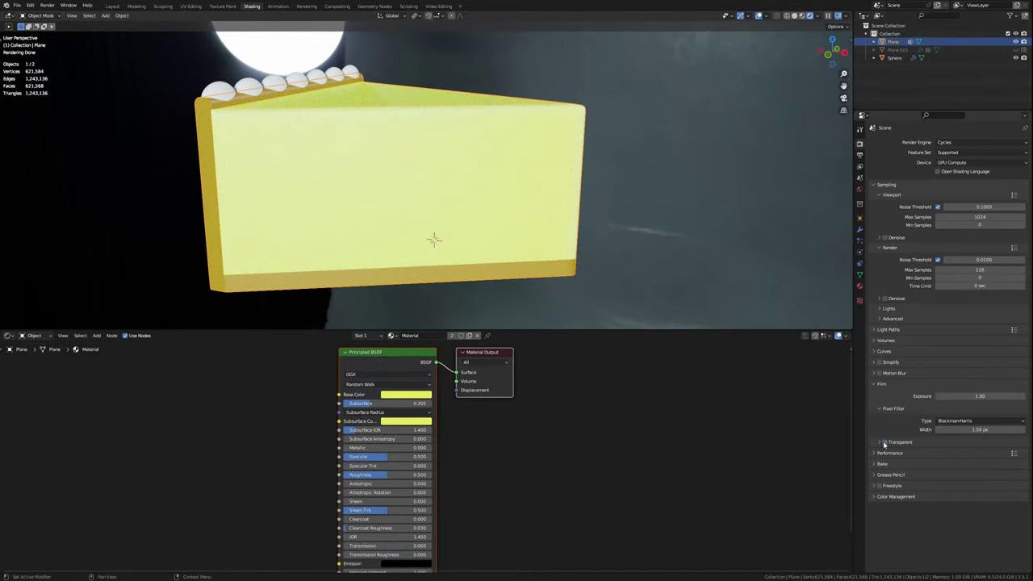
{"action": "left_click_drag", "start_coordinate": [391, 477], "coordinate": [366, 476]}
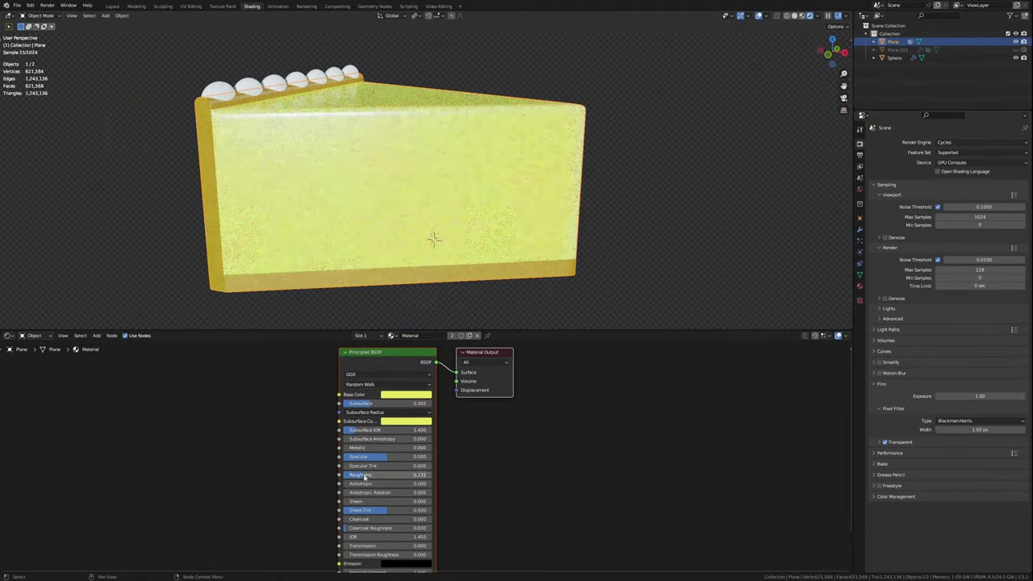
{"action": "middle_click_drag", "start_coordinate": [387, 186], "coordinate": [397, 225]}
Step: Save the file, switch to solid shading, and add a Subdivision modifier to the cake
{"action": "key", "text": "ctrl+s"}
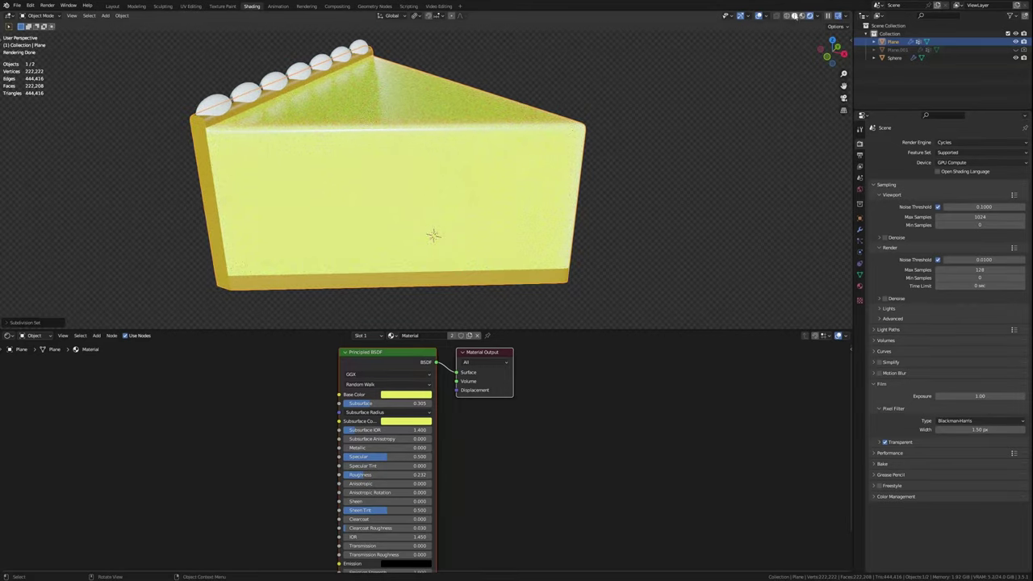
{"action": "left_click", "coordinate": [795, 15]}
{"action": "key", "text": "ctrl+1"}
{"action": "scroll", "coordinate": [251, 128], "scroll_direction": "down", "scroll_amount": 3}
{"action": "left_click", "coordinate": [860, 229]}
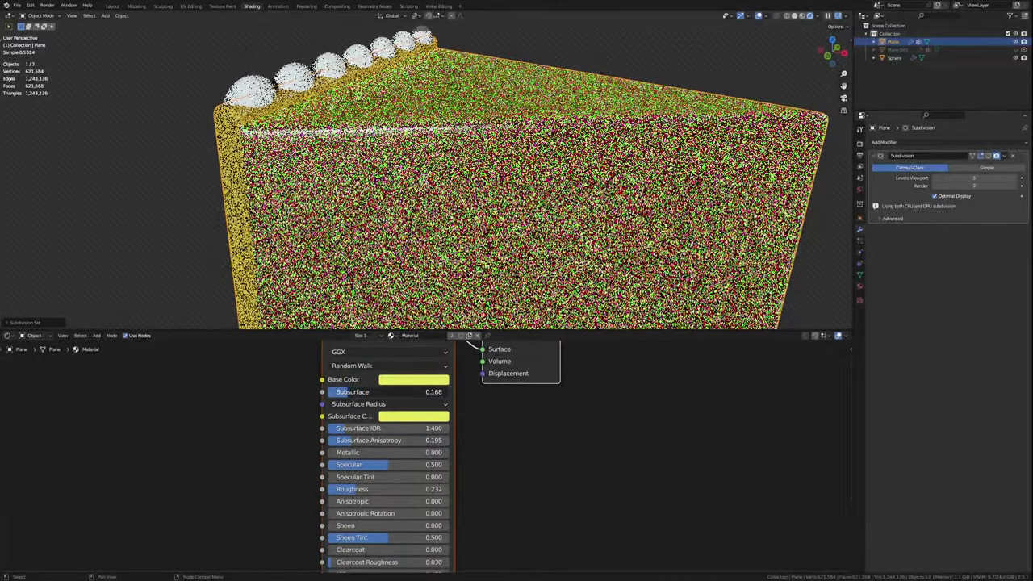
Step: Try a red subsurface colour on the sponge, then undo it
{"action": "left_click", "coordinate": [407, 416]}
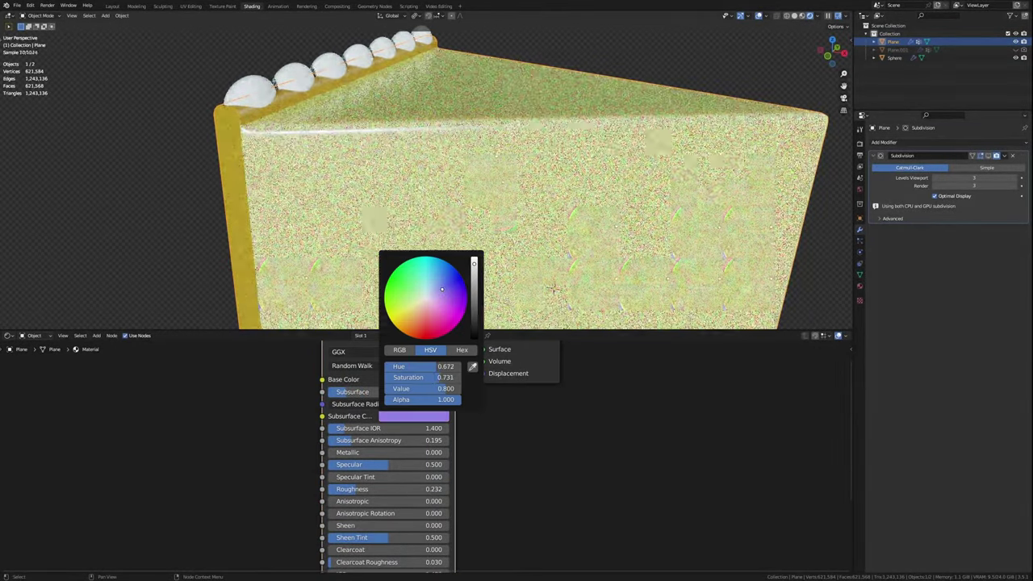
{"action": "left_click_drag", "start_coordinate": [411, 311], "coordinate": [423, 328]}
{"action": "key", "text": "ctrl+z"}
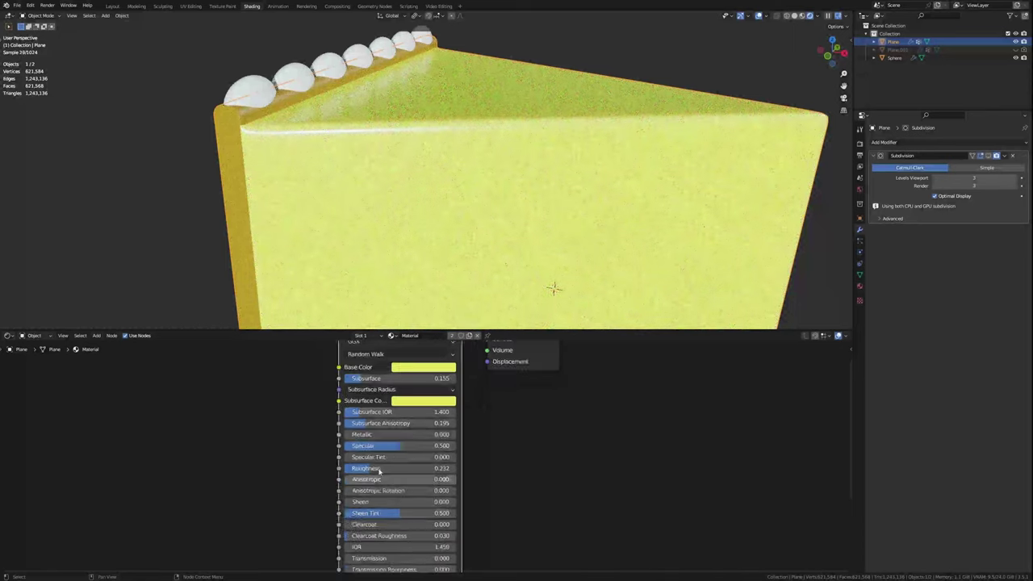
Step: Add a Noise Texture with texture coordinate and mapping nodes, scale 100, linked into the shader
{"action": "scroll", "coordinate": [403, 452], "scroll_direction": "down", "scroll_amount": 1}
{"action": "key", "text": "shift+a"}
{"action": "type", "text": "noise"}
{"action": "key", "text": "Return"}
{"action": "left_click", "coordinate": [332, 425]}
{"action": "left_click_drag", "start_coordinate": [371, 418], "coordinate": [387, 374]}
{"action": "key", "text": "ctrl+t"}
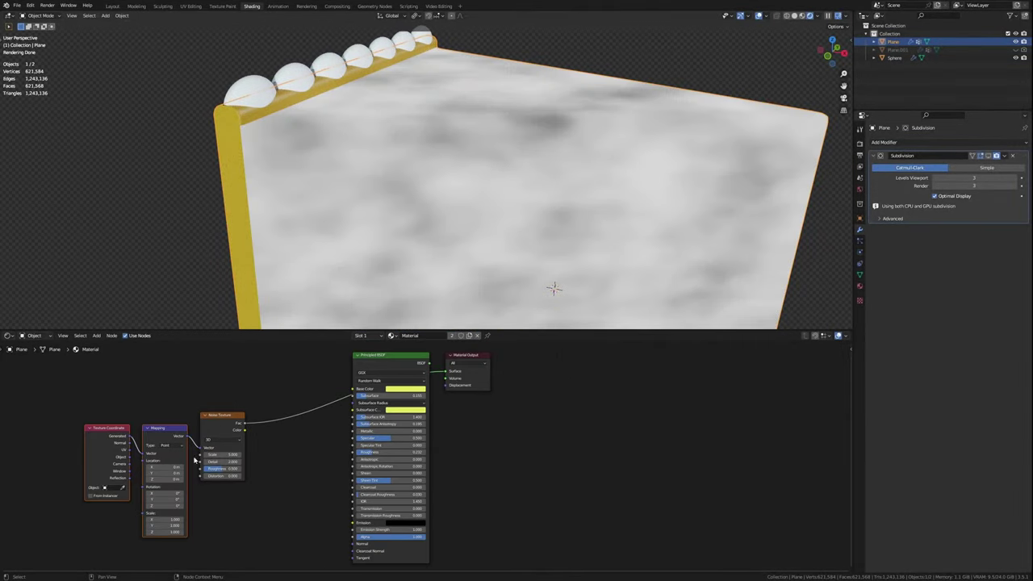
{"action": "left_click_drag", "start_coordinate": [134, 458], "coordinate": [136, 457]}
{"action": "middle_click_drag", "start_coordinate": [216, 437], "coordinate": [236, 435]}
{"action": "scroll", "coordinate": [266, 471], "scroll_direction": "up", "scroll_amount": 1}
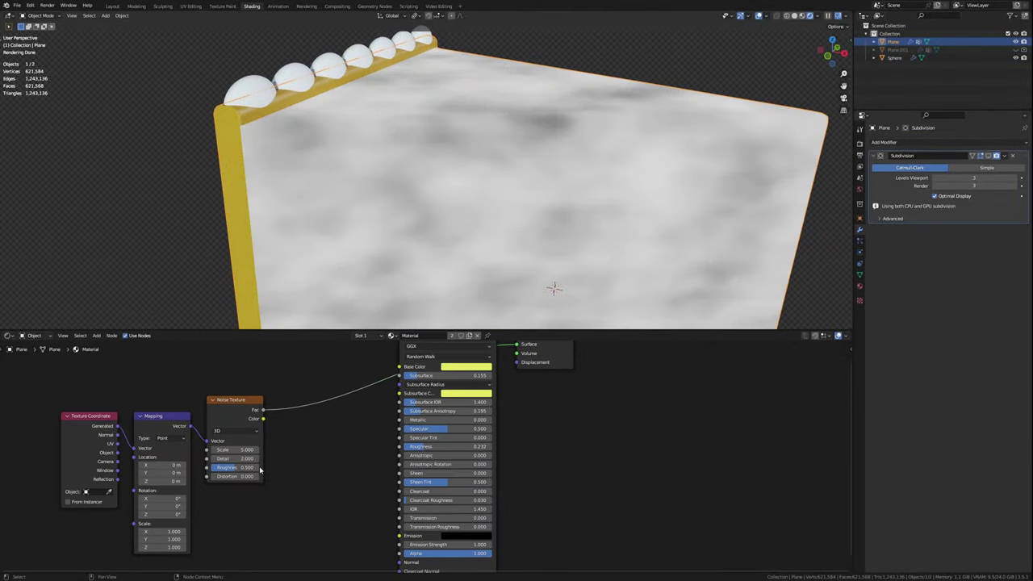
{"action": "type", "text": "100"}
{"action": "key", "text": "Return"}
Step: Cube-project UVs on all of the cake's geometry
{"action": "key", "text": "Tab"}
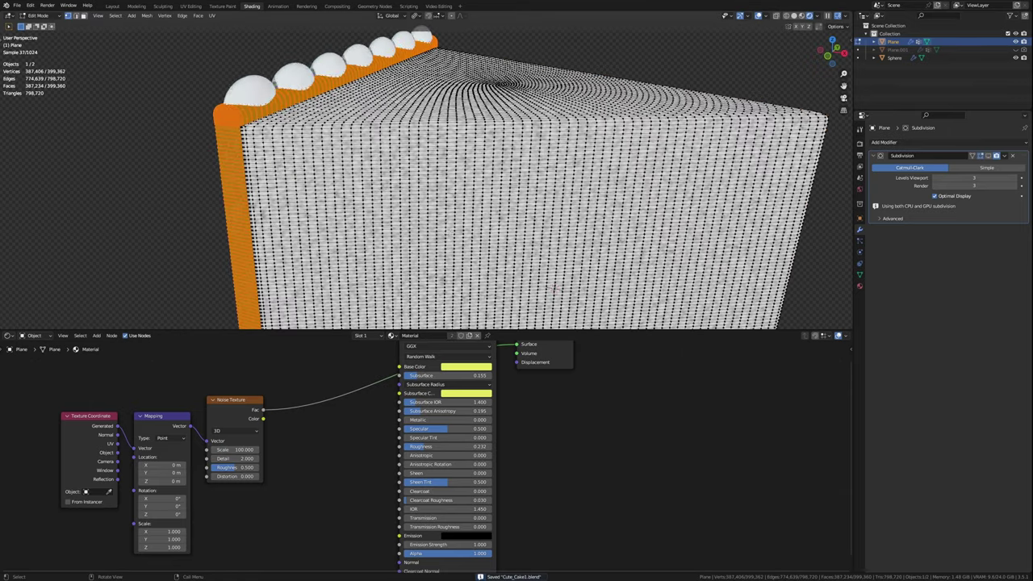
{"action": "key", "text": "a"}
{"action": "middle_click_drag", "start_coordinate": [501, 242], "coordinate": [438, 211]}
{"action": "key", "text": "u"}
{"action": "left_click", "coordinate": [436, 227]}
{"action": "key", "text": "Tab"}
{"action": "middle_click_drag", "start_coordinate": [526, 262], "coordinate": [386, 204]}
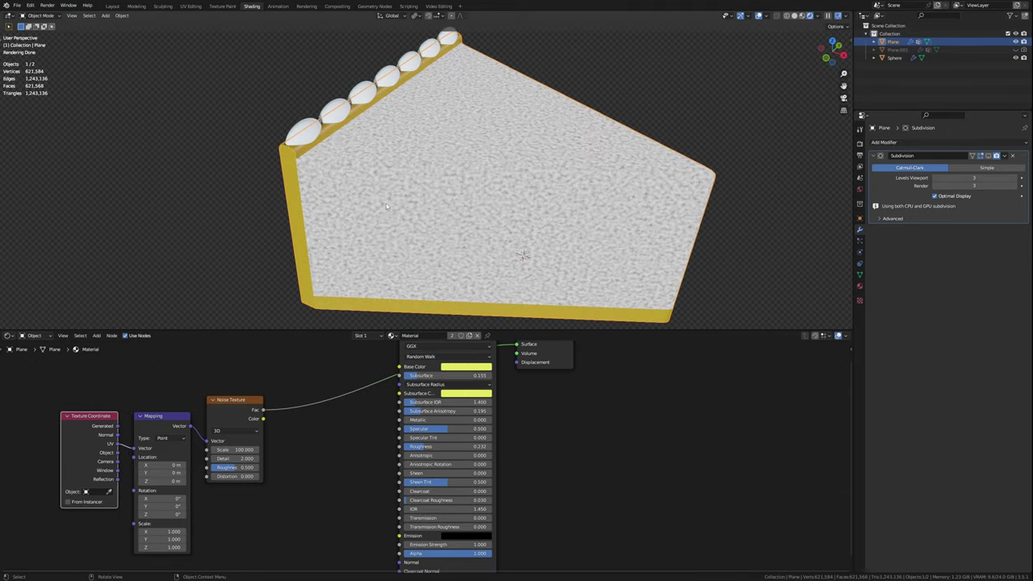
Step: Preview the noise as base colour and re-unwrap the cake with Smart UV Project
{"action": "mouse_move", "coordinate": [399, 375]}
{"action": "left_mouse_down"}
{"action": "mouse_move", "coordinate": [346, 380]}
{"action": "mouse_move", "coordinate": [398, 367]}
{"action": "left_mouse_up"}
{"action": "middle_click_drag", "start_coordinate": [517, 202], "coordinate": [511, 172]}
{"action": "key", "text": "Tab"}
{"action": "key", "text": "u"}
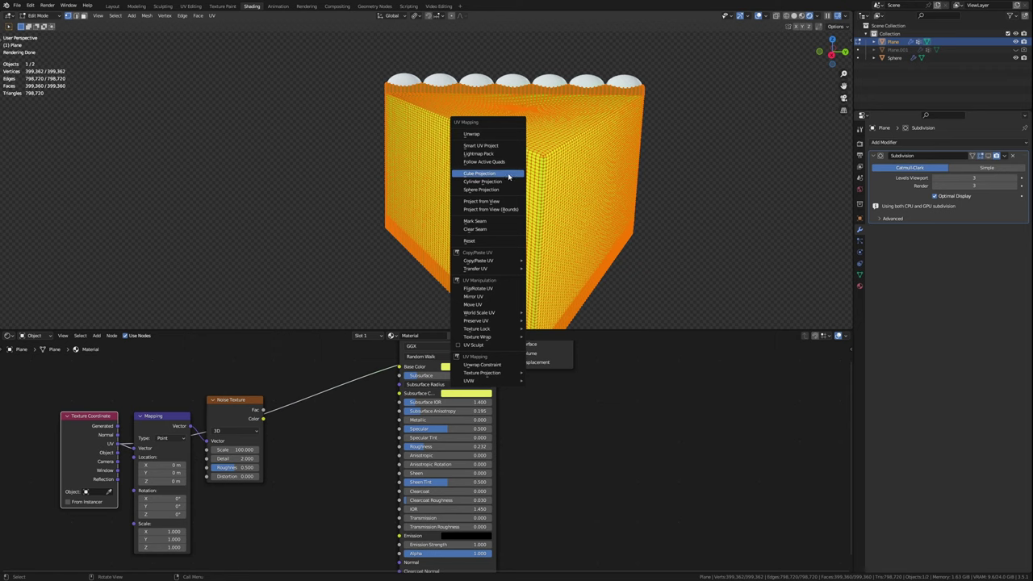
{"action": "left_click", "coordinate": [501, 143]}
{"action": "left_click", "coordinate": [542, 178]}
{"action": "left_click", "coordinate": [533, 219]}
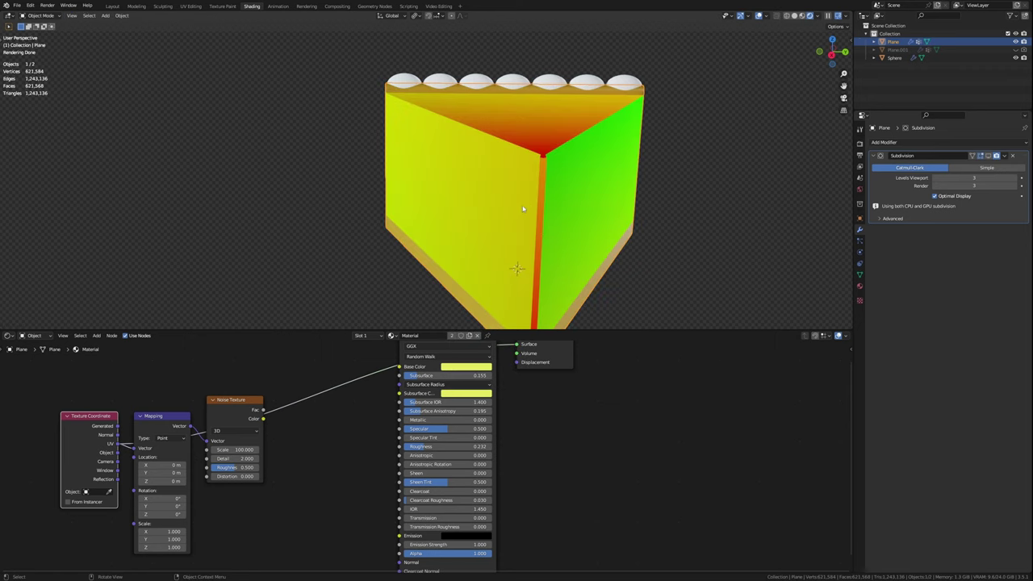
Step: Set the noise Scale to 250 and Detail to 15, and link it to Roughness
{"action": "left_click", "coordinate": [517, 240]}
{"action": "key", "text": "Tab"}
{"action": "middle_click_drag", "start_coordinate": [517, 267], "coordinate": [523, 268]}
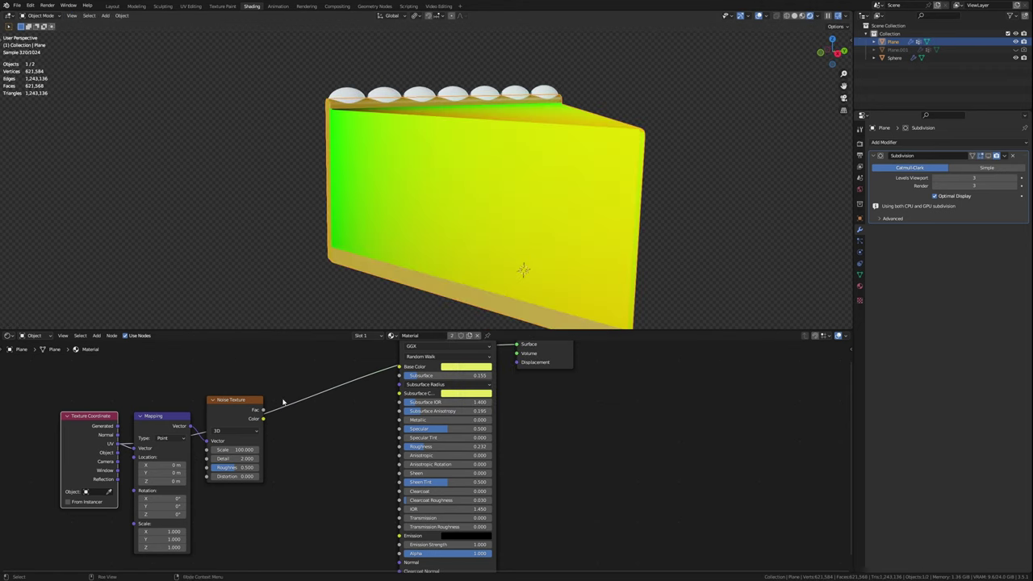
{"action": "double_click", "coordinate": [228, 450]}
{"action": "key", "text": "Tab"}
{"action": "type", "text": "15"}
{"action": "key", "text": "Return"}
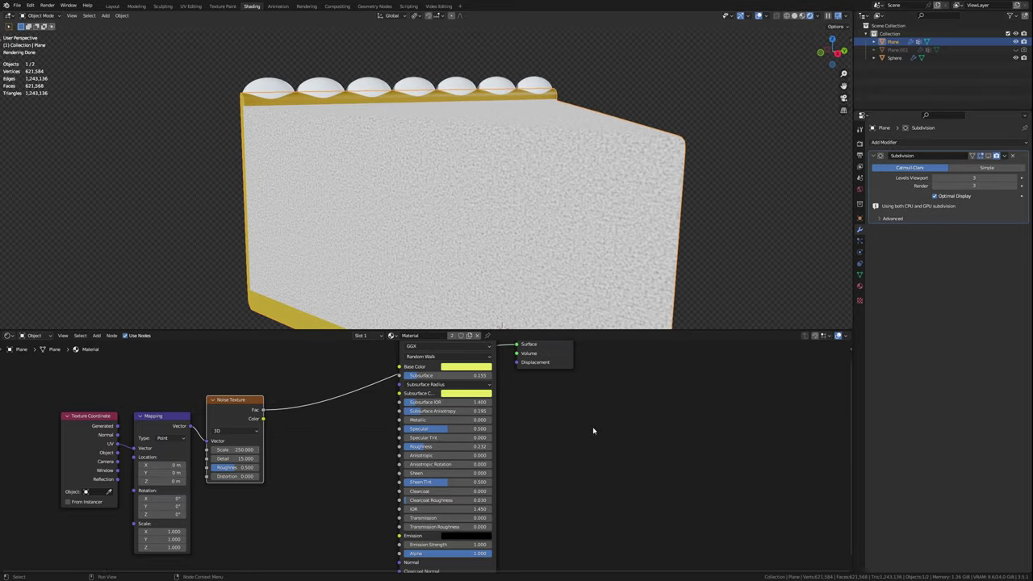
{"action": "scroll", "coordinate": [592, 429], "scroll_direction": "down", "scroll_amount": 2}
{"action": "left_click_drag", "start_coordinate": [338, 405], "coordinate": [339, 469]}
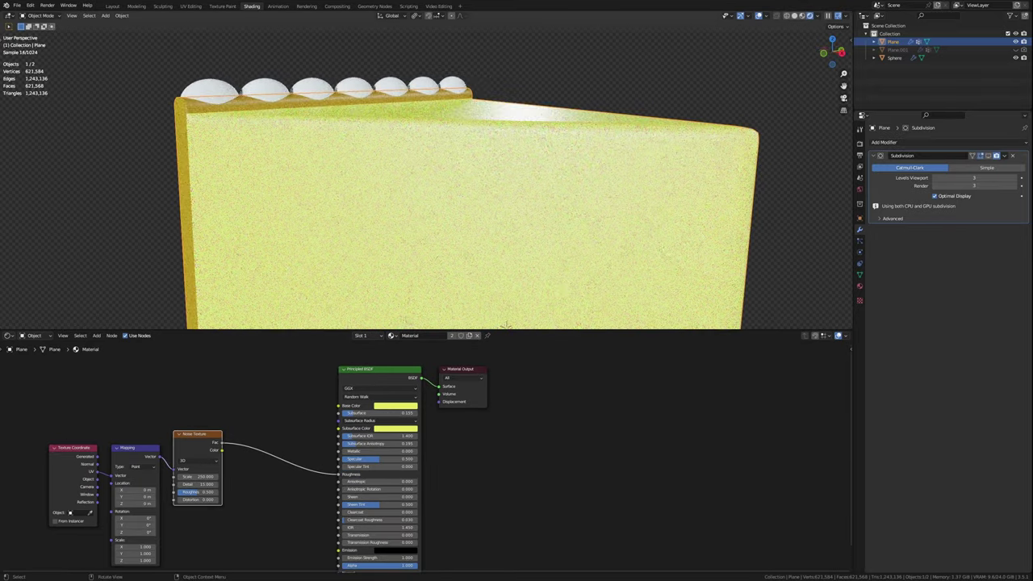
Step: Add a Bump node with noise colour into Height and output into the Principled Normal
{"action": "key", "text": "shift+a"}
{"action": "left_click", "coordinate": [302, 503]}
{"action": "left_click_drag", "start_coordinate": [254, 436], "coordinate": [287, 528]}
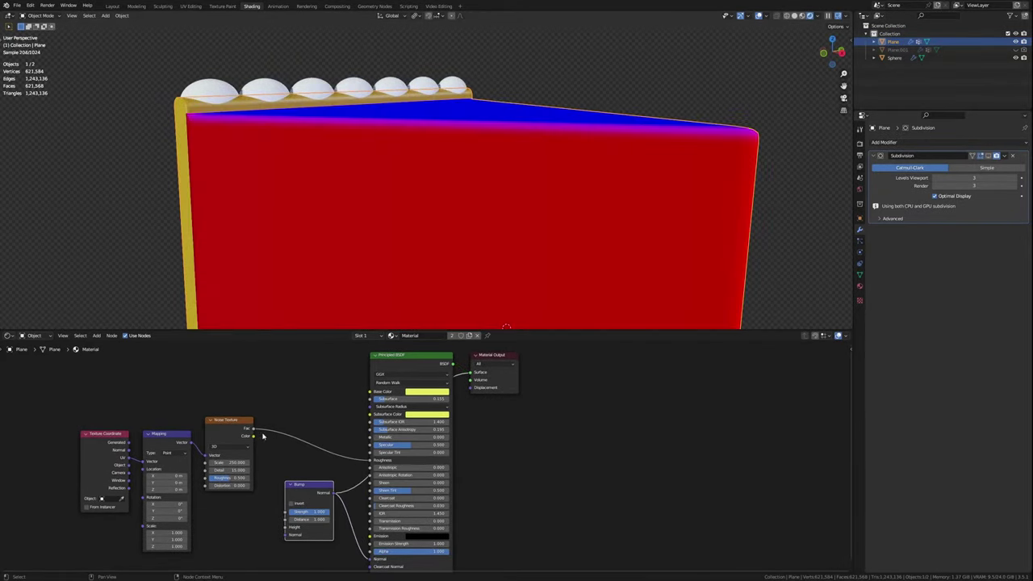
{"action": "left_click_drag", "start_coordinate": [332, 493], "coordinate": [371, 560]}
{"action": "scroll", "coordinate": [490, 206], "scroll_direction": "up", "scroll_amount": 4}
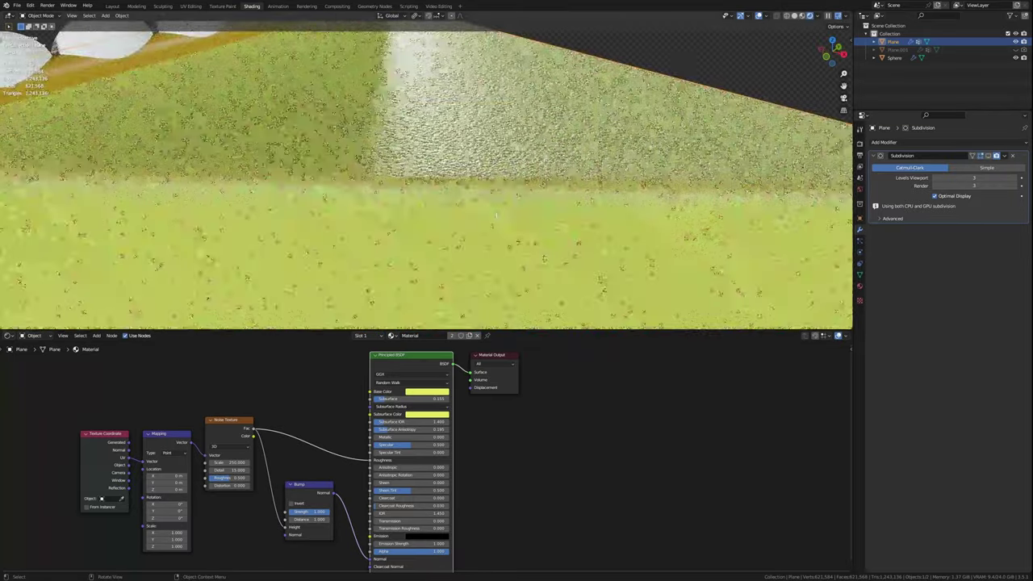
{"action": "middle_click_drag", "start_coordinate": [489, 206], "coordinate": [498, 249]}
{"action": "middle_click_drag", "start_coordinate": [403, 383], "coordinate": [346, 370]}
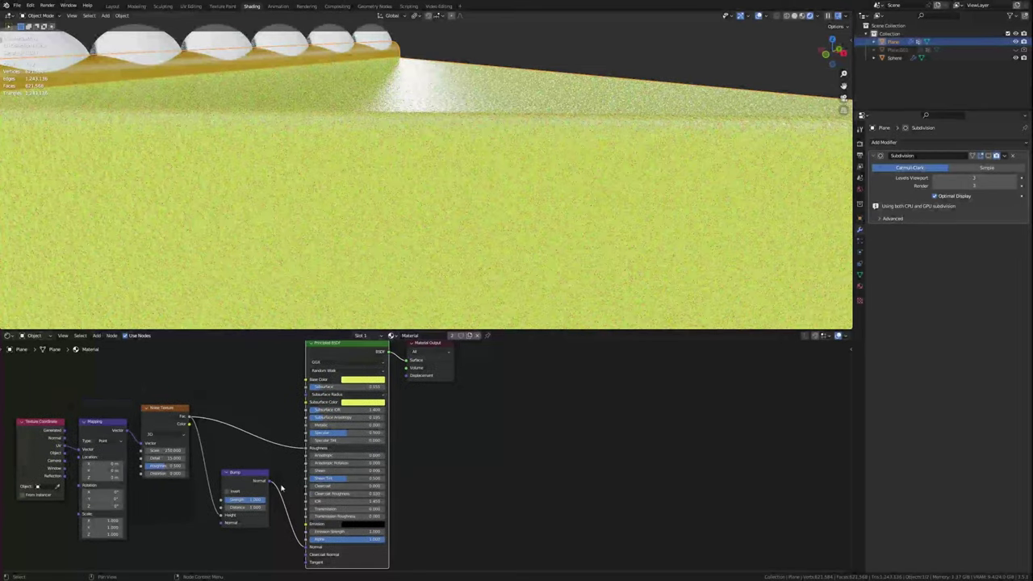
{"action": "scroll", "coordinate": [338, 367], "scroll_direction": "up", "scroll_amount": 1}
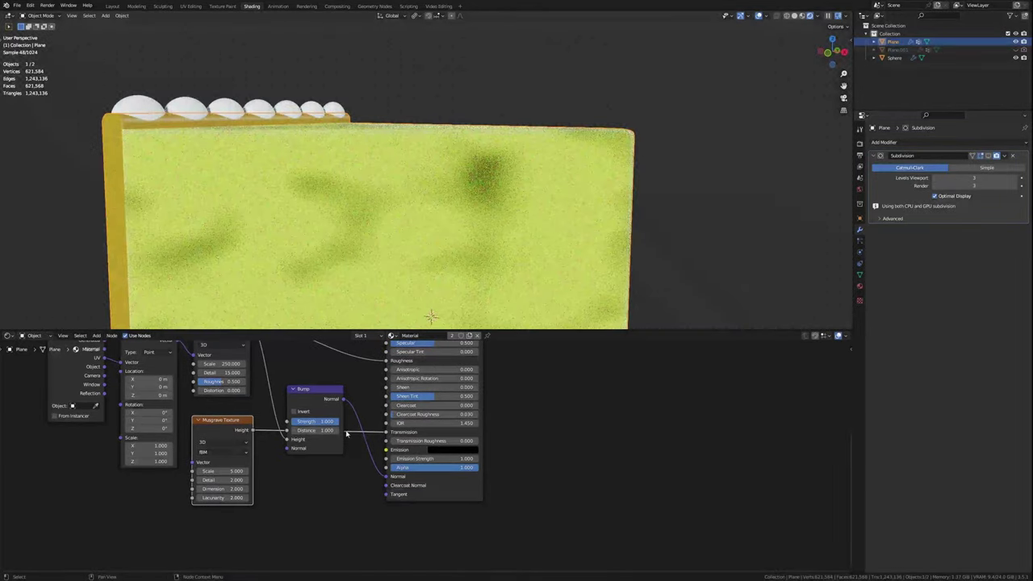
Step: Add a ColorRamp after the Musgrave texture, darken its stop, and raise the Musgrave scale to 23.3
{"action": "key", "text": "shift+a"}
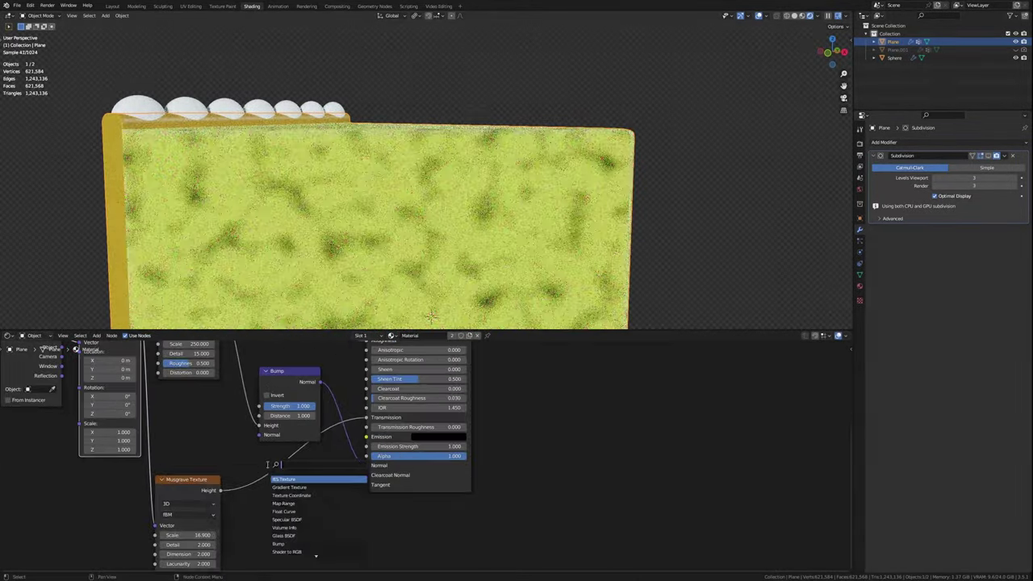
{"action": "left_click", "coordinate": [286, 484]}
{"action": "left_click", "coordinate": [286, 486]}
{"action": "left_click", "coordinate": [337, 536]}
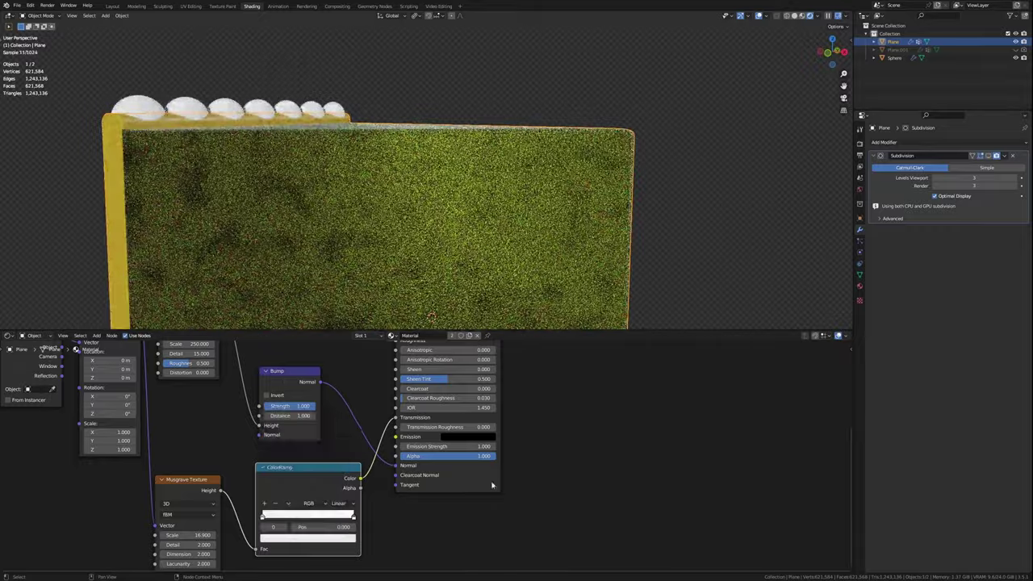
{"action": "left_click", "coordinate": [307, 537]}
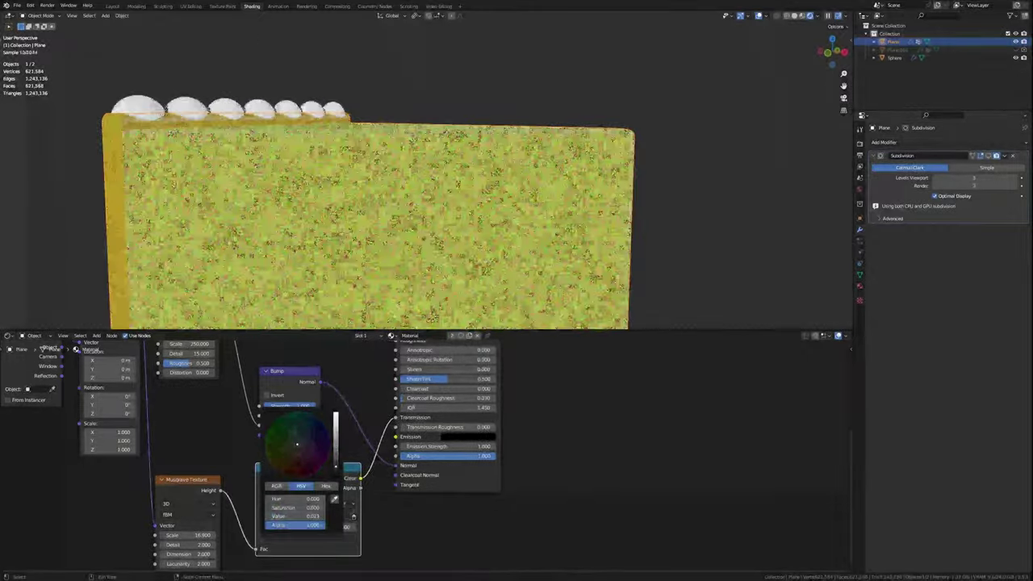
{"action": "scroll", "coordinate": [323, 519], "scroll_direction": "up", "scroll_amount": 2}
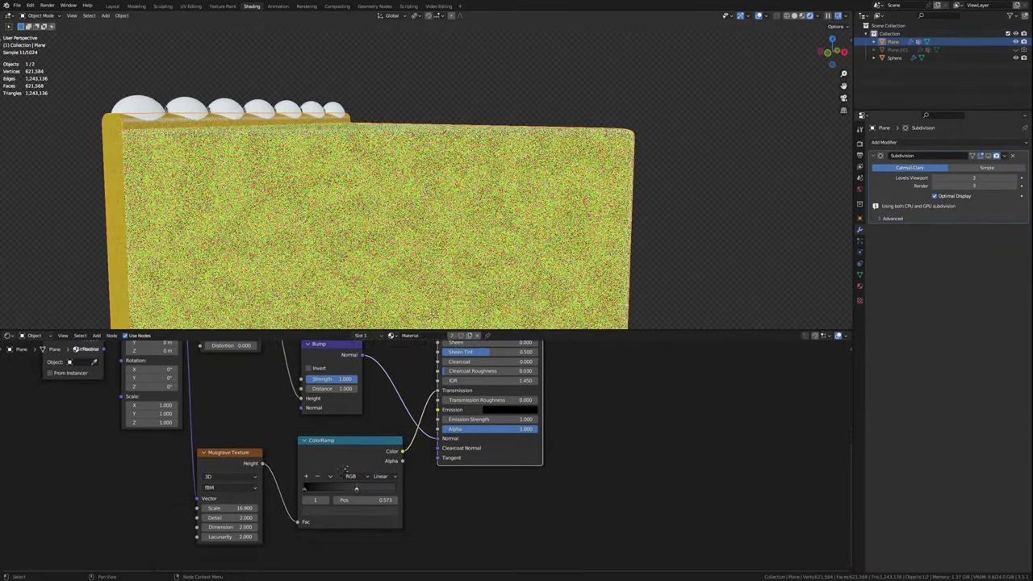
{"action": "left_click_drag", "start_coordinate": [279, 482], "coordinate": [363, 493]}
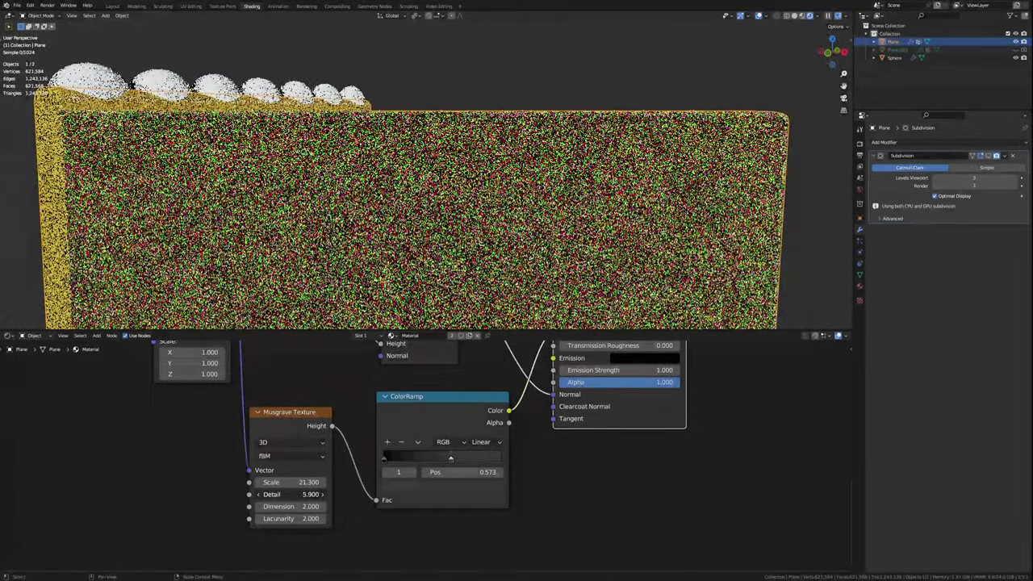
{"action": "key", "text": "Home"}
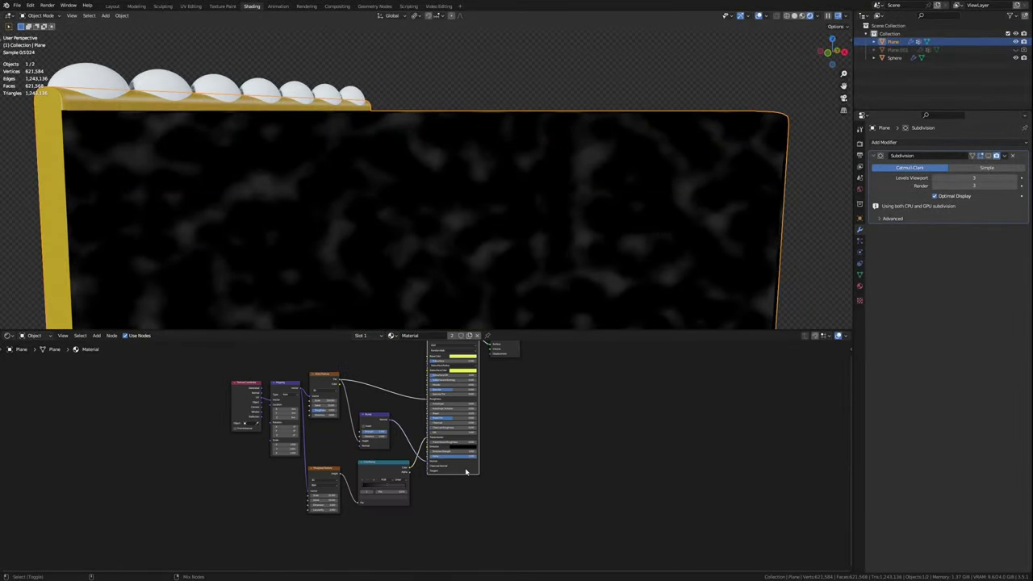
{"action": "scroll", "coordinate": [399, 460], "scroll_direction": "up", "scroll_amount": 3}
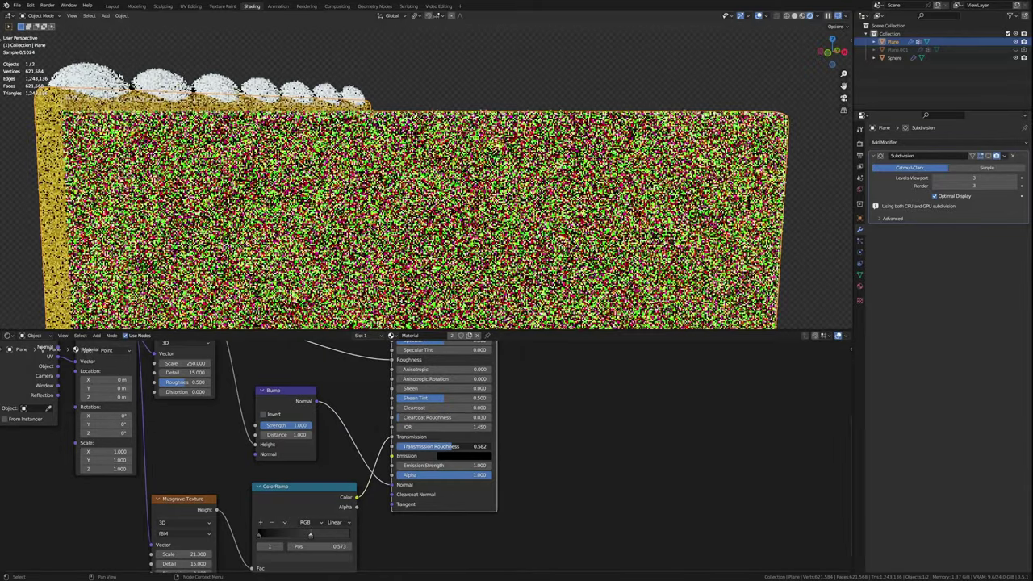
{"action": "mouse_move", "coordinate": [452, 242]}
{"action": "middle_mouse_down"}
{"action": "mouse_move", "coordinate": [484, 266]}
{"action": "mouse_move", "coordinate": [480, 279]}
{"action": "mouse_move", "coordinate": [501, 266]}
{"action": "middle_mouse_up"}
{"action": "scroll", "coordinate": [243, 452], "scroll_direction": "up", "scroll_amount": 2}
Step: Insert a ColorRamp between the Noise Fac and Roughness and adjust its stops for contrast
{"action": "key", "text": "shift+a"}
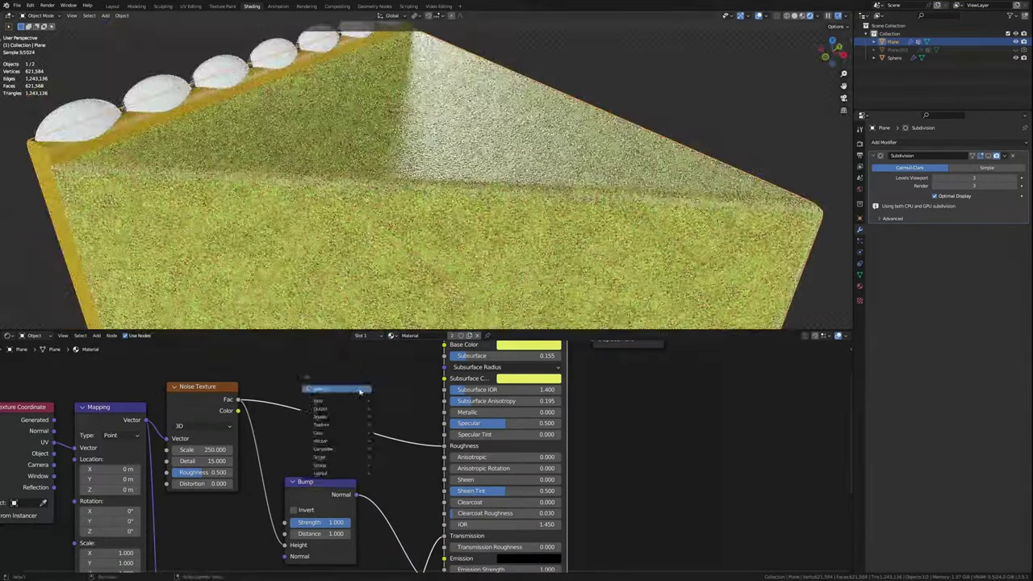
{"action": "type", "text": "co"}
{"action": "left_click", "coordinate": [388, 404]}
{"action": "left_click", "coordinate": [300, 375]}
{"action": "middle_click_drag", "start_coordinate": [300, 374], "coordinate": [296, 401]}
{"action": "left_click_drag", "start_coordinate": [283, 428], "coordinate": [379, 428]}
{"action": "scroll", "coordinate": [426, 177], "scroll_direction": "up", "scroll_amount": 3}
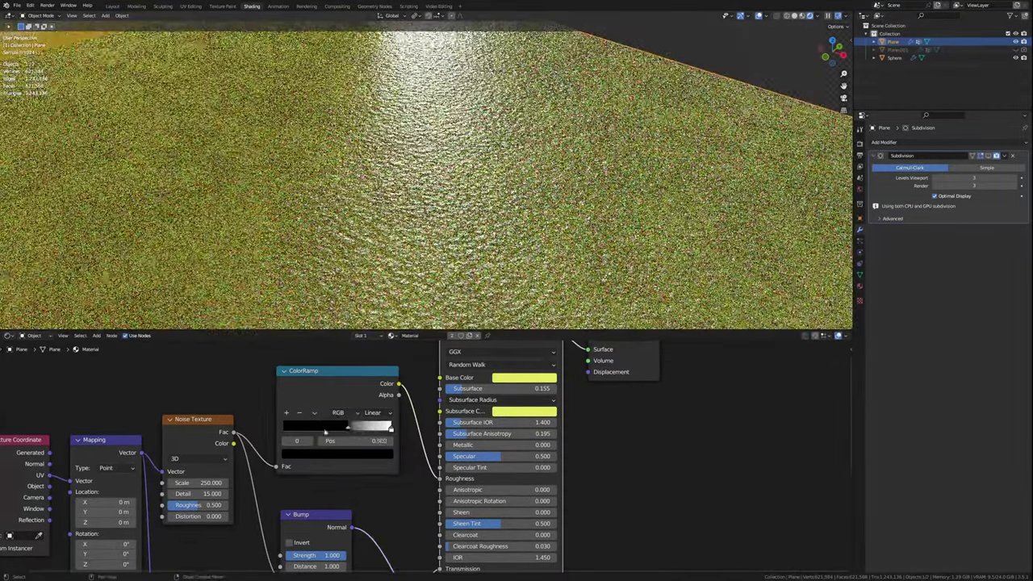
{"action": "right_click", "coordinate": [330, 383]}
{"action": "left_click", "coordinate": [329, 384]}
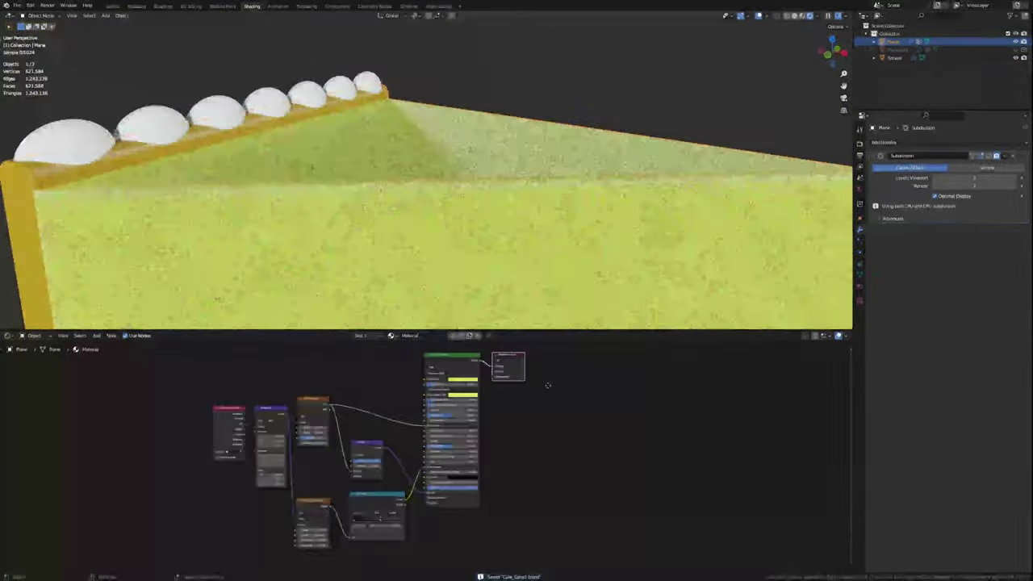
Step: Add a Displacement node and set the material's displacement method to Bump Only
{"action": "key", "text": "shift+a"}
{"action": "left_click", "coordinate": [598, 415]}
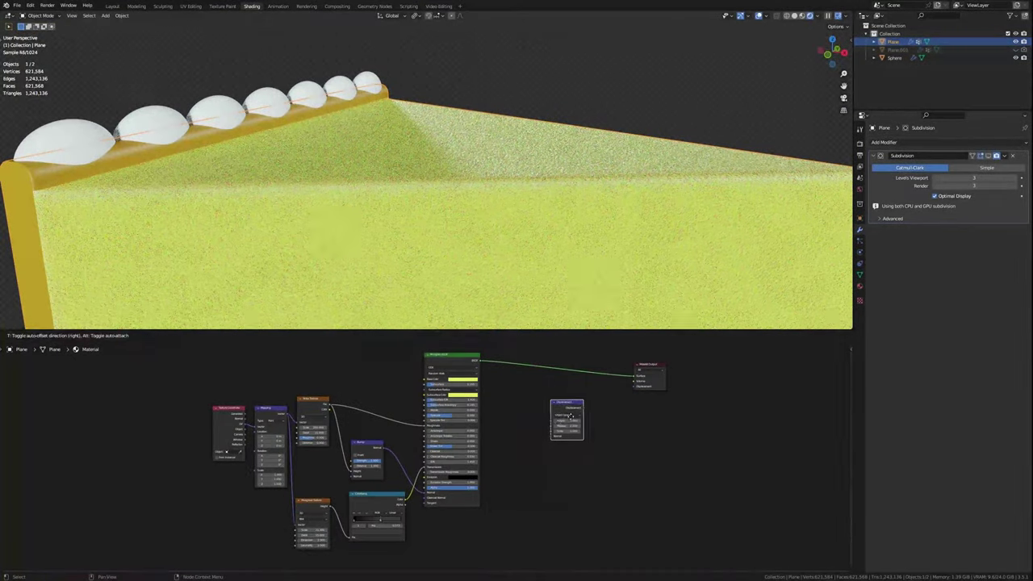
{"action": "left_click", "coordinate": [860, 287]}
{"action": "left_click", "coordinate": [981, 506]}
{"action": "left_click", "coordinate": [981, 534]}
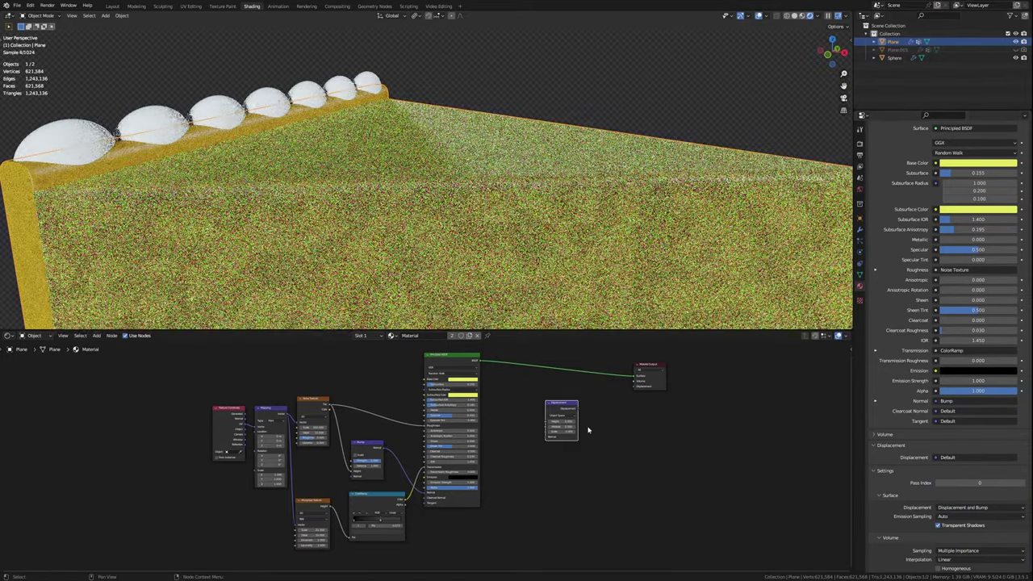
{"action": "scroll", "coordinate": [485, 428], "scroll_direction": "up", "scroll_amount": 2}
Step: Wire the Noise texture through the Displacement node into the Material Output, keeping the shader on Surface
{"action": "mouse_move", "coordinate": [213, 426]}
{"action": "left_mouse_down"}
{"action": "mouse_move", "coordinate": [512, 448]}
{"action": "mouse_move", "coordinate": [506, 501]}
{"action": "left_mouse_up"}
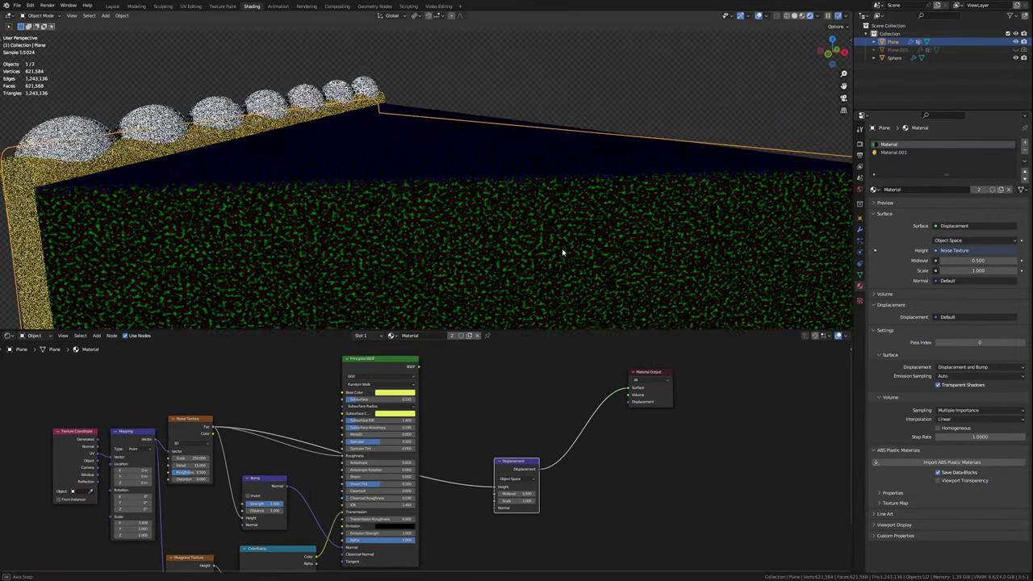
{"action": "left_click_drag", "start_coordinate": [631, 405], "coordinate": [630, 402]}
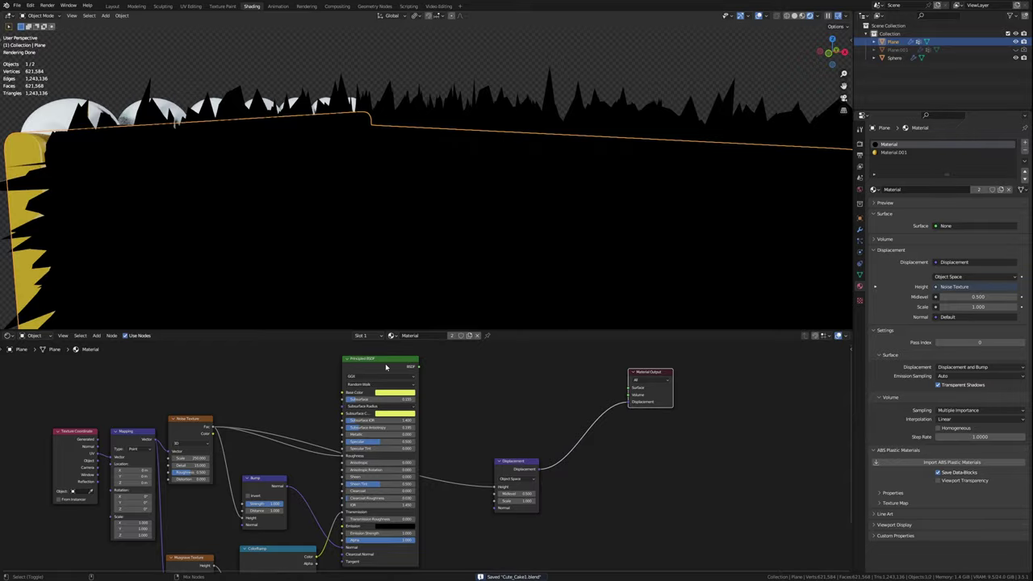
{"action": "left_click_drag", "start_coordinate": [418, 366], "coordinate": [629, 388]}
Step: Inspect the bumped cake surface from front and perspective views, then save the file
{"action": "key", "text": "KP_1"}
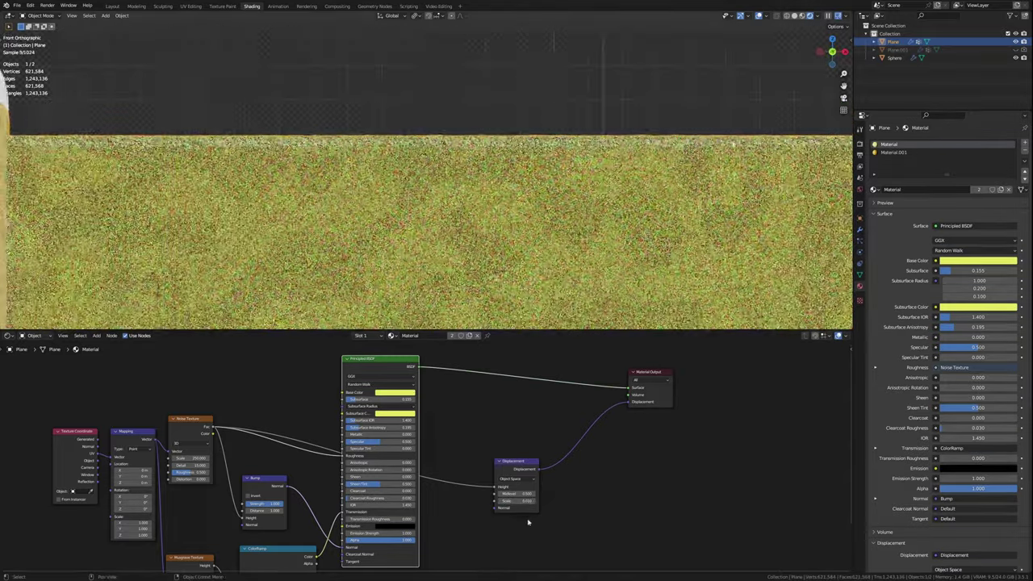
{"action": "middle_click_drag", "start_coordinate": [418, 495], "coordinate": [430, 427]}
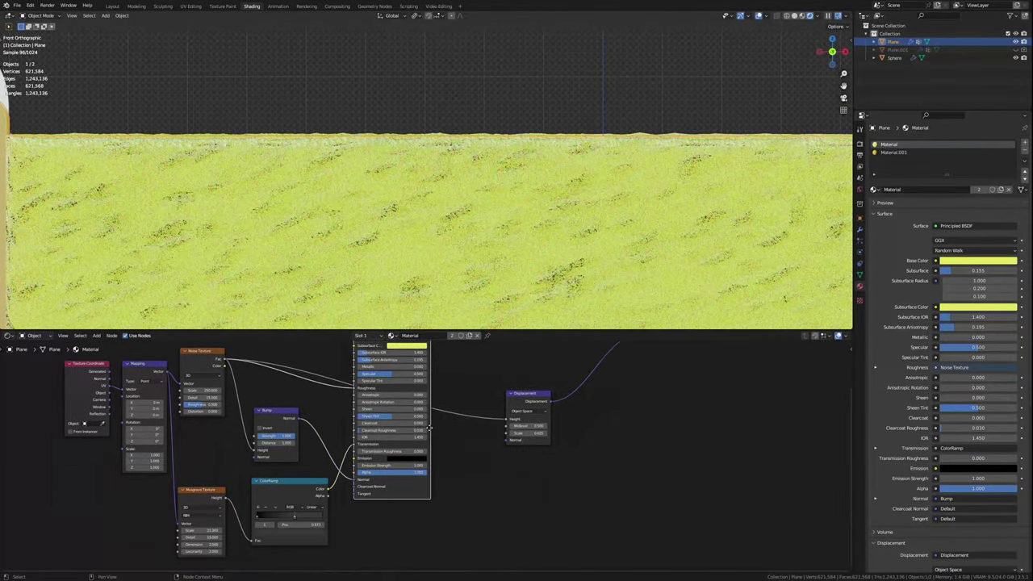
{"action": "mouse_move", "coordinate": [532, 291]}
{"action": "middle_mouse_down"}
{"action": "mouse_move", "coordinate": [526, 250]}
{"action": "mouse_move", "coordinate": [496, 191]}
{"action": "middle_mouse_up"}
{"action": "mouse_move", "coordinate": [582, 366]}
{"action": "middle_mouse_down"}
{"action": "mouse_move", "coordinate": [552, 418]}
{"action": "mouse_move", "coordinate": [528, 415]}
{"action": "middle_mouse_up"}
{"action": "middle_click_drag", "start_coordinate": [548, 274], "coordinate": [554, 243]}
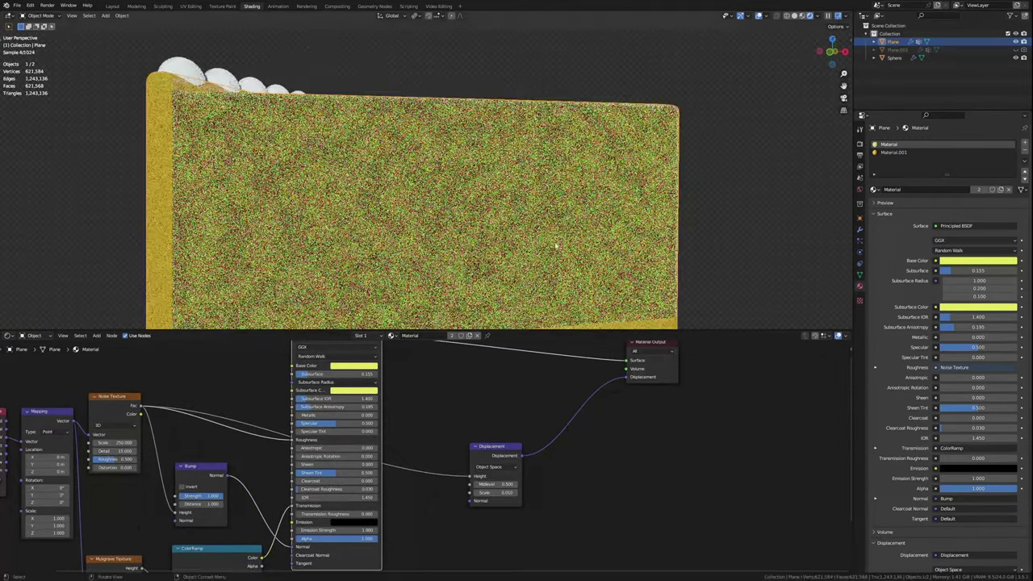
{"action": "scroll", "coordinate": [993, 475], "scroll_direction": "down", "scroll_amount": 3}
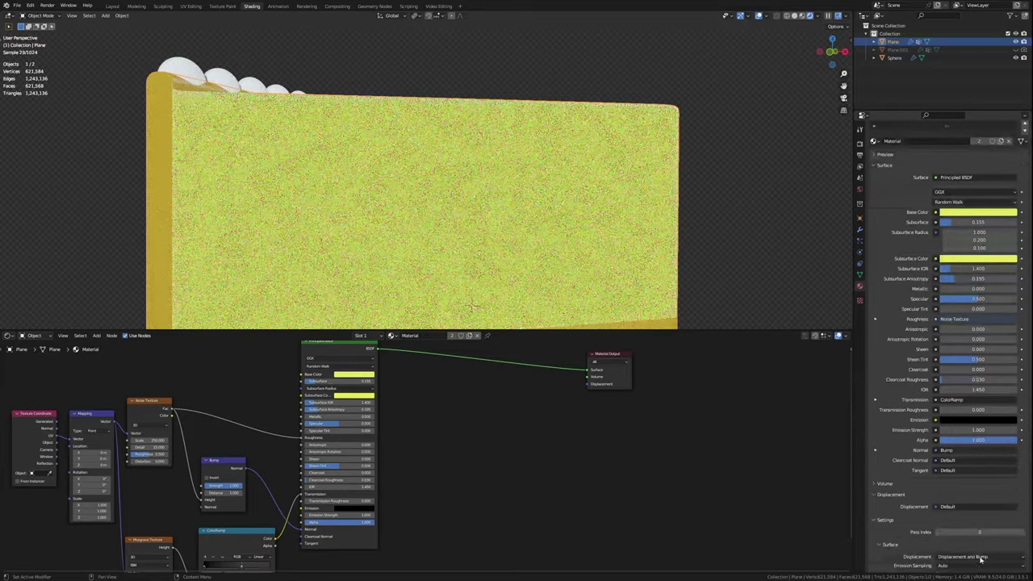
{"action": "key", "text": "ctrl+s"}
{"action": "middle_click_drag", "start_coordinate": [510, 323], "coordinate": [511, 292], "text": "shift"}
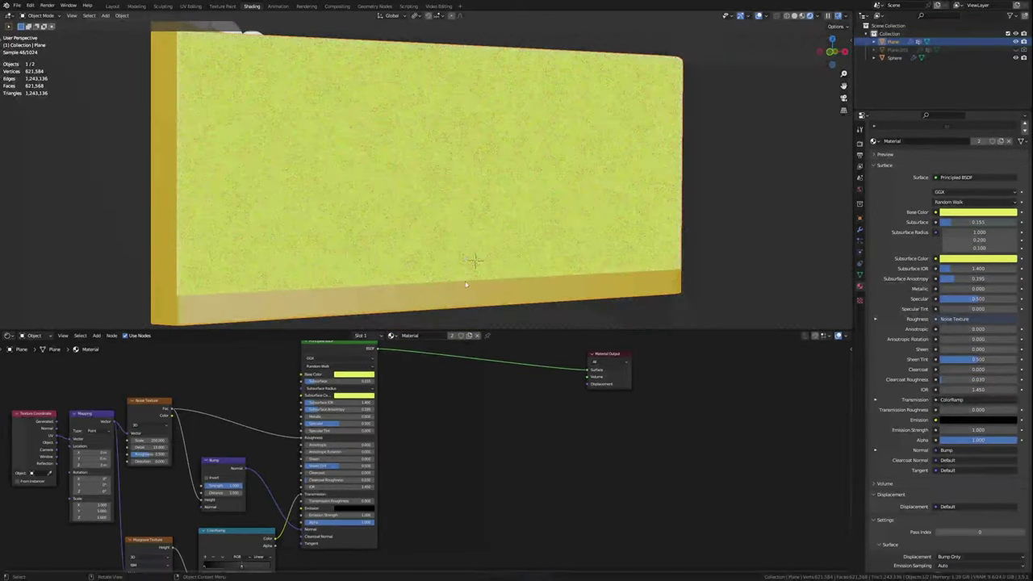
Step: On Material.001, drag the Principled BSDF Subsurface value down to 0.077
{"action": "left_click", "coordinate": [404, 356]}
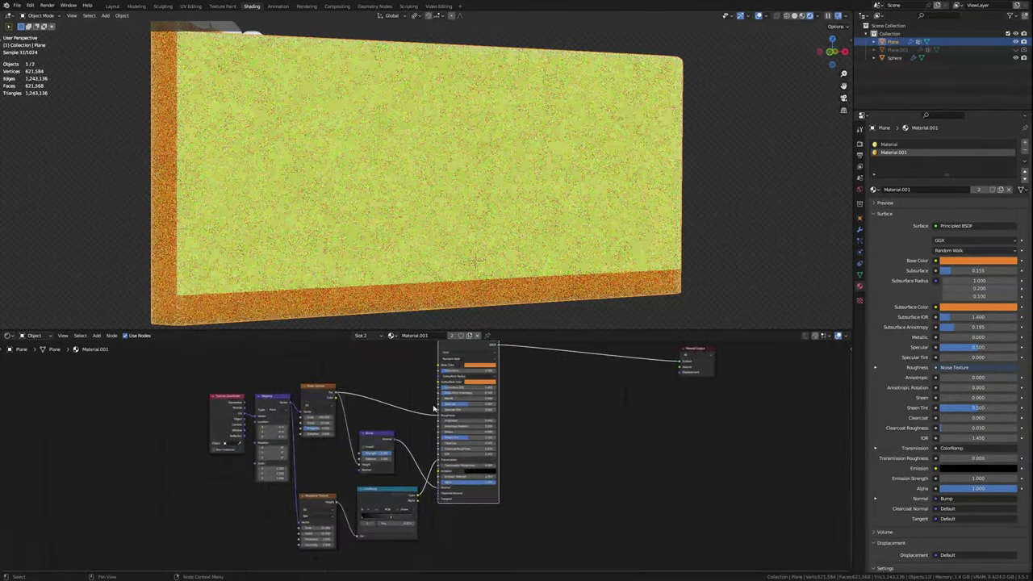
{"action": "scroll", "coordinate": [434, 414], "scroll_direction": "up", "scroll_amount": 2}
{"action": "scroll", "coordinate": [433, 414], "scroll_direction": "up", "scroll_amount": 1}
{"action": "middle_click_drag", "start_coordinate": [565, 452], "coordinate": [485, 452]}
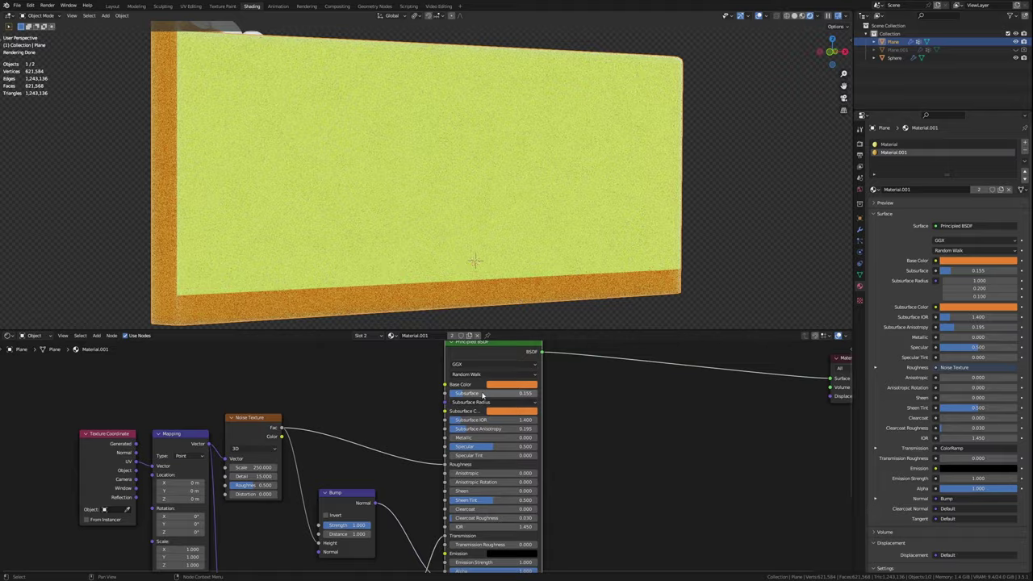
{"action": "left_click_drag", "start_coordinate": [501, 393], "coordinate": [468, 393]}
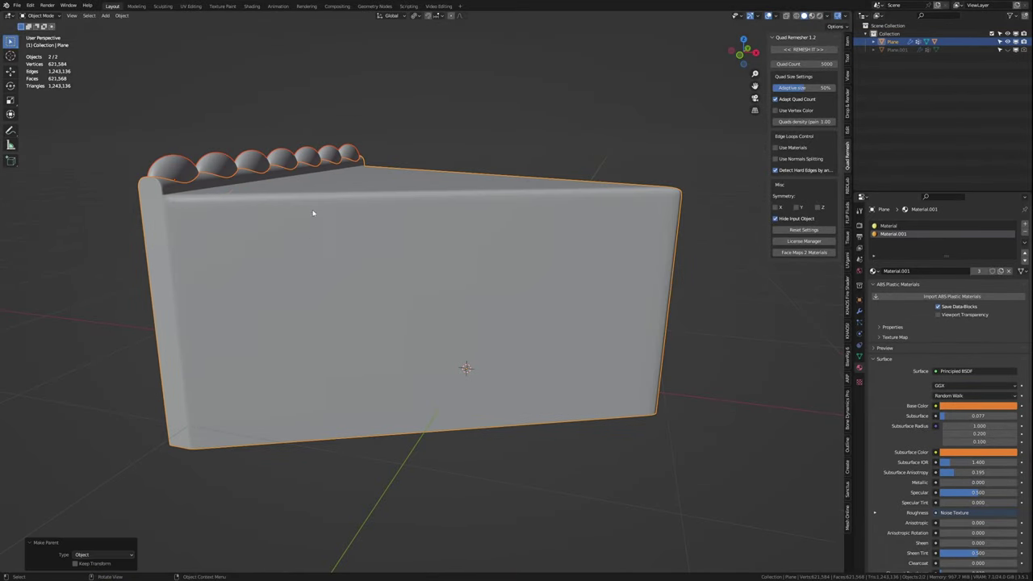
Step: Add a Bezier curve to the scene, then delete it as unwanted
{"action": "middle_click_drag", "start_coordinate": [507, 281], "coordinate": [560, 293]}
{"action": "left_click", "coordinate": [860, 301]}
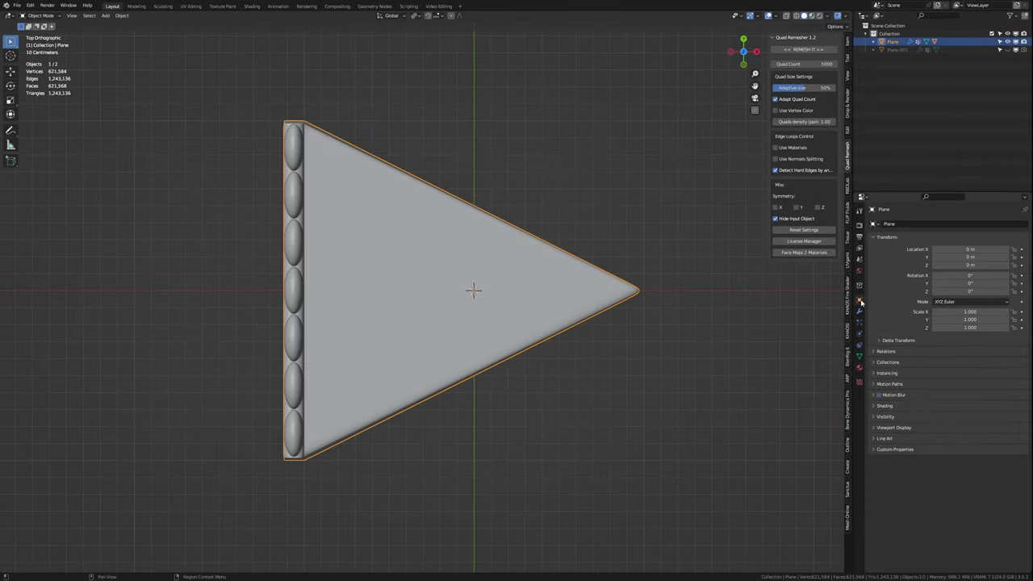
{"action": "mouse_move", "coordinate": [611, 332]}
{"action": "middle_mouse_down"}
{"action": "mouse_move", "coordinate": [578, 267]}
{"action": "mouse_move", "coordinate": [464, 258]}
{"action": "middle_mouse_up"}
{"action": "key", "text": "shift+a"}
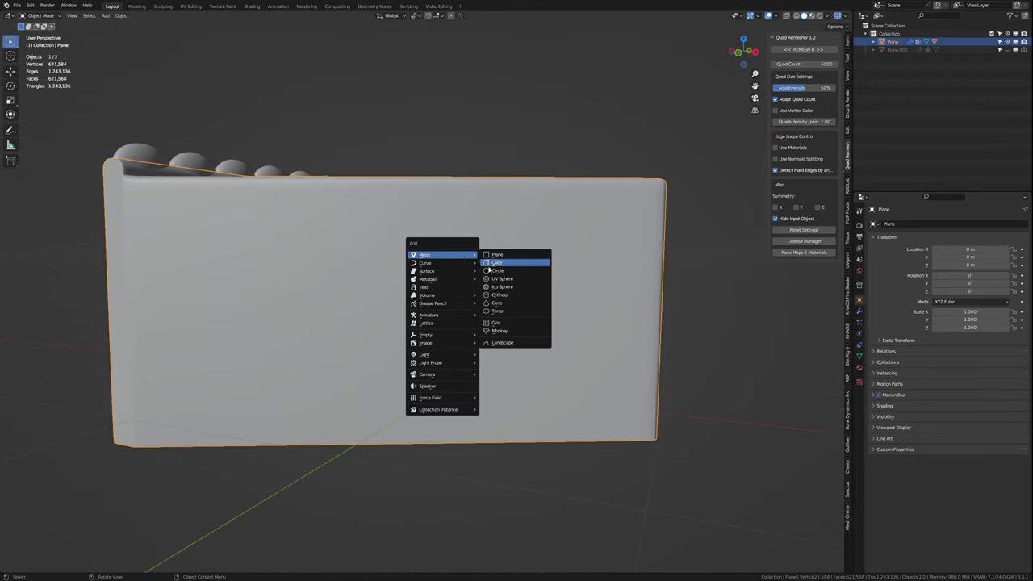
{"action": "left_click", "coordinate": [495, 263]}
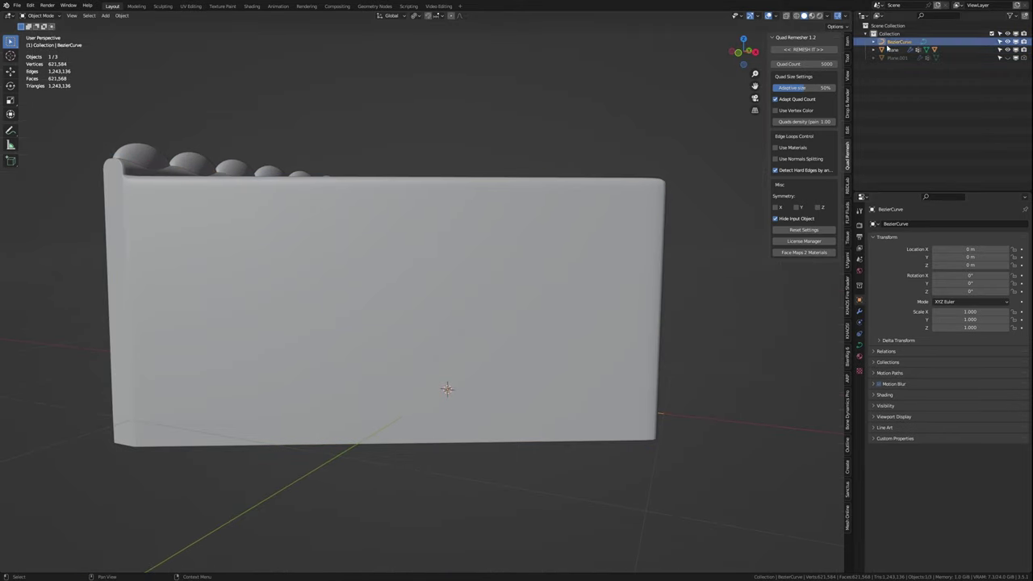
{"action": "key", "text": "Tab"}
{"action": "key", "text": "Delete"}
Step: Add a NURBS path, try moving one of its points, then delete it to start over
{"action": "key", "text": "shift+a"}
{"action": "left_click", "coordinate": [462, 325]}
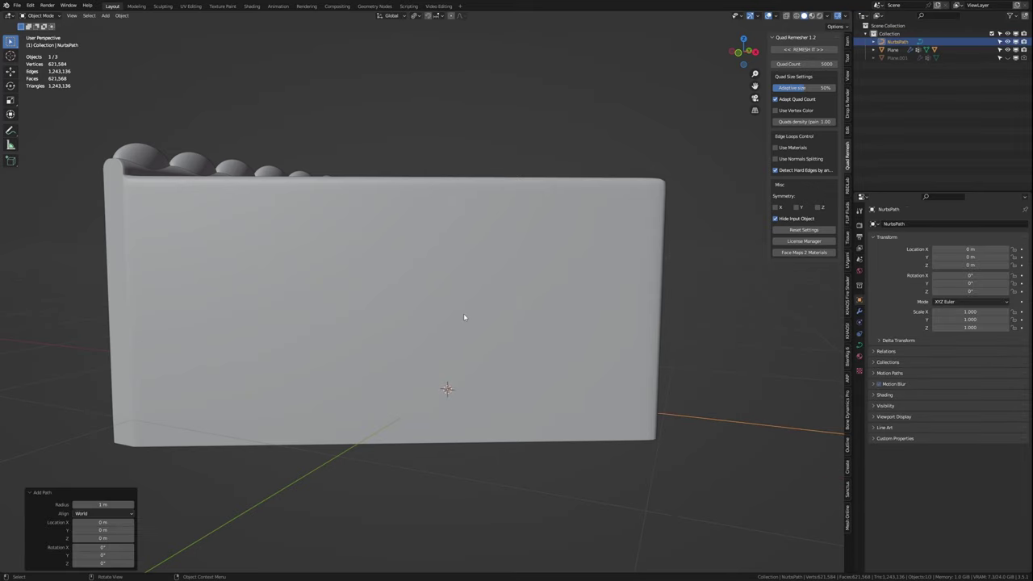
{"action": "key", "text": "Tab"}
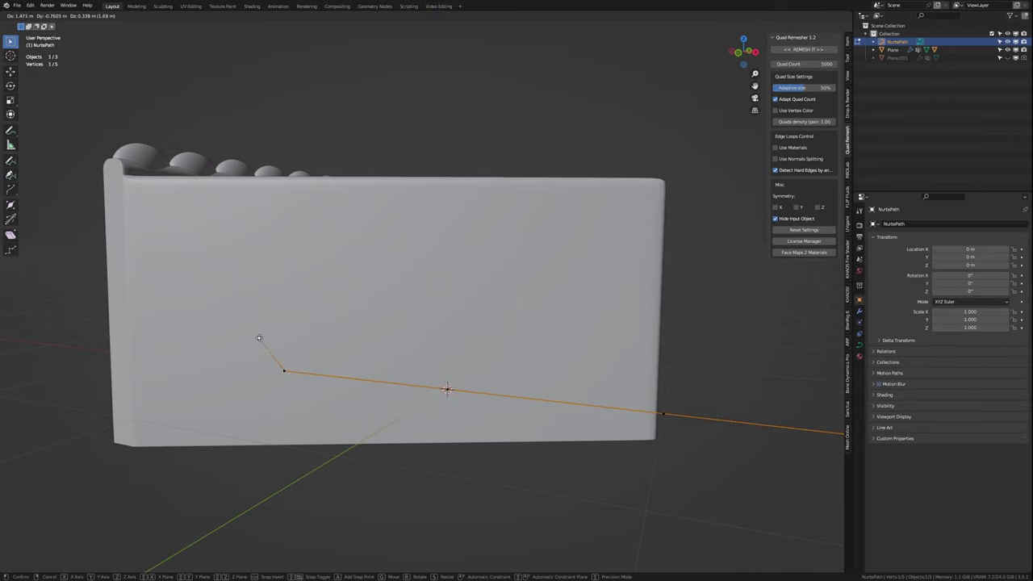
{"action": "middle_click_drag", "start_coordinate": [259, 338], "coordinate": [283, 323]}
{"action": "scroll", "coordinate": [283, 323], "scroll_direction": "down", "scroll_amount": 2}
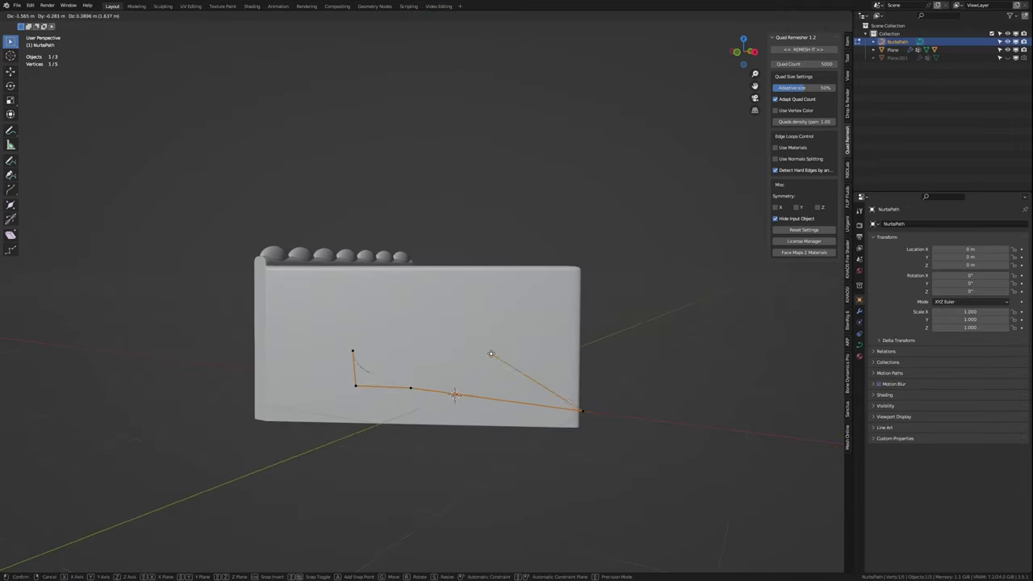
{"action": "left_click", "coordinate": [408, 357]}
{"action": "key", "text": "Tab"}
{"action": "key", "text": "Delete"}
Step: In top view, add a fresh isolated NURBS path, delete its two left points, and add a Mirror modifier
{"action": "key", "text": "KP_7"}
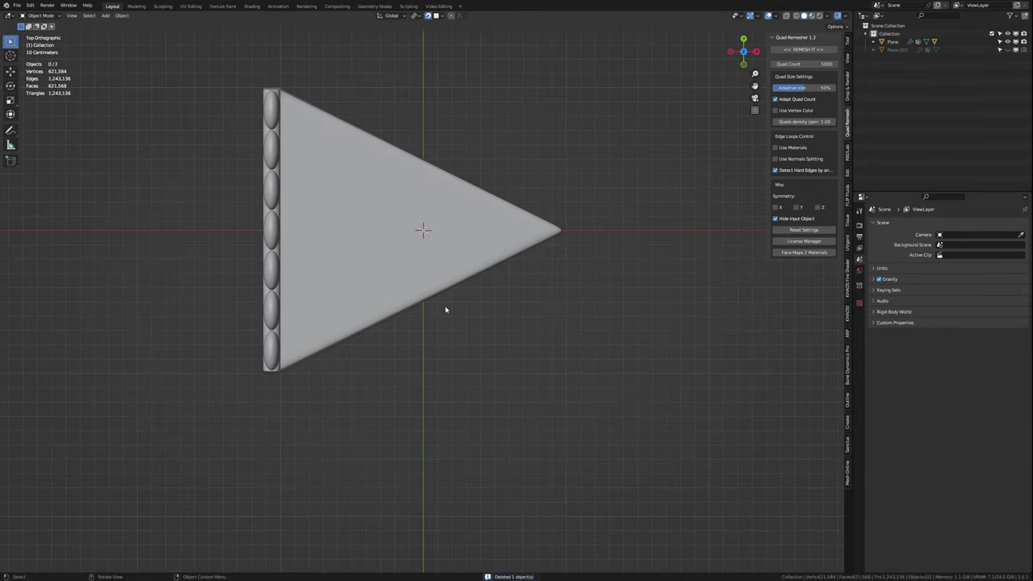
{"action": "key", "text": "shift+a"}
{"action": "left_click", "coordinate": [492, 342]}
{"action": "key", "text": "KP_Divide"}
{"action": "key", "text": "Tab"}
{"action": "left_click_drag", "start_coordinate": [172, 245], "coordinate": [411, 363]}
{"action": "key", "text": "Delete"}
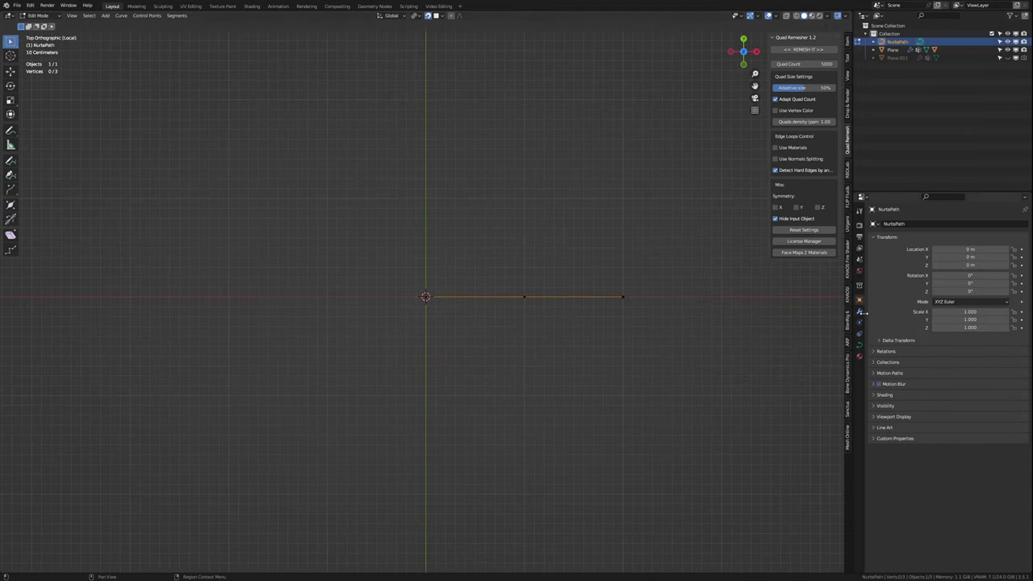
{"action": "left_click", "coordinate": [860, 312]}
{"action": "left_click", "coordinate": [884, 223]}
{"action": "left_click", "coordinate": [888, 291]}
Step: Reshape the remaining path points into a U-shaped smile and turn the curve 90° upright
{"action": "left_click_drag", "start_coordinate": [521, 277], "coordinate": [677, 319]}
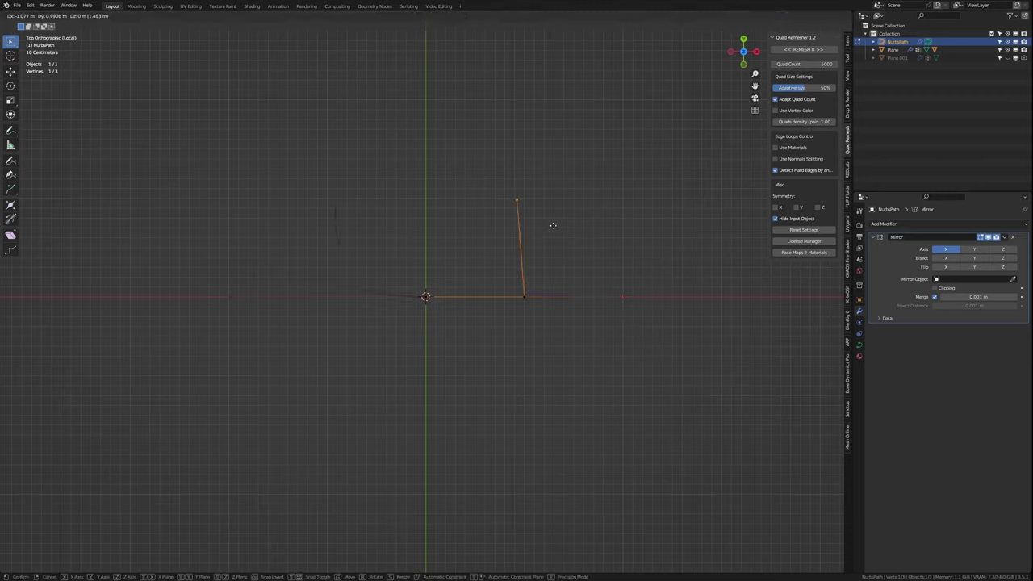
{"action": "left_click", "coordinate": [553, 225]}
{"action": "left_click_drag", "start_coordinate": [545, 319], "coordinate": [545, 319]}
{"action": "key", "text": "g"}
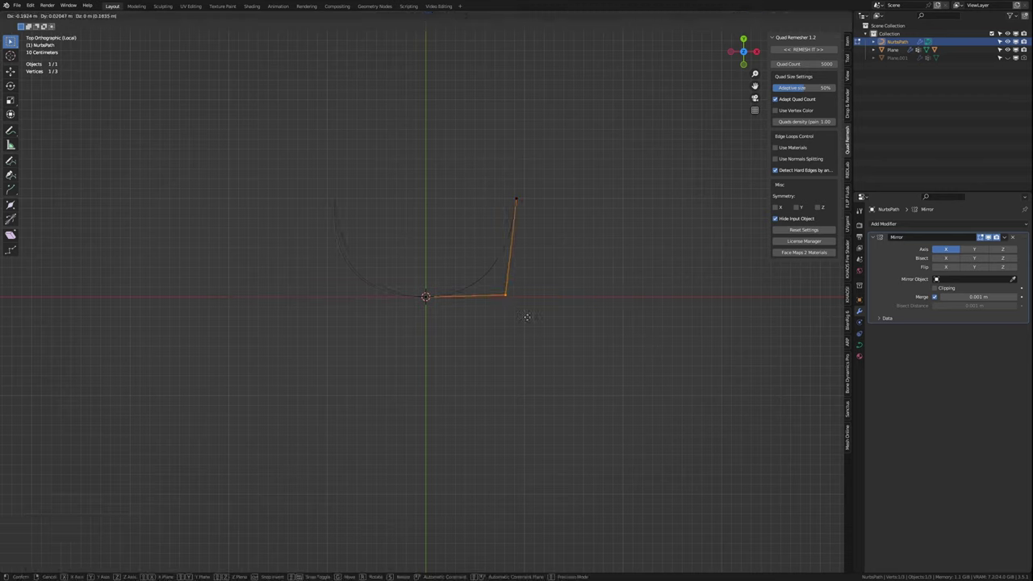
{"action": "key", "text": "Tab"}
{"action": "left_click_drag", "start_coordinate": [468, 173], "coordinate": [584, 254]}
{"action": "key", "text": "g"}
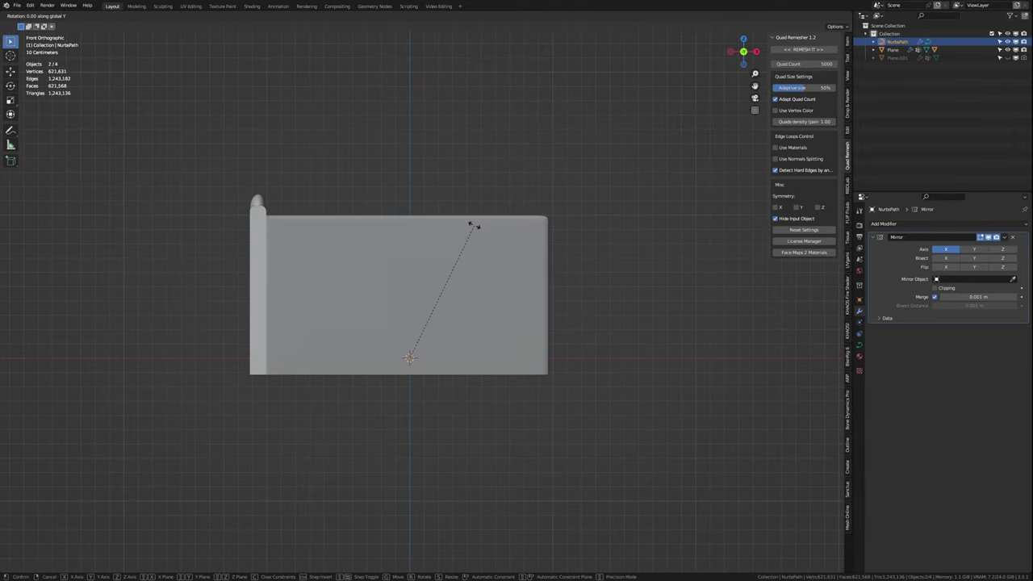
{"action": "key", "text": "Return"}
Step: Snap the smile curve onto the cake's front face, darken a material colour, and save
{"action": "left_click", "coordinate": [440, 16]}
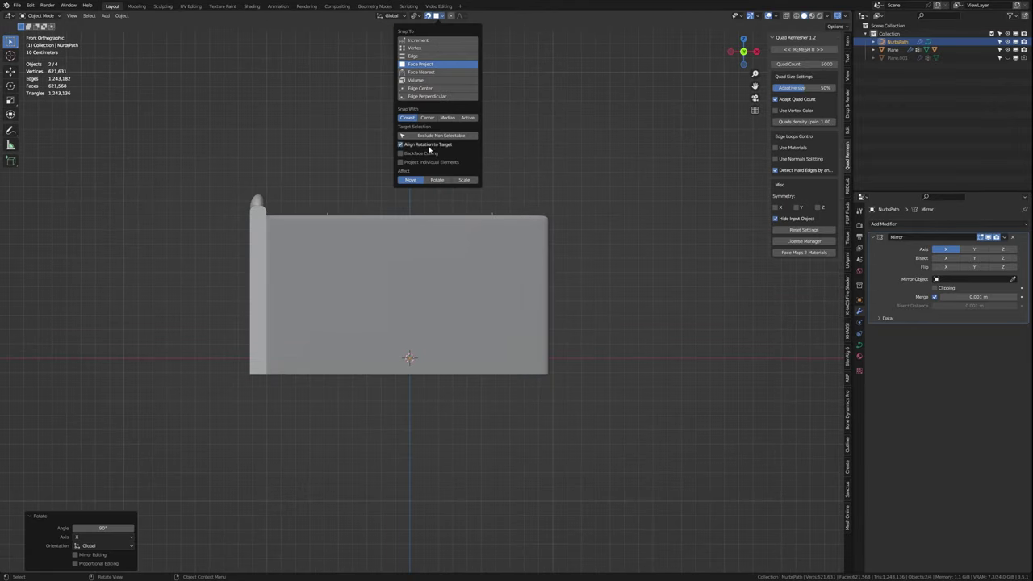
{"action": "key", "text": "g"}
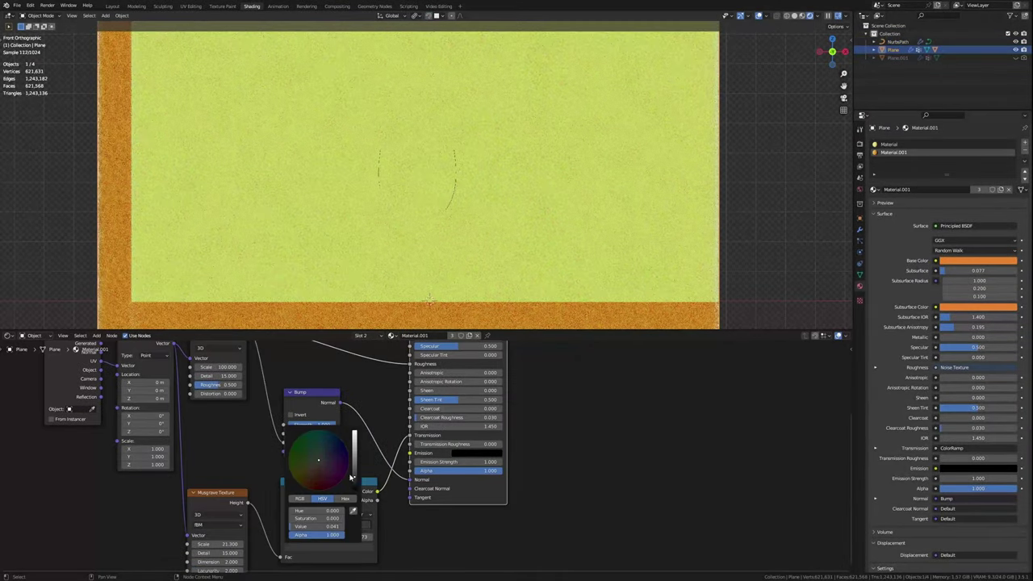
{"action": "left_click_drag", "start_coordinate": [350, 477], "coordinate": [350, 484]}
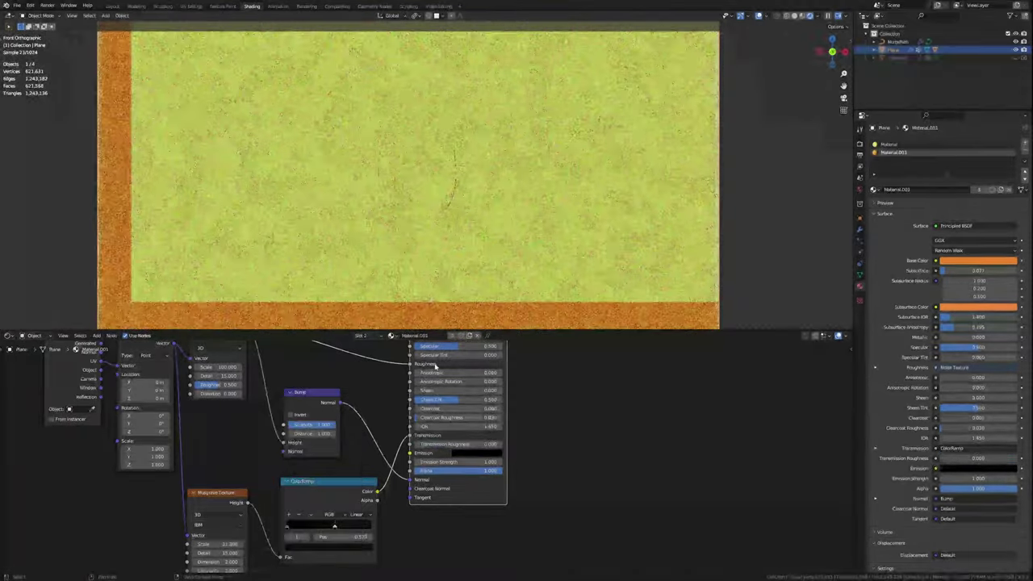
{"action": "key", "text": "ctrl+s"}
{"action": "left_click", "coordinate": [372, 7]}
Step: Create a new geometry node tree with Curve to Mesh, a Curve Circle profile, and Set Curve Radius
{"action": "left_click", "coordinate": [426, 311]}
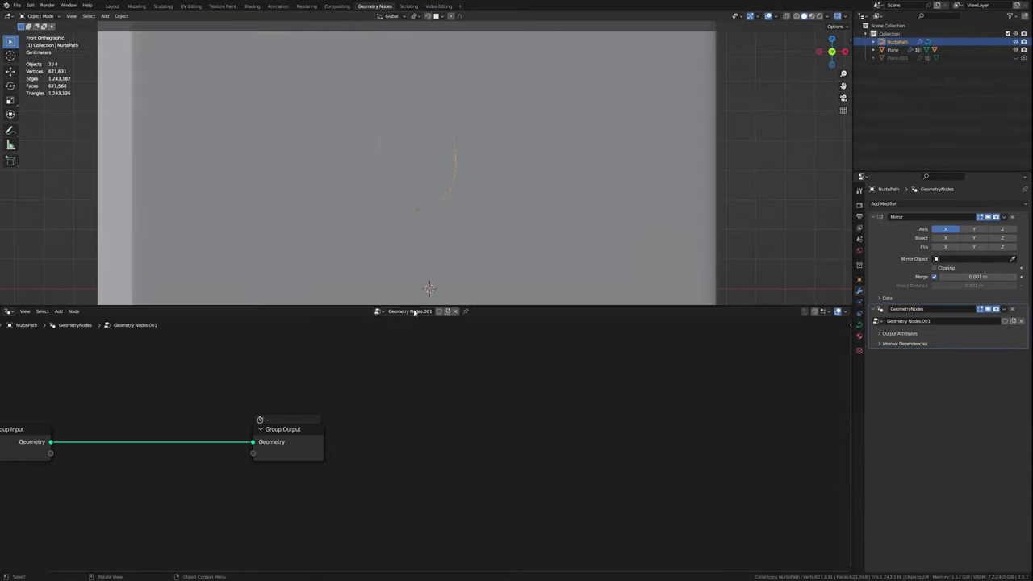
{"action": "key", "text": "shift+a"}
{"action": "type", "text": "to c"}
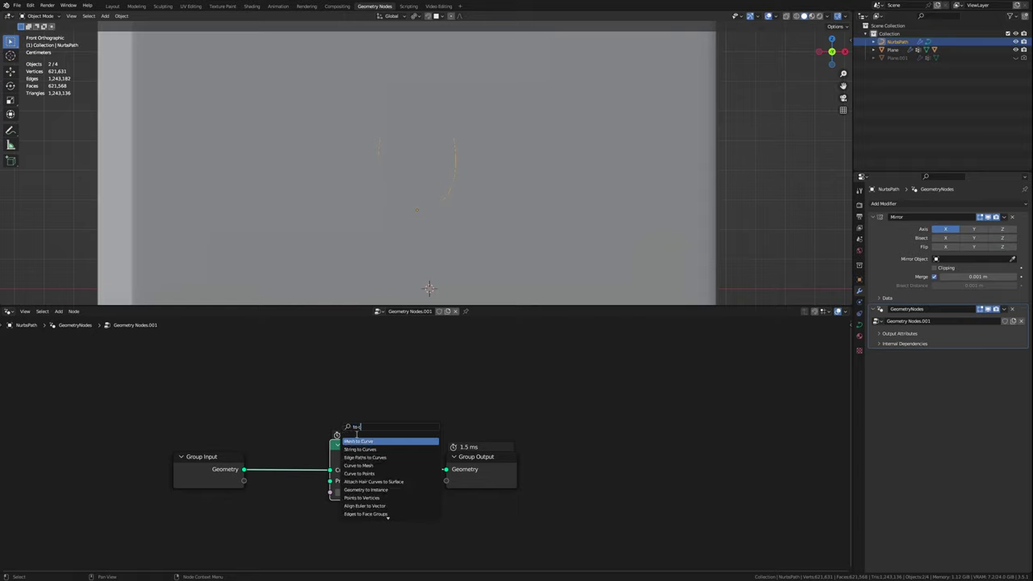
{"action": "key", "text": "Return"}
{"action": "left_click", "coordinate": [466, 501]}
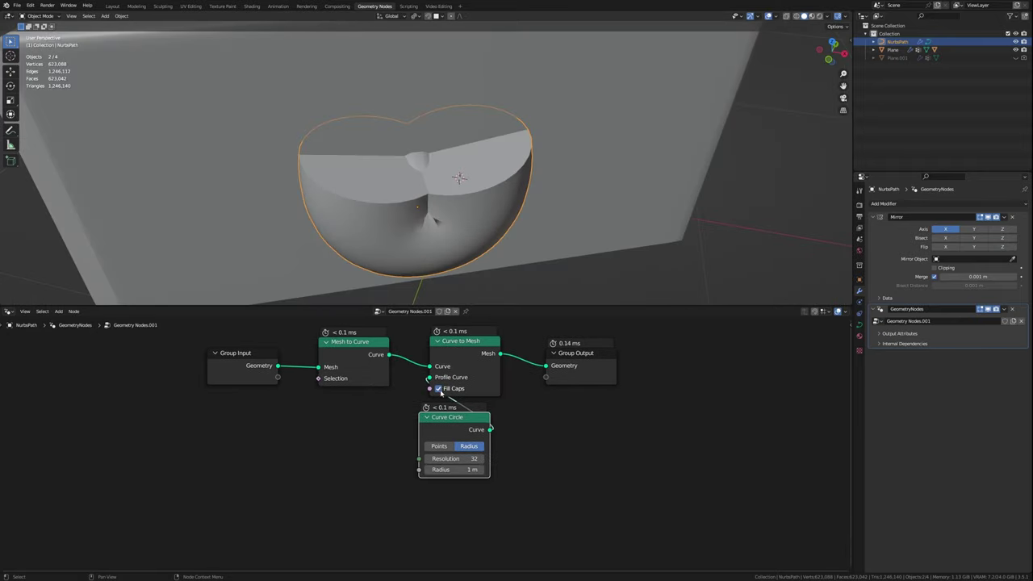
{"action": "type", "text": "rad"}
{"action": "left_click", "coordinate": [506, 447]}
Step: Feed Spline Parameter through a ColorRamp into the curve radius, with black stops tapering both tips
{"action": "left_click_drag", "start_coordinate": [430, 363], "coordinate": [337, 477]}
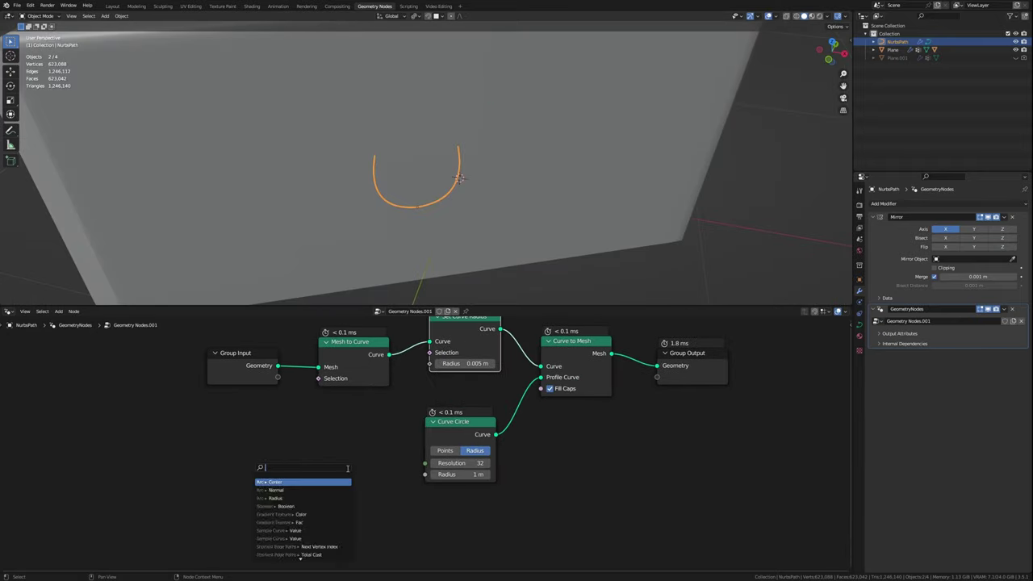
{"action": "type", "text": "spline"}
{"action": "key", "text": "Return"}
{"action": "left_click_drag", "start_coordinate": [274, 471], "coordinate": [278, 430]}
{"action": "type", "text": "color ramp"}
{"action": "key", "text": "Return"}
{"action": "left_click", "coordinate": [331, 485]}
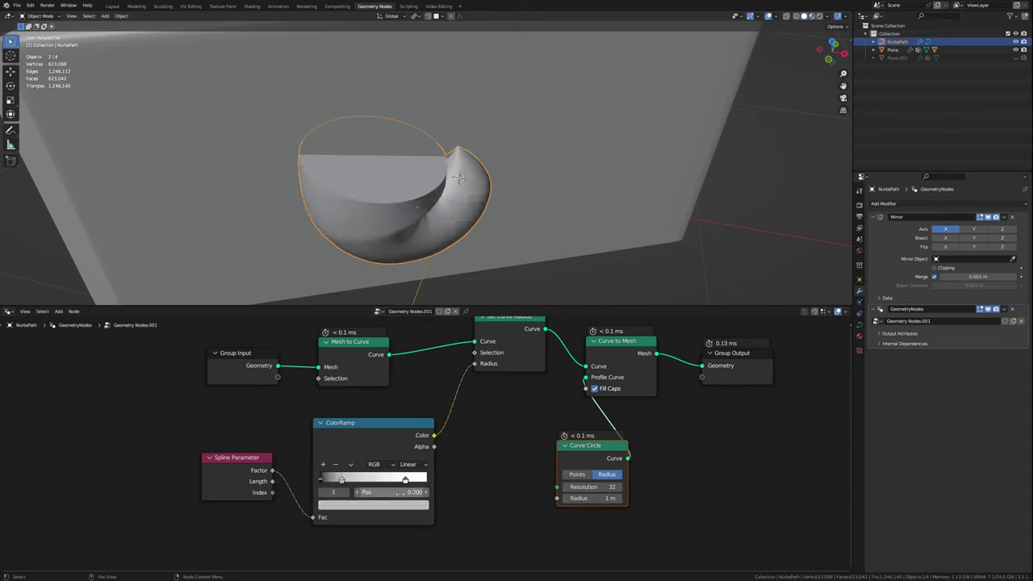
{"action": "left_click", "coordinate": [373, 504]}
{"action": "left_click", "coordinate": [373, 504]}
{"action": "left_click", "coordinate": [426, 479], "text": "ctrl"}
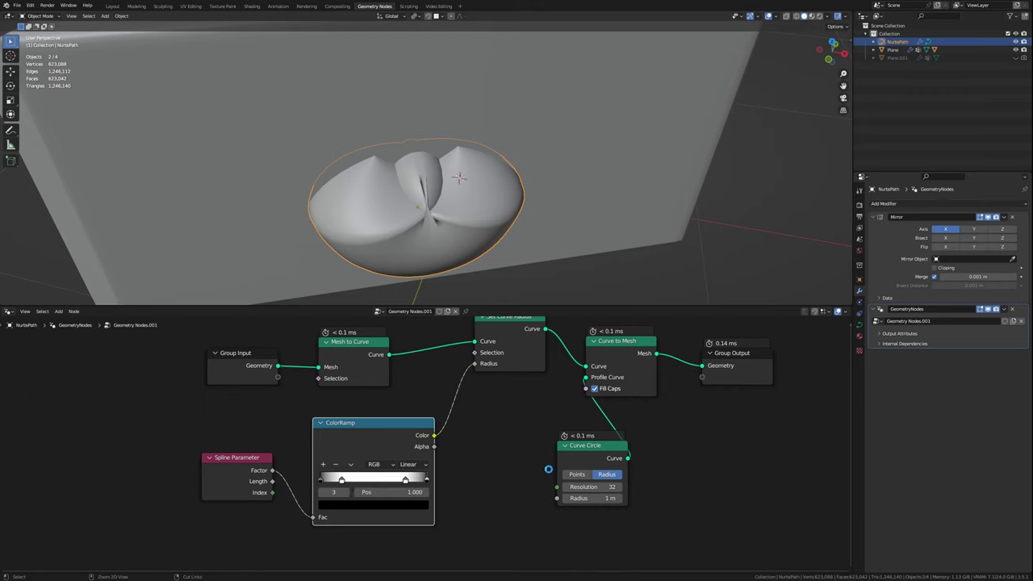
Step: Shrink the Curve Circle profile radius to 0.04 m and check the tapered tube from the front
{"action": "scroll", "coordinate": [598, 498], "scroll_direction": "down", "scroll_amount": 8, "text": "ctrl"}
{"action": "key", "text": "ctrl+s"}
{"action": "key", "text": "KP_1"}
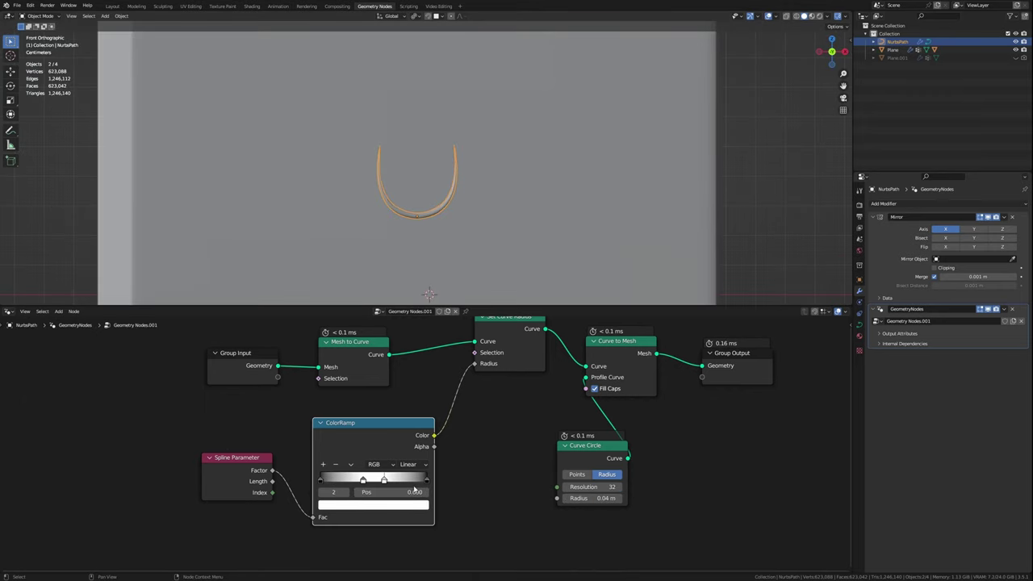
{"action": "scroll", "coordinate": [401, 171], "scroll_direction": "down", "scroll_amount": 2}
{"action": "left_click", "coordinate": [112, 6]}
{"action": "key", "text": "shift+a"}
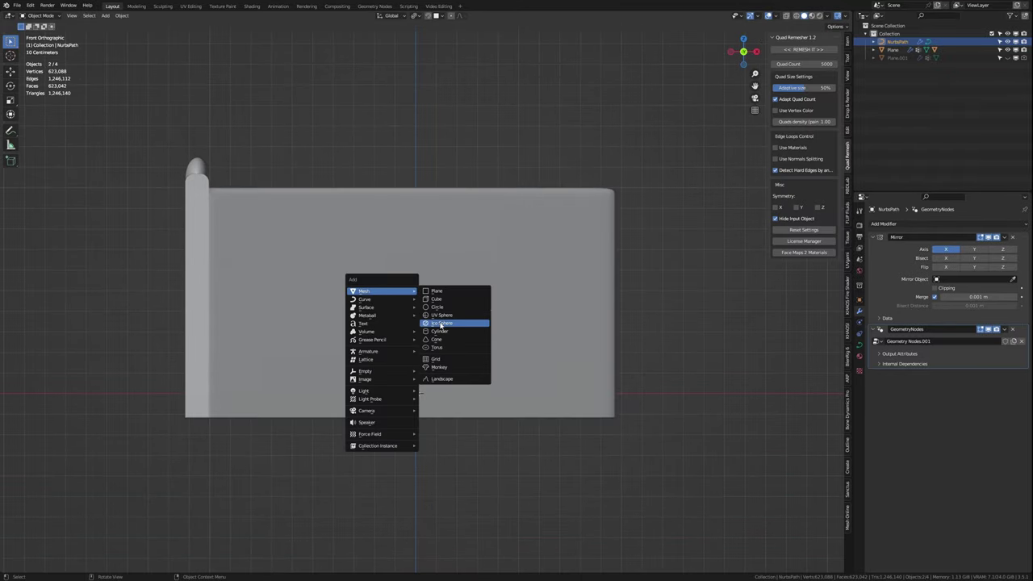
Step: Add a UV sphere eye, rotate it 90° on X, shrink it, and place it on the cake front
{"action": "left_click", "coordinate": [446, 316]}
{"action": "type", "text": "r"}
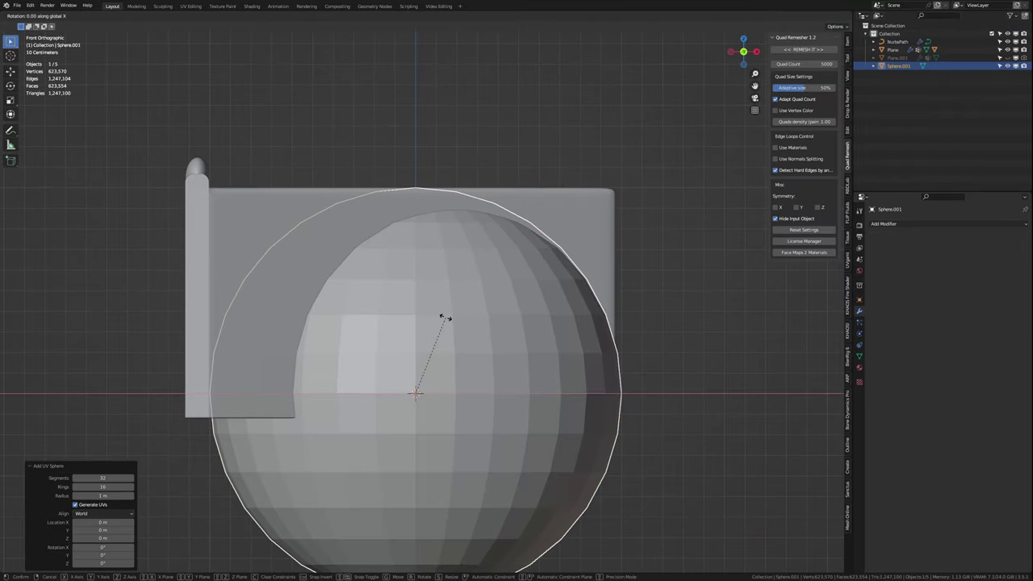
{"action": "type", "text": "90"}
{"action": "key", "text": "Return"}
{"action": "key", "text": "s"}
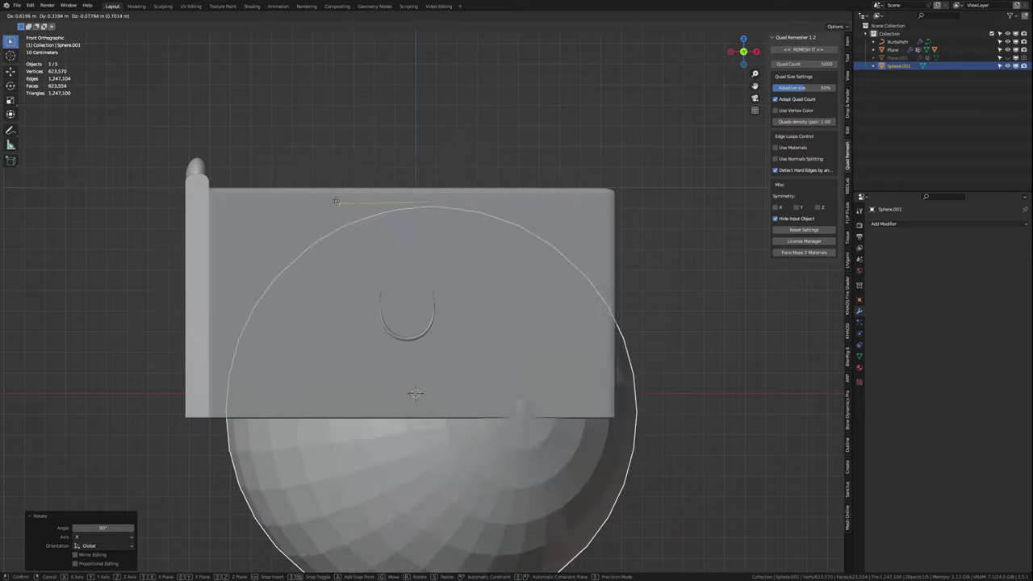
{"action": "left_click", "coordinate": [473, 357]}
{"action": "key", "text": "g"}
{"action": "left_click", "coordinate": [404, 323]}
{"action": "mouse_move", "coordinate": [403, 323]}
{"action": "middle_mouse_down"}
{"action": "mouse_move", "coordinate": [354, 333]}
{"action": "mouse_move", "coordinate": [365, 276]}
{"action": "mouse_move", "coordinate": [420, 319]}
{"action": "mouse_move", "coordinate": [440, 310]}
{"action": "middle_mouse_up"}
{"action": "key", "text": "KP_7"}
{"action": "key", "text": "g"}
{"action": "right_click", "coordinate": [375, 332]}
{"action": "left_click", "coordinate": [373, 305]}
Step: Flatten the eye along Y, add level-1 subdivision, and shade it smooth
{"action": "scroll", "coordinate": [419, 319], "scroll_direction": "up", "scroll_amount": 3}
{"action": "key", "text": "s"}
{"action": "key", "text": "y"}
{"action": "key", "text": "y"}
{"action": "left_click", "coordinate": [369, 323]}
{"action": "scroll", "coordinate": [440, 310], "scroll_direction": "down", "scroll_amount": 3}
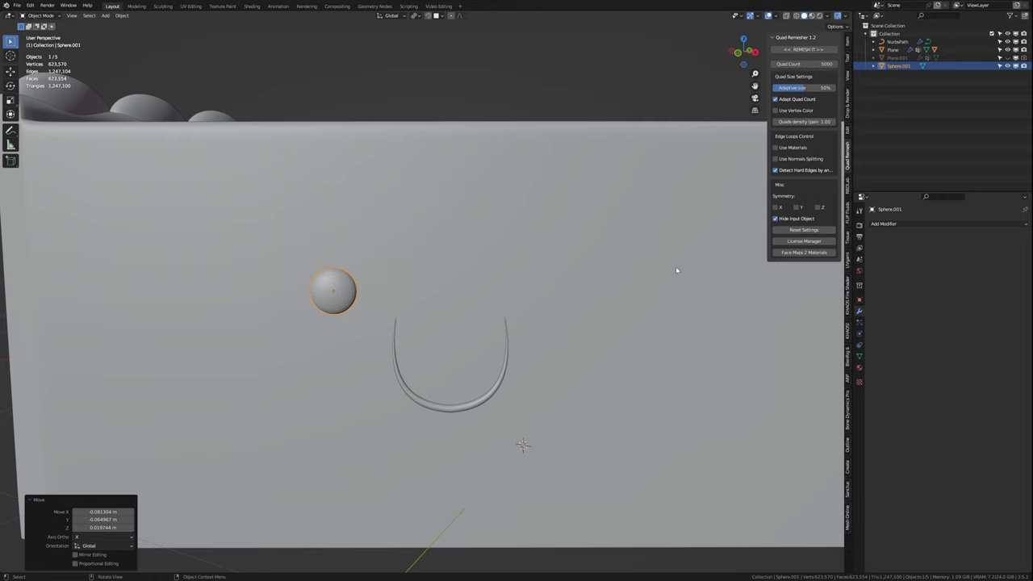
{"action": "key", "text": "ctrl+1"}
{"action": "right_click", "coordinate": [318, 283]}
{"action": "left_click", "coordinate": [319, 283]}
Step: Add a Mirror modifier to pair the eyes, save, and place the cheek ovals below them
{"action": "left_click", "coordinate": [884, 223]}
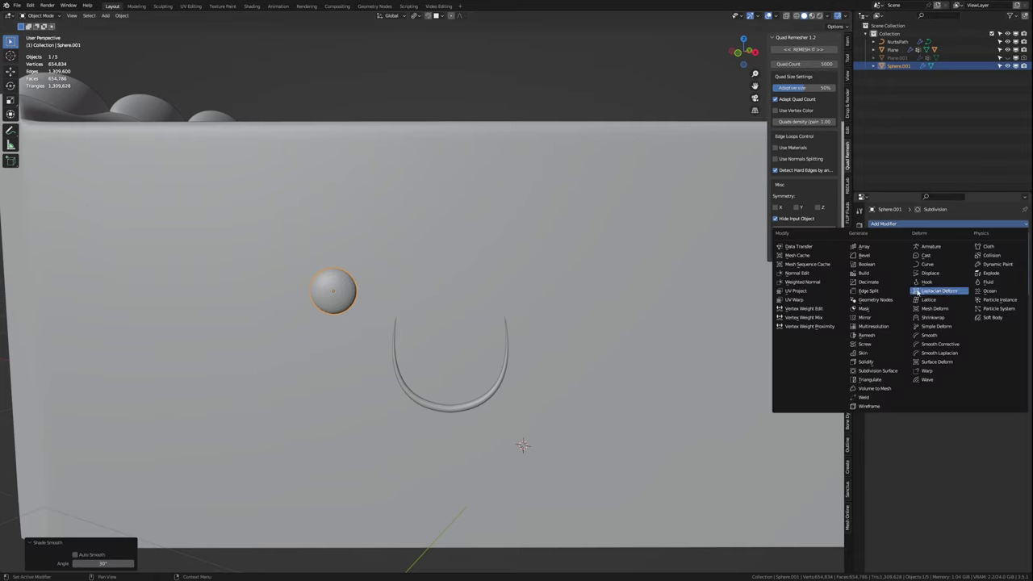
{"action": "left_click", "coordinate": [864, 318]}
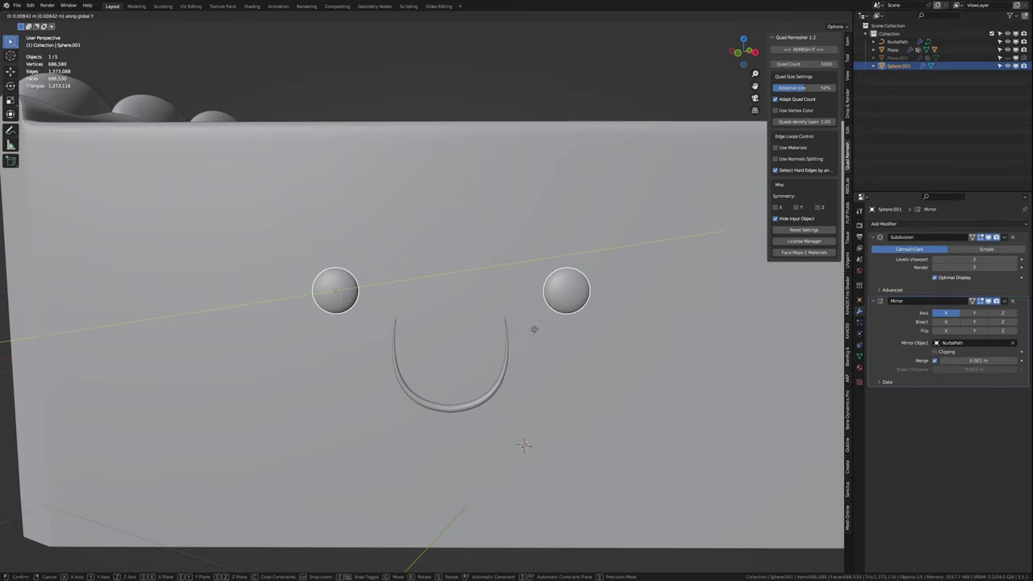
{"action": "left_click", "coordinate": [498, 326]}
{"action": "key", "text": "ctrl+s"}
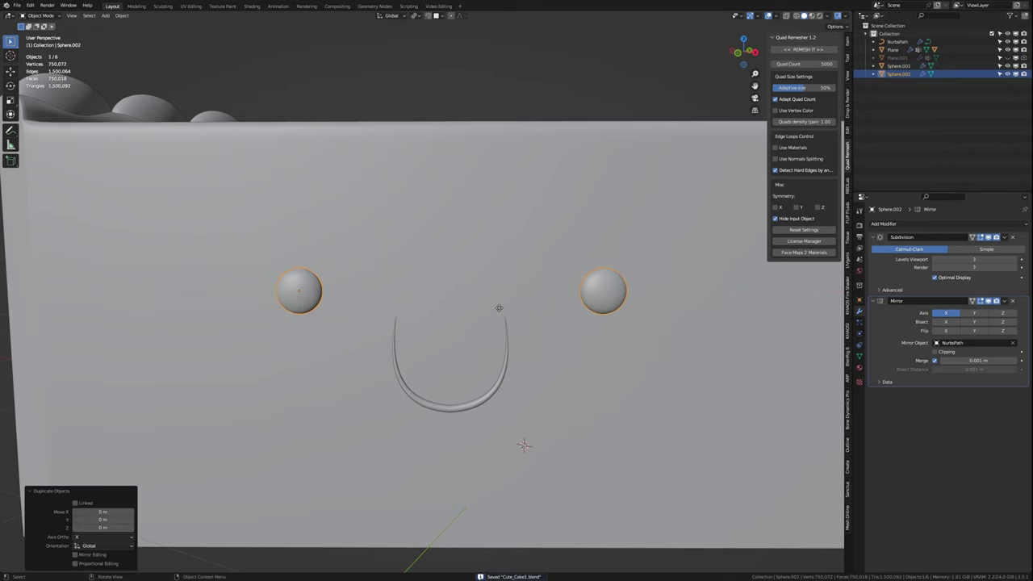
{"action": "left_click", "coordinate": [12, 381]}
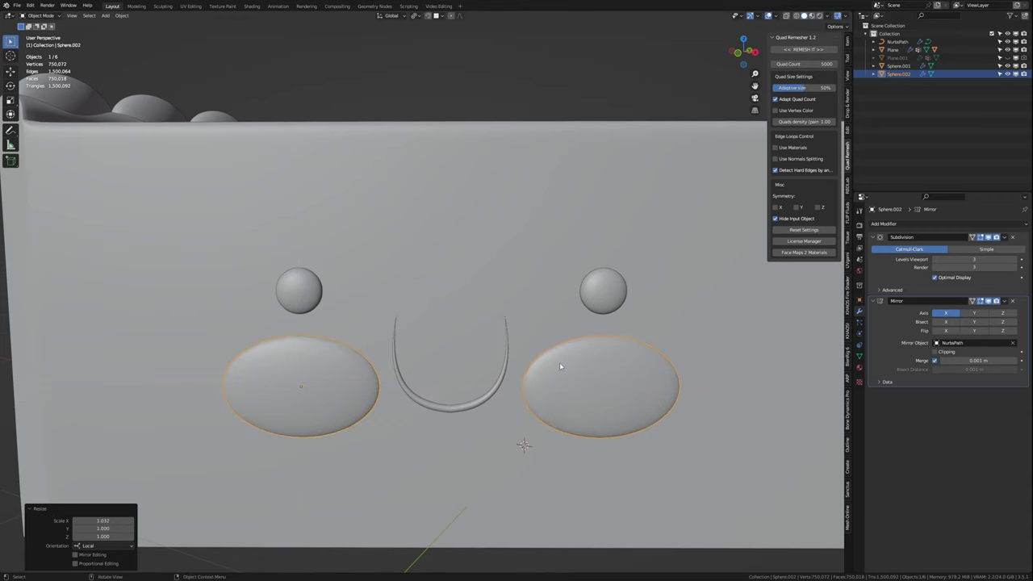
Step: Select the smile curve and review its geometry node setup
{"action": "left_click", "coordinate": [473, 380]}
{"action": "left_click", "coordinate": [374, 6]}
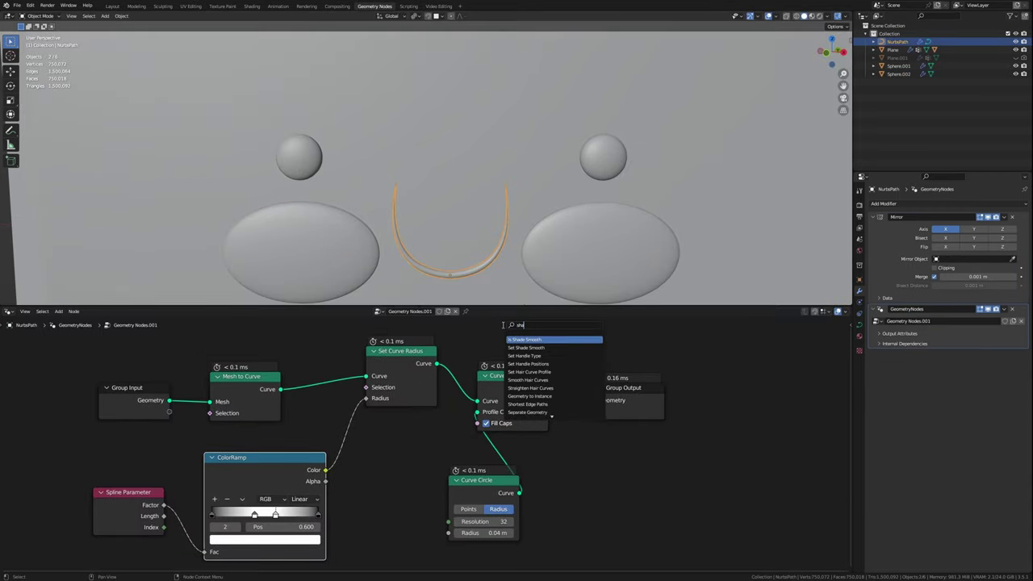
{"action": "left_click", "coordinate": [112, 6]}
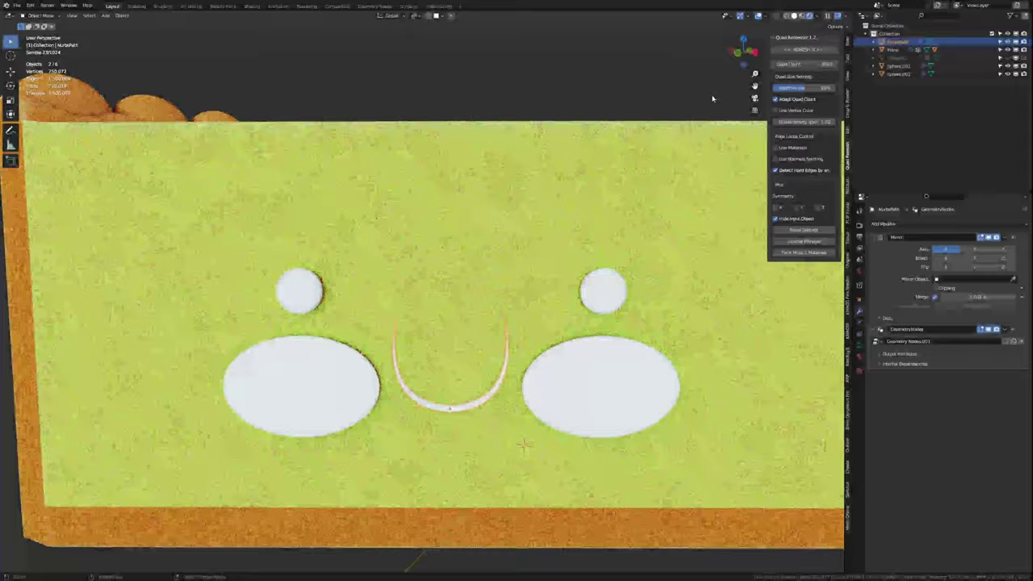
Step: Set the cheek spheres' base colour to pink, then give the eye spheres a new material
{"action": "left_click", "coordinate": [898, 74]}
{"action": "left_click", "coordinate": [859, 369]}
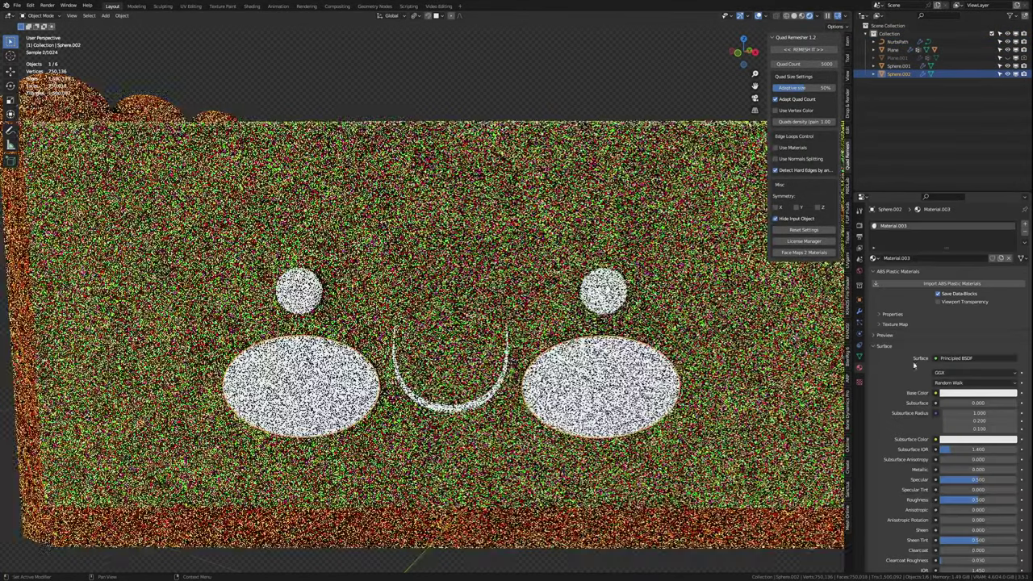
{"action": "left_click", "coordinate": [977, 295]}
{"action": "left_click_drag", "start_coordinate": [977, 307], "coordinate": [991, 301]}
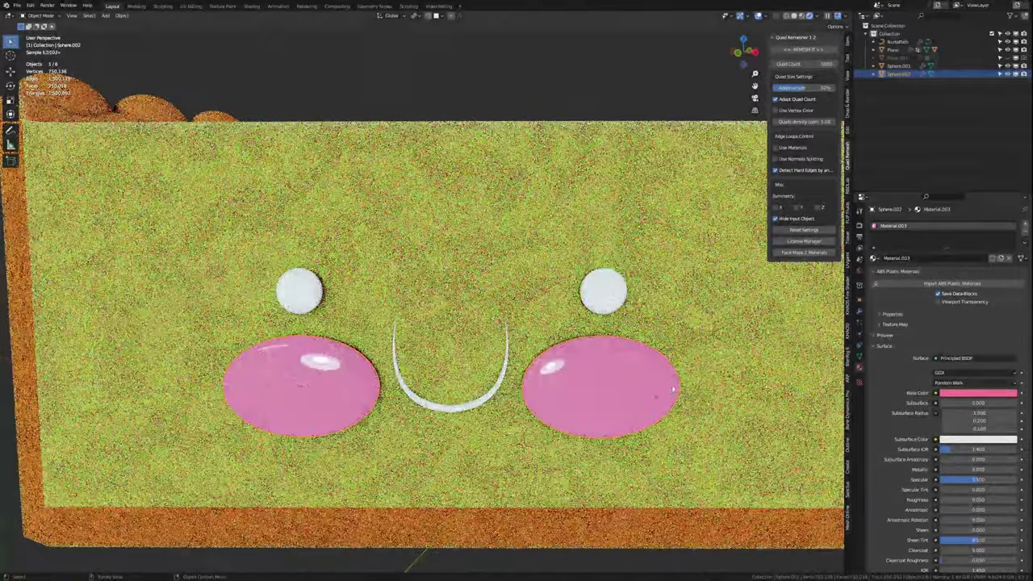
{"action": "left_click", "coordinate": [978, 393]}
{"action": "left_click", "coordinate": [976, 325]}
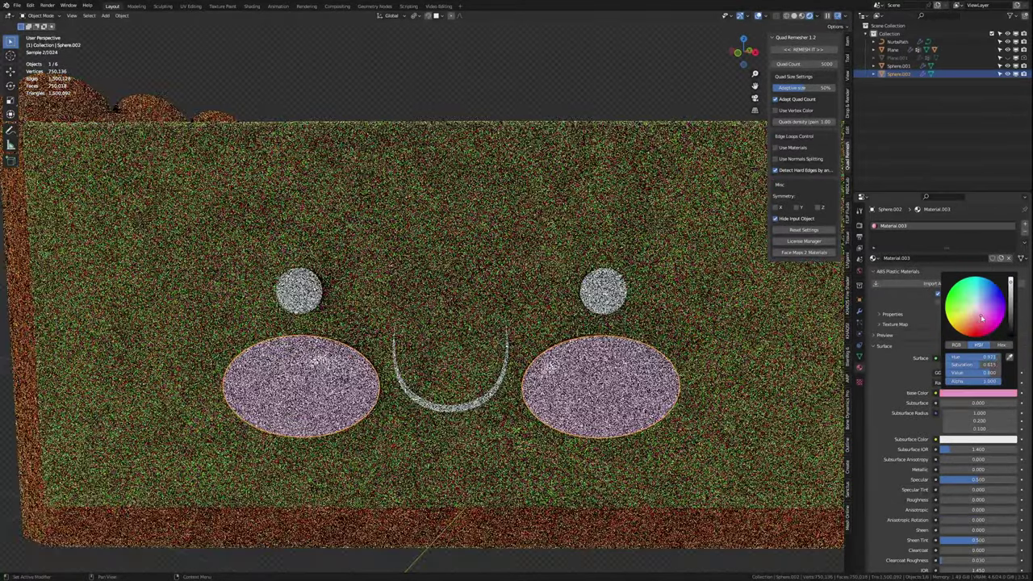
{"action": "left_click_drag", "start_coordinate": [986, 326], "coordinate": [978, 310]}
{"action": "left_click", "coordinate": [899, 65]}
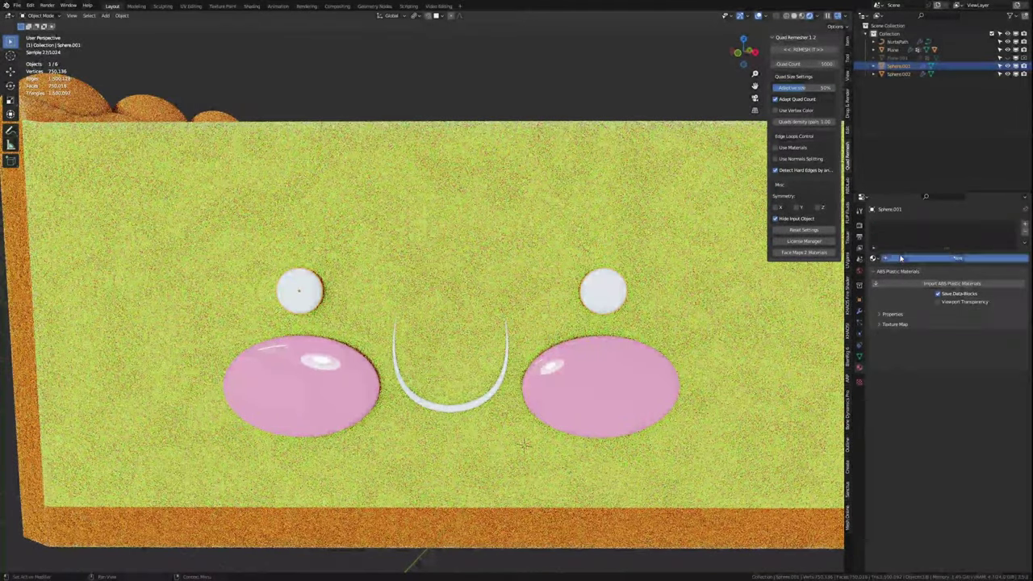
{"action": "left_click", "coordinate": [977, 393]}
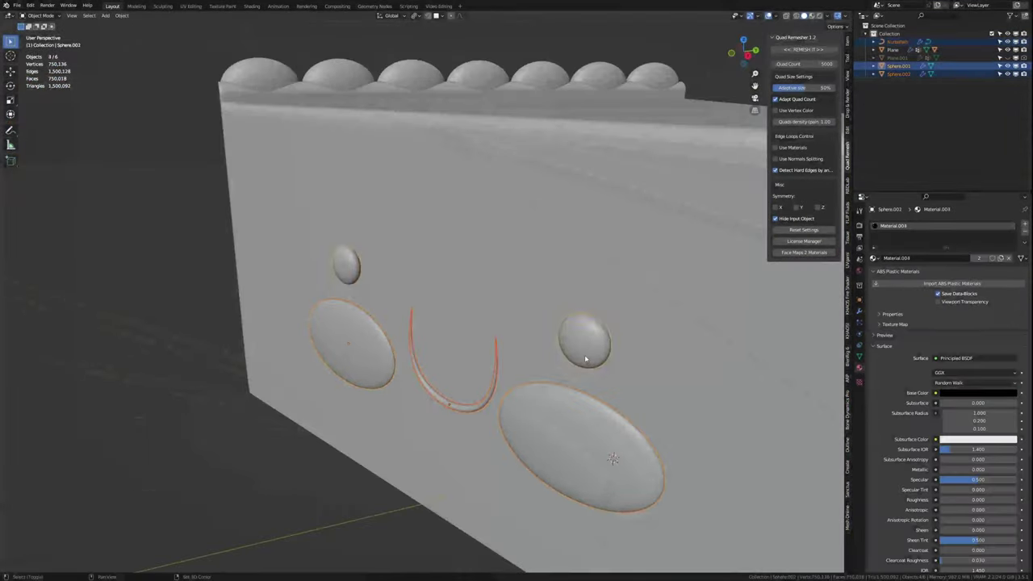
Step: Move both eyes and the smile curve slightly outward along their local axis
{"action": "left_click", "coordinate": [586, 358], "text": "shift"}
{"action": "middle_click_drag", "start_coordinate": [586, 358], "coordinate": [546, 374]}
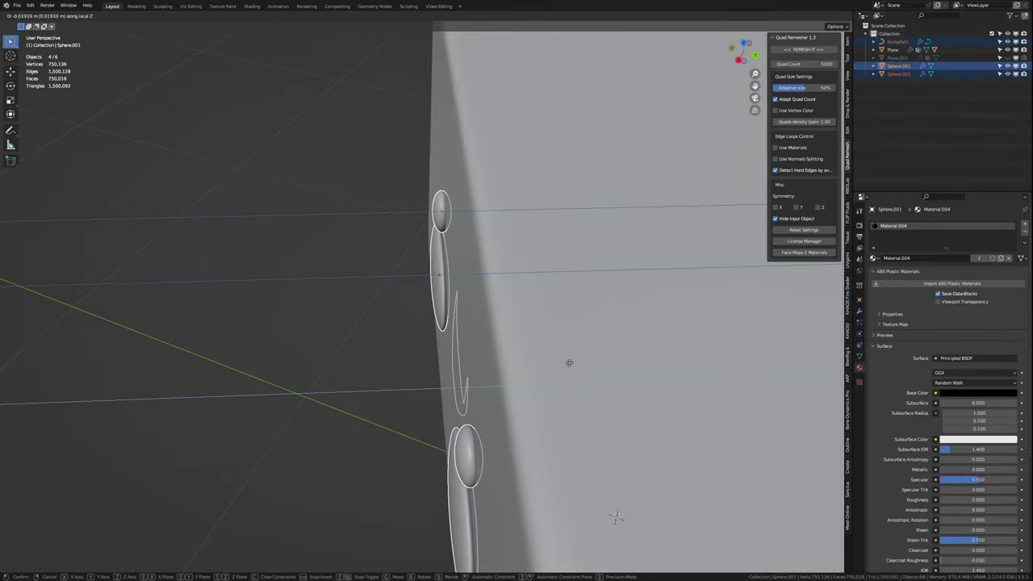
{"action": "left_click", "coordinate": [569, 362]}
{"action": "key", "text": "g"}
{"action": "key", "text": "y"}
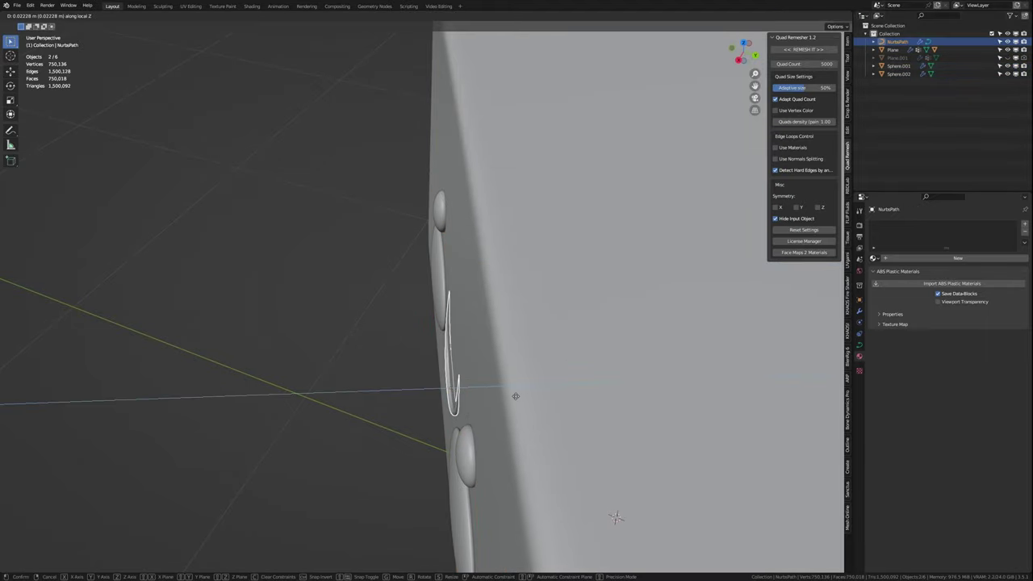
{"action": "left_click", "coordinate": [516, 395]}
{"action": "middle_click_drag", "start_coordinate": [466, 311], "coordinate": [431, 323]}
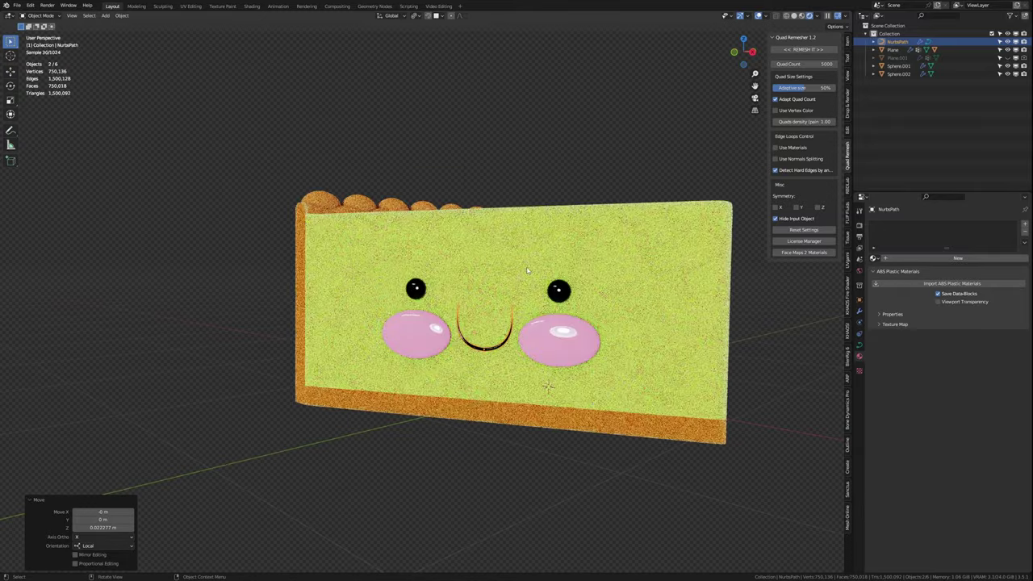
Step: Save the blend file and switch the viewport to solid shading
{"action": "key", "text": "ctrl+s"}
{"action": "middle_click_drag", "start_coordinate": [527, 271], "coordinate": [479, 336]}
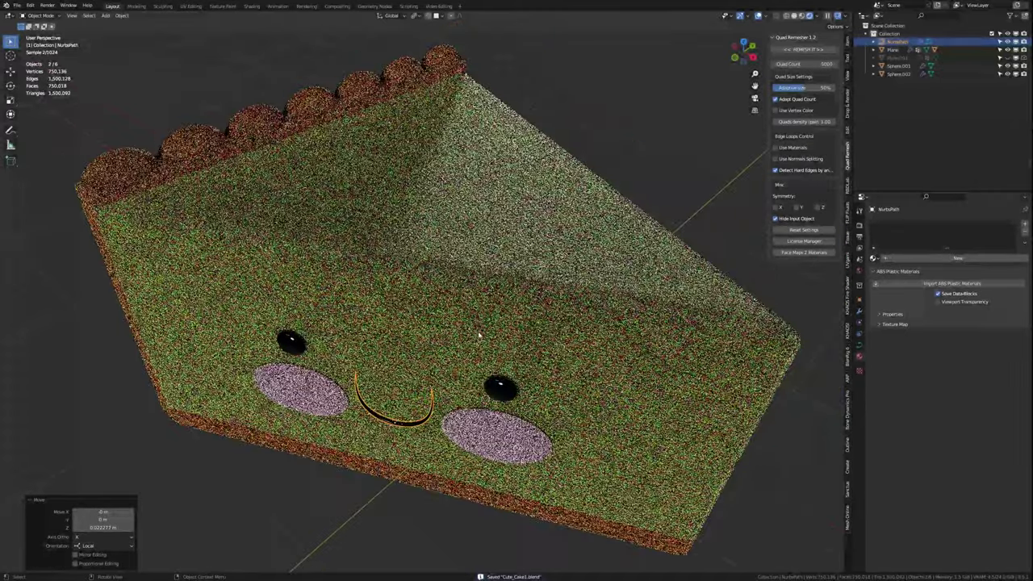
{"action": "key", "text": "z"}
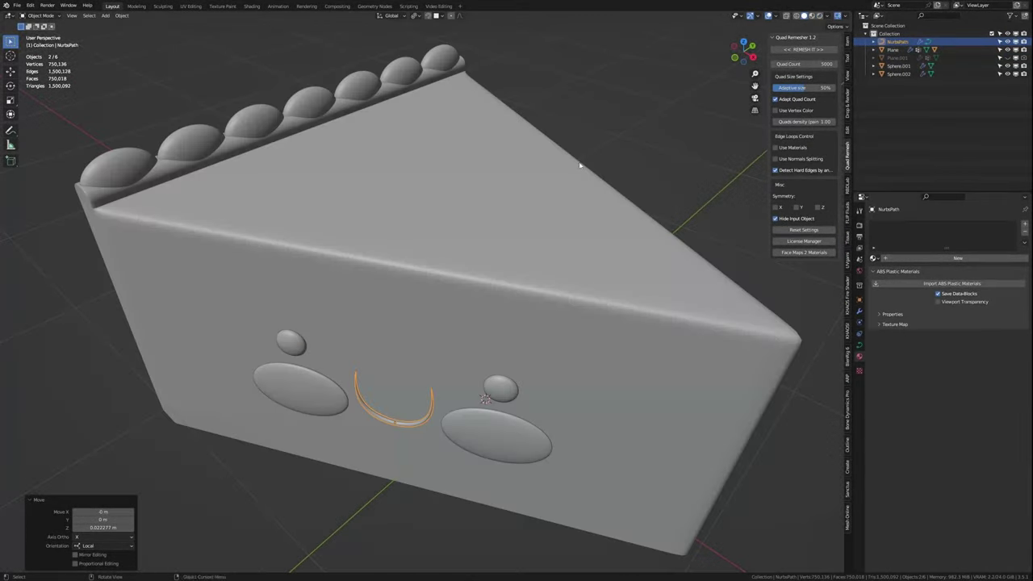
{"action": "key", "text": "shift+a"}
Step: Add a UV sphere in local view and push its top pole vertex down into a dimple
{"action": "left_click", "coordinate": [434, 251]}
{"action": "key", "text": "KP_Divide"}
{"action": "key", "text": "Tab"}
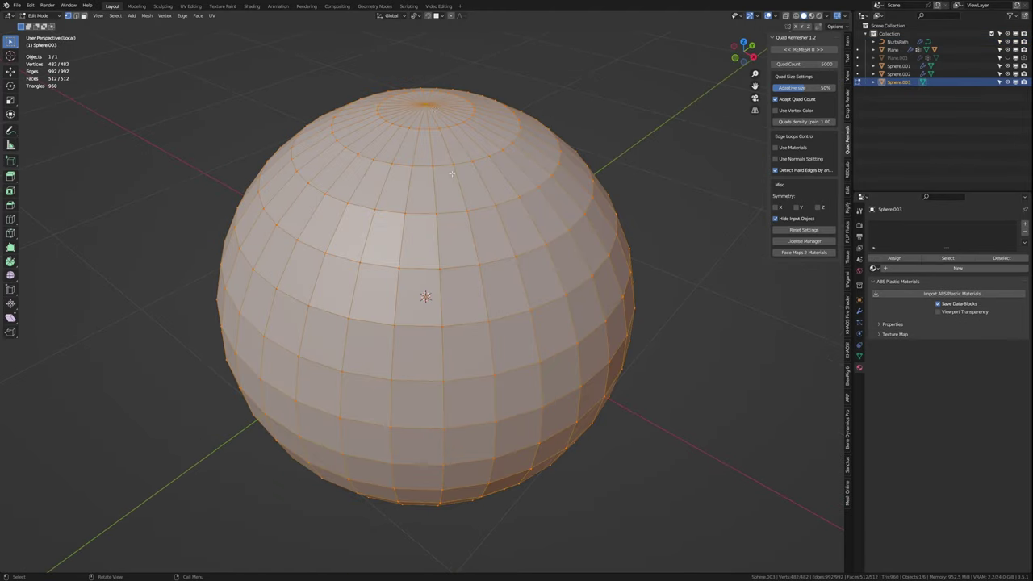
{"action": "left_click", "coordinate": [415, 104]}
{"action": "key", "text": "g"}
{"action": "key", "text": "z"}
{"action": "left_click", "coordinate": [445, 204]}
{"action": "key", "text": "Tab"}
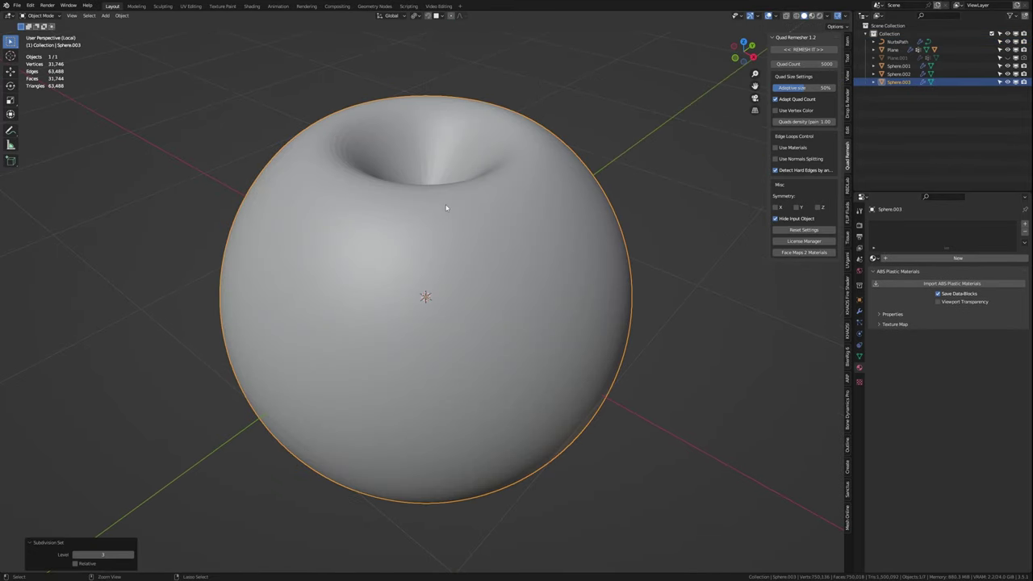
Step: Smooth the sphere, extrude the dimple faces upward into a stem and flatten its top
{"action": "key", "text": "Tab"}
{"action": "mouse_move", "coordinate": [447, 207]}
{"action": "middle_mouse_down"}
{"action": "mouse_move", "coordinate": [426, 211]}
{"action": "mouse_move", "coordinate": [442, 253]}
{"action": "middle_mouse_up"}
{"action": "scroll", "coordinate": [442, 252], "scroll_direction": "down", "scroll_amount": 2}
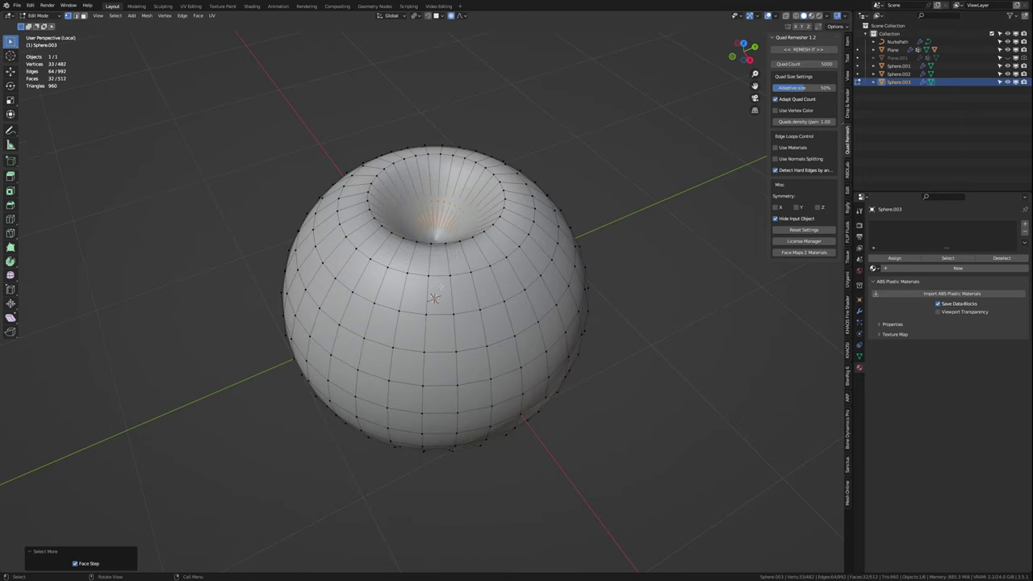
{"action": "key", "text": "e"}
{"action": "left_click", "coordinate": [447, 171]}
{"action": "key", "text": "s"}
{"action": "key", "text": "z"}
{"action": "key", "text": "0"}
{"action": "key", "text": "Return"}
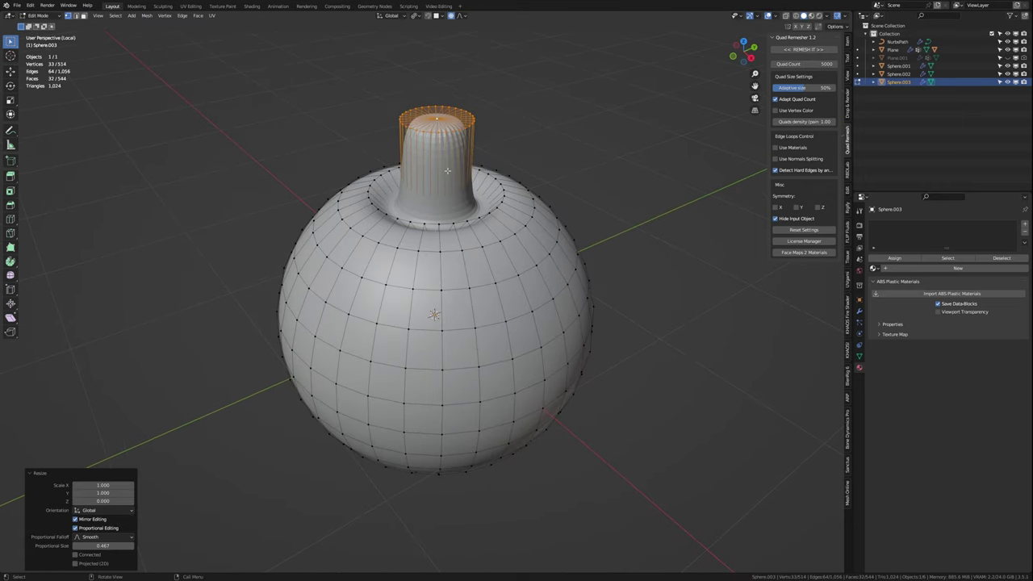
Step: Add edge loops around the cherry stem, then view it from the front
{"action": "scroll", "coordinate": [436, 242], "scroll_direction": "up", "scroll_amount": 2}
{"action": "key", "text": "ctrl+r"}
{"action": "left_click", "coordinate": [430, 242]}
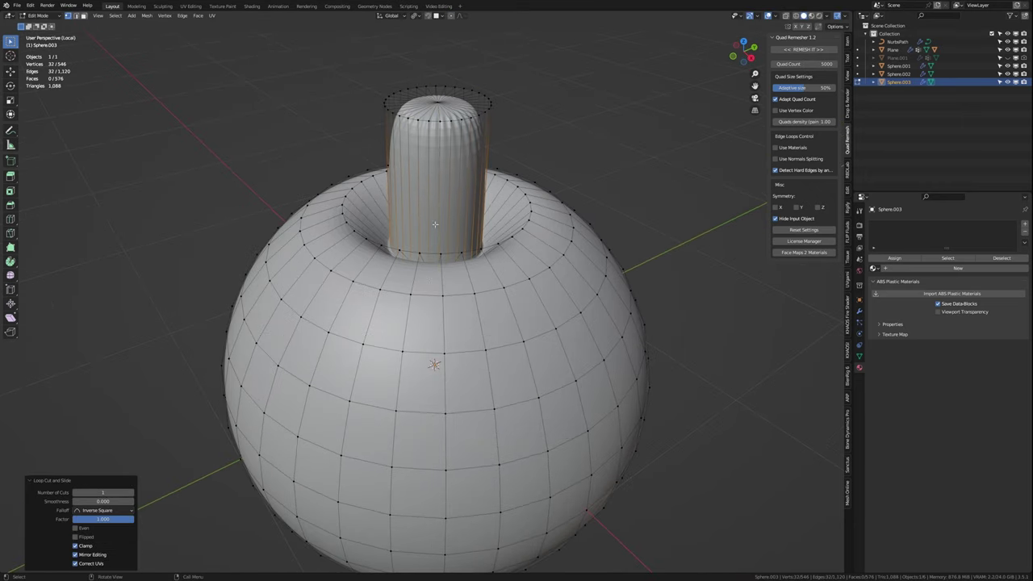
{"action": "key", "text": "Tab"}
{"action": "key", "text": "Tab"}
{"action": "middle_click_drag", "start_coordinate": [434, 224], "coordinate": [538, 186]}
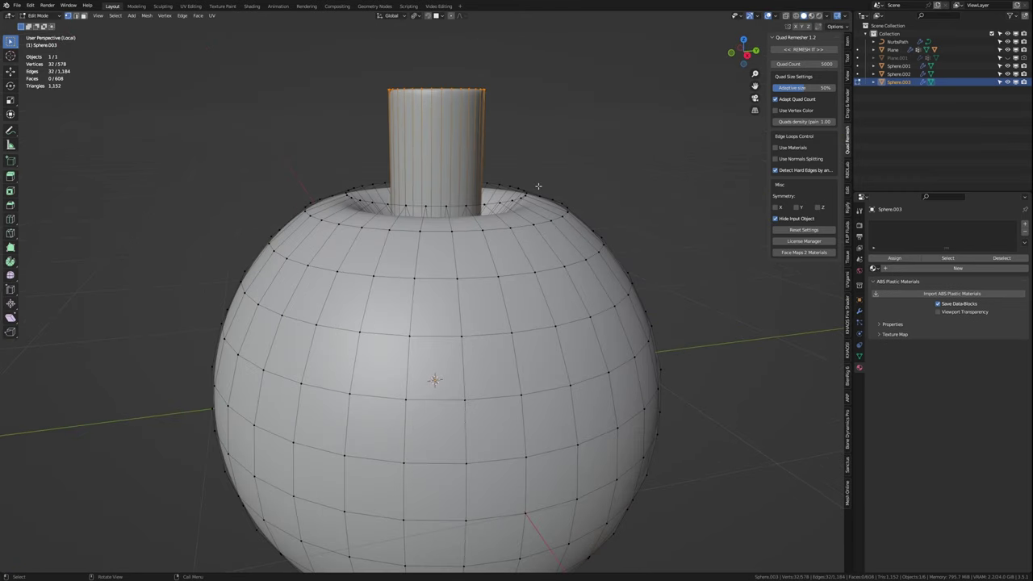
{"action": "key", "text": "KP_1"}
Step: Select the whole stem in see-through view and adjust its height and rotation
{"action": "key", "text": "g"}
{"action": "key", "text": "alt+z"}
{"action": "key", "text": "ctrl+l"}
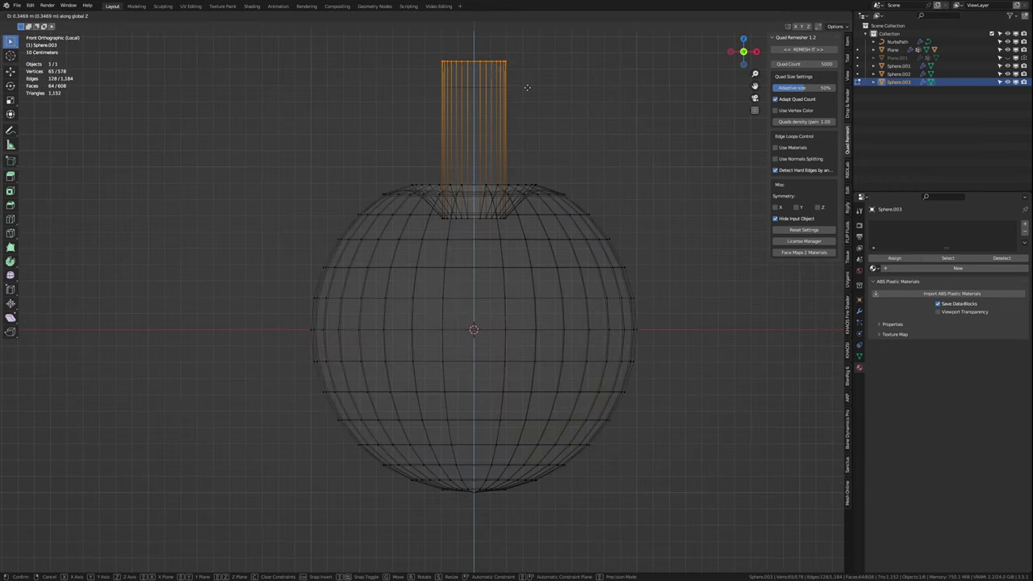
{"action": "left_click", "coordinate": [527, 87]}
{"action": "key", "text": "r"}
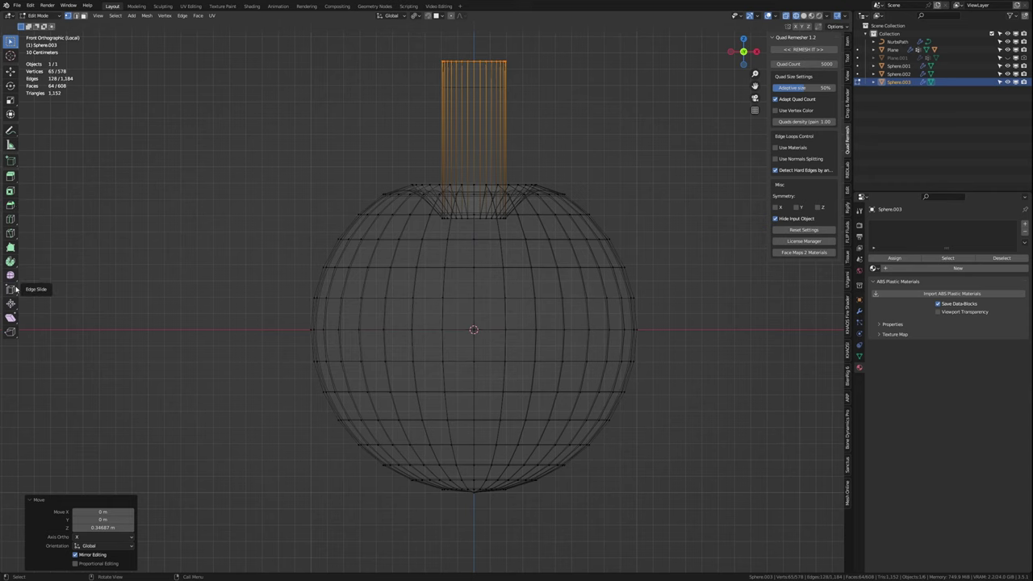
{"action": "key", "text": "ctrl+z"}
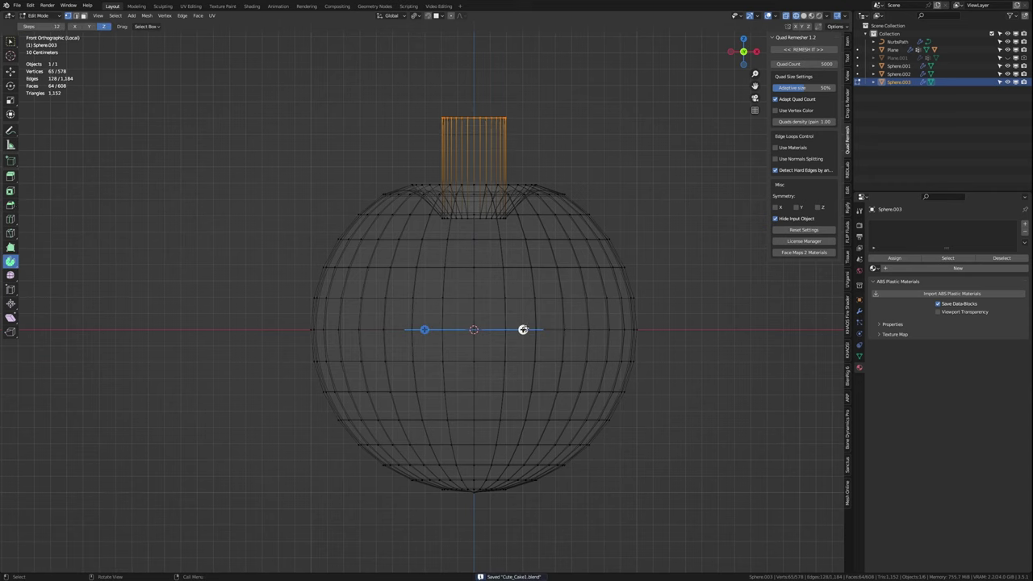
{"action": "left_click", "coordinate": [523, 330]}
{"action": "middle_click_drag", "start_coordinate": [488, 358], "coordinate": [484, 260]}
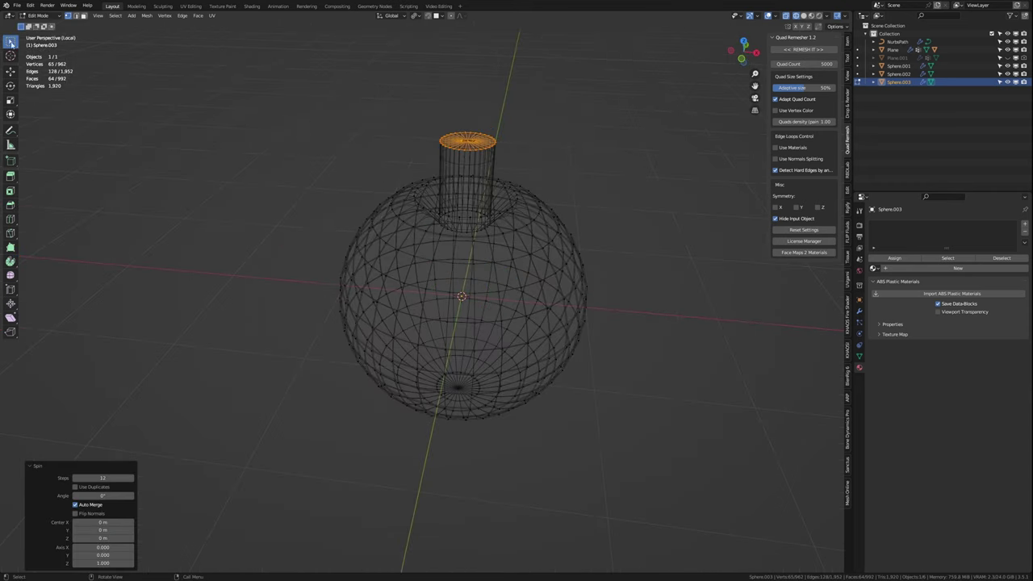
Step: Save the file, then try merging the cherry's vertices by distance and undo it
{"action": "key", "text": "Tab"}
{"action": "key", "text": "shift+z"}
{"action": "key", "text": "Tab"}
{"action": "key", "text": "KP_Decimal"}
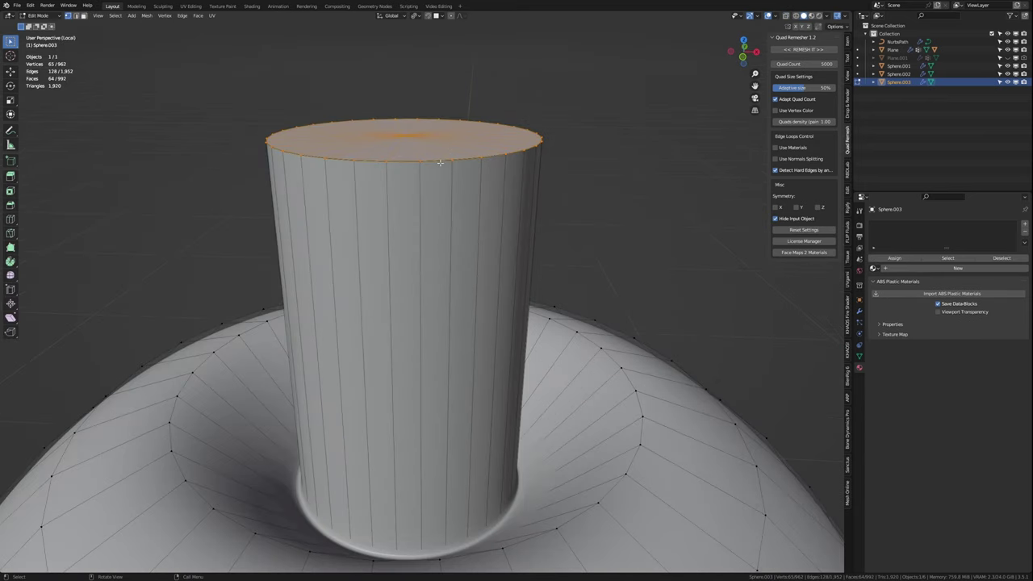
{"action": "key", "text": "ctrl+s"}
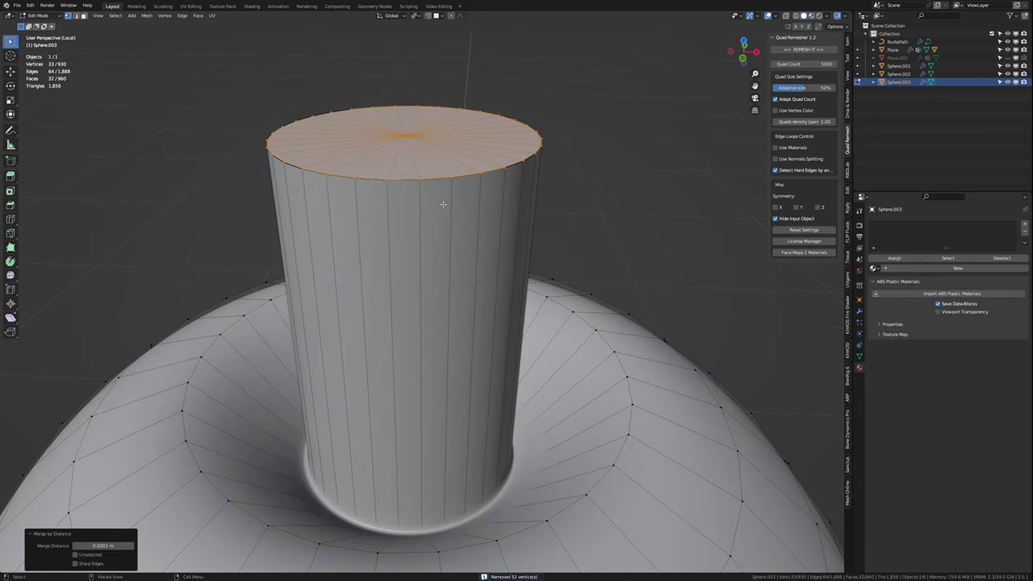
{"action": "key", "text": "a"}
{"action": "key", "text": "m"}
{"action": "left_click", "coordinate": [442, 166]}
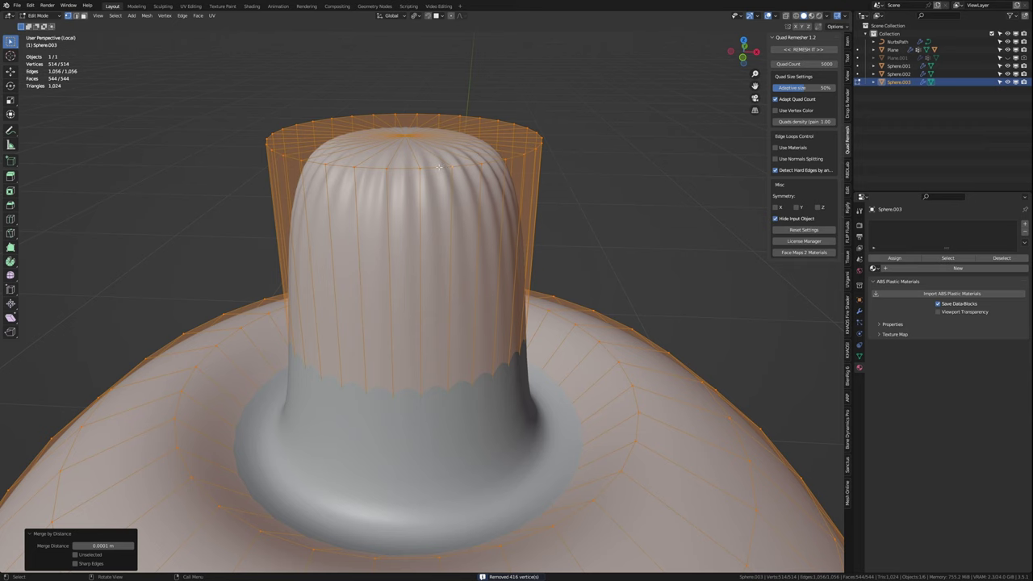
{"action": "key", "text": "ctrl+z"}
{"action": "key", "text": "ctrl+z"}
{"action": "scroll", "coordinate": [482, 198], "scroll_direction": "down", "scroll_amount": 5}
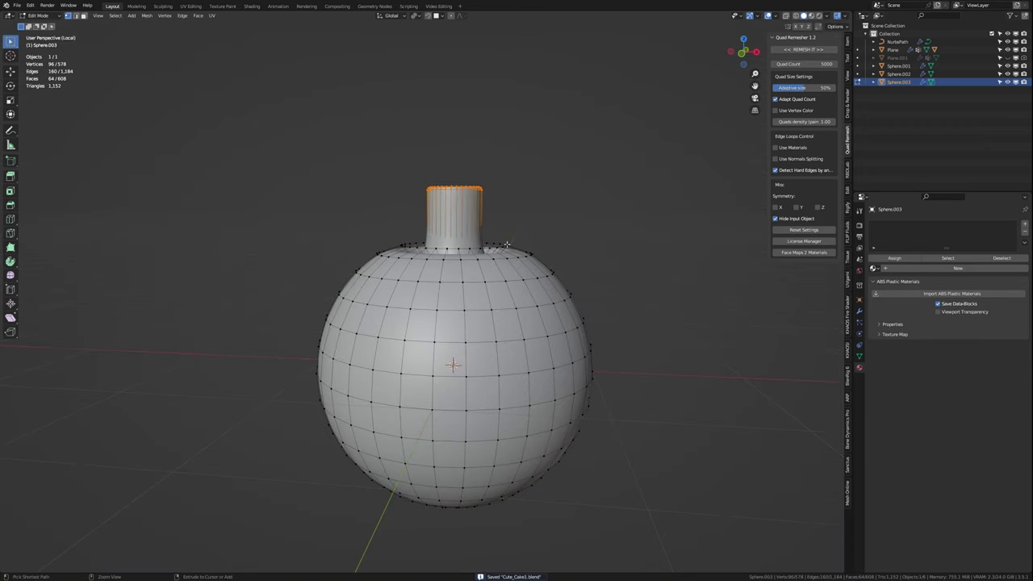
Step: Create separate materials for the cherry stem and body using two material slots
{"action": "left_click", "coordinate": [958, 268]}
{"action": "key", "text": "ctrl+i"}
{"action": "left_click", "coordinate": [1025, 225]}
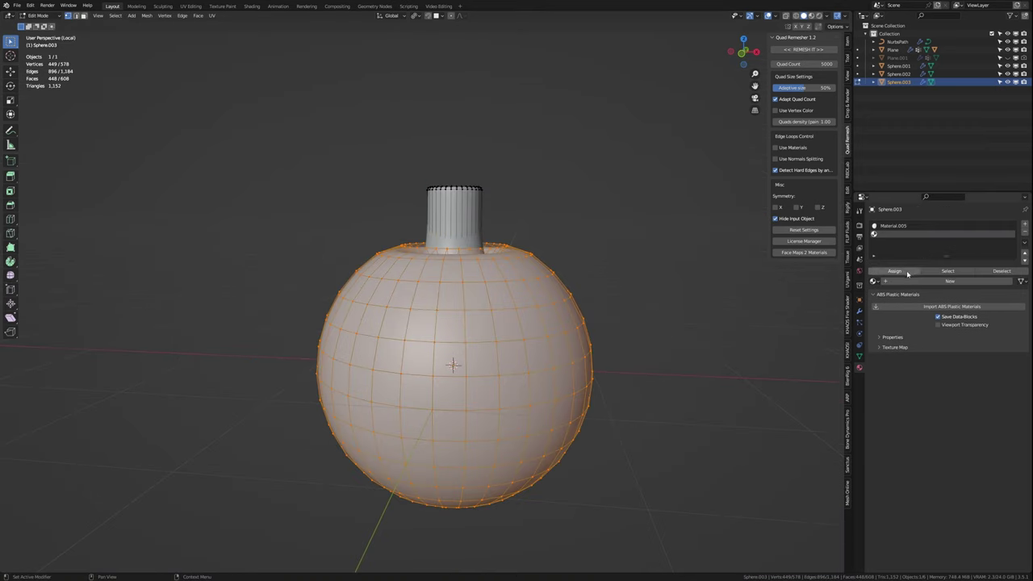
{"action": "left_click", "coordinate": [933, 281]}
{"action": "key", "text": "Tab"}
Step: In rendered shading, make the cherry body red and the stem bright green
{"action": "left_click", "coordinate": [810, 15]}
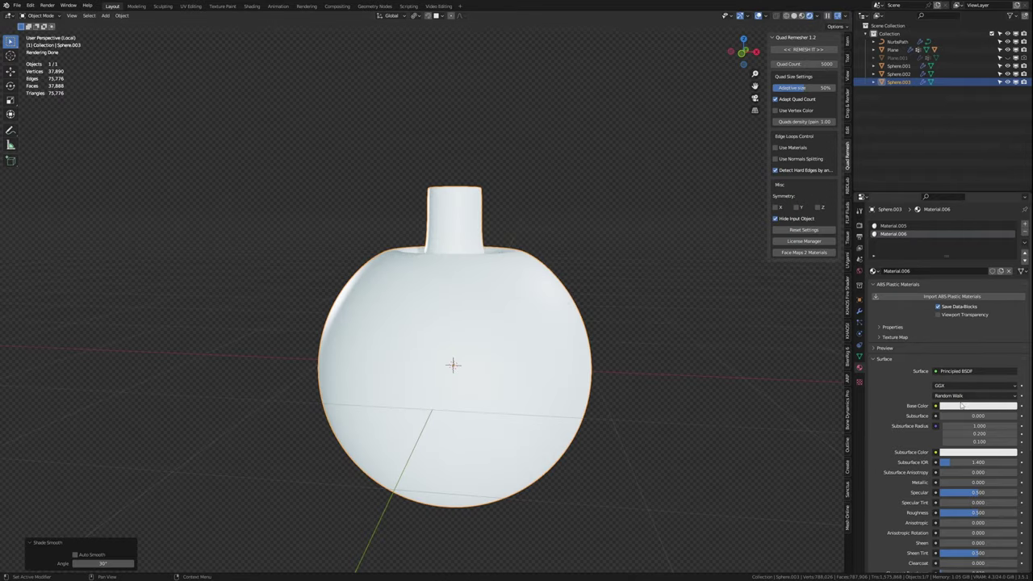
{"action": "left_click", "coordinate": [979, 406]}
{"action": "left_click", "coordinate": [1004, 320]}
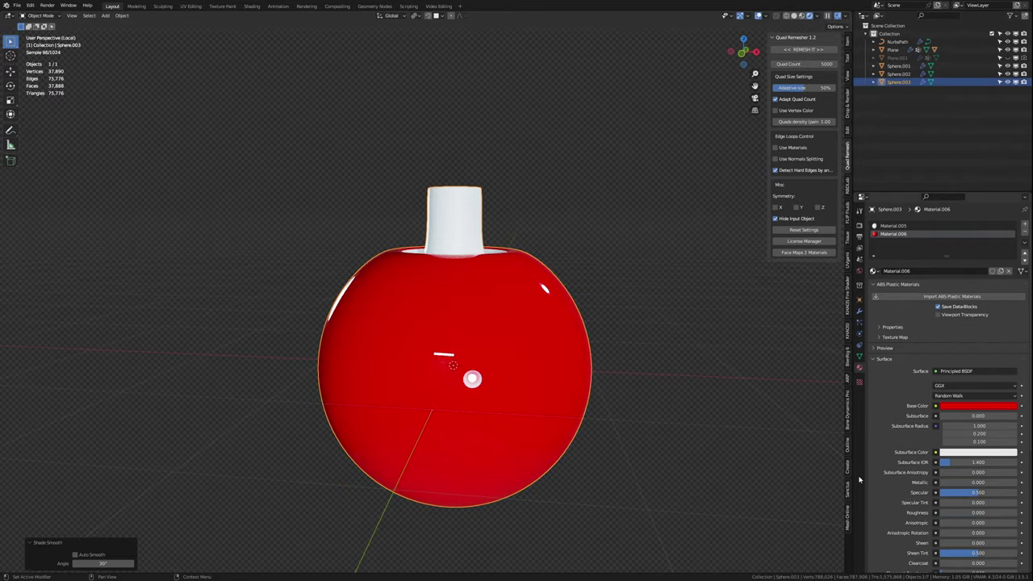
{"action": "middle_click_drag", "start_coordinate": [773, 442], "coordinate": [759, 379]}
{"action": "key", "text": "Tab"}
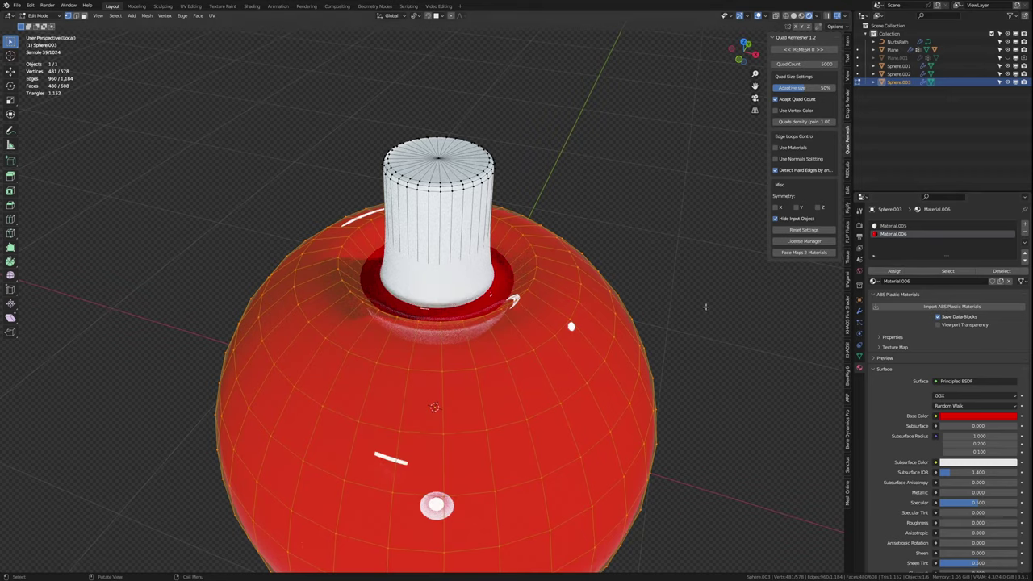
{"action": "left_click", "coordinate": [985, 345]}
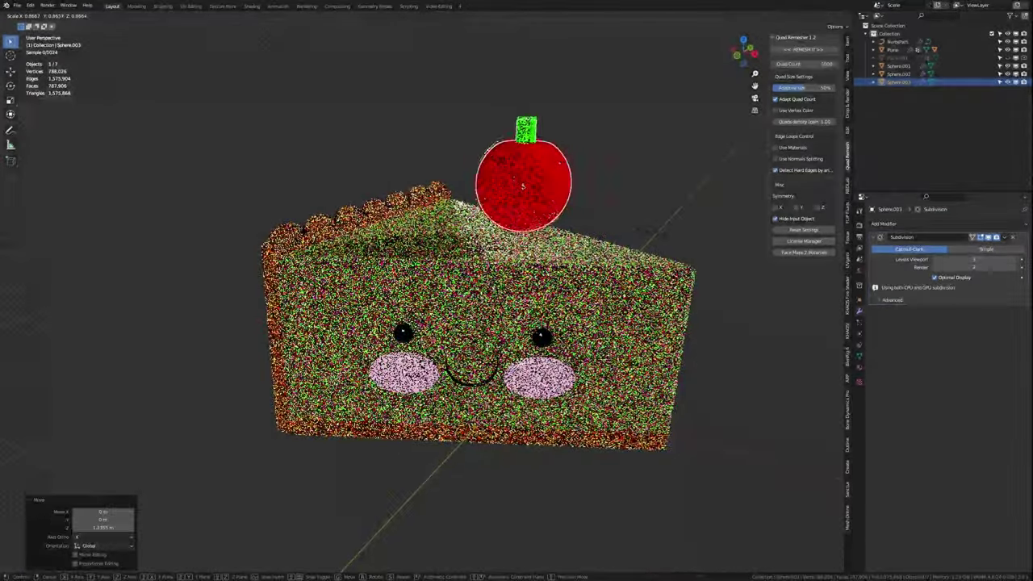
Step: Add a camera and align it to the current view of the cake
{"action": "mouse_move", "coordinate": [531, 217]}
{"action": "middle_mouse_down"}
{"action": "mouse_move", "coordinate": [511, 254]}
{"action": "mouse_move", "coordinate": [662, 323]}
{"action": "middle_mouse_up"}
{"action": "scroll", "coordinate": [520, 246], "scroll_direction": "up", "scroll_amount": 4}
{"action": "scroll", "coordinate": [520, 253], "scroll_direction": "up", "scroll_amount": 2}
{"action": "scroll", "coordinate": [512, 253], "scroll_direction": "down", "scroll_amount": 5}
{"action": "key", "text": "shift+a"}
{"action": "left_click", "coordinate": [569, 421]}
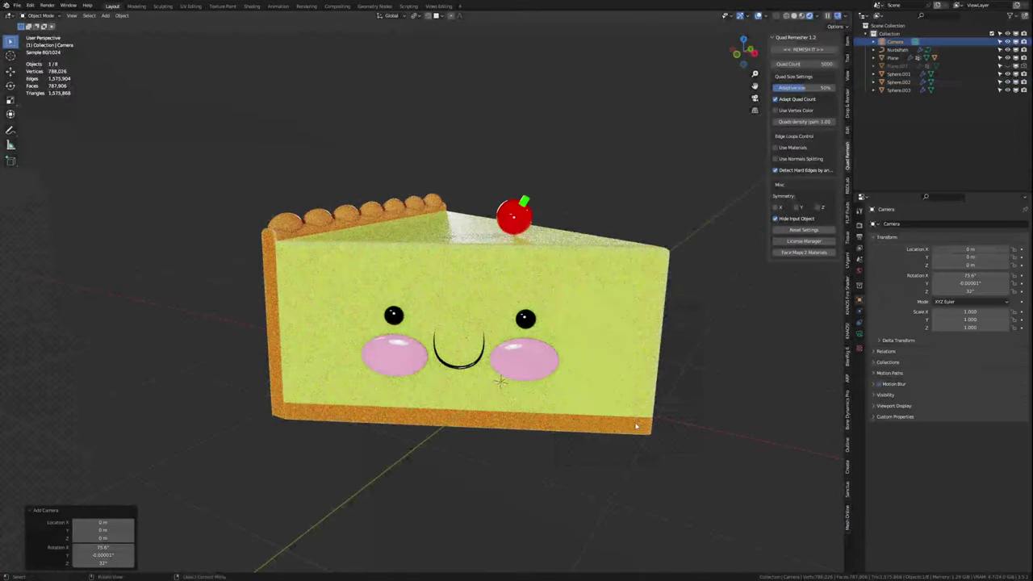
{"action": "key", "text": "ctrl+alt+KP_0"}
Step: Move the camera along Z twice to frame the cake slice
{"action": "key", "text": "g"}
{"action": "key", "text": "z"}
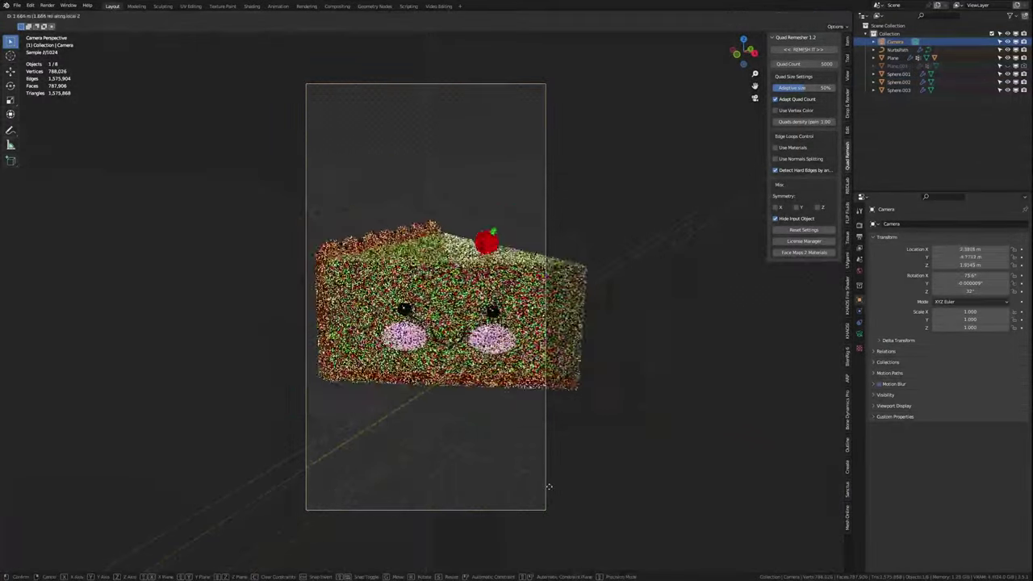
{"action": "left_click", "coordinate": [547, 483]}
{"action": "key", "text": "g"}
{"action": "key", "text": "z"}
{"action": "key", "text": "z"}
{"action": "left_click", "coordinate": [510, 475]}
Step: Lower the cherry vertically so it sits on the cake top
{"action": "left_click", "coordinate": [457, 245]}
{"action": "key", "text": "KP_Decimal"}
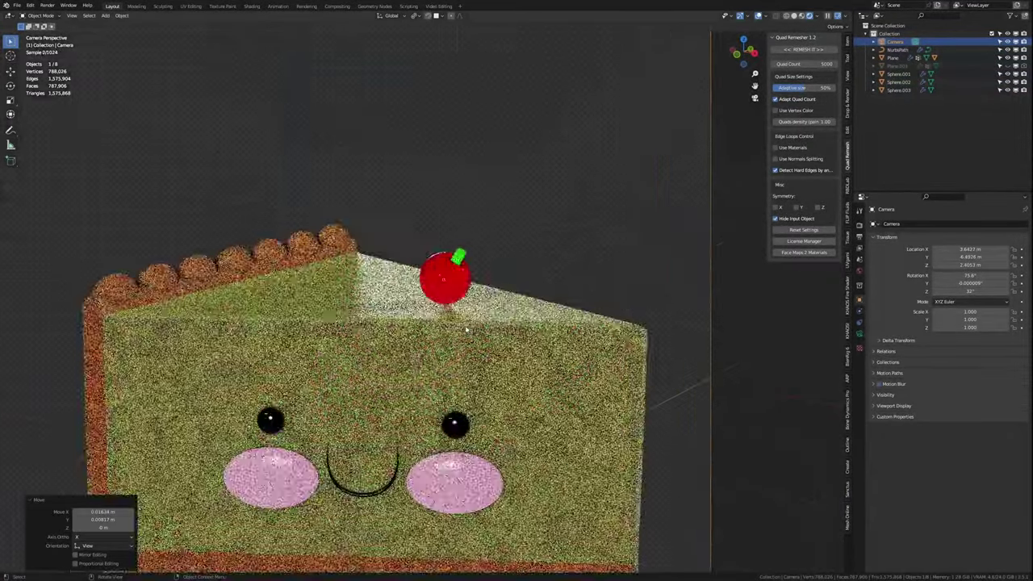
{"action": "key", "text": "KP_1"}
{"action": "key", "text": "g"}
{"action": "key", "text": "z"}
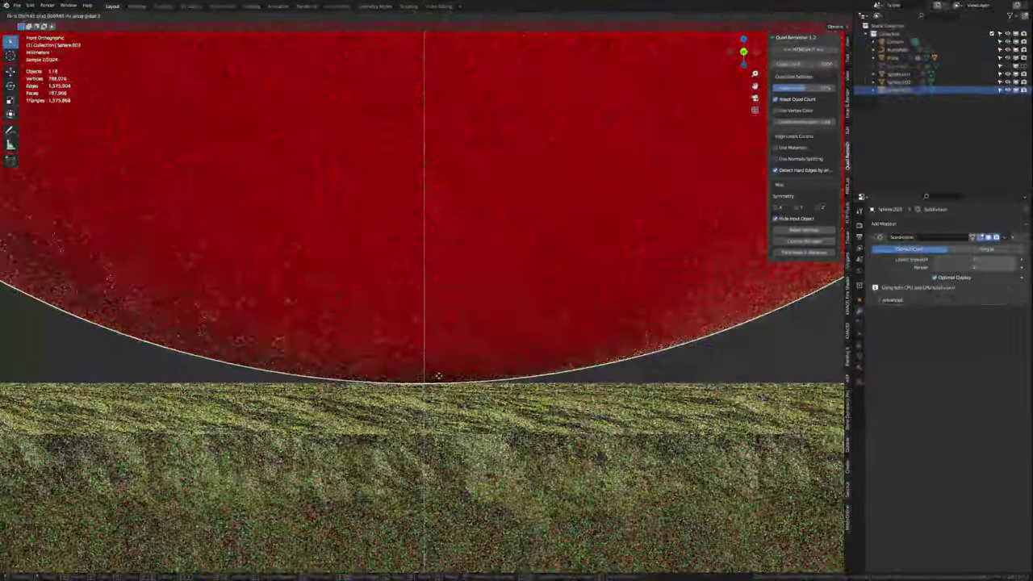
{"action": "left_click", "coordinate": [449, 362]}
Step: Return to camera view in solid shading, select the cake body and save
{"action": "key", "text": "KP_0"}
{"action": "left_click", "coordinate": [795, 16]}
{"action": "scroll", "coordinate": [470, 376], "scroll_direction": "down", "scroll_amount": 6}
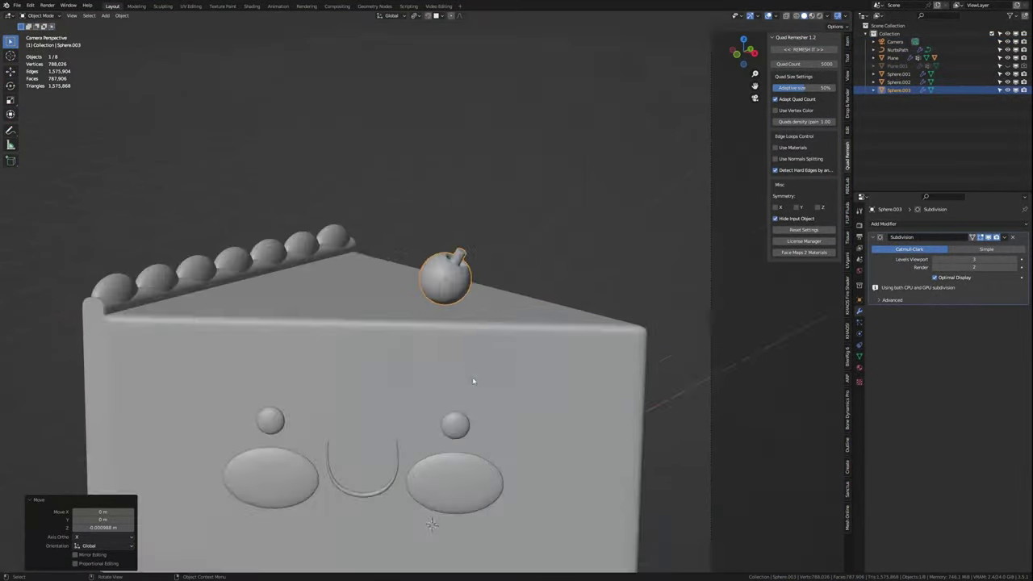
{"action": "left_click", "coordinate": [474, 337]}
{"action": "key", "text": "ctrl+s"}
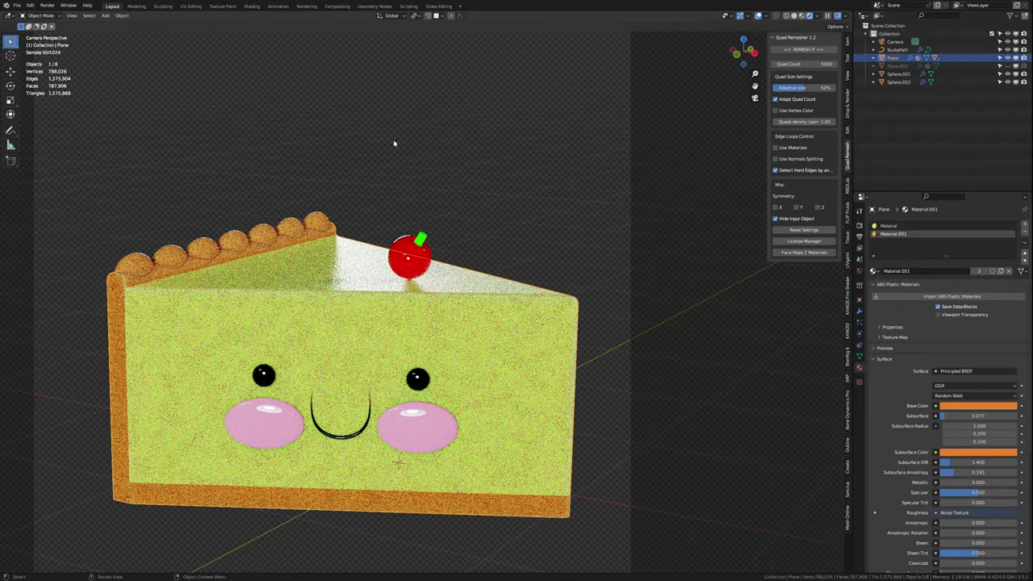
{"action": "middle_click_drag", "start_coordinate": [394, 145], "coordinate": [463, 172]}
{"action": "key", "text": "shift+a"}
Step: Add a circle mesh and lower it to the base of the cake
{"action": "left_click", "coordinate": [514, 187]}
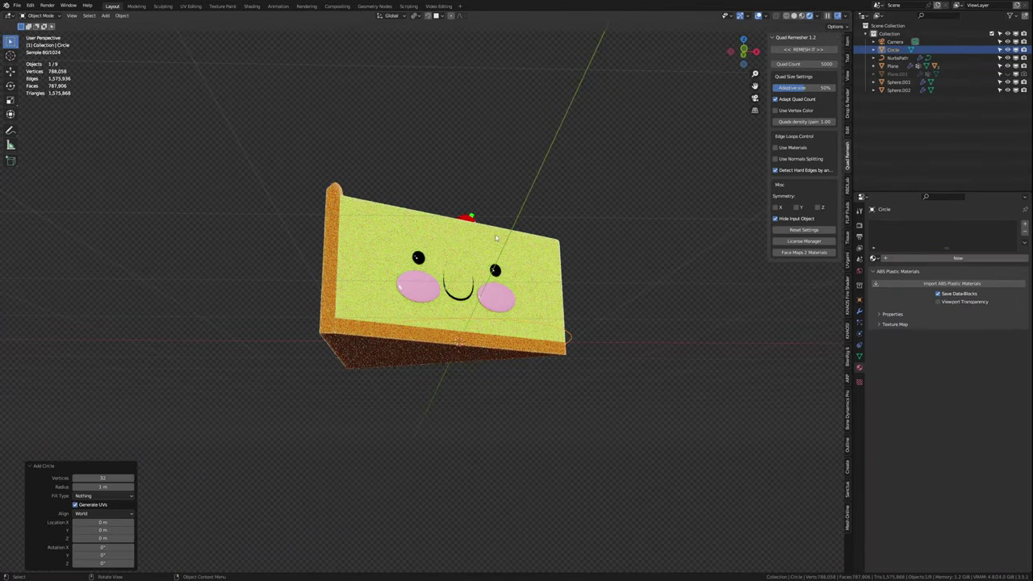
{"action": "left_click", "coordinate": [795, 15]}
{"action": "key", "text": "KP_1"}
{"action": "key", "text": "g"}
{"action": "key", "text": "z"}
{"action": "key", "text": "g"}
{"action": "key", "text": "z"}
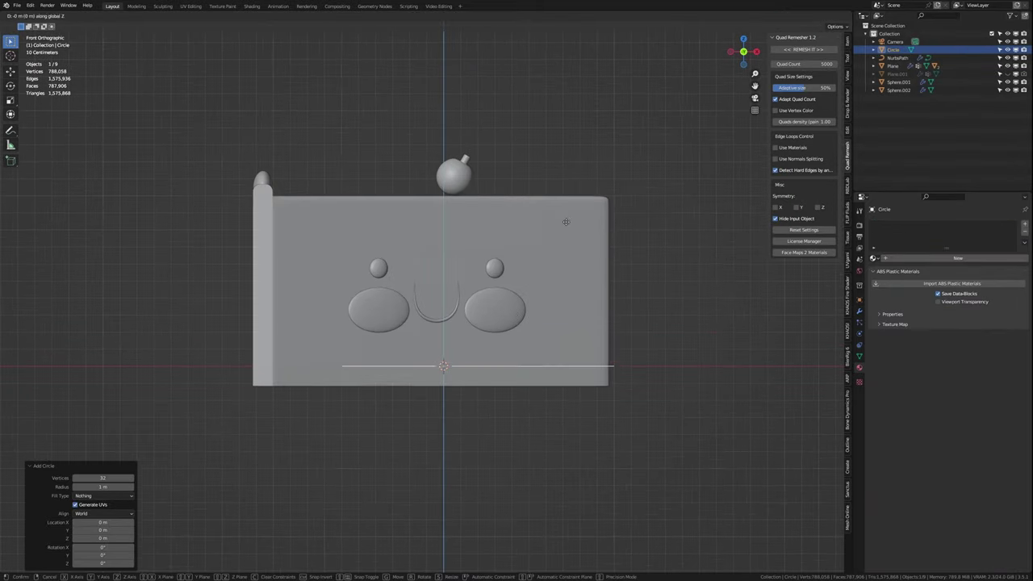
{"action": "left_click", "coordinate": [565, 234]}
{"action": "middle_click_drag", "start_coordinate": [565, 234], "coordinate": [539, 304]}
Step: Scale the circle up, extrude a wide outer ring, fill the centre and add subdivision
{"action": "key", "text": "Tab"}
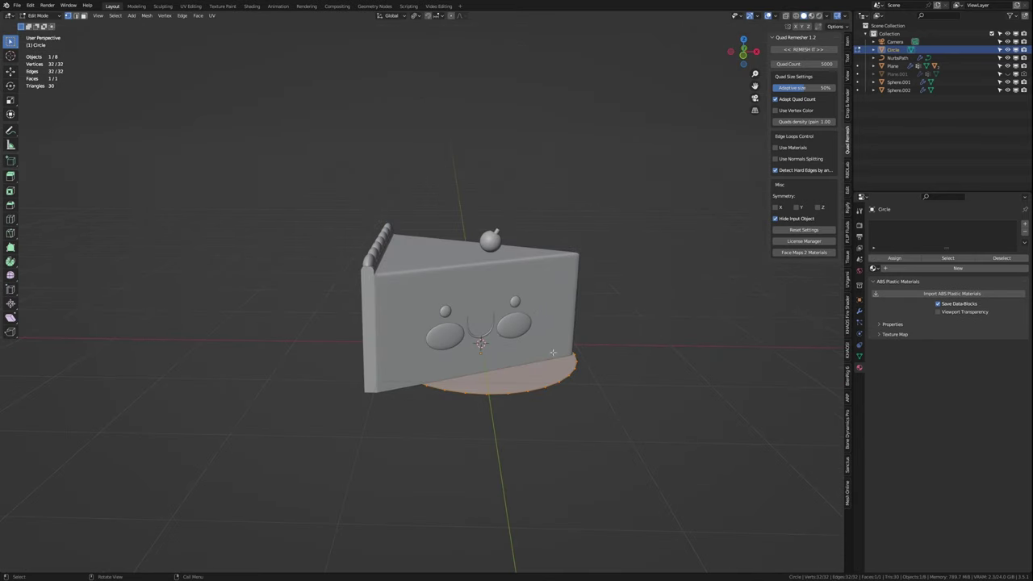
{"action": "left_click", "coordinate": [556, 366]}
{"action": "key", "text": "s"}
{"action": "left_click", "coordinate": [645, 362]}
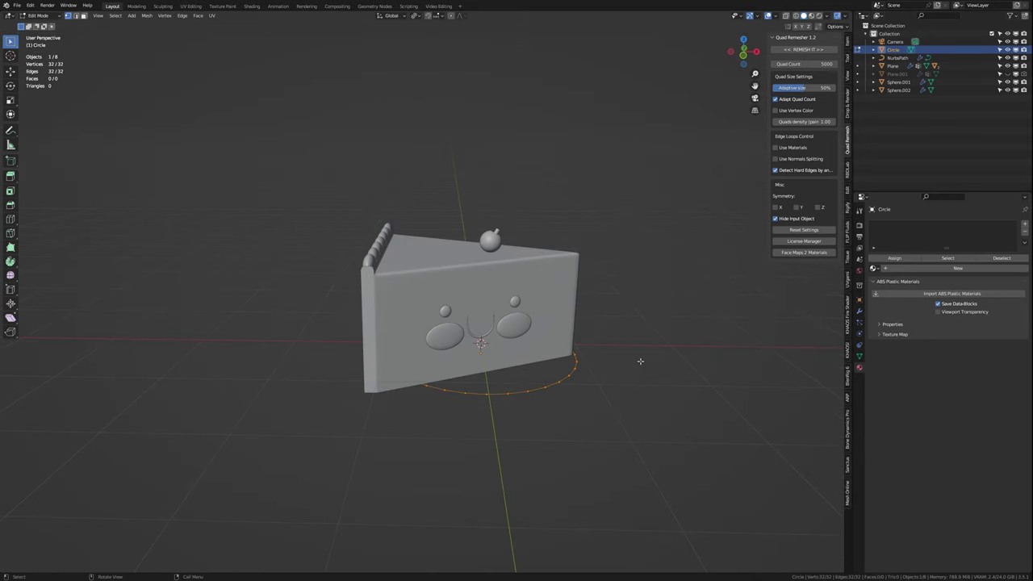
{"action": "key", "text": "KP_7"}
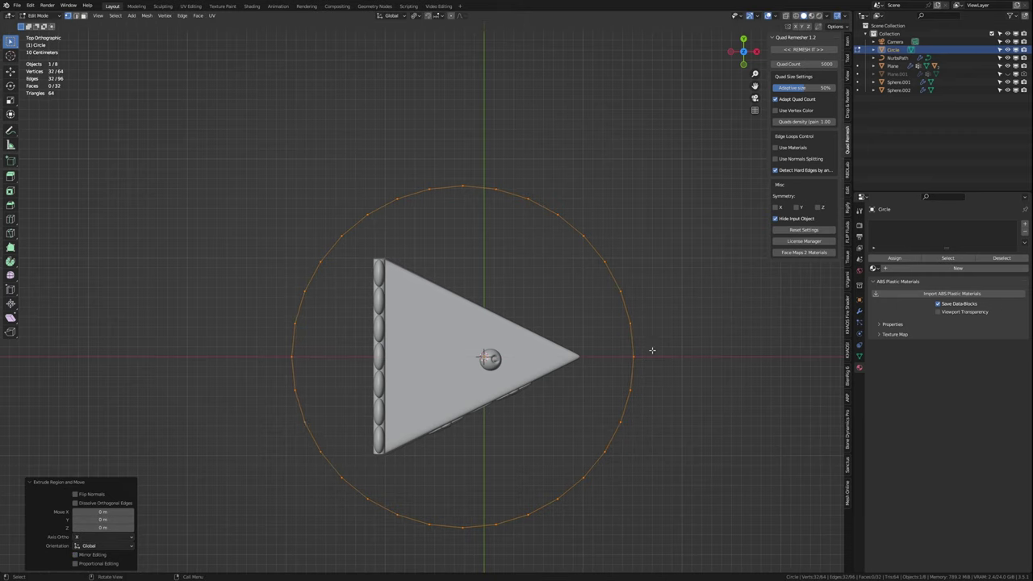
{"action": "key", "text": "s"}
{"action": "left_click", "coordinate": [805, 362]}
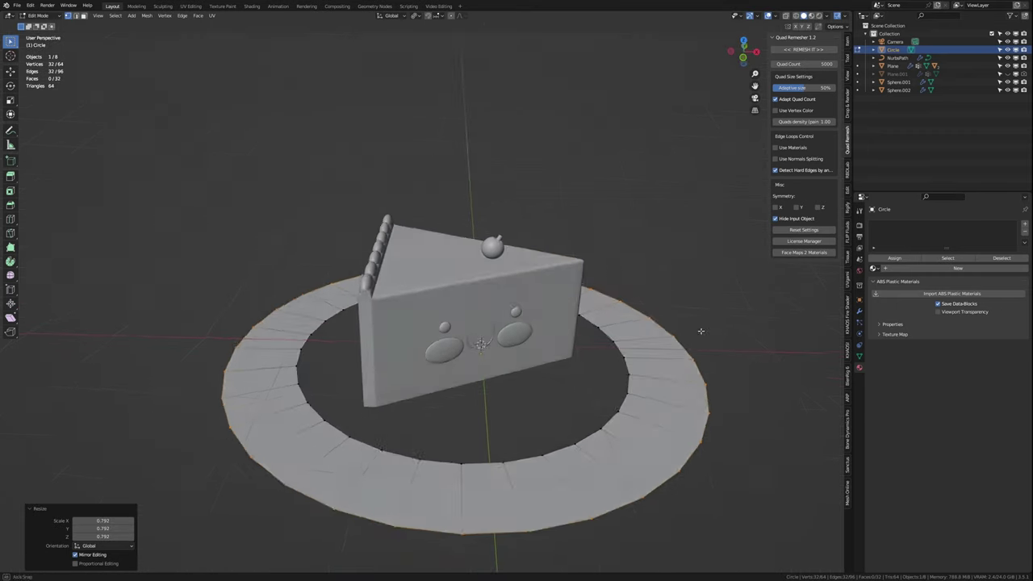
{"action": "key", "text": "Tab"}
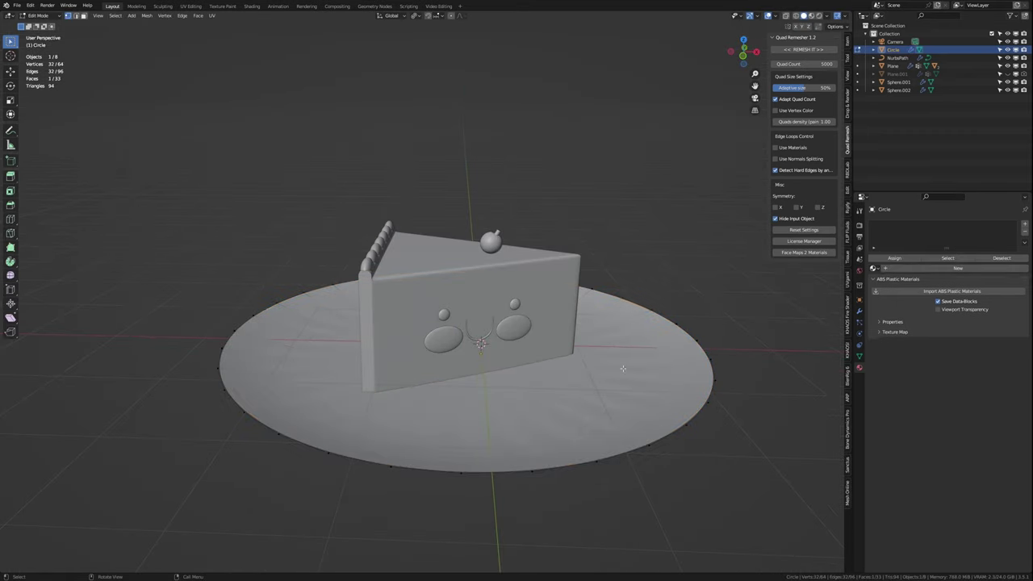
{"action": "left_click", "coordinate": [859, 312]}
{"action": "middle_click_drag", "start_coordinate": [565, 242], "coordinate": [573, 307]}
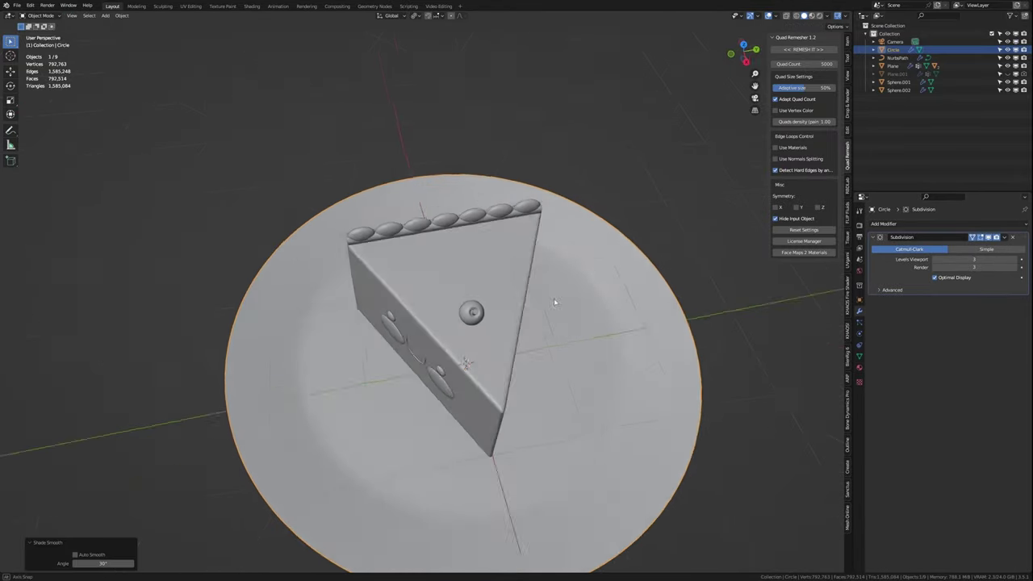
Step: Add a 0.01 m Solidify modifier to the plate and cut an edge loop across it
{"action": "middle_click_drag", "start_coordinate": [555, 302], "coordinate": [613, 283]}
{"action": "left_click", "coordinate": [883, 224]}
{"action": "left_click", "coordinate": [883, 352]}
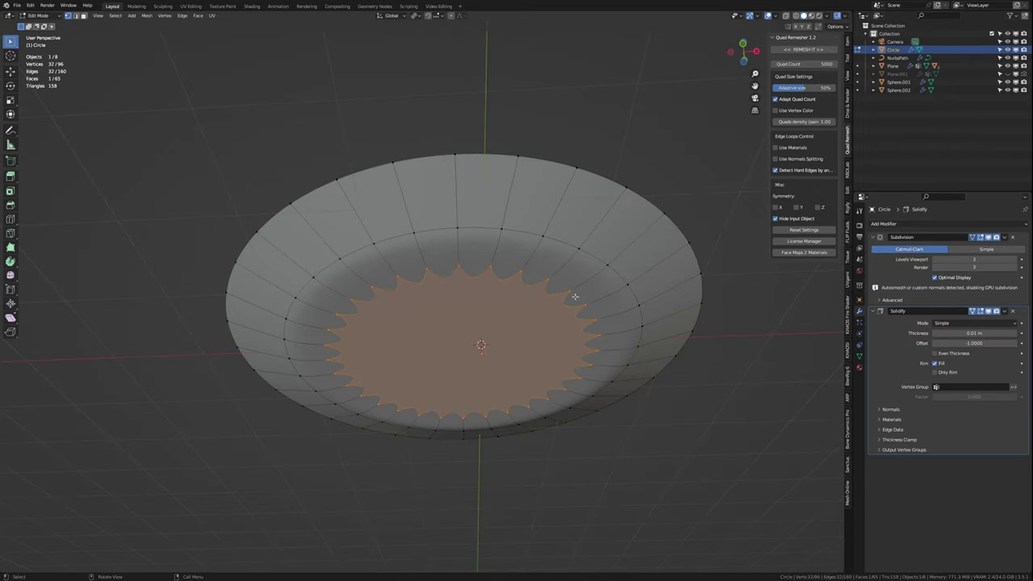
{"action": "left_click", "coordinate": [601, 278]}
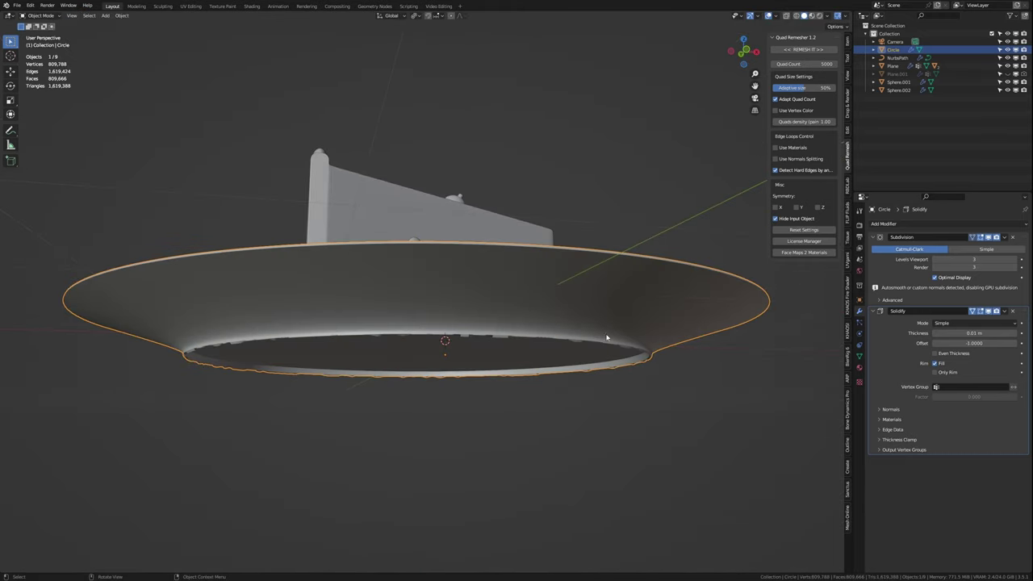
{"action": "right_click", "coordinate": [681, 323]}
Step: Smooth-shade the plate, loop-cut the inner rim and extrude the inner floor down 0.12 m
{"action": "left_click", "coordinate": [681, 323]}
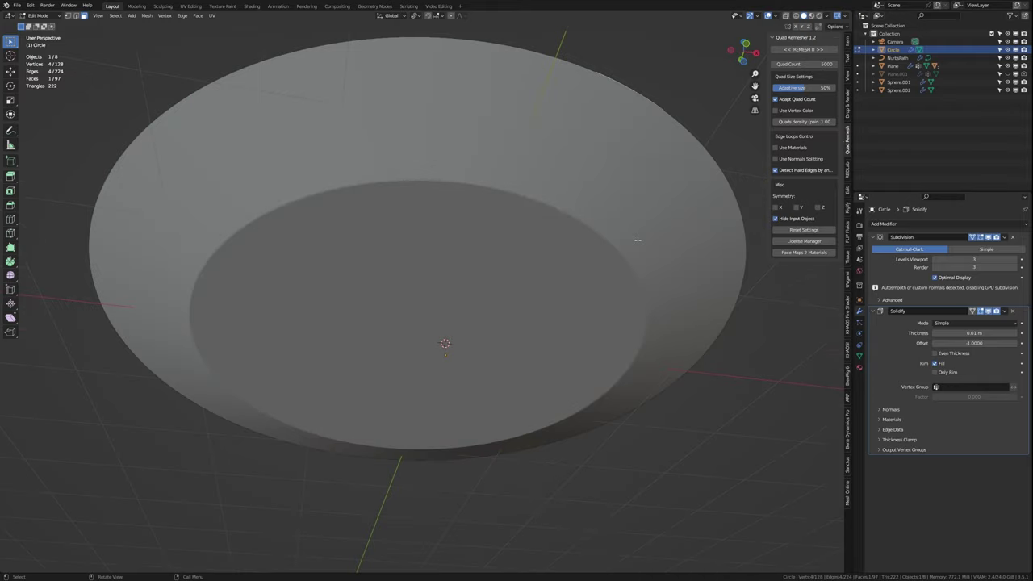
{"action": "left_click", "coordinate": [552, 204]}
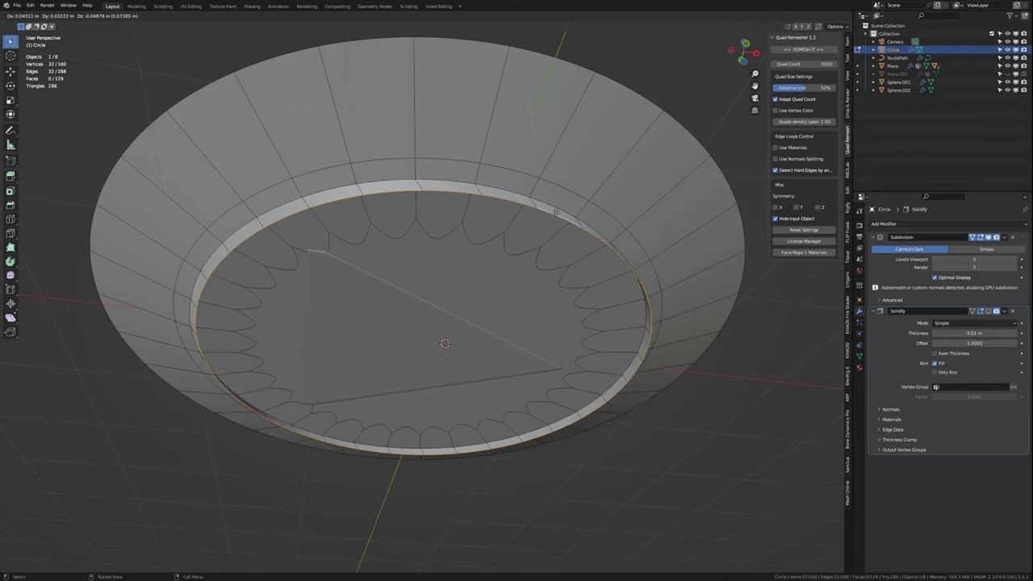
{"action": "left_click", "coordinate": [529, 212]}
{"action": "key", "text": "ctrl+r"}
{"action": "left_click_drag", "start_coordinate": [529, 212], "coordinate": [546, 225]}
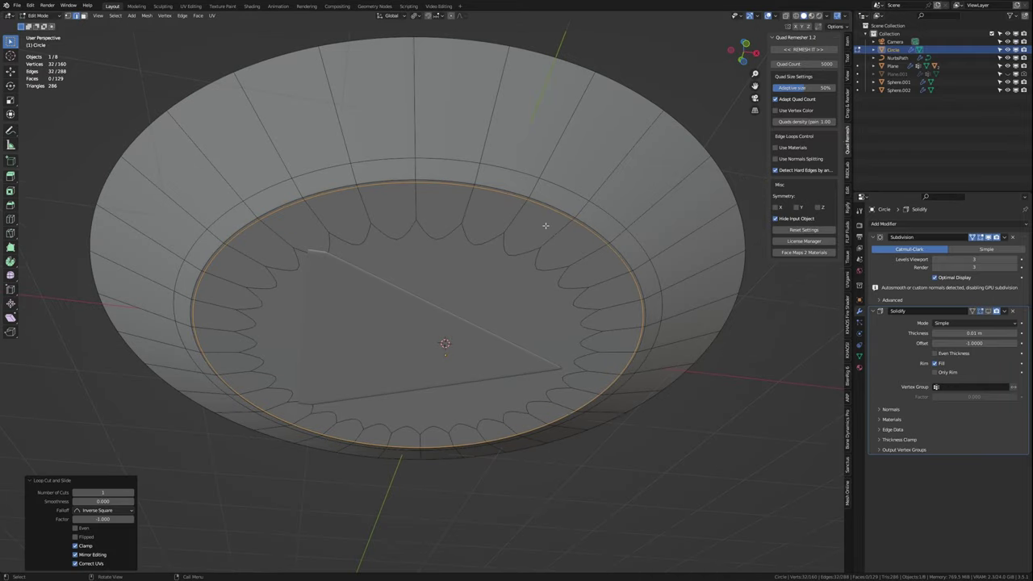
{"action": "key", "text": "ctrl+KP_Add"}
{"action": "key", "text": "e"}
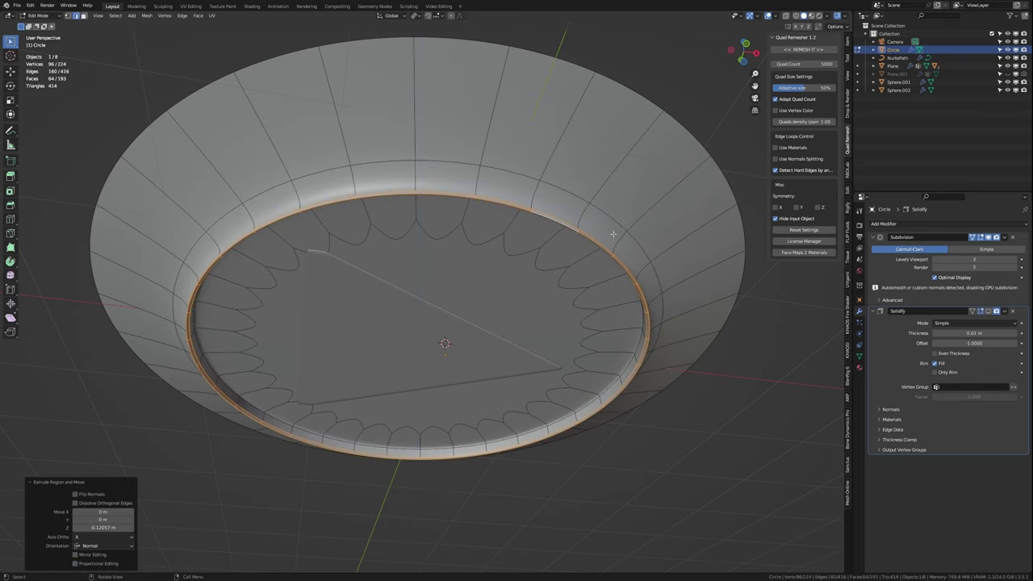
{"action": "left_click", "coordinate": [992, 312]}
Step: Add another edge loop near the plate rim and check the smoothed shape
{"action": "mouse_move", "coordinate": [614, 242]}
{"action": "middle_mouse_down"}
{"action": "mouse_move", "coordinate": [627, 300]}
{"action": "mouse_move", "coordinate": [619, 293]}
{"action": "middle_mouse_up"}
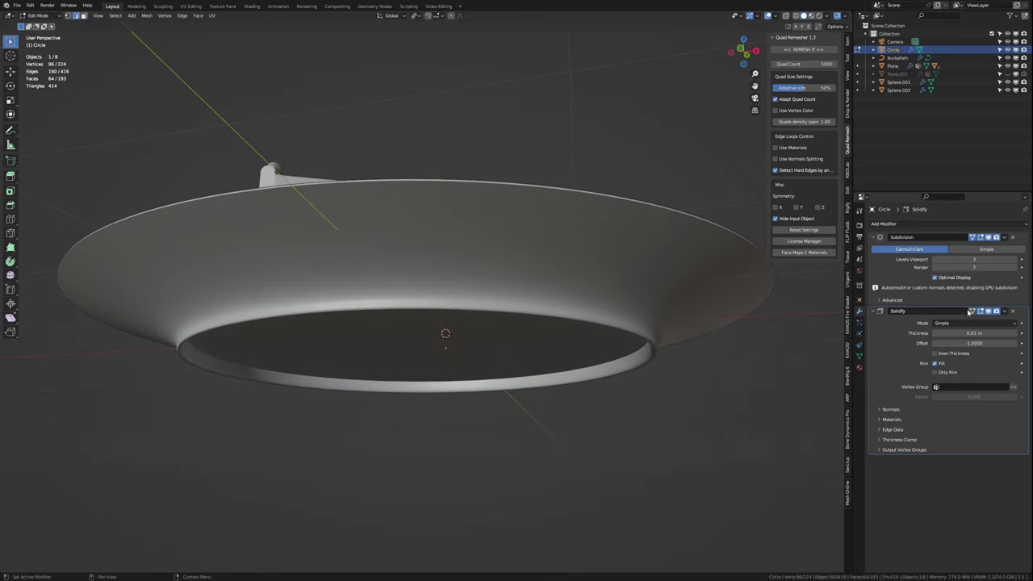
{"action": "left_click", "coordinate": [549, 305]}
{"action": "left_click", "coordinate": [549, 305]}
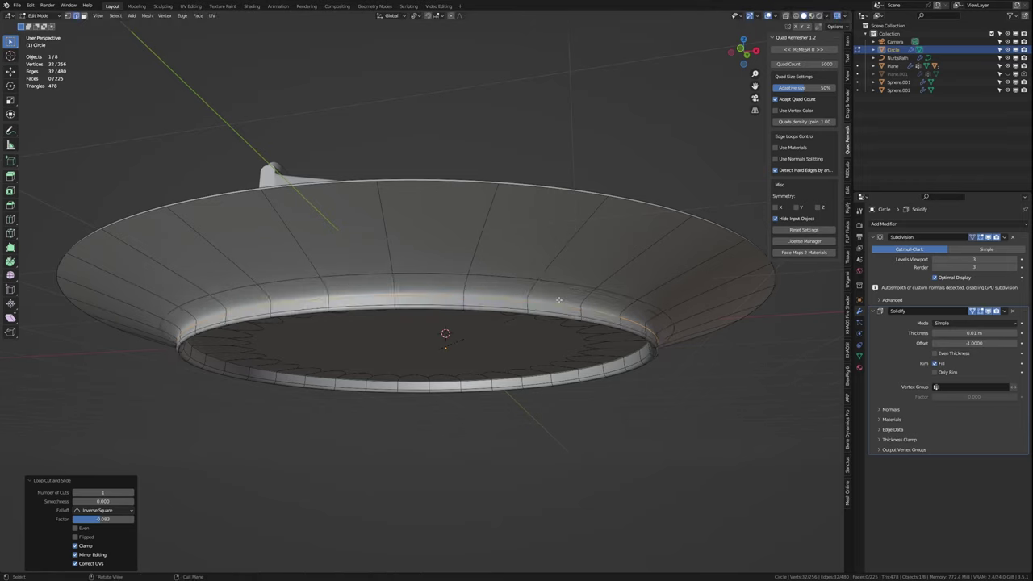
{"action": "key", "text": "Tab"}
{"action": "mouse_move", "coordinate": [549, 304]}
{"action": "middle_mouse_down"}
{"action": "mouse_move", "coordinate": [565, 303]}
{"action": "mouse_move", "coordinate": [559, 290]}
{"action": "mouse_move", "coordinate": [550, 301]}
{"action": "middle_mouse_up"}
{"action": "key", "text": "Tab"}
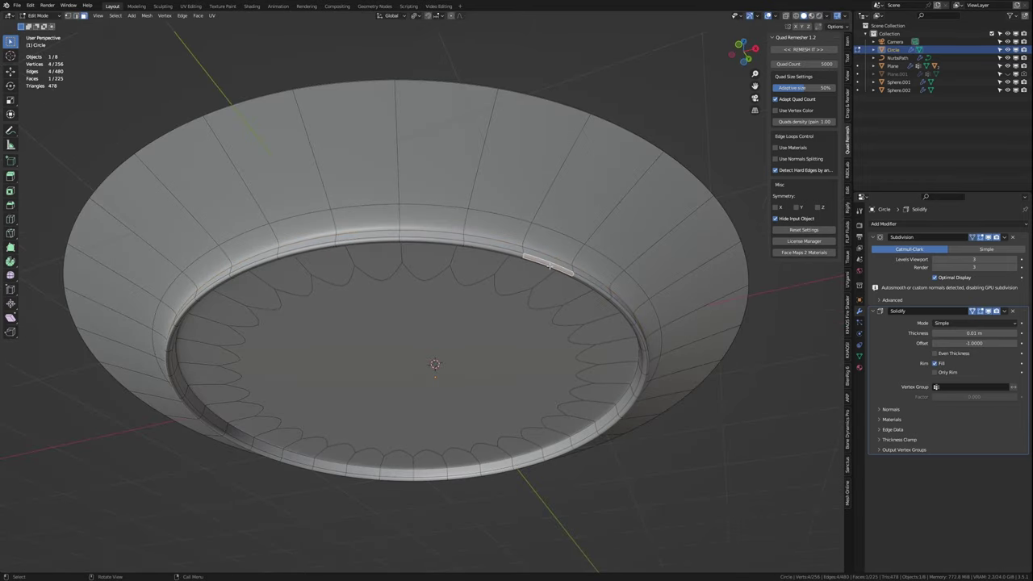
Step: Select a single rim face loop and move it vertically
{"action": "left_click", "coordinate": [549, 264], "text": "alt"}
{"action": "left_click", "coordinate": [524, 255], "text": "alt"}
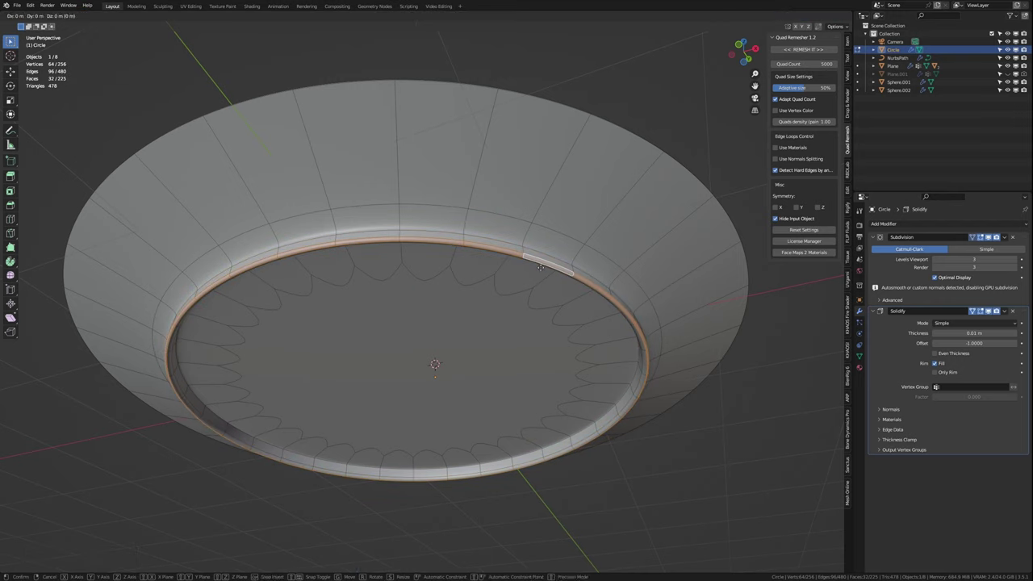
{"action": "left_click", "coordinate": [538, 256], "text": "alt"}
{"action": "left_click", "coordinate": [549, 264], "text": "alt"}
{"action": "left_click", "coordinate": [528, 254], "text": "alt"}
{"action": "key", "text": "g"}
{"action": "key", "text": "z"}
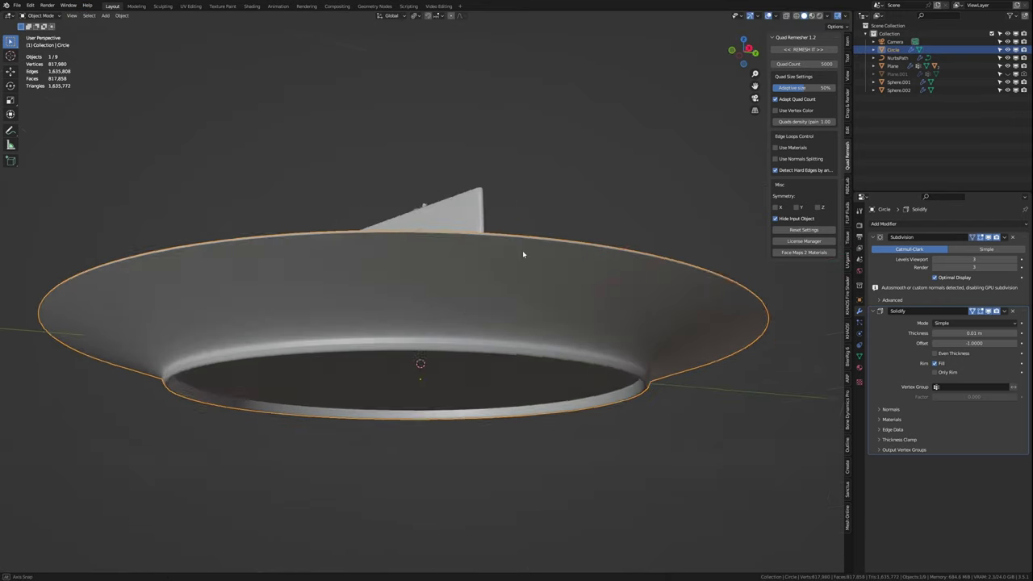
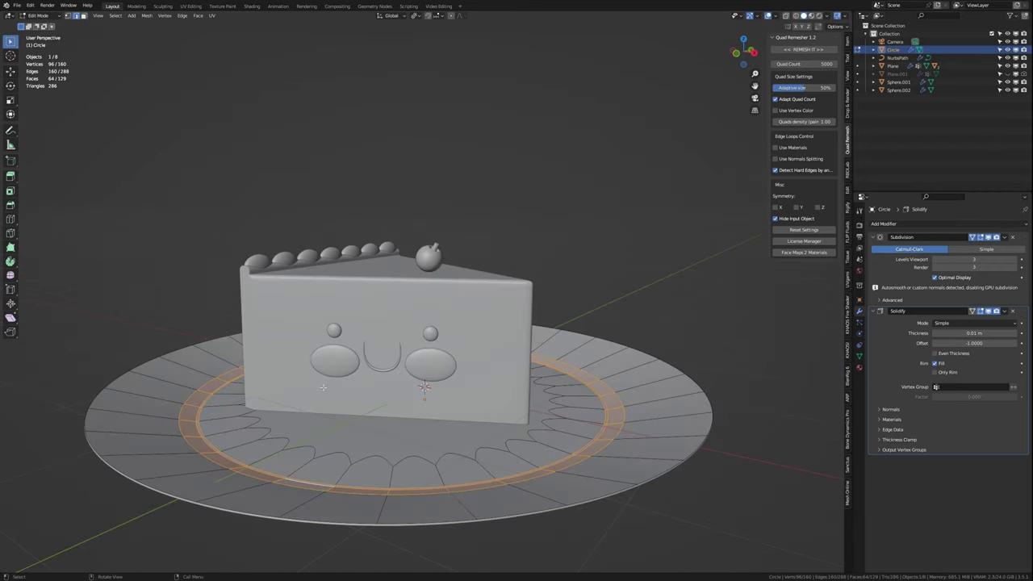
Step: Select an edge on the plate and undo the unwanted extra extruded ring
{"action": "left_click", "coordinate": [213, 446]}
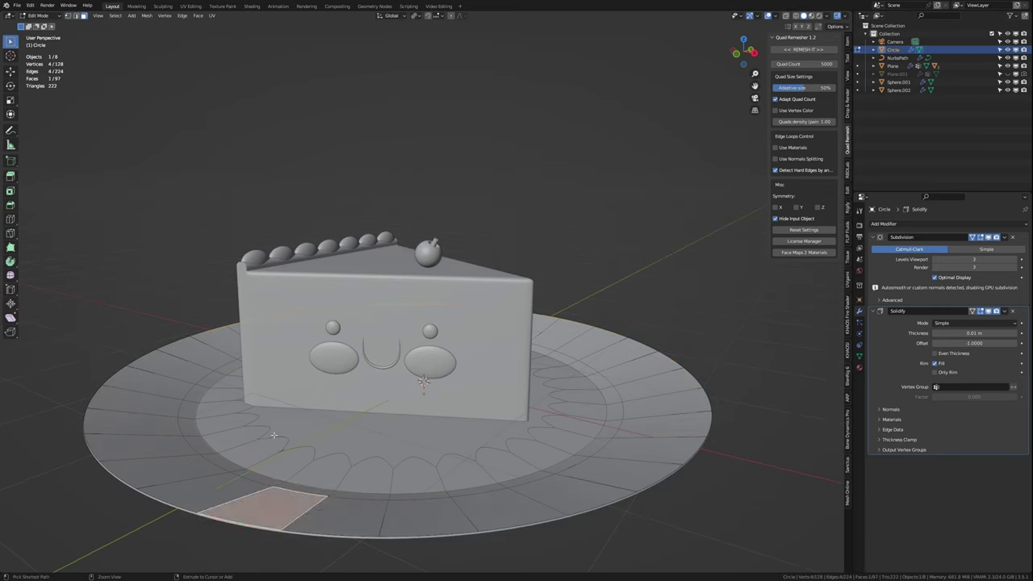
{"action": "key", "text": "Tab"}
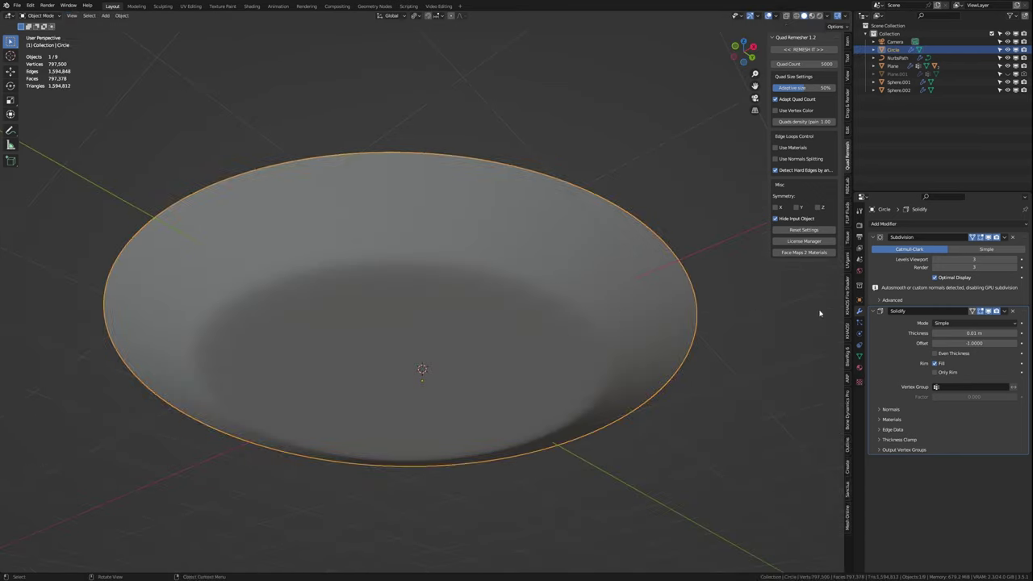
{"action": "key", "text": "Tab"}
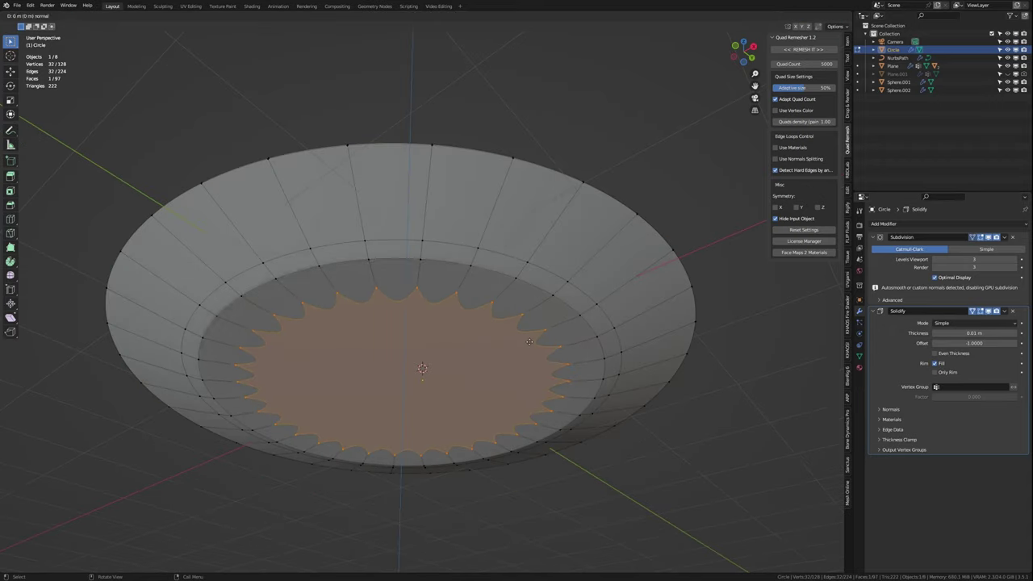
{"action": "right_click", "coordinate": [528, 341]}
{"action": "key", "text": "ctrl+z"}
{"action": "key", "text": "ctrl+shift+z"}
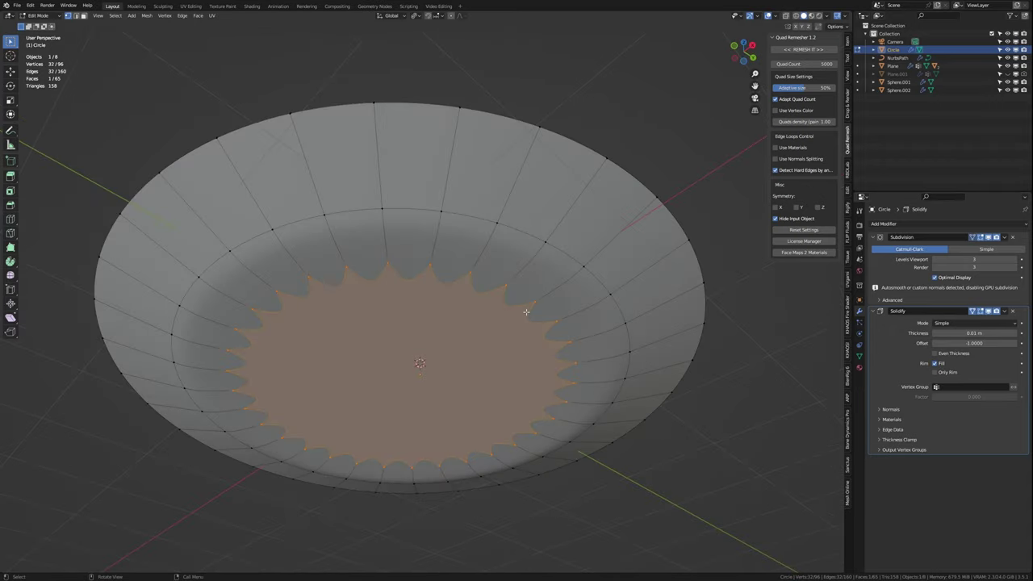
Step: Separate the plate's underside edge ring into its own object, Circle.001
{"action": "left_click", "coordinate": [526, 234]}
{"action": "key", "text": "p"}
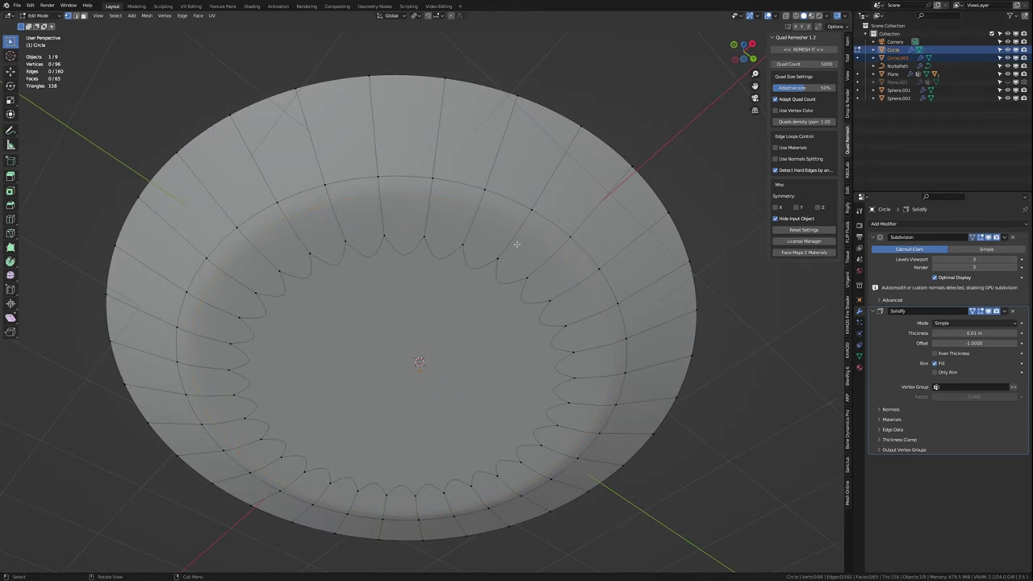
{"action": "left_click", "coordinate": [516, 242]}
{"action": "key", "text": "Tab"}
{"action": "left_click", "coordinate": [636, 234]}
Step: Extrude the separated ring's edge upward into a thin foot-ring wall
{"action": "key", "text": "Tab"}
{"action": "key", "text": "e"}
{"action": "left_click", "coordinate": [611, 270]}
{"action": "mouse_move", "coordinate": [611, 270]}
{"action": "middle_mouse_down"}
{"action": "mouse_move", "coordinate": [607, 307]}
{"action": "mouse_move", "coordinate": [564, 334]}
{"action": "middle_mouse_up"}
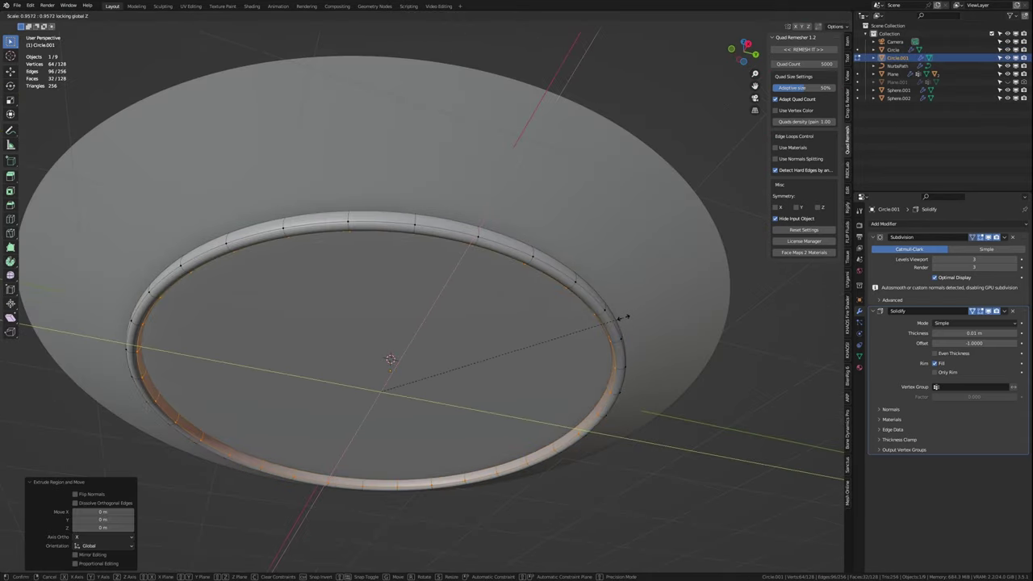
Step: Scale the foot ring to fit beneath the plate
{"action": "key", "text": "Tab"}
{"action": "key", "text": "s"}
{"action": "left_click", "coordinate": [551, 349]}
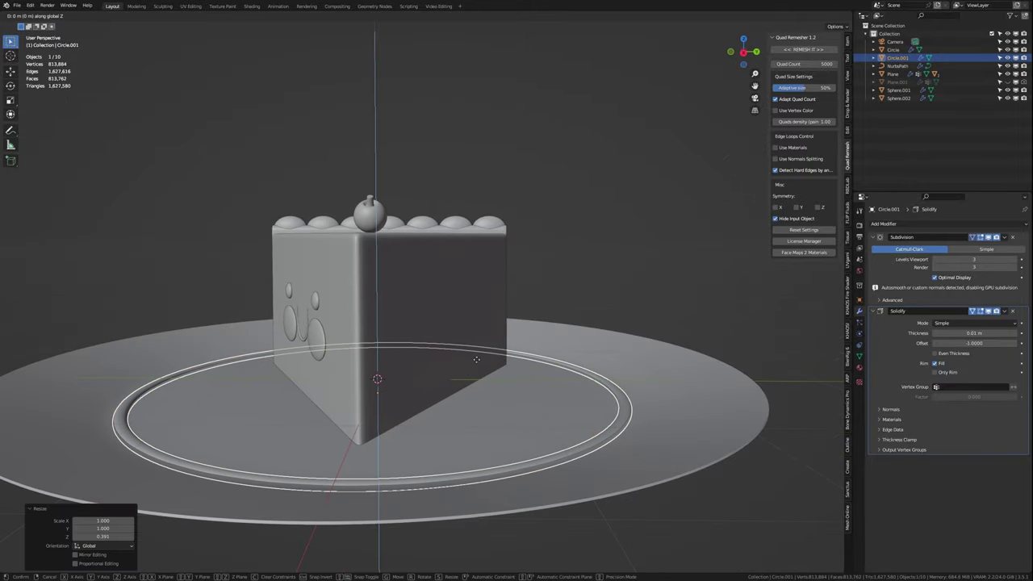
{"action": "middle_click_drag", "start_coordinate": [551, 349], "coordinate": [611, 348]}
Step: Shade the plate and foot ring smooth and preview the scene in Rendered shading
{"action": "left_click", "coordinate": [611, 348], "text": "shift"}
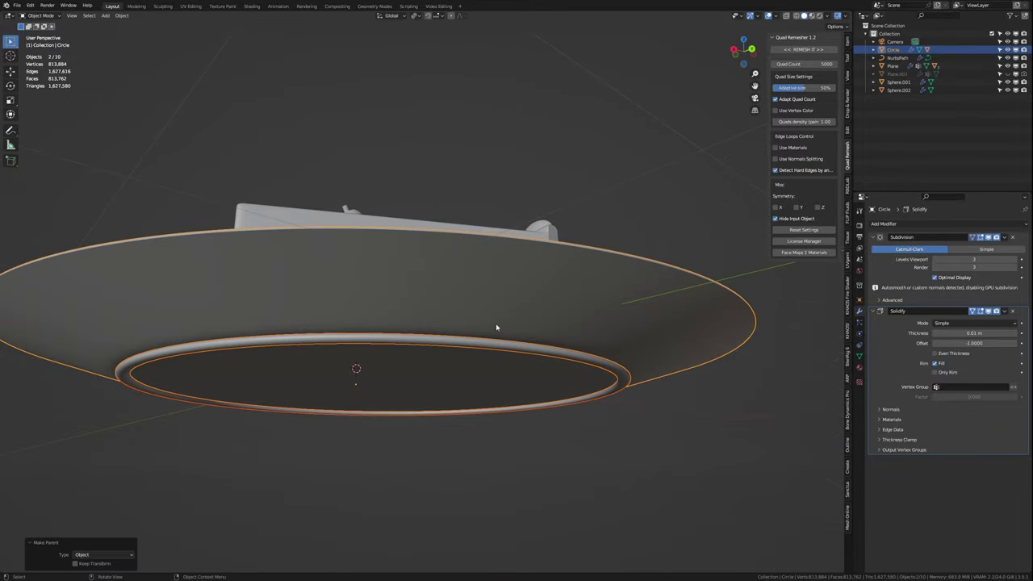
{"action": "right_click", "coordinate": [597, 345]}
{"action": "right_click", "coordinate": [618, 375]}
{"action": "left_click", "coordinate": [621, 385]}
{"action": "key", "text": "z"}
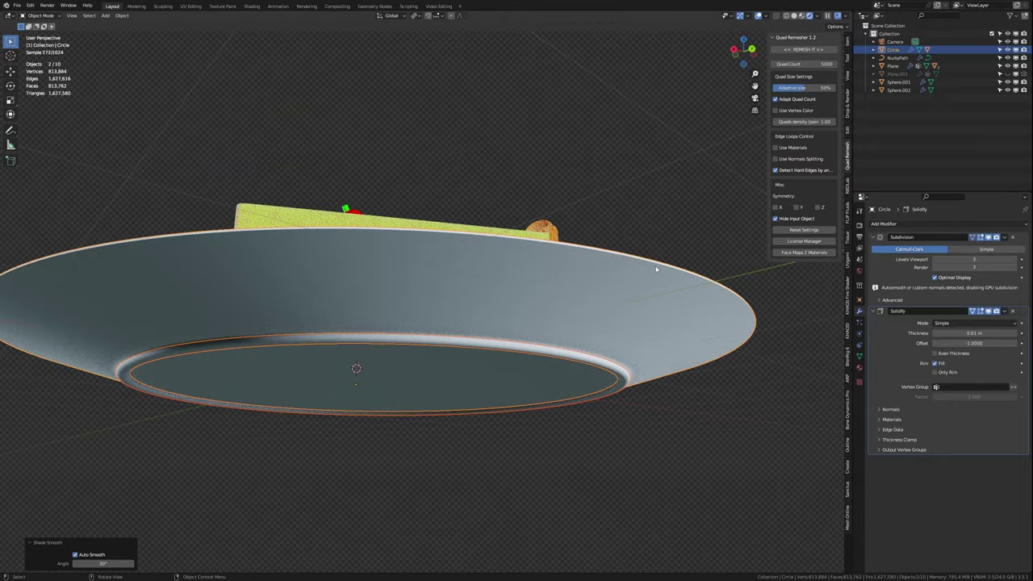
{"action": "mouse_move", "coordinate": [655, 272]}
{"action": "middle_mouse_down"}
{"action": "mouse_move", "coordinate": [768, 316]}
{"action": "mouse_move", "coordinate": [713, 325]}
{"action": "middle_mouse_up"}
Step: Link the plate's material to the foot ring and parent the cake parts to the plate
{"action": "key", "text": "KP_0"}
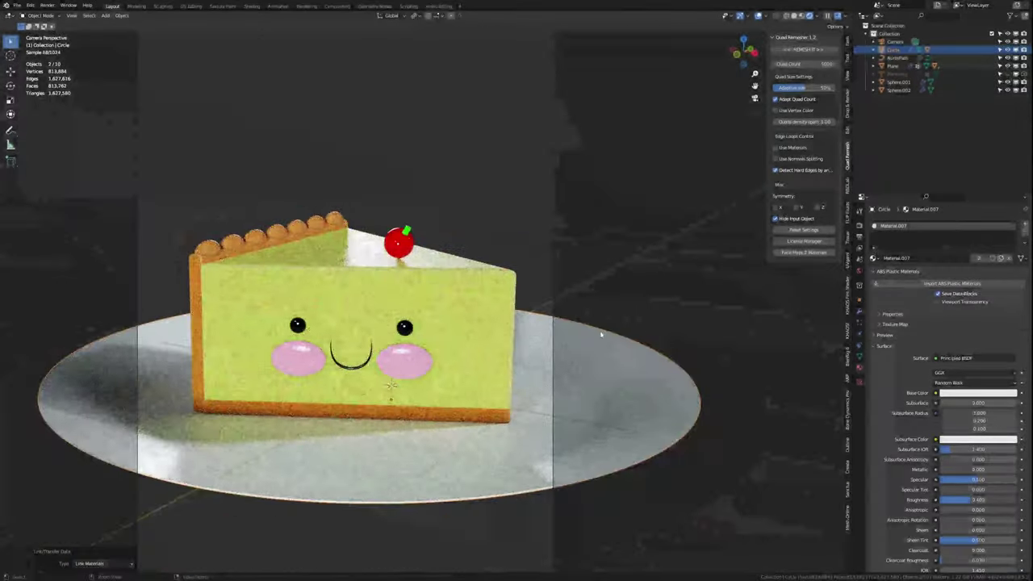
{"action": "key", "text": "ctrl+l"}
{"action": "left_click", "coordinate": [586, 329]}
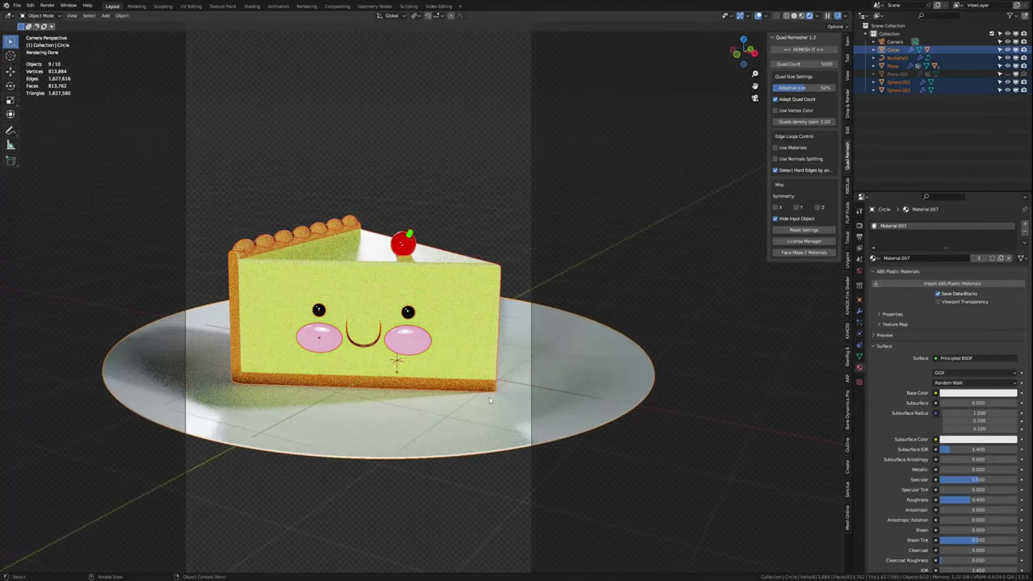
{"action": "left_click", "coordinate": [560, 397]}
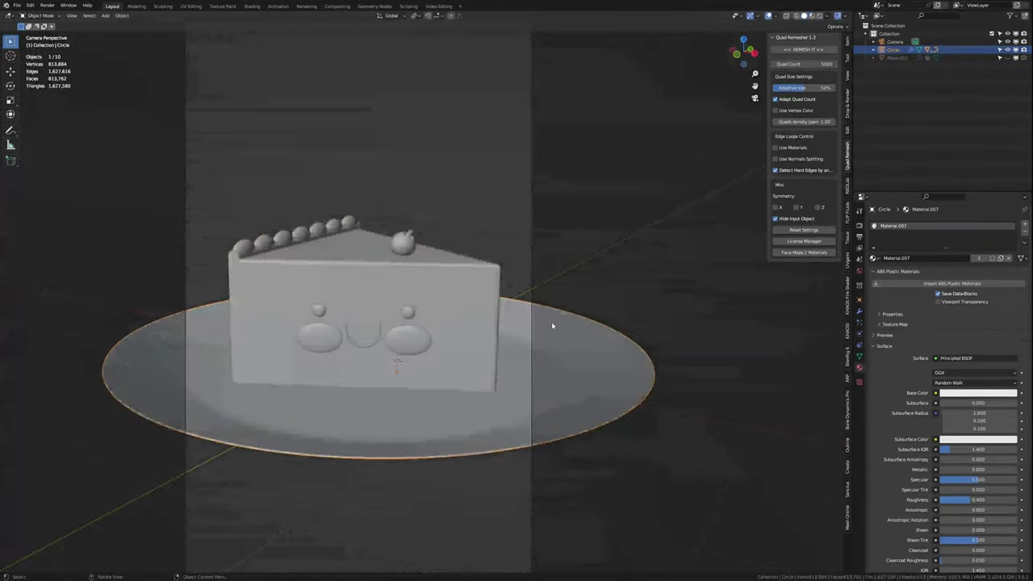
Step: Split a Timeline area off below the 3D viewport
{"action": "scroll", "coordinate": [425, 307], "scroll_direction": "down", "scroll_amount": 2}
{"action": "left_click_drag", "start_coordinate": [20, 569], "coordinate": [19, 476]}
{"action": "left_click", "coordinate": [8, 484]}
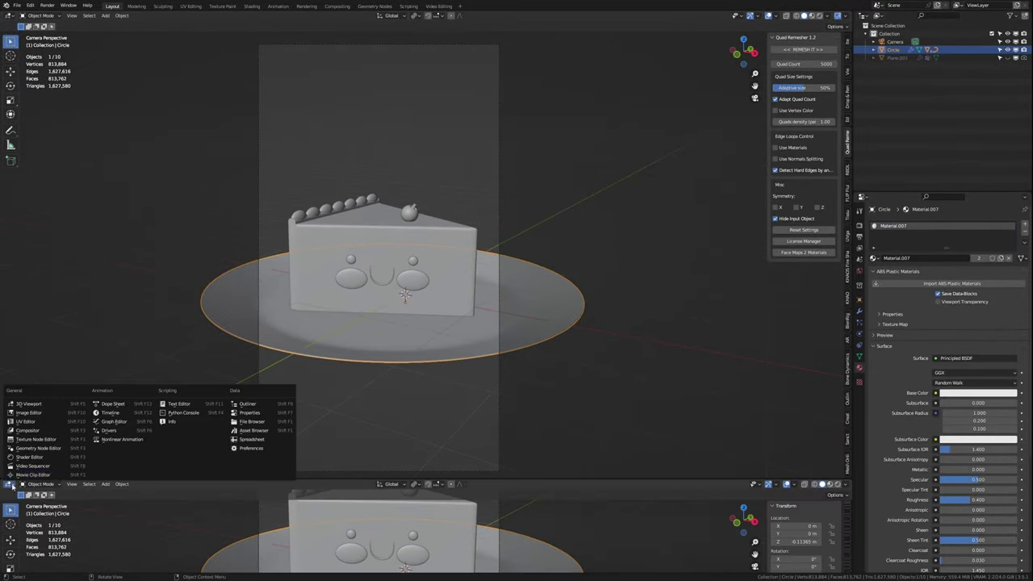
{"action": "left_click", "coordinate": [121, 423]}
Step: Keyframe the plate's starting location far to the right of the camera frame
{"action": "left_click", "coordinate": [215, 385]}
{"action": "key", "text": "i"}
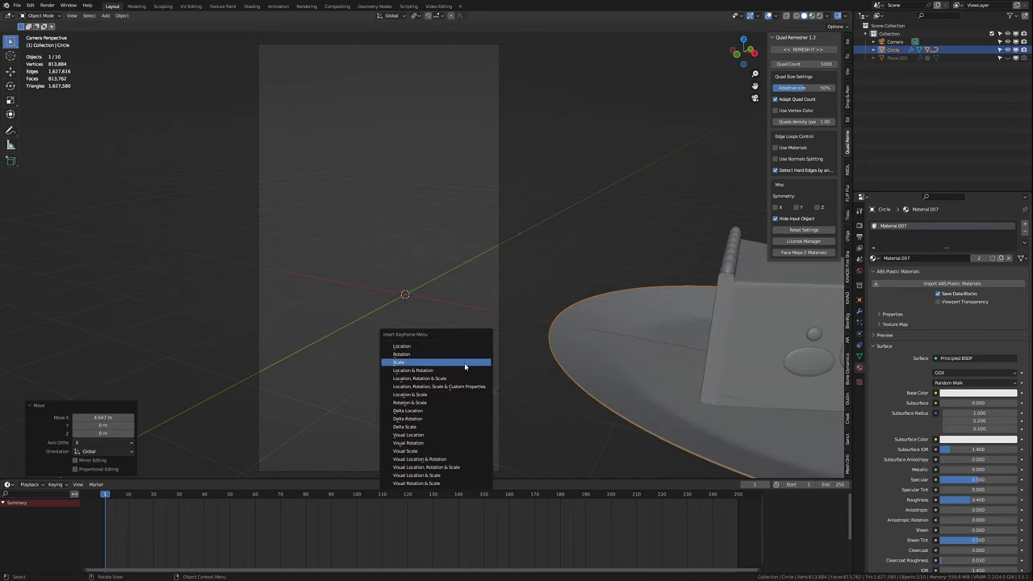
{"action": "left_click", "coordinate": [468, 362]}
{"action": "middle_click_drag", "start_coordinate": [538, 377], "coordinate": [193, 393]}
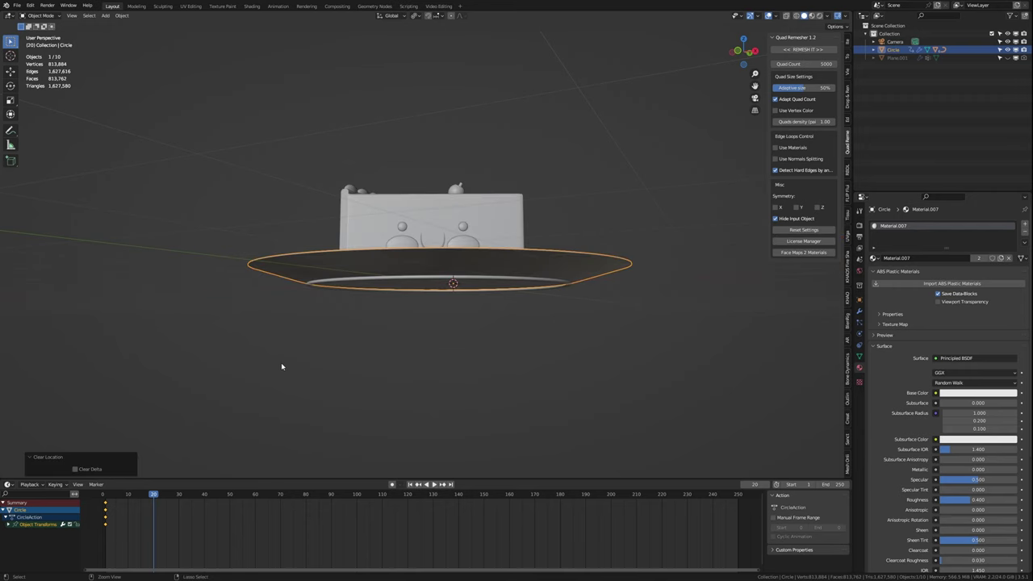
{"action": "key", "text": "KP_0"}
Step: Move the plate along X to the frame centre and keyframe its location at frames 20 and 50
{"action": "key", "text": "g"}
{"action": "key", "text": "x"}
{"action": "left_click", "coordinate": [101, 359]}
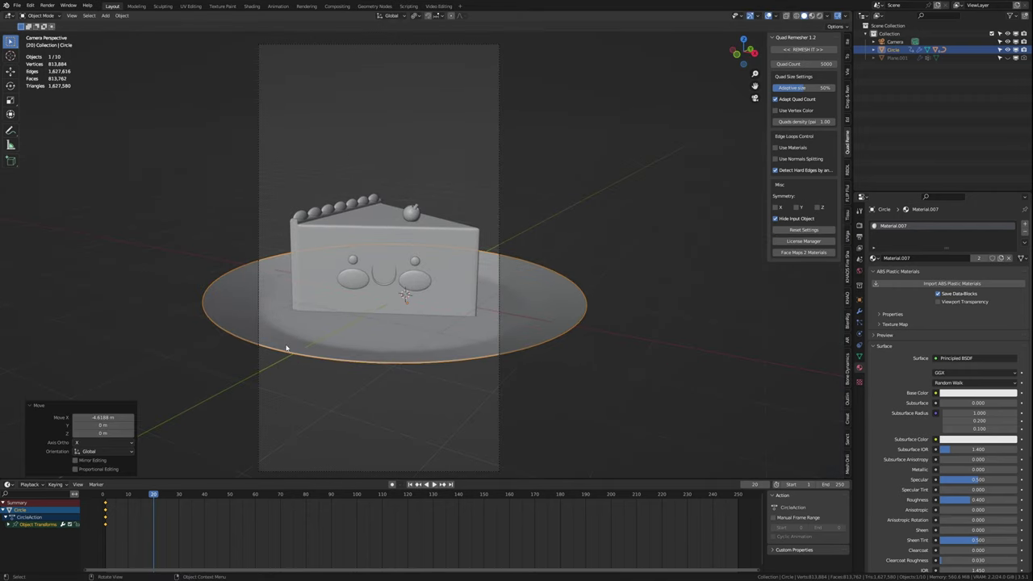
{"action": "key", "text": "i"}
{"action": "left_click", "coordinate": [218, 330]}
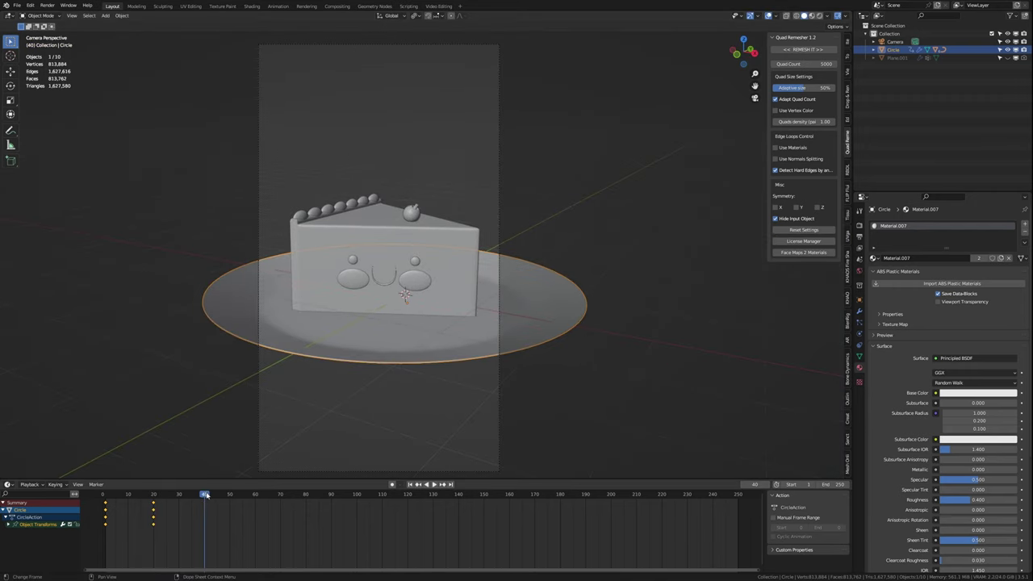
{"action": "key", "text": "i"}
{"action": "left_click", "coordinate": [323, 380]}
{"action": "key", "text": "space"}
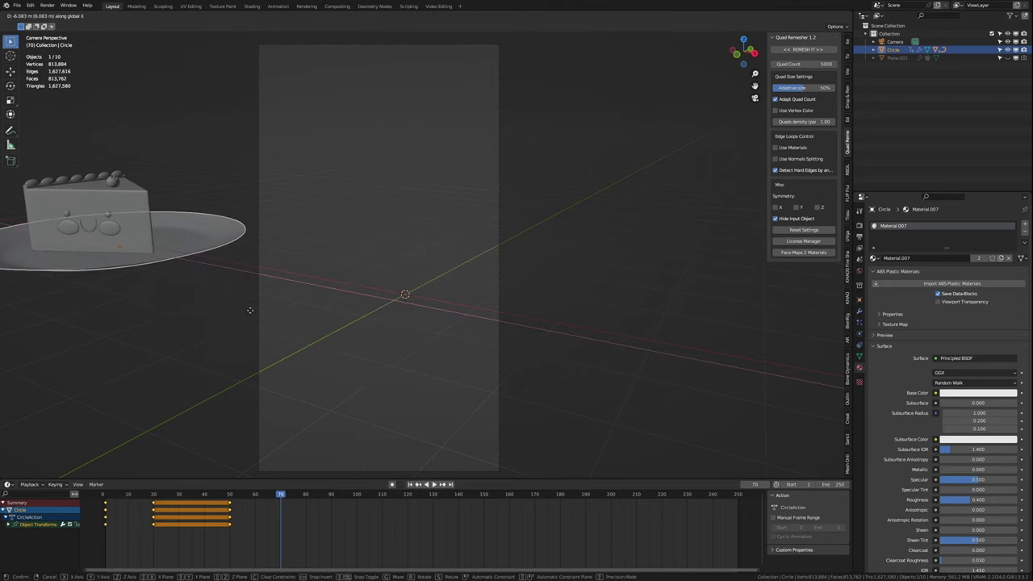
{"action": "key", "text": "space"}
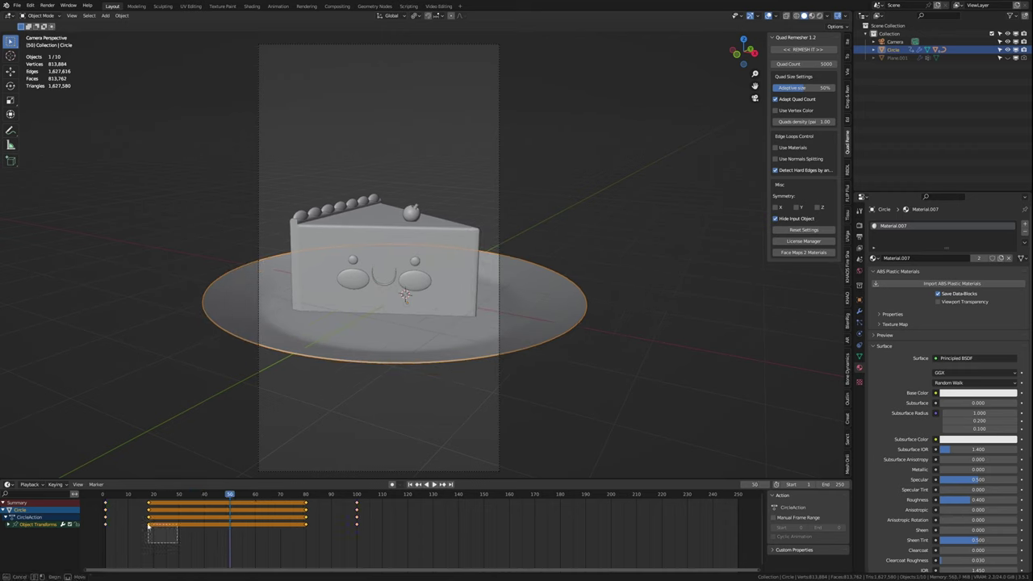
Step: At frame 20, rotate the plate about the Z axis
{"action": "left_click", "coordinate": [154, 494]}
{"action": "key", "text": "r"}
{"action": "key", "text": "z"}
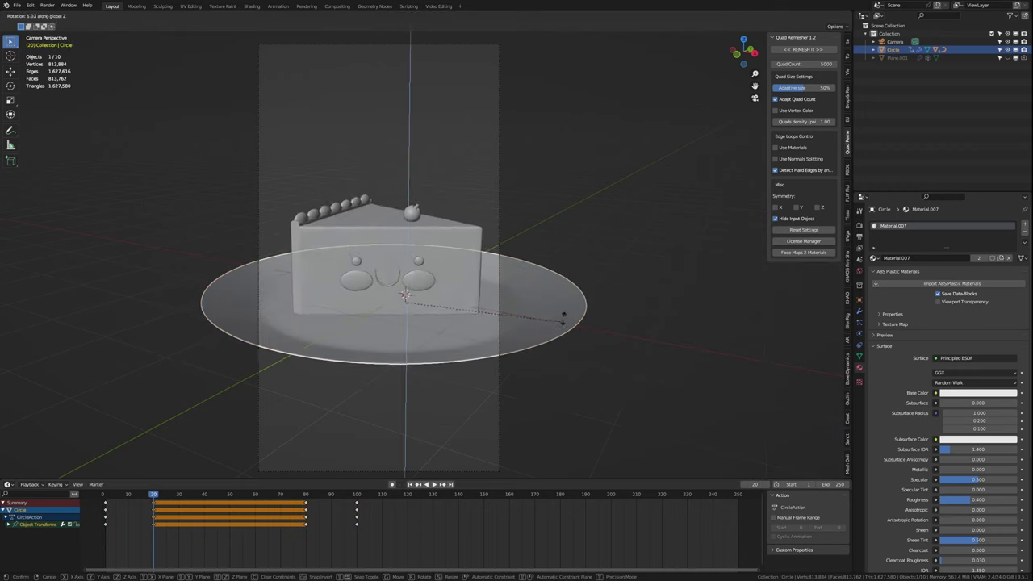
{"action": "left_click", "coordinate": [361, 259]}
{"action": "key", "text": "KP_7"}
{"action": "right_click", "coordinate": [516, 406]}
Step: Set the plate's origin to its geometry and rotate it about Z
{"action": "left_click", "coordinate": [613, 409]}
{"action": "key", "text": "KP_0"}
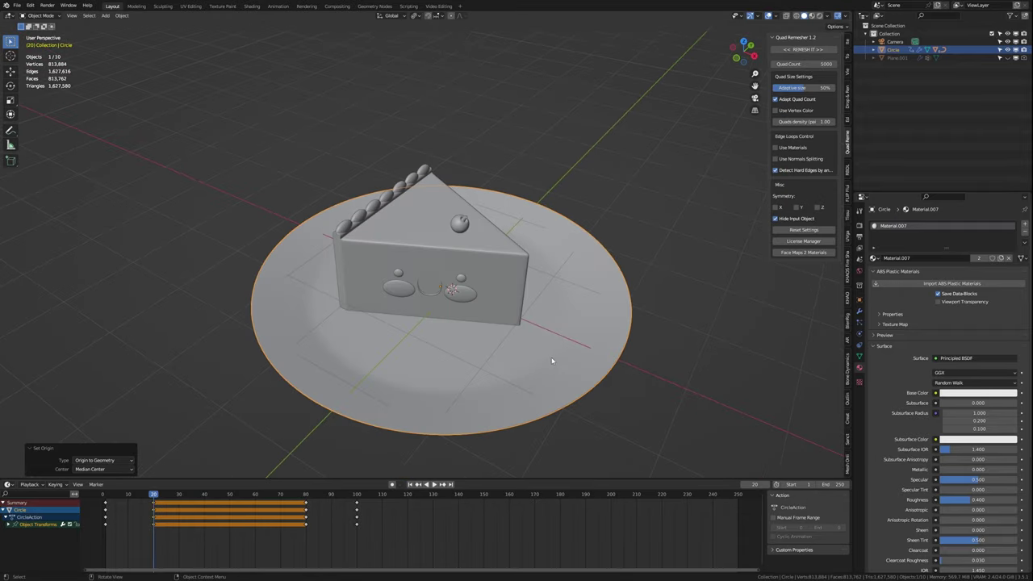
{"action": "key", "text": "r"}
{"action": "key", "text": "z"}
{"action": "left_click", "coordinate": [553, 339]}
Step: Enter the plate's Z rotation in Object properties and keyframe the rotation at frame 20
{"action": "left_click", "coordinate": [858, 300]}
{"action": "left_click_drag", "start_coordinate": [969, 291], "coordinate": [916, 304]}
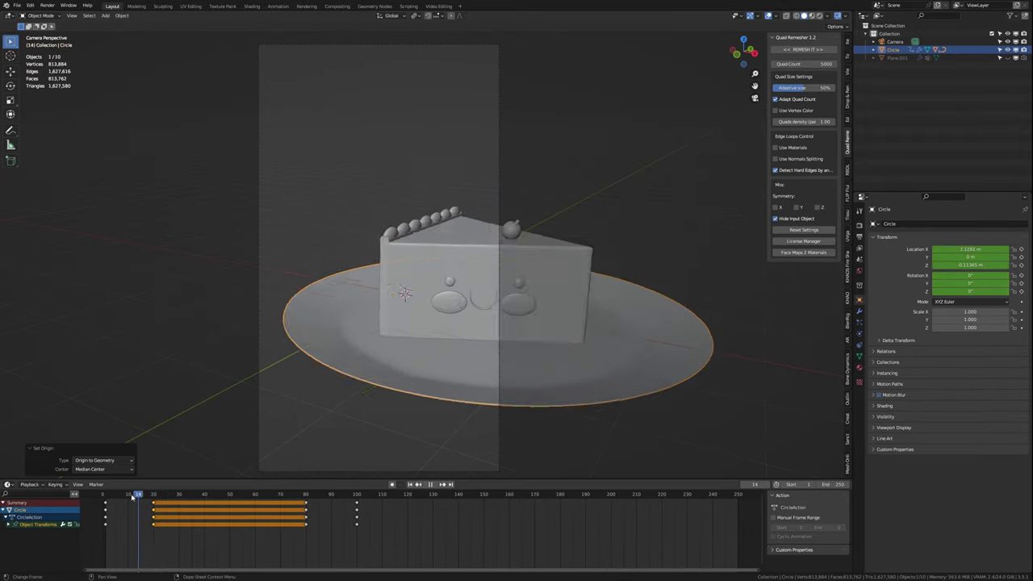
{"action": "key", "text": "space"}
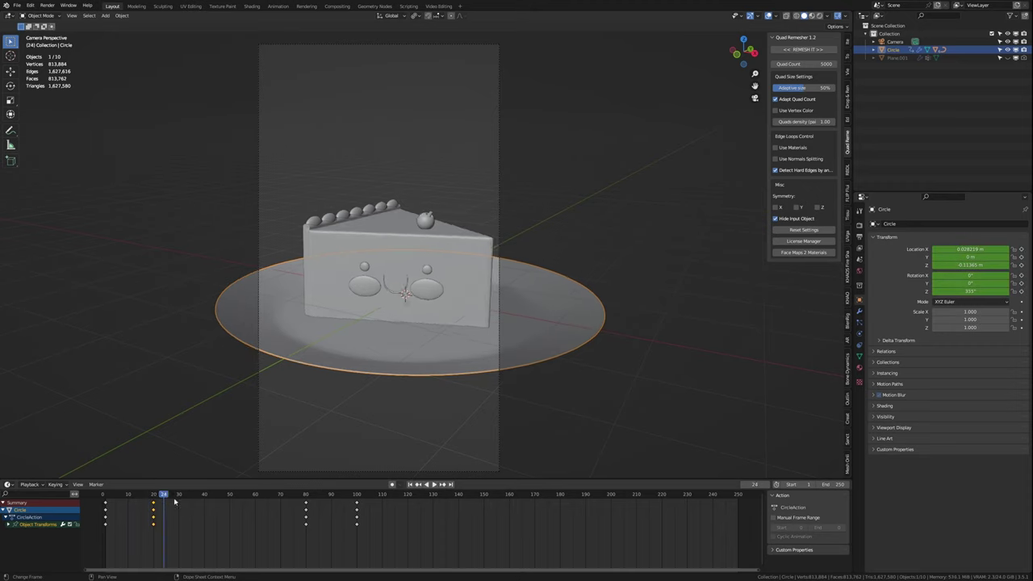
{"action": "key", "text": "Return"}
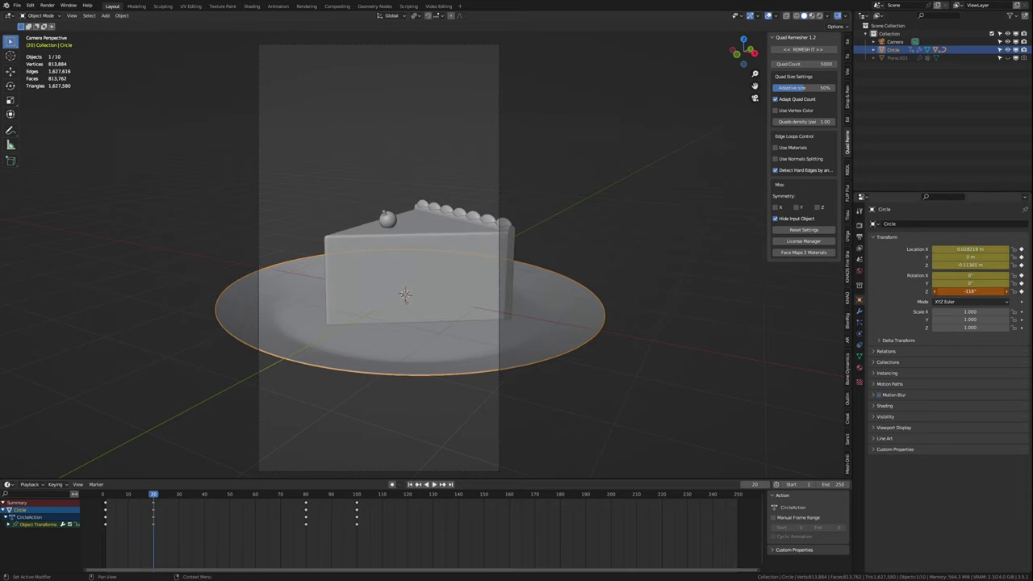
{"action": "type", "text": "30"}
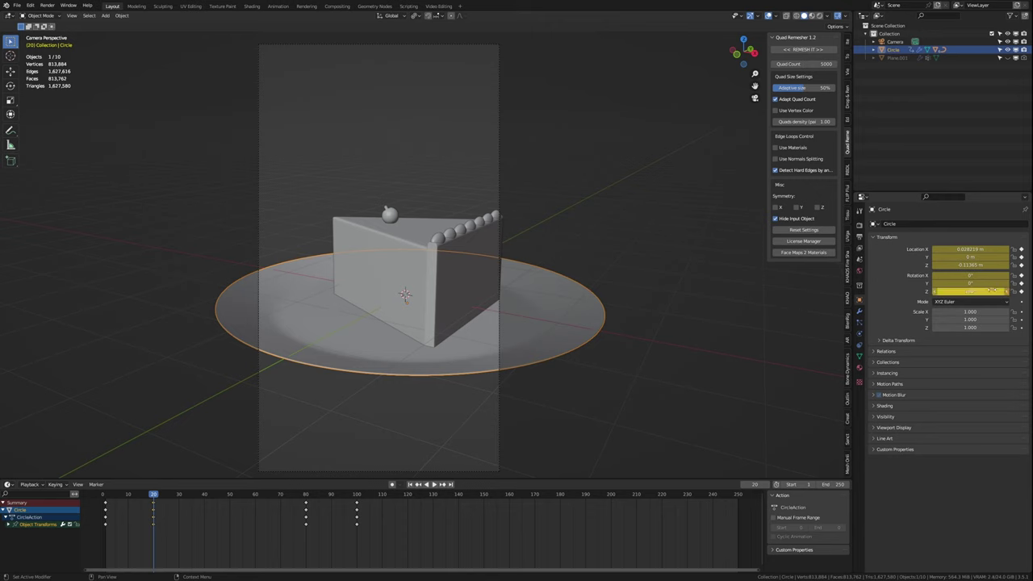
{"action": "key", "text": "Return"}
{"action": "key", "text": "shift+Left"}
{"action": "key", "text": "Return"}
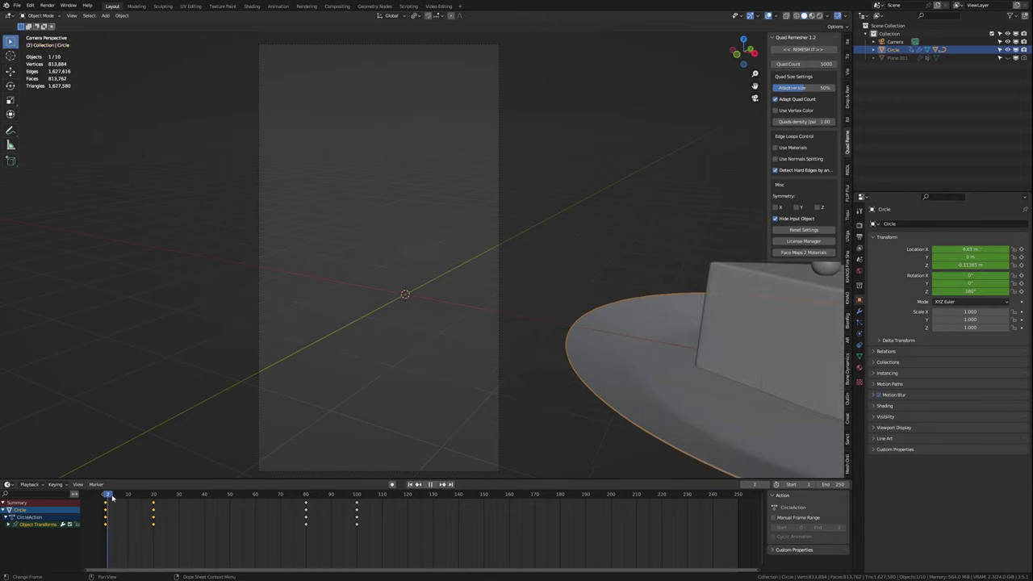
{"action": "key", "text": "Up"}
{"action": "key", "text": "shift+Left"}
{"action": "key", "text": "Up"}
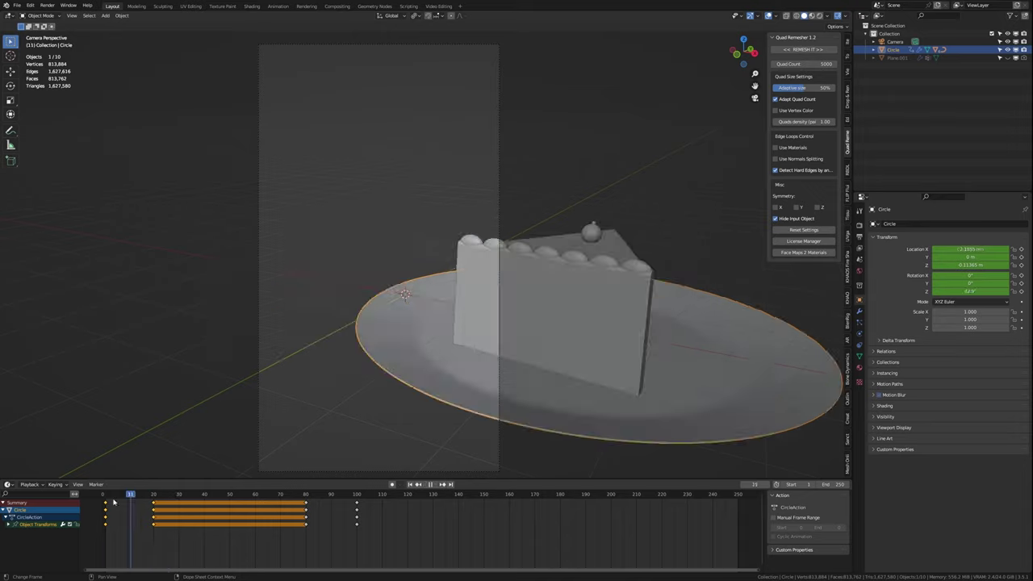
{"action": "key", "text": "shift+Left"}
Step: Keyframe a 180° Z rotation at frame 100 and set the end frame to 100
{"action": "left_click_drag", "start_coordinate": [169, 494], "coordinate": [184, 505]}
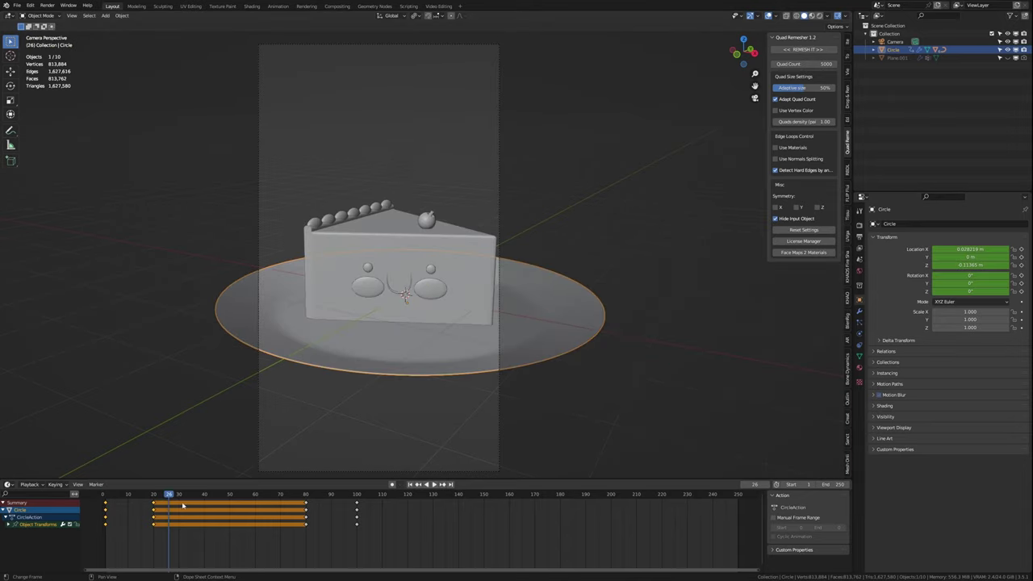
{"action": "left_click_drag", "start_coordinate": [306, 507], "coordinate": [357, 505]}
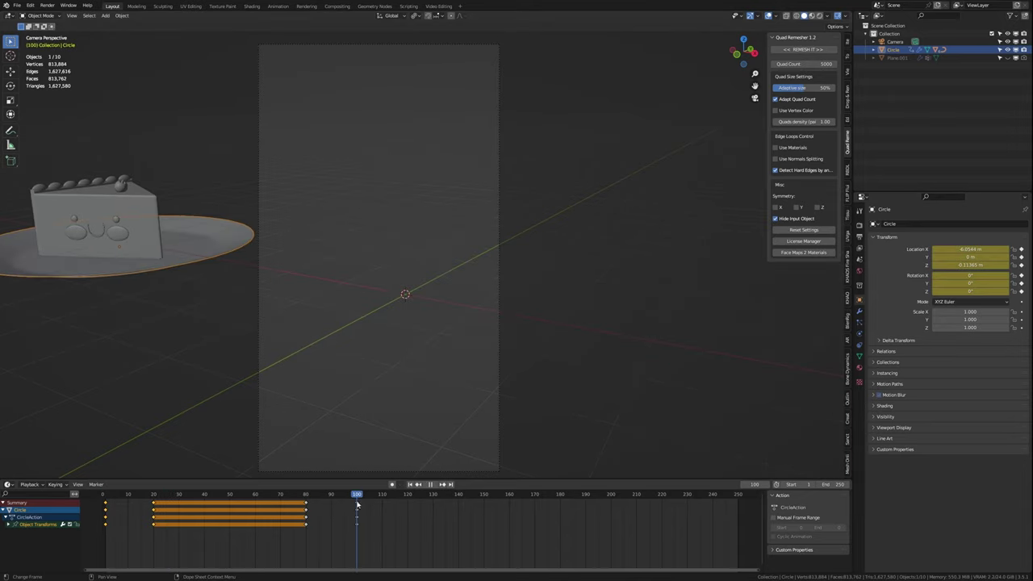
{"action": "type", "text": "80"}
{"action": "key", "text": "Return"}
{"action": "type", "text": "0"}
{"action": "key", "text": "Return"}
{"action": "key", "text": "space"}
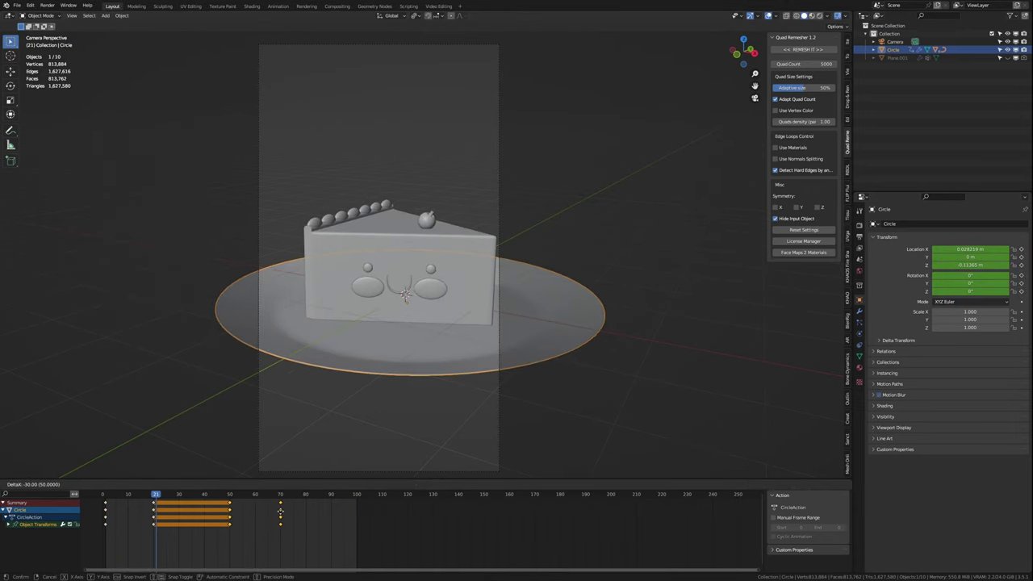
Step: Set the end frame to 50 and slide the last keyframes earlier to about frame 35
{"action": "mouse_move", "coordinate": [180, 514]}
{"action": "left_mouse_down"}
{"action": "mouse_move", "coordinate": [205, 512]}
{"action": "mouse_move", "coordinate": [139, 523]}
{"action": "left_mouse_up"}
{"action": "key", "text": "Return"}
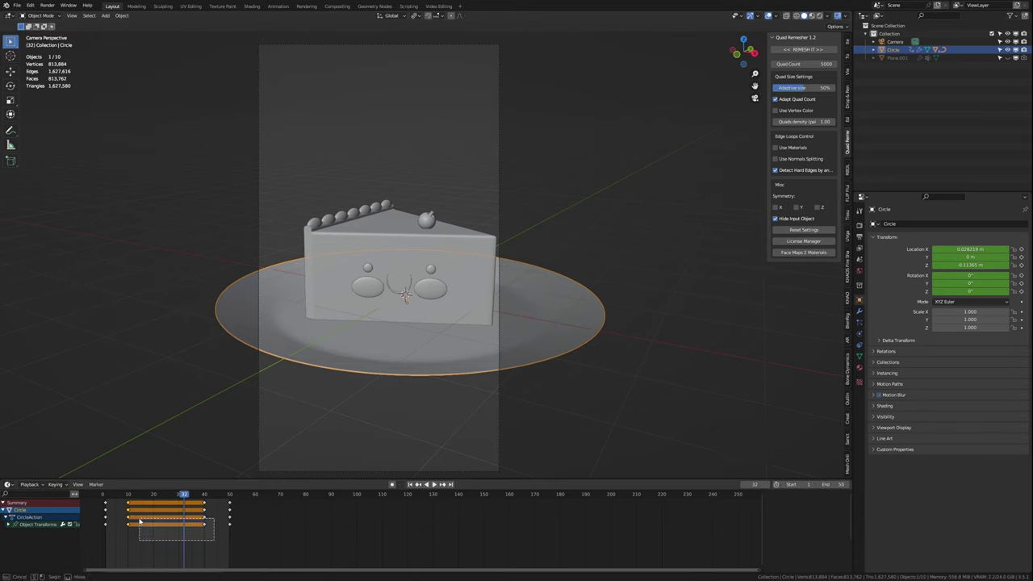
{"action": "left_click_drag", "start_coordinate": [208, 519], "coordinate": [195, 519]}
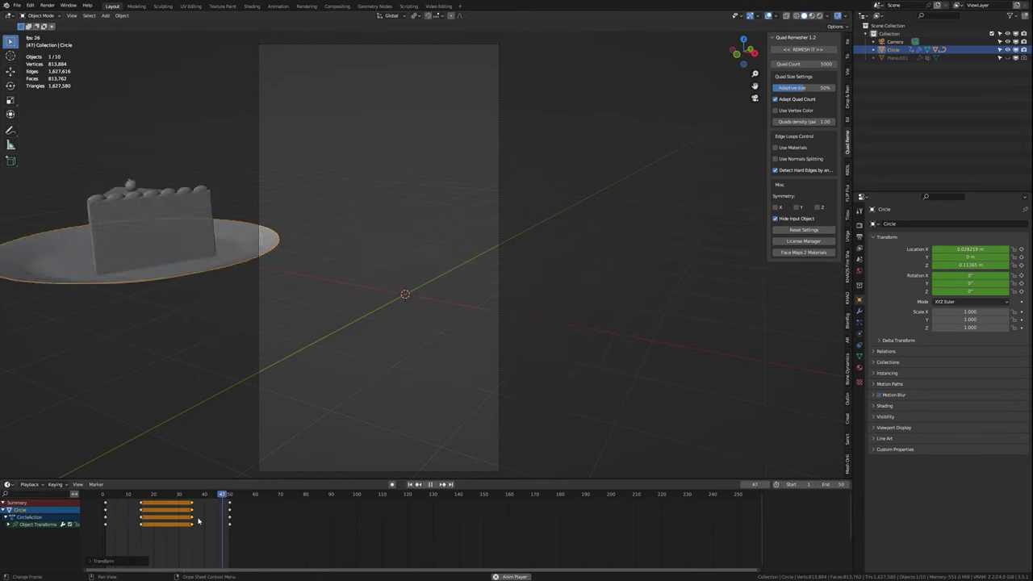
{"action": "key", "text": "ctrl+s"}
{"action": "left_click", "coordinate": [411, 481]}
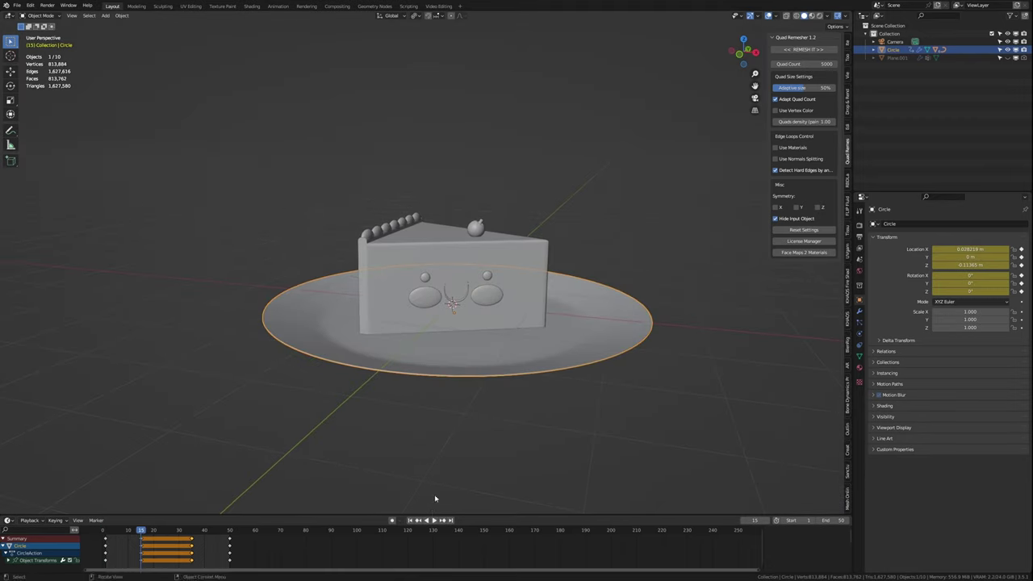
Step: Add an armature in front view and position its bone inside the cake
{"action": "middle_click_drag", "start_coordinate": [438, 498], "coordinate": [493, 326]}
{"action": "key", "text": "shift+a"}
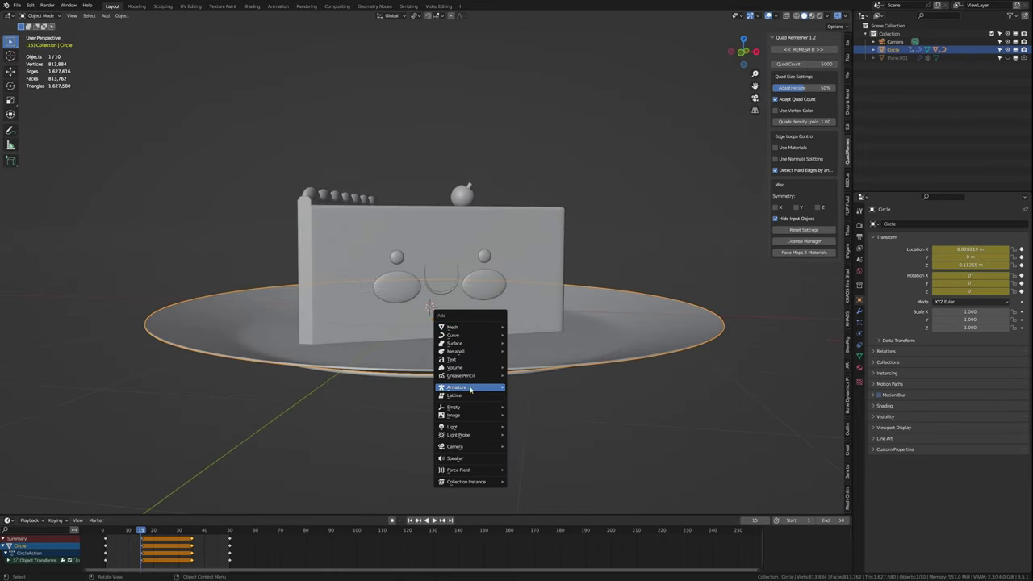
{"action": "left_click", "coordinate": [471, 388]}
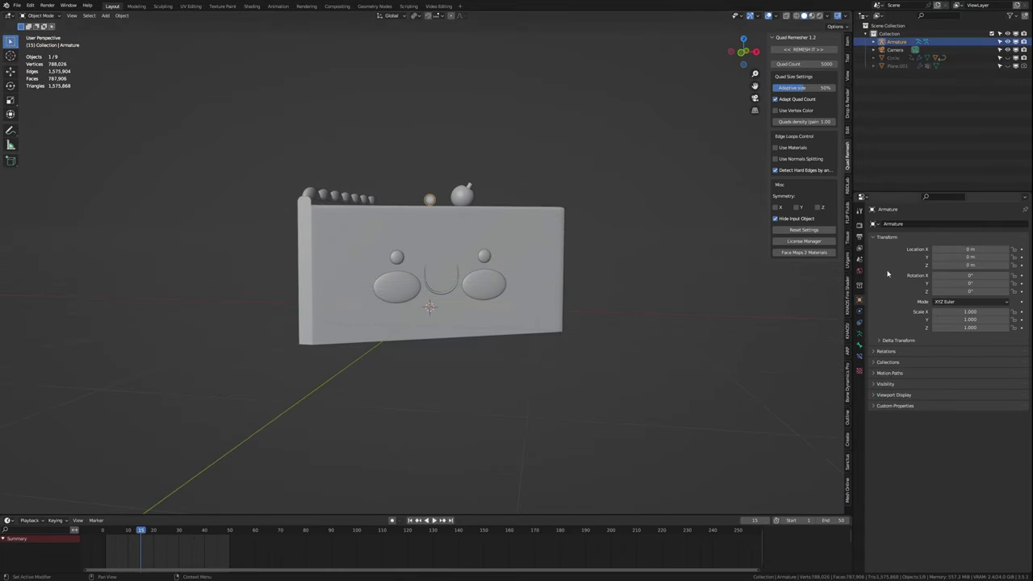
{"action": "left_click", "coordinate": [893, 395]}
{"action": "key", "text": "KP_1"}
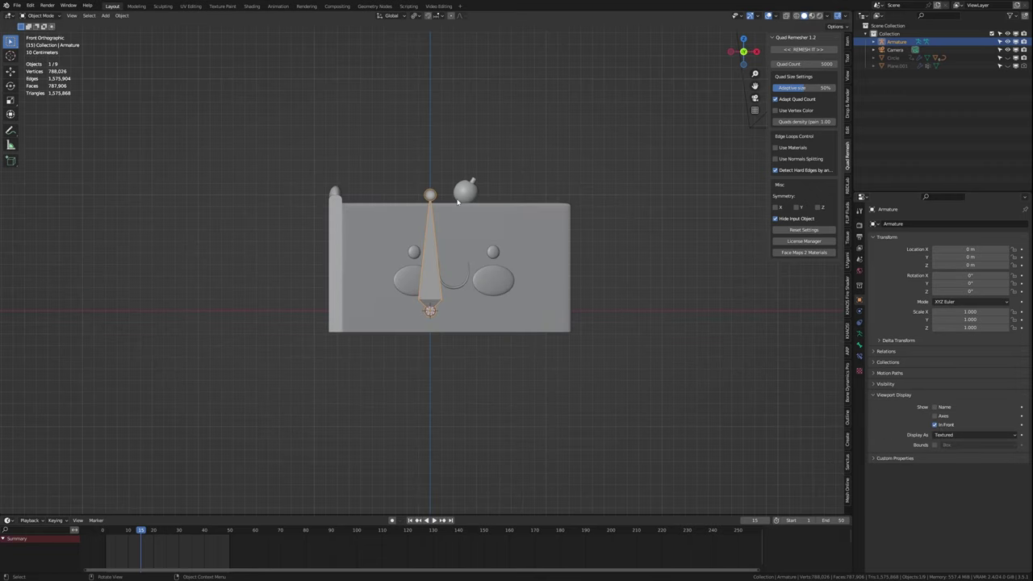
{"action": "left_click", "coordinate": [448, 274]}
{"action": "key", "text": "Tab"}
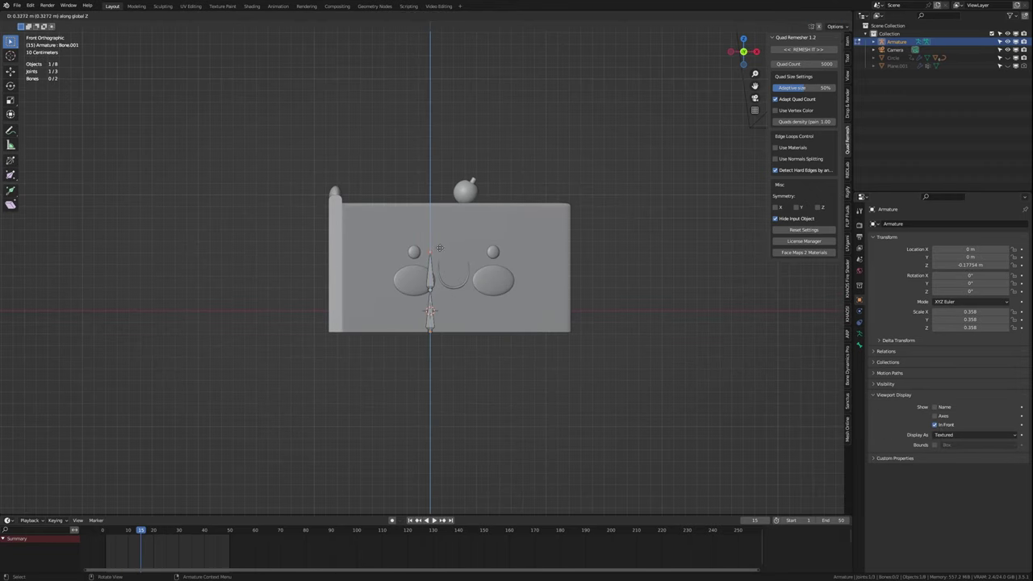
{"action": "left_click", "coordinate": [439, 248]}
{"action": "key", "text": "Tab"}
Step: Parent the cake to the armature with Automatic Weights and test a bone rotation in Pose Mode
{"action": "key", "text": "a"}
{"action": "key", "text": "Home"}
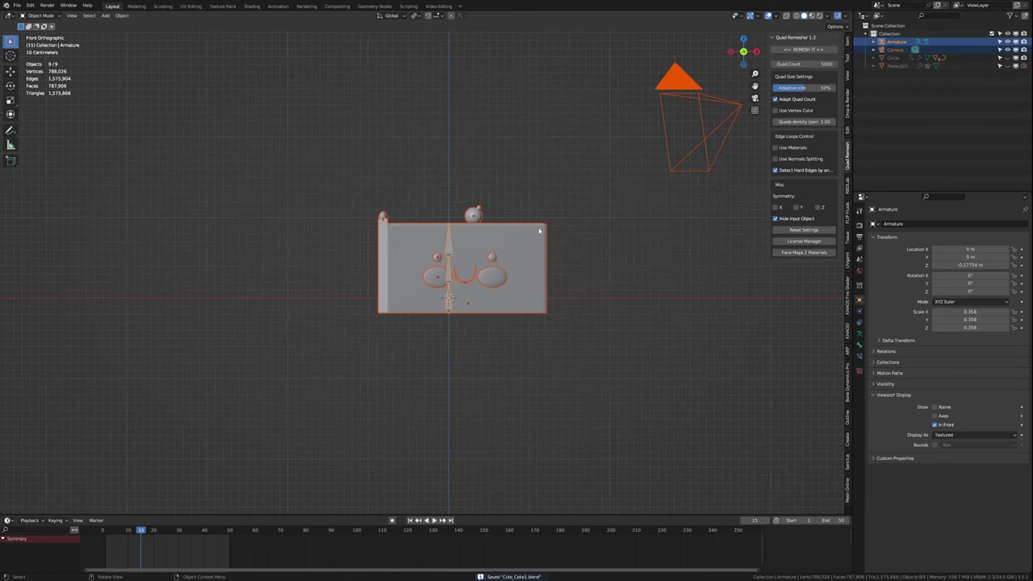
{"action": "key", "text": "ctrl+p"}
{"action": "left_click", "coordinate": [477, 311]}
{"action": "scroll", "coordinate": [463, 242], "scroll_direction": "up", "scroll_amount": 2}
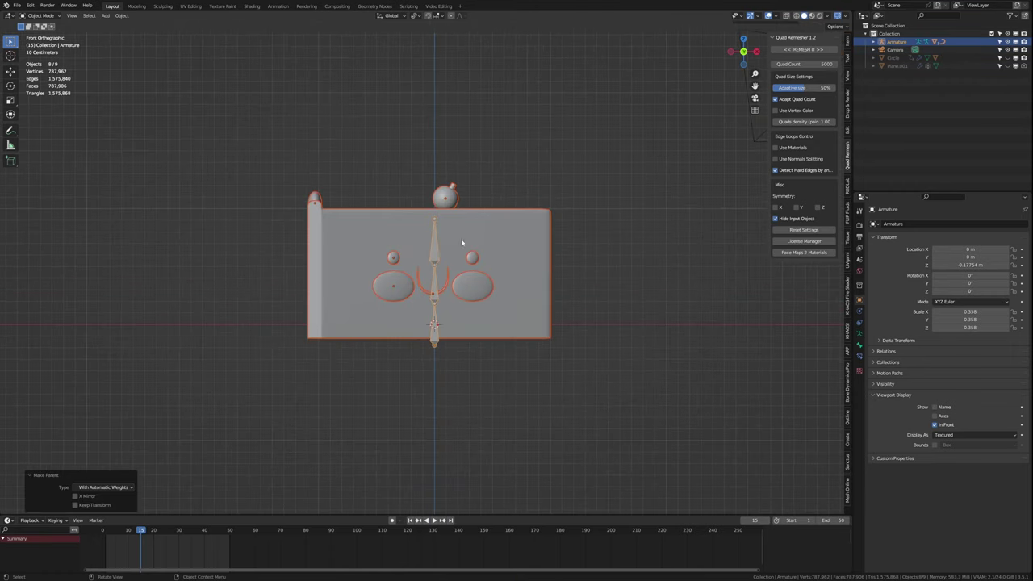
{"action": "key", "text": "ctrl+Tab"}
{"action": "left_click", "coordinate": [434, 243]}
{"action": "key", "text": "r"}
{"action": "key", "text": "r"}
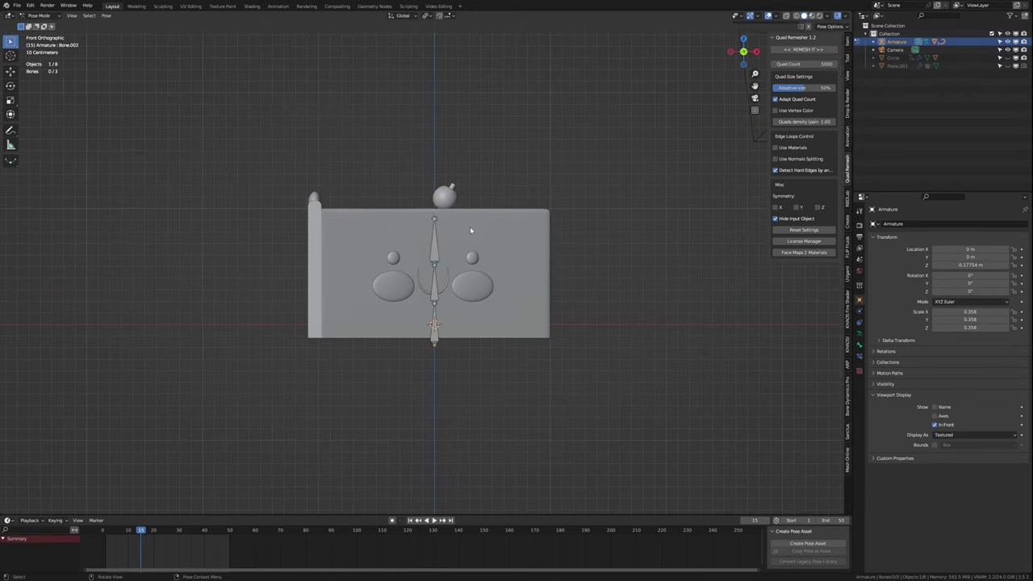
{"action": "key", "text": "ctrl+Tab"}
{"action": "left_click", "coordinate": [471, 230]}
Step: Delete the trial armature, check the cake parts' modifiers, and isolate the cake body
{"action": "left_click", "coordinate": [859, 311]}
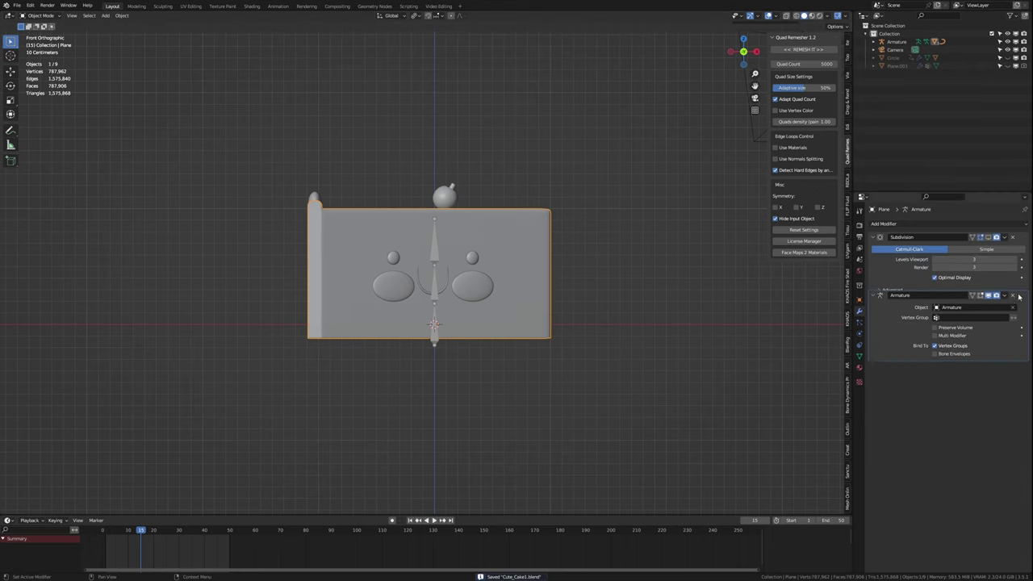
{"action": "left_click", "coordinate": [435, 290]}
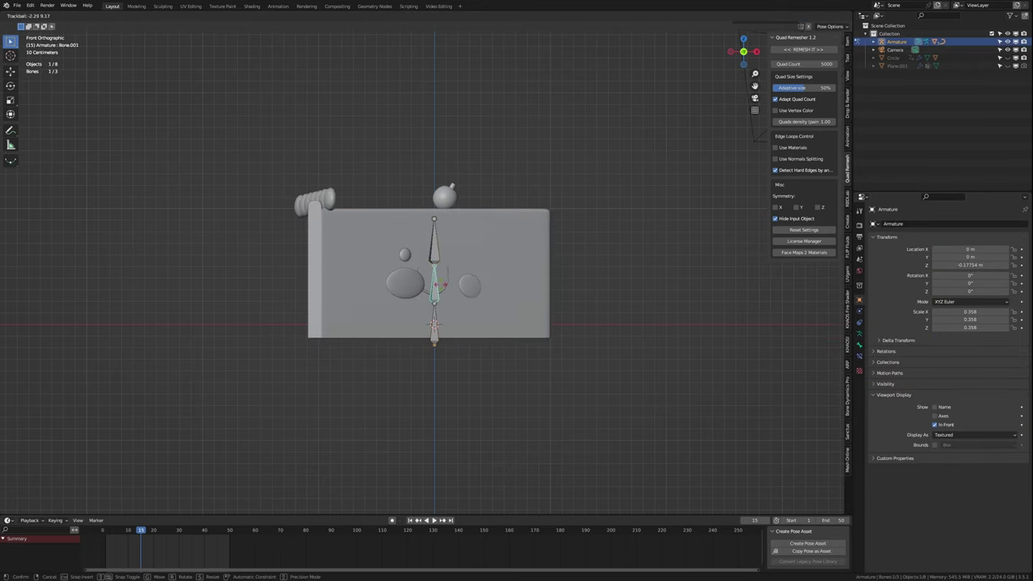
{"action": "middle_click_drag", "start_coordinate": [440, 287], "coordinate": [501, 306]}
{"action": "key", "text": "Delete"}
{"action": "left_click", "coordinate": [380, 321]}
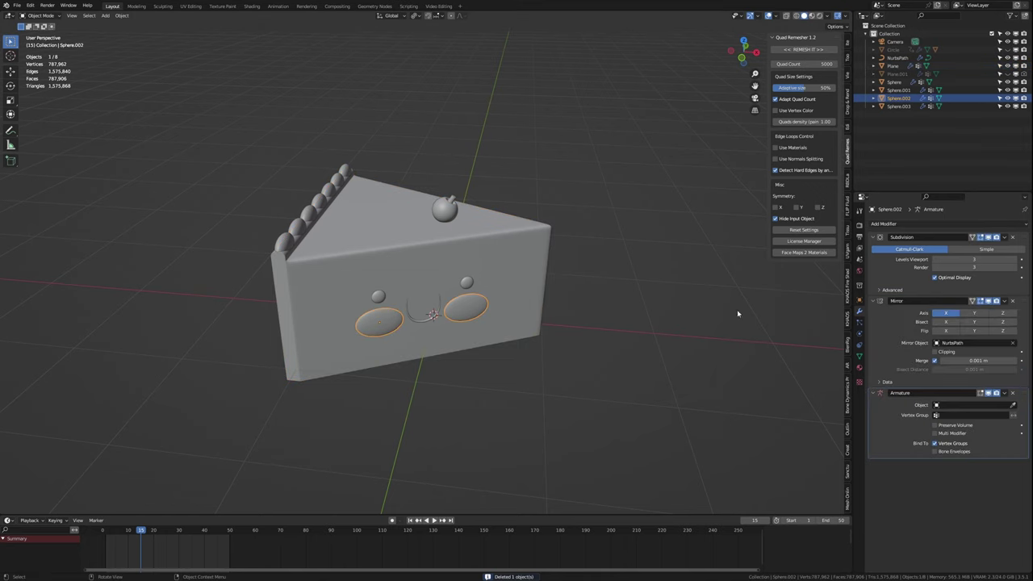
{"action": "left_click", "coordinate": [1014, 393]}
{"action": "left_click", "coordinate": [415, 317]}
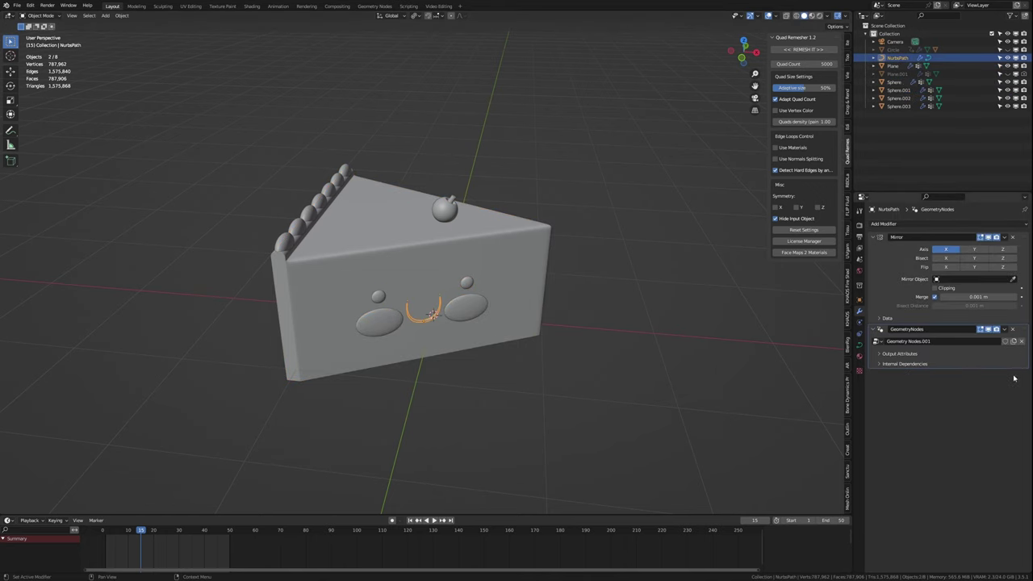
{"action": "left_click", "coordinate": [446, 210]}
{"action": "left_click", "coordinate": [475, 274]}
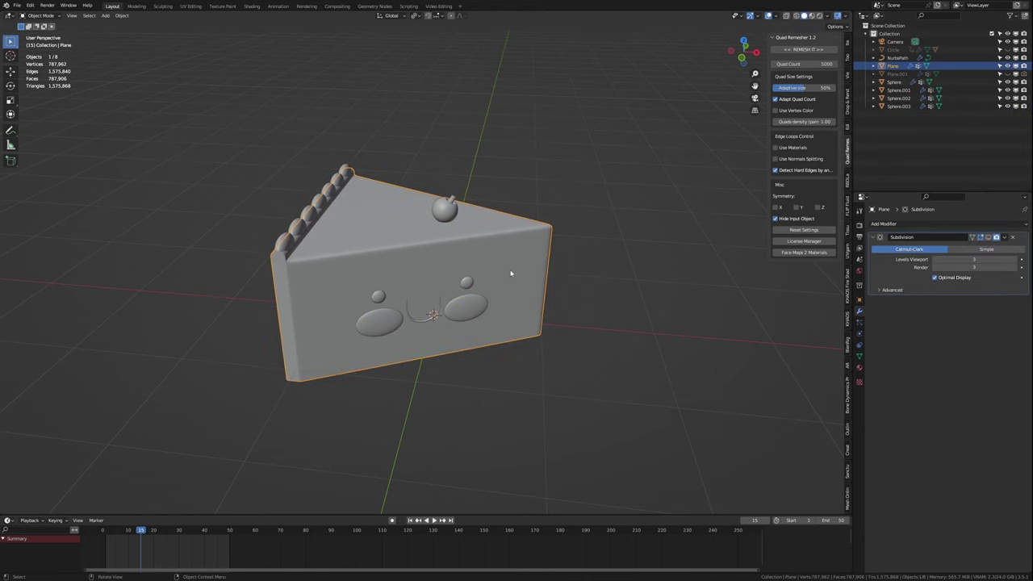
{"action": "key", "text": "KP_Divide"}
{"action": "key", "text": "ctrl+s"}
Step: Box-select the cake body's bottom strip of faces in wireframe and assign them to vertex group Group
{"action": "key", "text": "Tab"}
{"action": "middle_click_drag", "start_coordinate": [467, 328], "coordinate": [402, 301]}
{"action": "key", "text": "alt+a"}
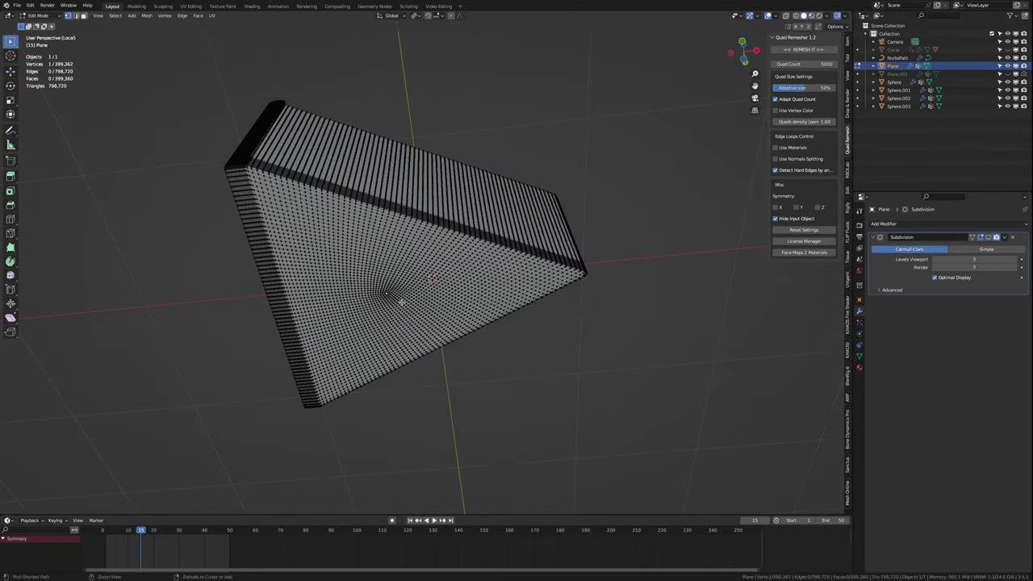
{"action": "key", "text": "ctrl+KP_Add"}
{"action": "key", "text": "KP_1"}
{"action": "left_click", "coordinate": [519, 335]}
{"action": "left_click_drag", "start_coordinate": [184, 272], "coordinate": [645, 357]}
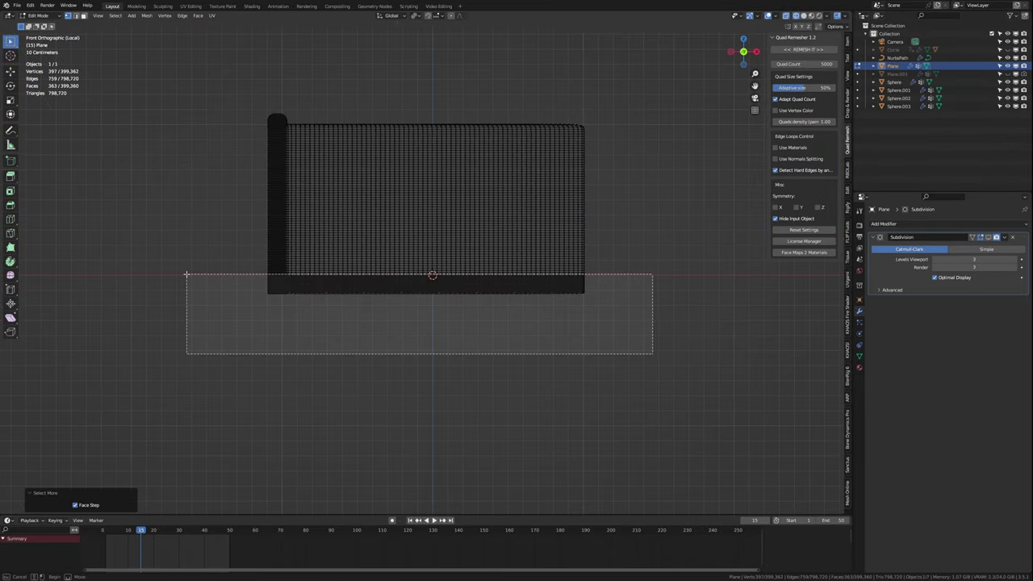
{"action": "scroll", "coordinate": [545, 290], "scroll_direction": "up", "scroll_amount": 3}
{"action": "left_click", "coordinate": [859, 356]}
{"action": "left_click", "coordinate": [1022, 260]}
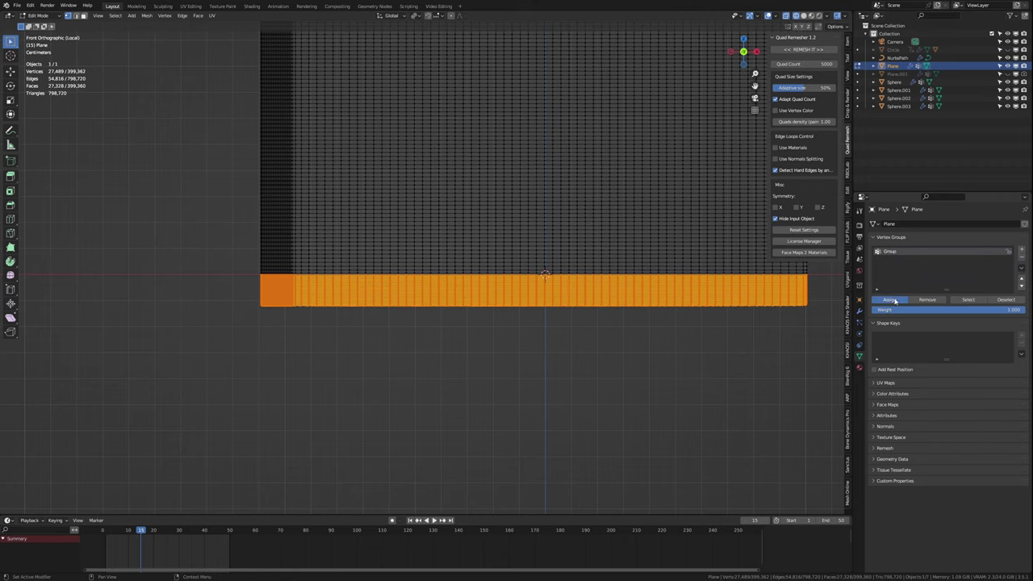
Step: Return to Object Mode, save the file and play the animation
{"action": "key", "text": "Tab"}
{"action": "key", "text": "ctrl+s"}
{"action": "mouse_move", "coordinate": [290, 393]}
{"action": "middle_mouse_down"}
{"action": "mouse_move", "coordinate": [521, 259]}
{"action": "mouse_move", "coordinate": [405, 452]}
{"action": "middle_mouse_up"}
{"action": "key", "text": "space"}
Step: Unhide all objects, return to solid shading, stop playback and set the playhead to frame 15
{"action": "key", "text": "alt+h"}
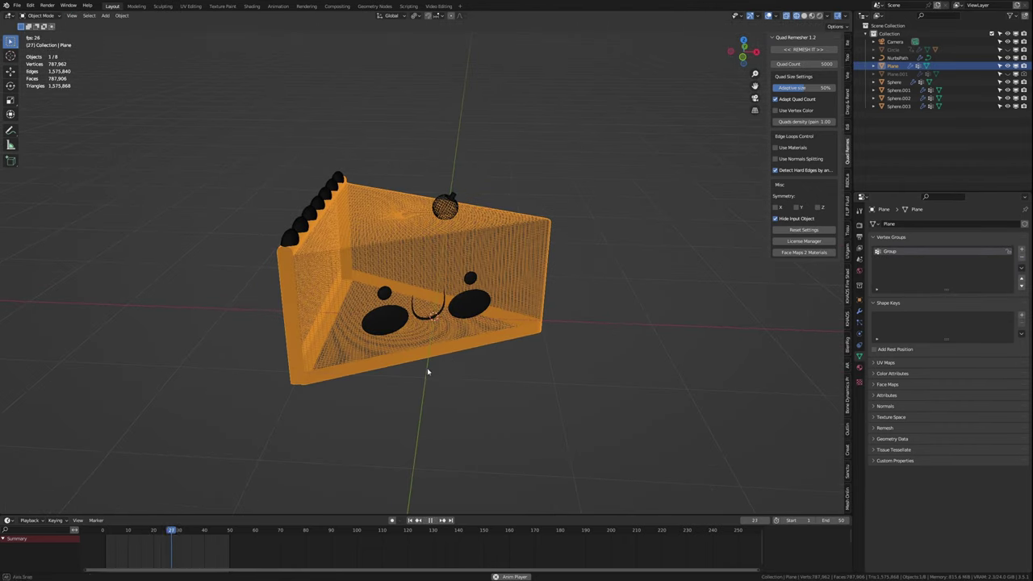
{"action": "scroll", "coordinate": [412, 484], "scroll_direction": "down", "scroll_amount": 2}
{"action": "key", "text": "shift+z"}
{"action": "key", "text": "space"}
{"action": "left_click", "coordinate": [410, 520]}
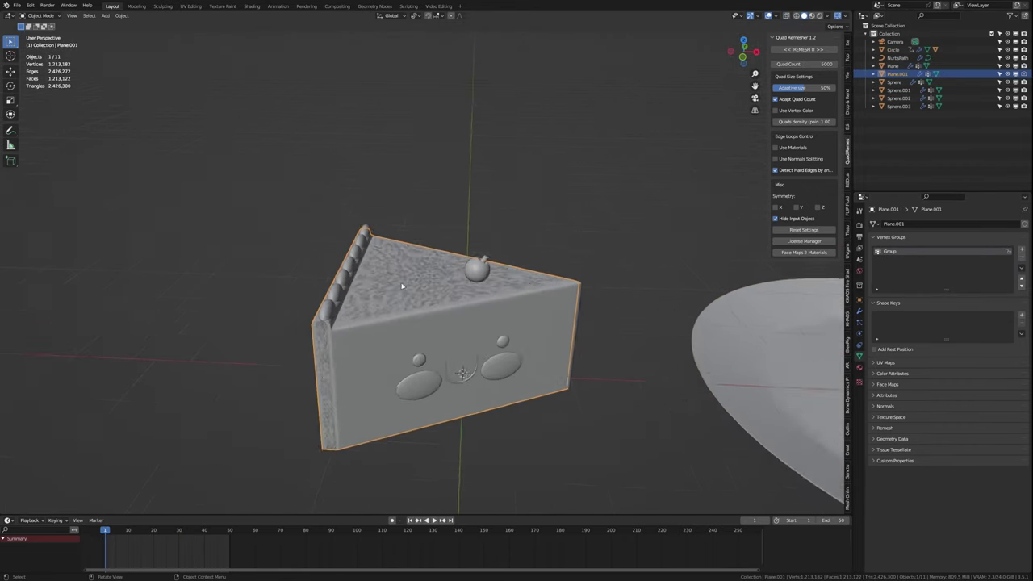
{"action": "left_click_drag", "start_coordinate": [104, 543], "coordinate": [141, 533]}
{"action": "scroll", "coordinate": [416, 364], "scroll_direction": "down", "scroll_amount": 3}
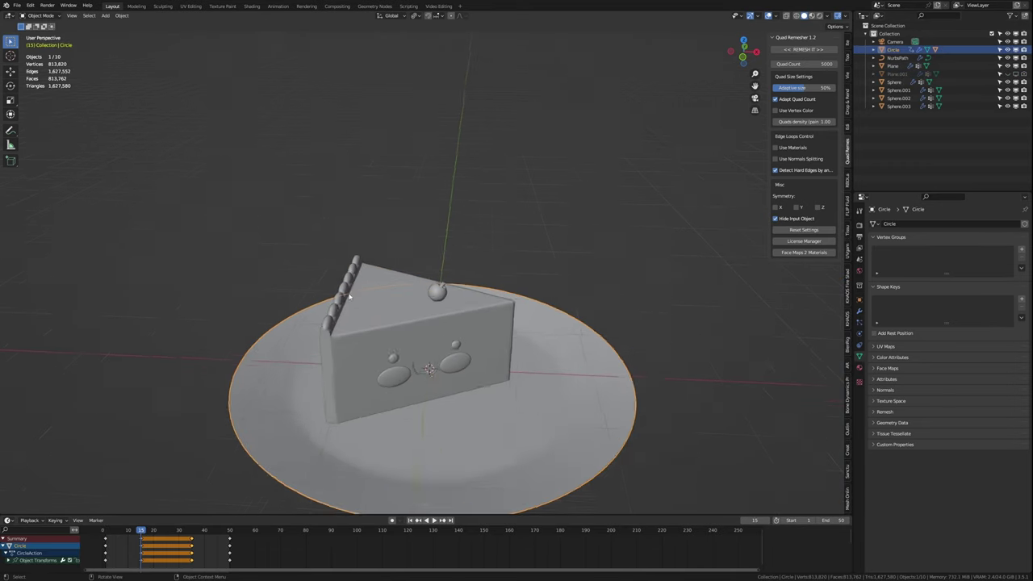
Step: Select all objects with the plate Circle made the active object for parenting
{"action": "key", "text": "a"}
{"action": "key", "text": "ctrl+p"}
{"action": "left_click", "coordinate": [416, 415]}
{"action": "scroll", "coordinate": [481, 399], "scroll_direction": "up", "scroll_amount": 4}
Step: Set the inner ring Circle.001's origin to geometry and snap it to the 3D cursor
{"action": "left_click", "coordinate": [452, 436]}
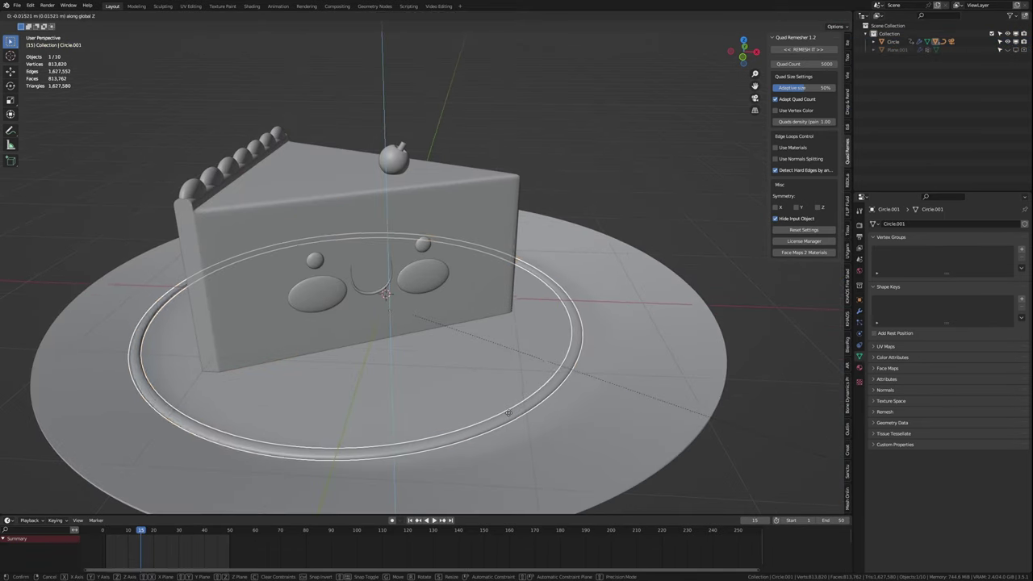
{"action": "right_click", "coordinate": [452, 392]}
{"action": "left_click", "coordinate": [516, 388]}
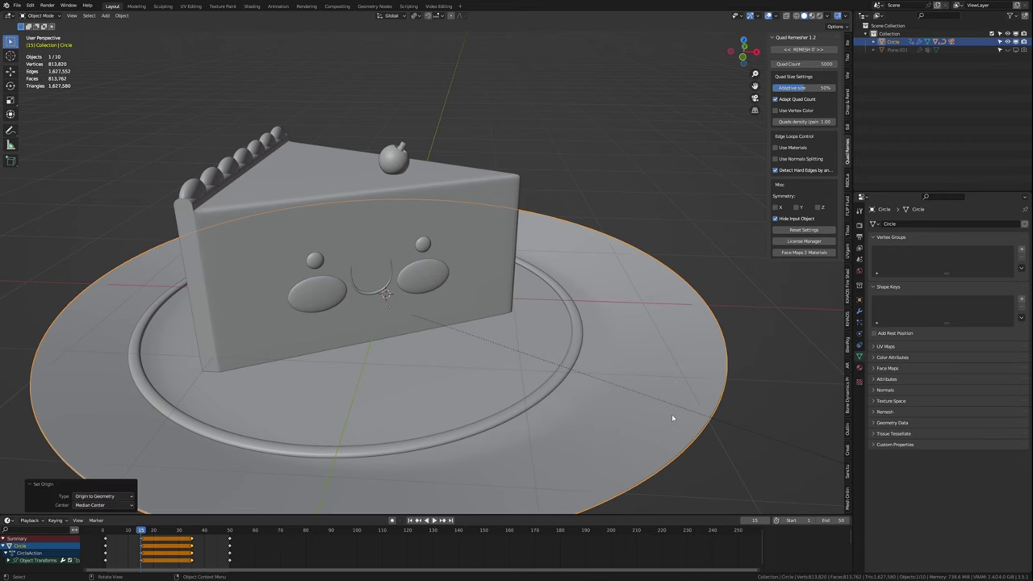
{"action": "key", "text": "shift+s"}
{"action": "left_click", "coordinate": [540, 376]}
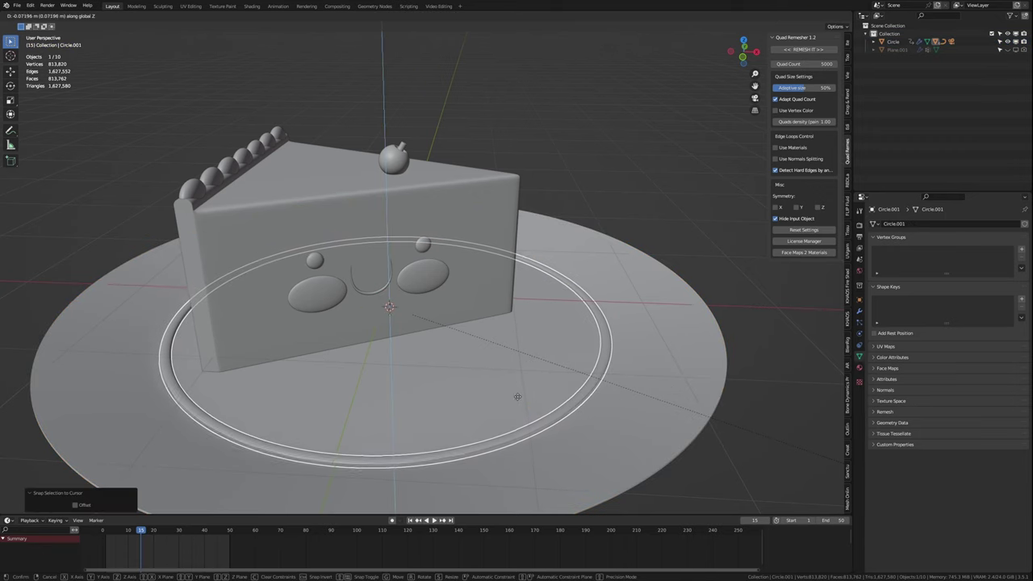
Step: Parent all objects to the plate with Ctrl+P > Object and save
{"action": "key", "text": "a"}
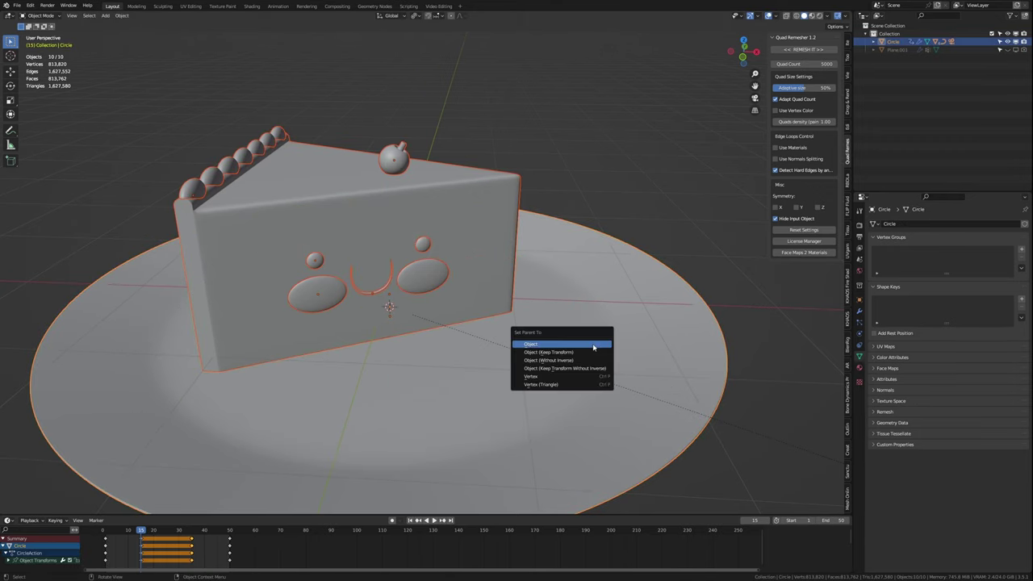
{"action": "key", "text": "Return"}
{"action": "key", "text": "ctrl+s"}
Step: Play the animation to check the parenting, clear the selection and save again
{"action": "key", "text": "space"}
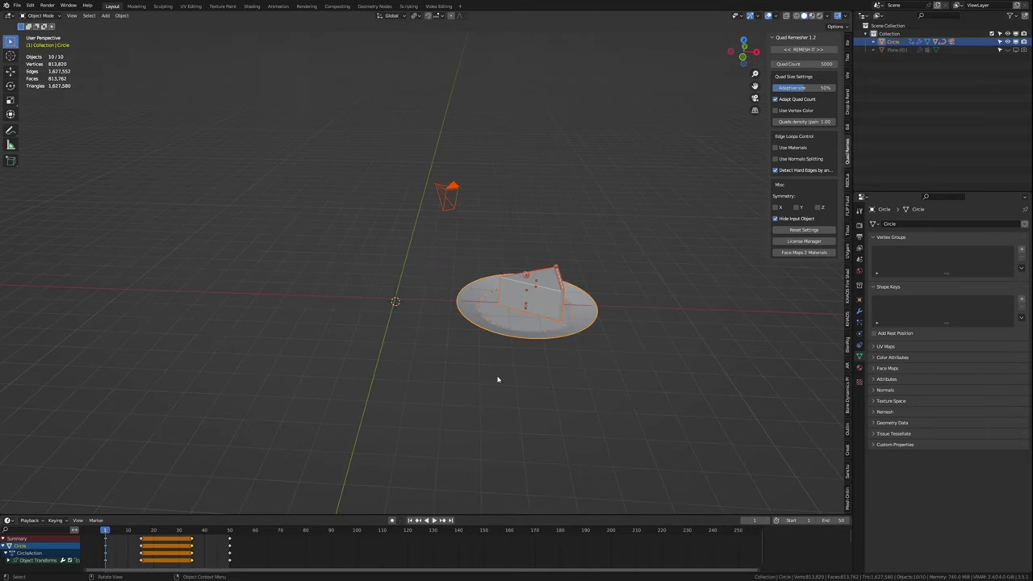
{"action": "left_click", "coordinate": [545, 331]}
{"action": "key", "text": "Up"}
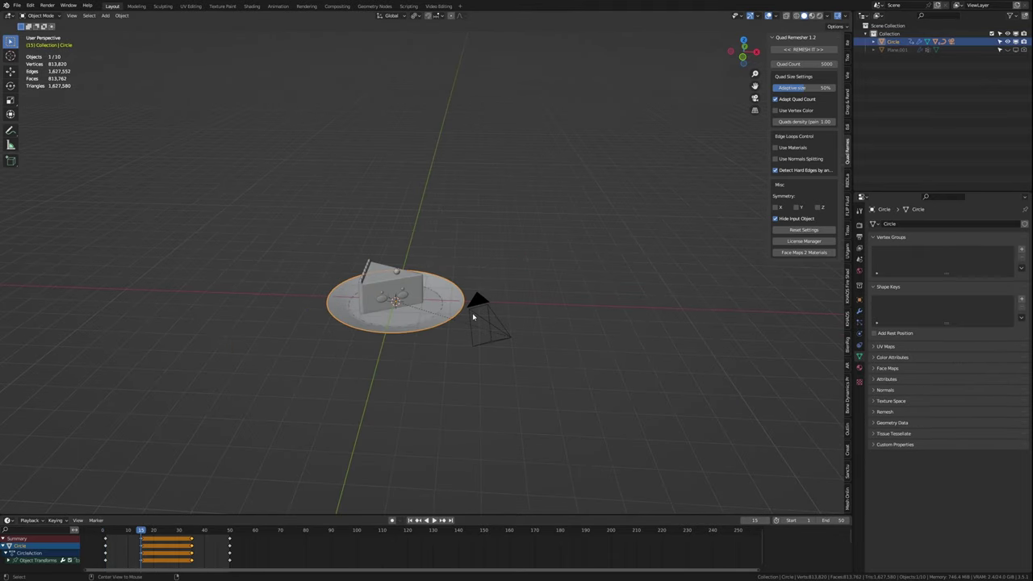
{"action": "left_click", "coordinate": [482, 299]}
{"action": "scroll", "coordinate": [481, 299], "scroll_direction": "up", "scroll_amount": 5}
{"action": "left_click", "coordinate": [490, 200]}
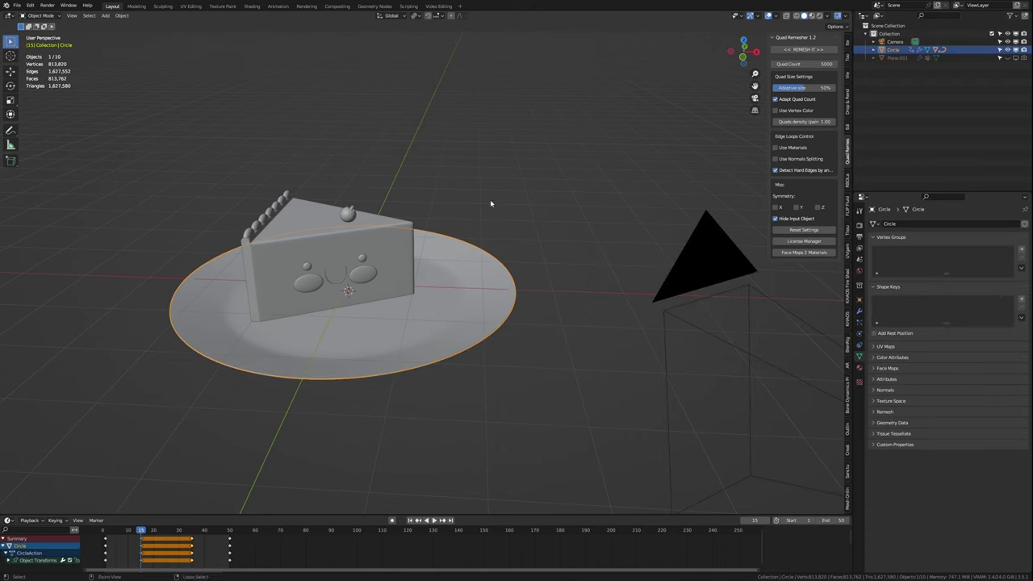
{"action": "key", "text": "ctrl+s"}
Step: Select the cake body and bring up its Physics settings
{"action": "left_click", "coordinate": [364, 266]}
{"action": "middle_click_drag", "start_coordinate": [363, 266], "coordinate": [502, 257]}
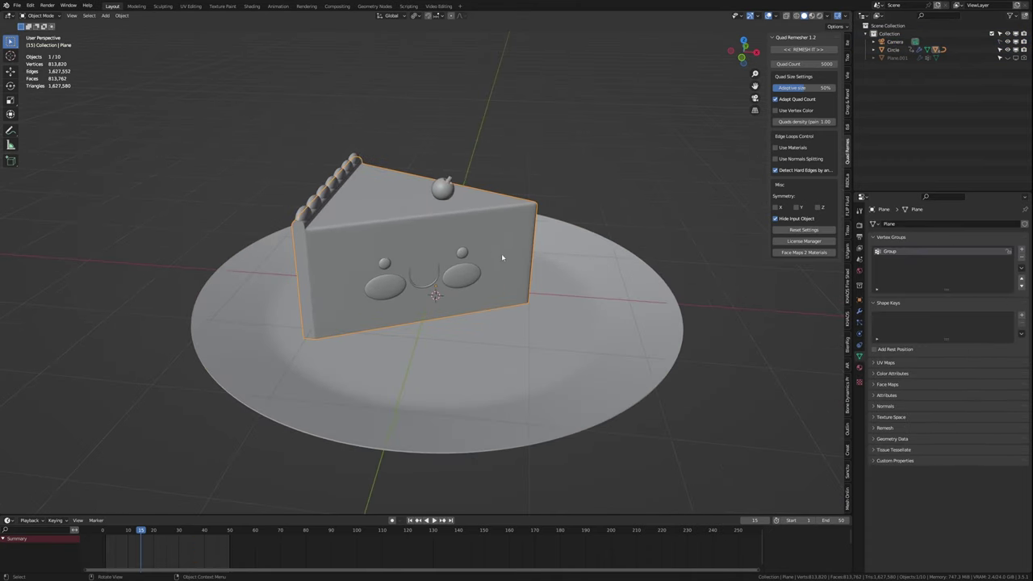
{"action": "left_click", "coordinate": [859, 331]}
Step: Add a Cloth simulation to the cake body, check its modifier stack, then remove Cloth
{"action": "left_click", "coordinate": [925, 242]}
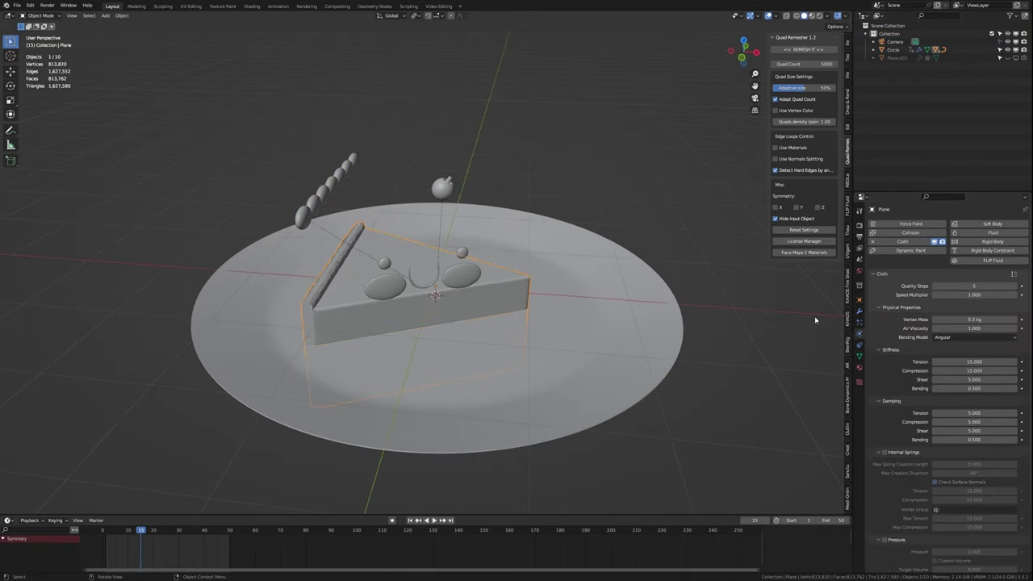
{"action": "left_click", "coordinate": [859, 311]}
{"action": "key", "text": "ctrl+3"}
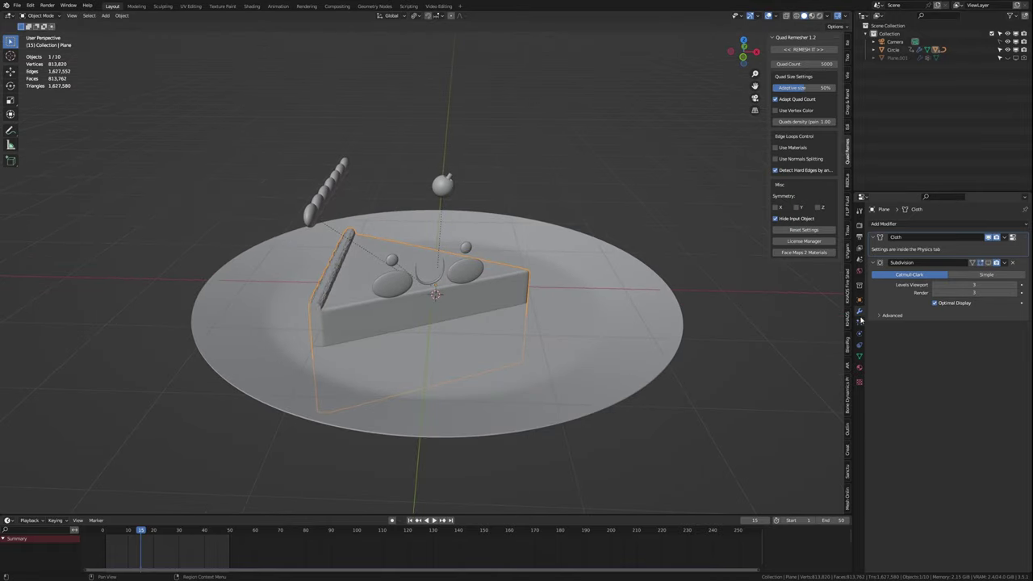
{"action": "left_click", "coordinate": [859, 331]}
{"action": "left_click", "coordinate": [924, 242]}
Step: Set the cake plane's origin to its geometry
{"action": "mouse_move", "coordinate": [484, 259]}
{"action": "middle_mouse_down"}
{"action": "mouse_move", "coordinate": [477, 215]}
{"action": "mouse_move", "coordinate": [484, 234]}
{"action": "middle_mouse_up"}
{"action": "right_click", "coordinate": [485, 234]}
{"action": "left_click", "coordinate": [573, 242]}
Step: Add a Lattice, isolate it with the cake, and raise it along Z in front view
{"action": "key", "text": "shift+a"}
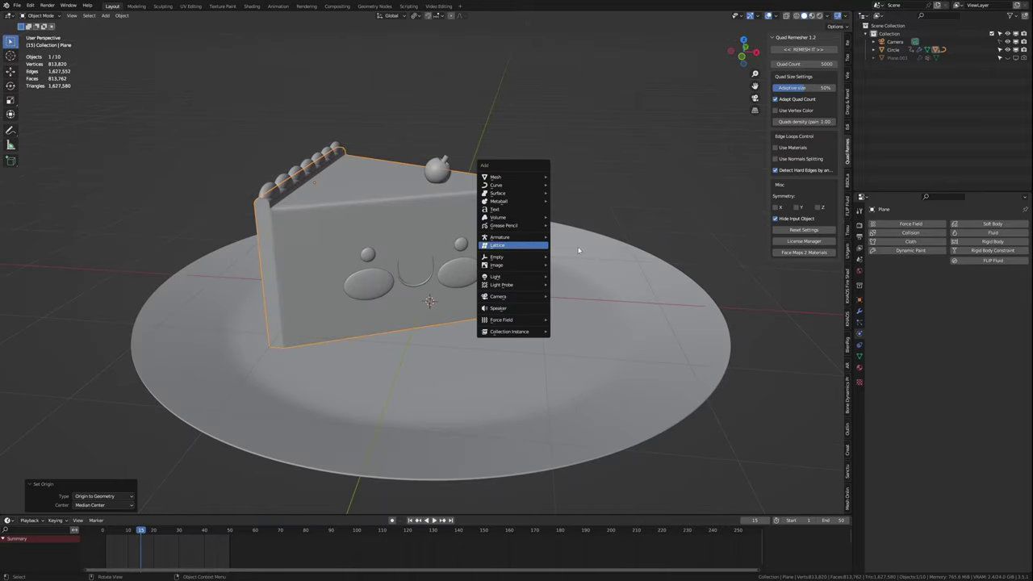
{"action": "left_click", "coordinate": [532, 245]}
{"action": "key", "text": "KP_Divide"}
{"action": "key", "text": "KP_1"}
{"action": "key", "text": "g"}
{"action": "key", "text": "z"}
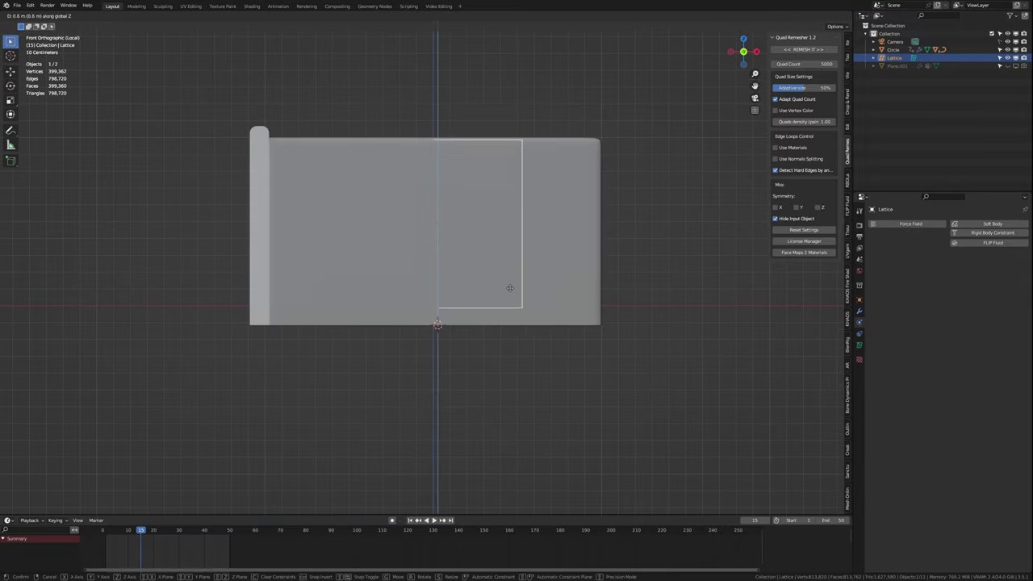
{"action": "left_click", "coordinate": [509, 288]}
{"action": "key", "text": "s"}
{"action": "key", "text": "ctrl+z"}
Step: Scale and shift the lattice in top view so it wraps snugly around the cake slice
{"action": "key", "text": "KP_7"}
{"action": "key", "text": "s"}
{"action": "key", "text": "shift+z"}
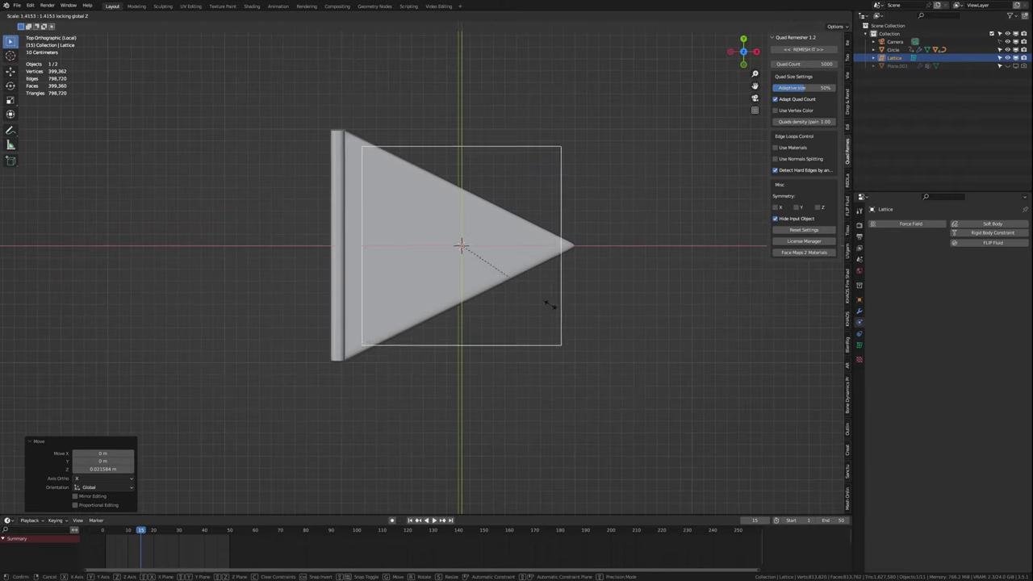
{"action": "left_click", "coordinate": [569, 306]}
{"action": "key", "text": "g"}
{"action": "key", "text": "x"}
{"action": "left_click", "coordinate": [565, 309]}
{"action": "key", "text": "s"}
{"action": "key", "text": "y"}
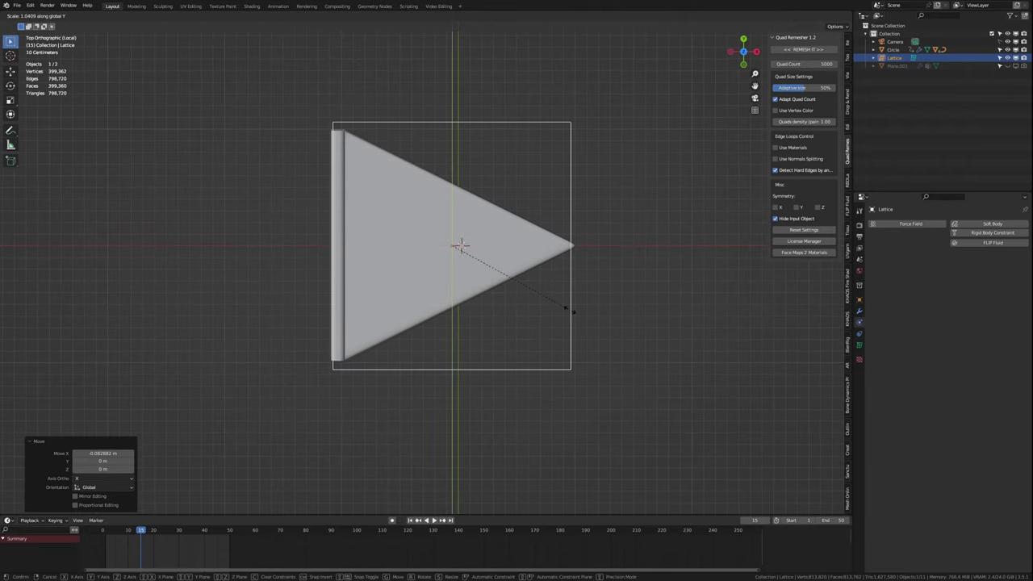
{"action": "left_click", "coordinate": [568, 309]}
{"action": "middle_click_drag", "start_coordinate": [567, 310], "coordinate": [554, 239]}
Step: Set the lattice to 3×3×3 resolution and add a Basis shape key
{"action": "left_click", "coordinate": [859, 345]}
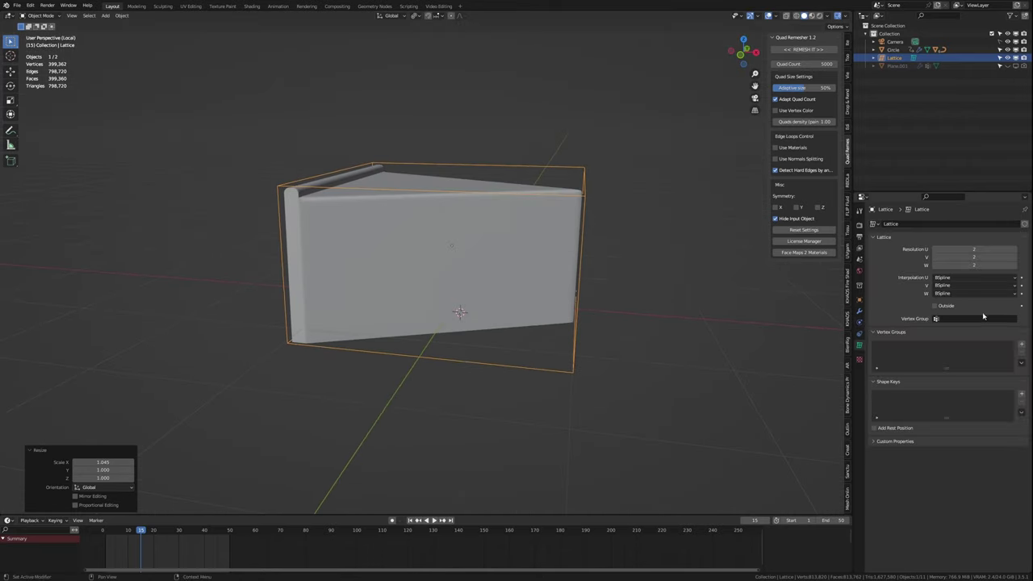
{"action": "key", "text": "Tab"}
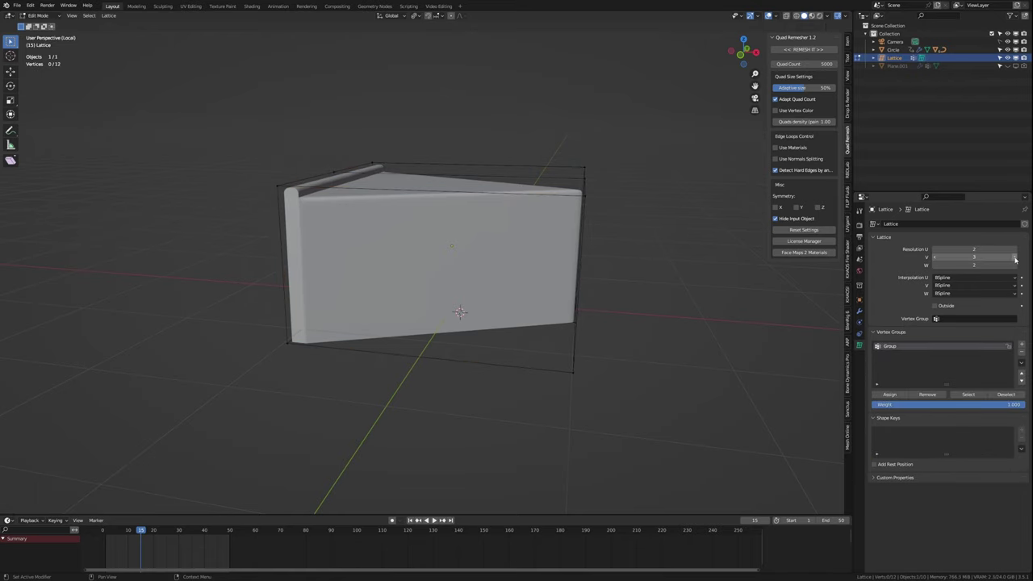
{"action": "middle_click_drag", "start_coordinate": [460, 223], "coordinate": [484, 242]}
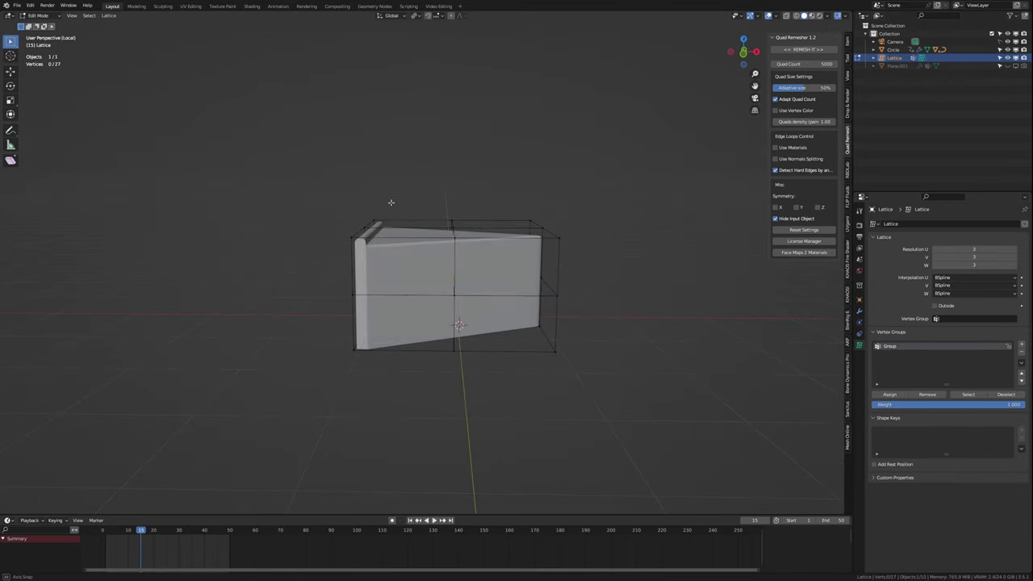
{"action": "left_click_drag", "start_coordinate": [316, 189], "coordinate": [600, 253]}
{"action": "left_click", "coordinate": [1021, 432]}
Step: Add a Lattice modifier to the cake slice
{"action": "key", "text": "KP_1"}
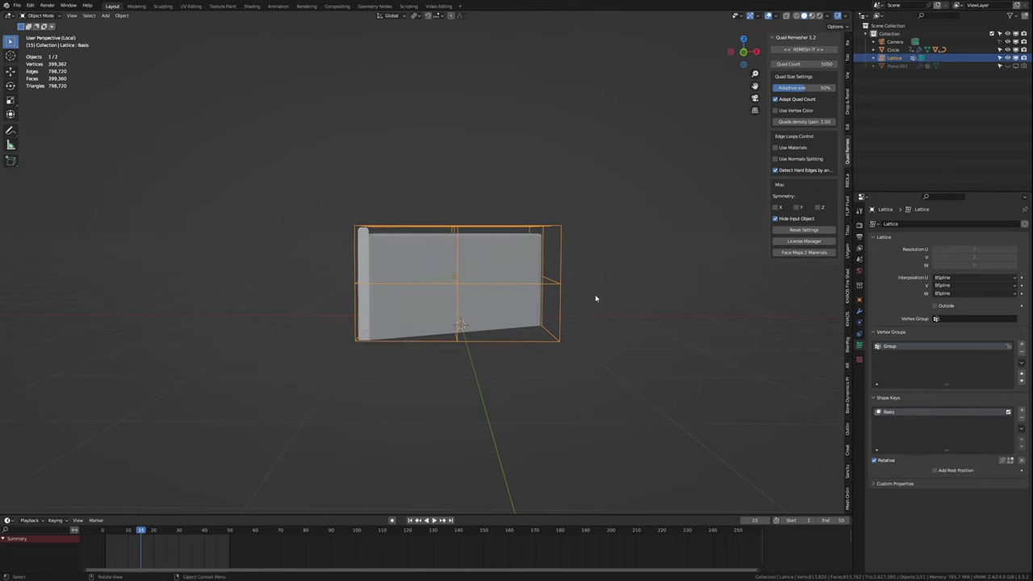
{"action": "key", "text": "Tab"}
{"action": "left_click", "coordinate": [452, 278]}
{"action": "left_click", "coordinate": [858, 311]}
{"action": "left_click", "coordinate": [884, 223]}
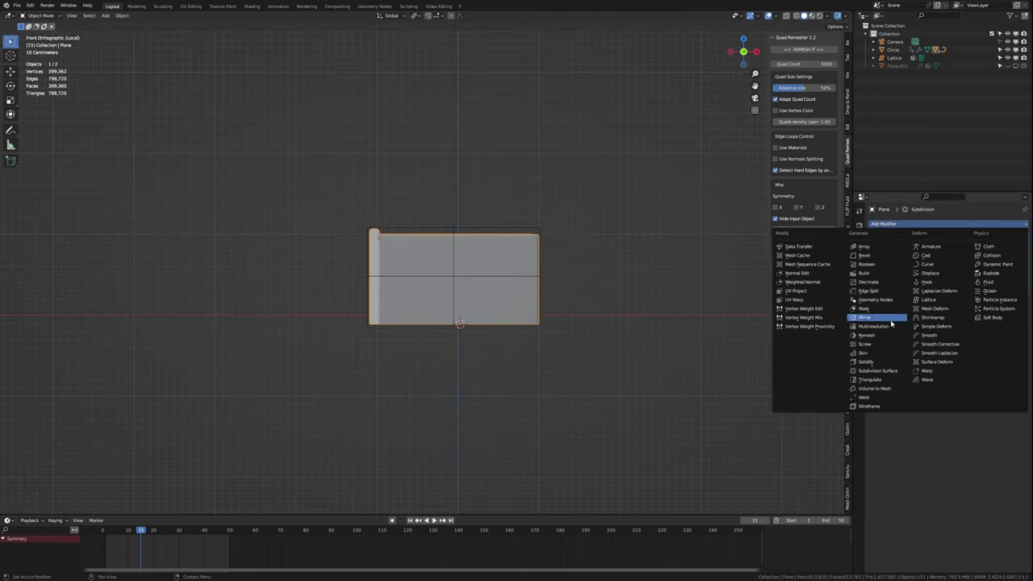
{"action": "left_click", "coordinate": [940, 301]}
Step: Test the lattice deformation and raise the lattice resolution to 5×5×5
{"action": "left_click", "coordinate": [499, 228]}
{"action": "key", "text": "Tab"}
{"action": "key", "text": "g"}
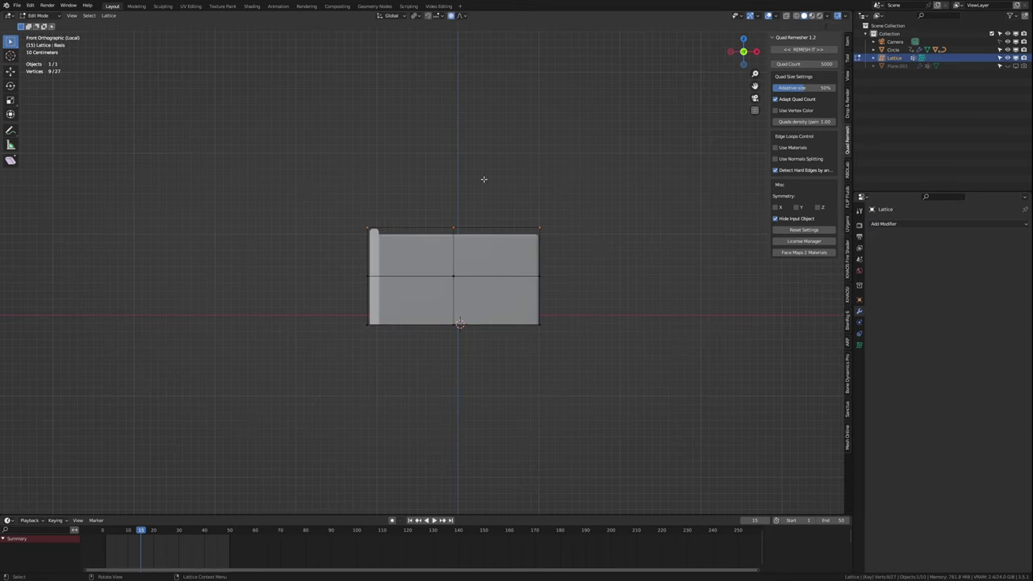
{"action": "key", "text": "Tab"}
{"action": "left_click", "coordinate": [859, 345]}
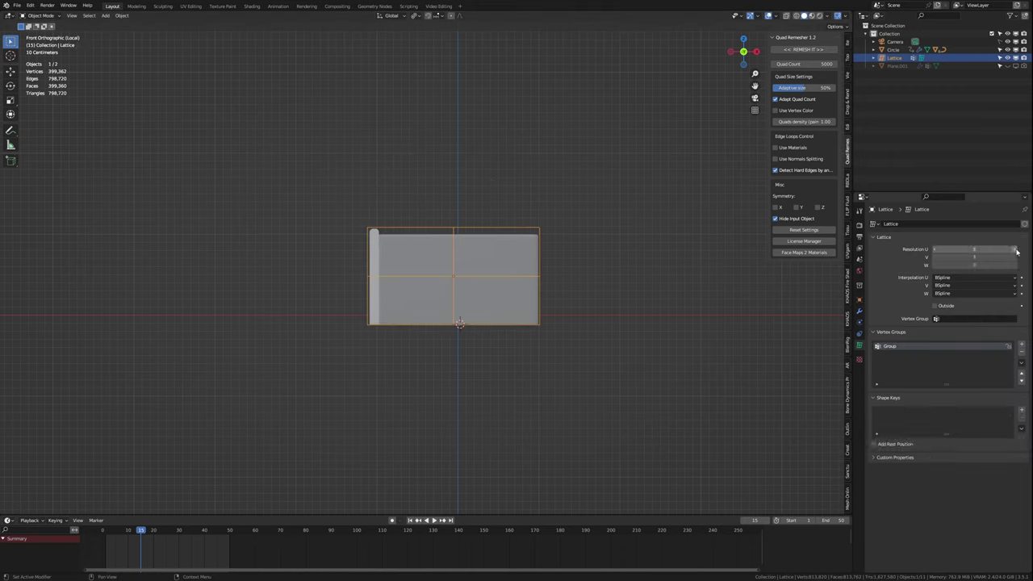
Step: Shape Key 1 by shifting and tilting the lattice's top row with proportional editing
{"action": "key", "text": "Tab"}
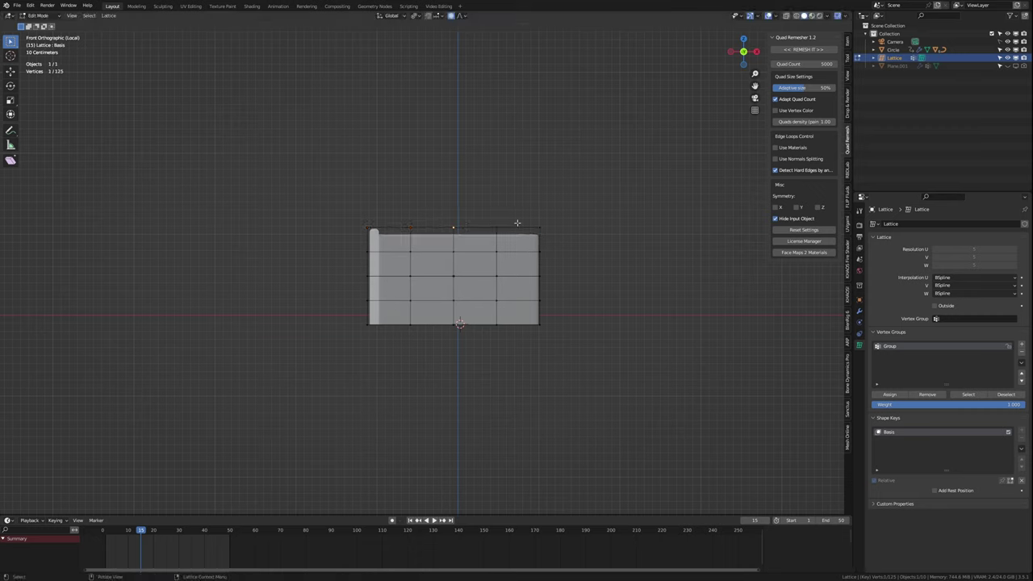
{"action": "left_click_drag", "start_coordinate": [370, 210], "coordinate": [557, 242]}
{"action": "key", "text": "g"}
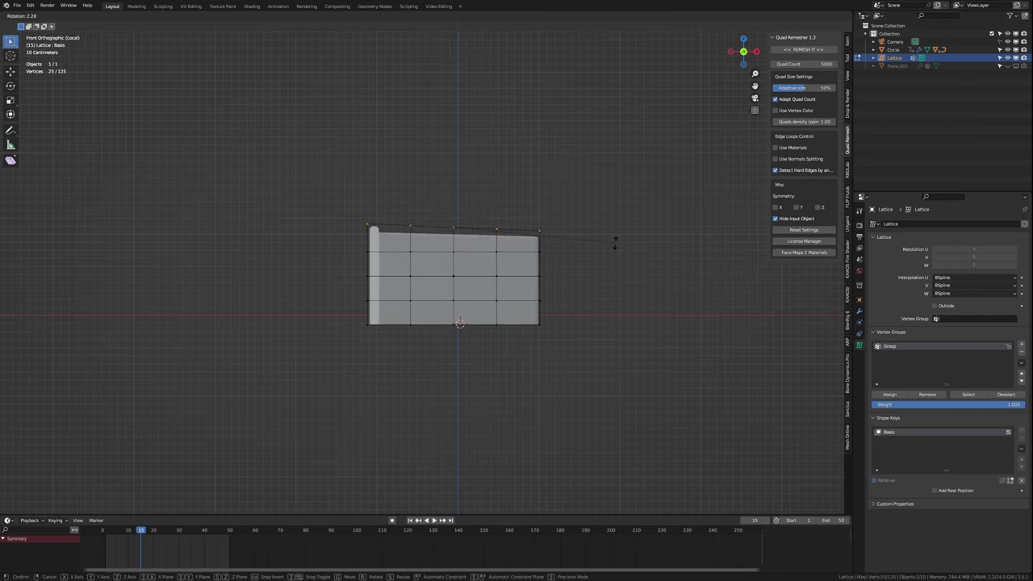
{"action": "left_click", "coordinate": [631, 245]}
{"action": "key", "text": "Tab"}
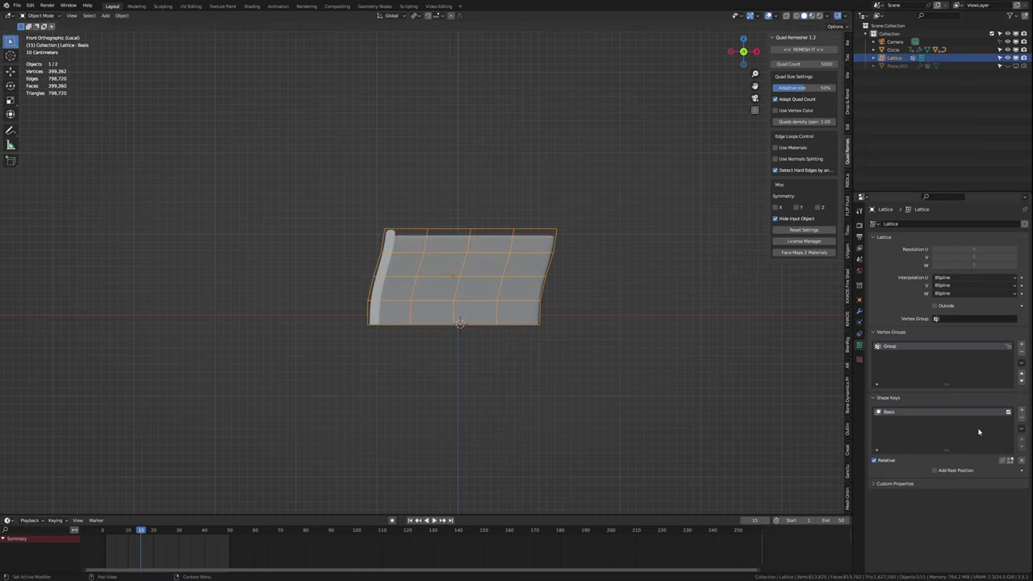
{"action": "key", "text": "g"}
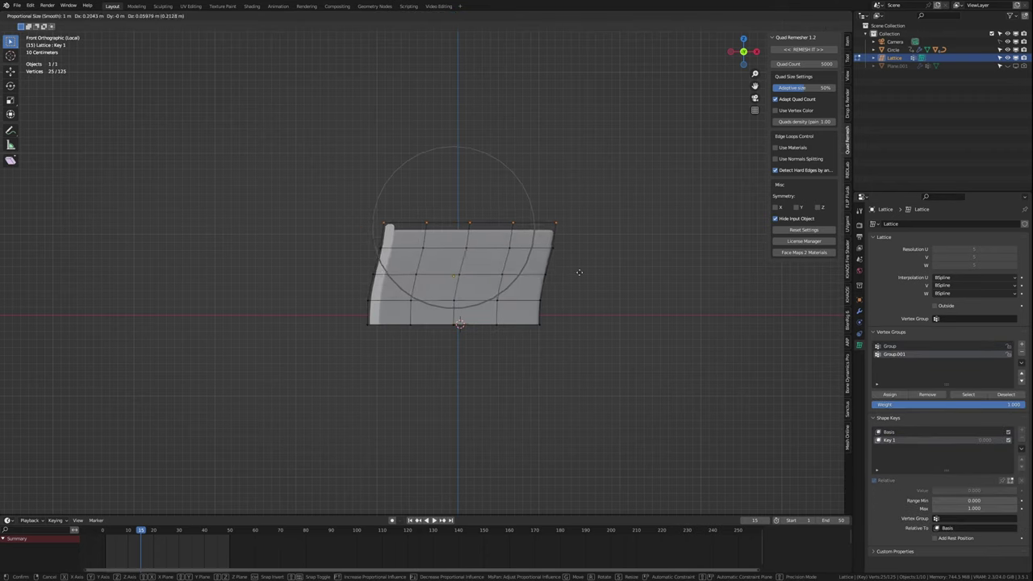
{"action": "left_click", "coordinate": [582, 275]}
{"action": "key", "text": "r"}
{"action": "left_click", "coordinate": [604, 281]}
{"action": "key", "text": "Tab"}
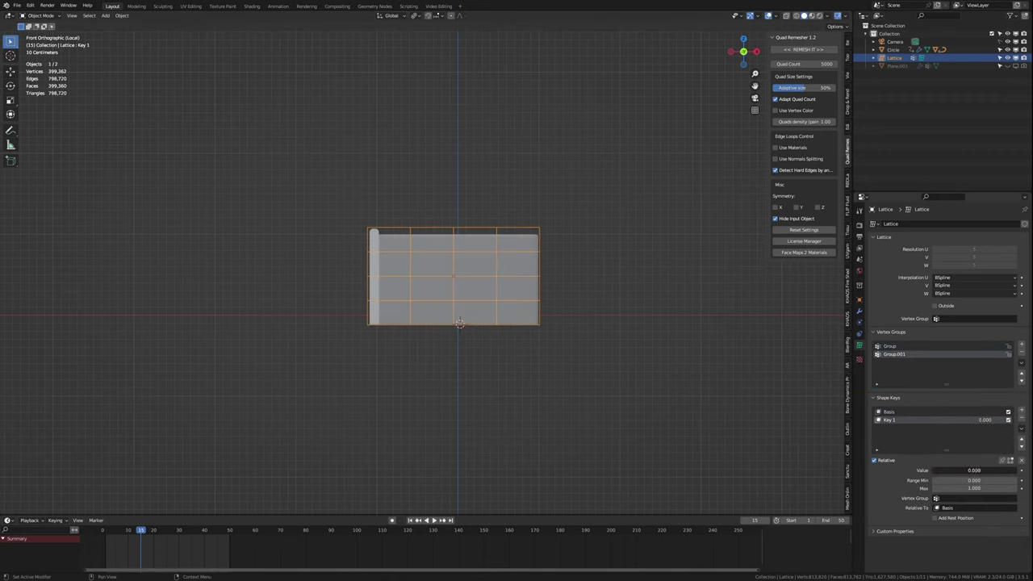
Step: Add shape key Key 2 and move the lattice's top row the other way
{"action": "left_click", "coordinate": [1022, 345]}
{"action": "left_click", "coordinate": [1022, 412]}
{"action": "key", "text": "Tab"}
{"action": "key", "text": "g"}
{"action": "left_click", "coordinate": [641, 304]}
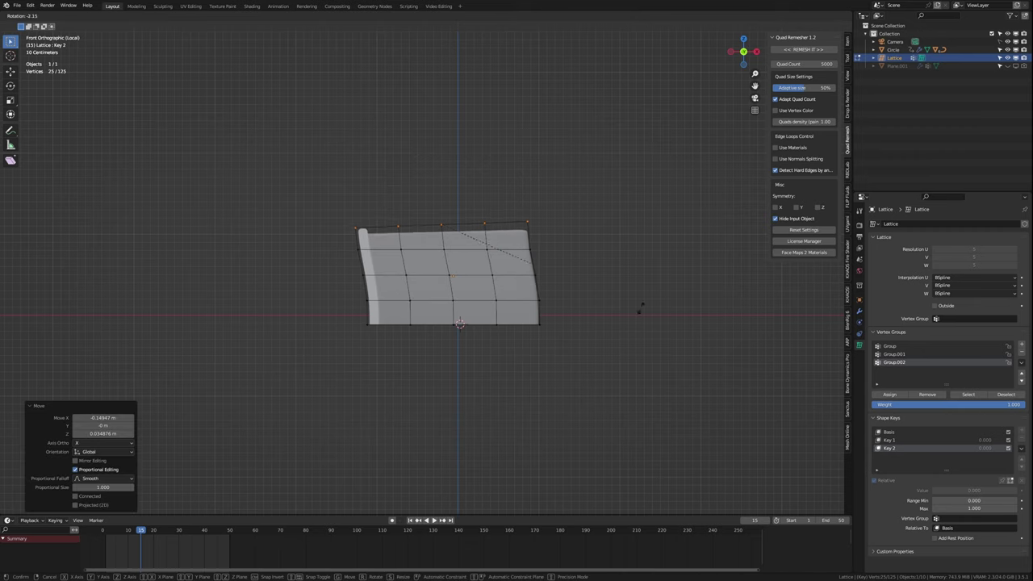
{"action": "key", "text": "Tab"}
Step: Test Key 1 and Key 2 values to preview how they bend the cake
{"action": "mouse_move", "coordinate": [975, 469]}
{"action": "left_mouse_down"}
{"action": "mouse_move", "coordinate": [1018, 470]}
{"action": "mouse_move", "coordinate": [933, 470]}
{"action": "mouse_move", "coordinate": [992, 470]}
{"action": "left_mouse_up"}
{"action": "left_click", "coordinate": [888, 420]}
{"action": "left_click", "coordinate": [888, 428]}
Step: At frame 1, set Key 2 to full strength and keyframe it
{"action": "key", "text": "Escape"}
{"action": "left_click", "coordinate": [409, 520]}
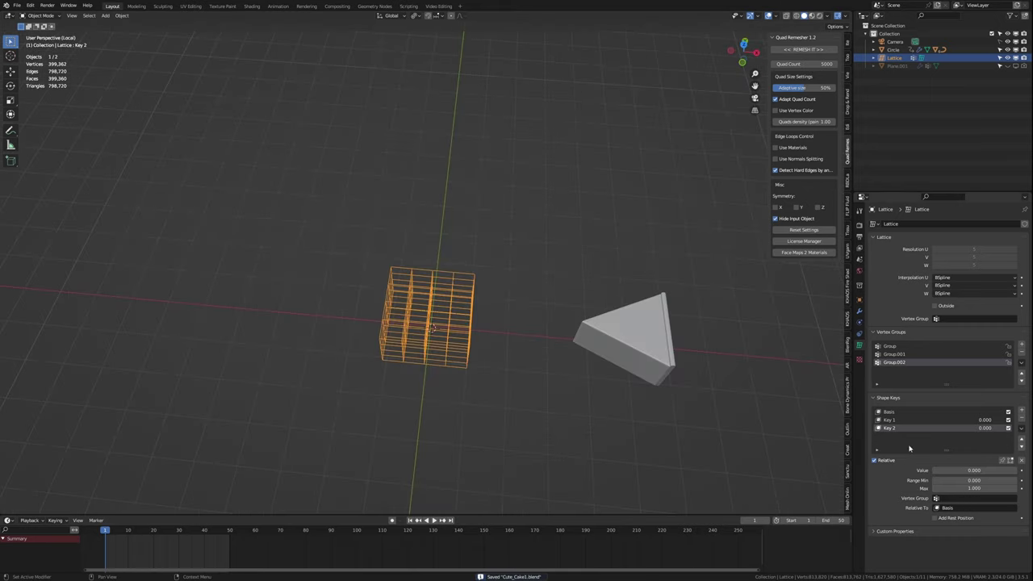
{"action": "mouse_move", "coordinate": [751, 476]}
{"action": "middle_mouse_down"}
{"action": "mouse_move", "coordinate": [787, 439]}
{"action": "mouse_move", "coordinate": [565, 297]}
{"action": "middle_mouse_up"}
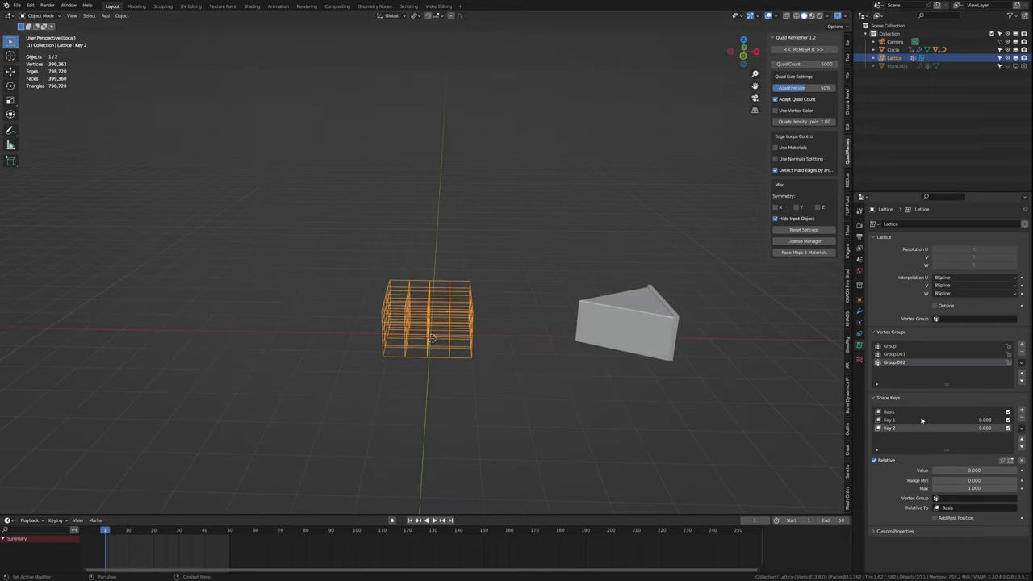
{"action": "left_click", "coordinate": [888, 428]}
{"action": "left_click_drag", "start_coordinate": [974, 470], "coordinate": [1030, 481]}
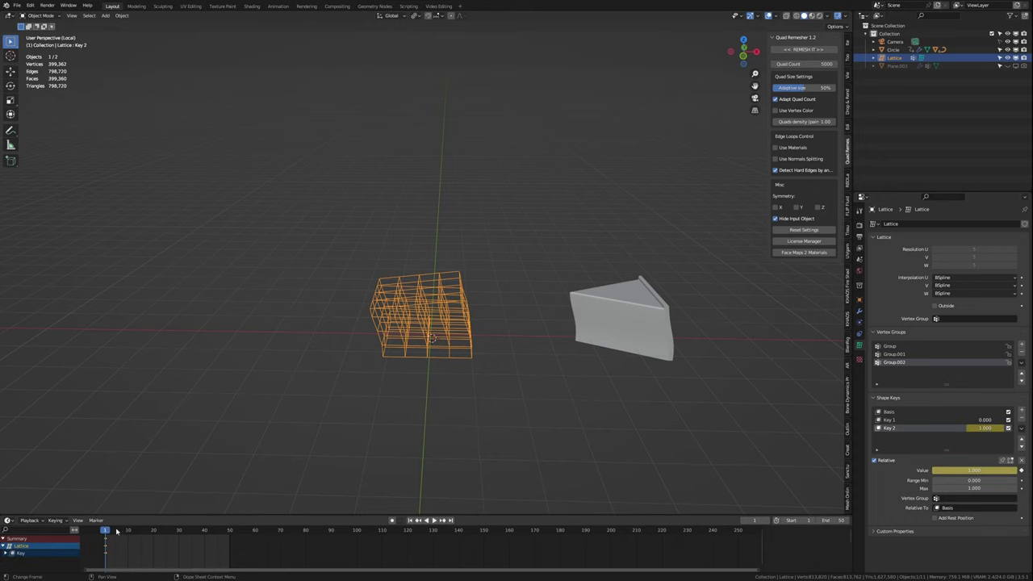
Step: Key Key 1 at full strength around frames 10 and 20, then box-select the keyframes
{"action": "left_click_drag", "start_coordinate": [116, 530], "coordinate": [127, 531]}
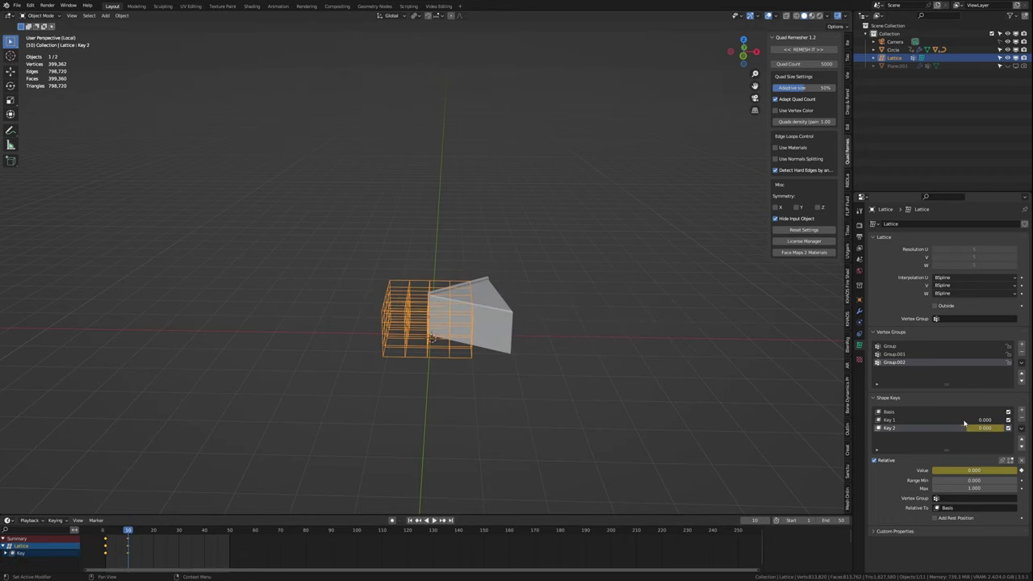
{"action": "left_click_drag", "start_coordinate": [127, 530], "coordinate": [153, 530]}
{"action": "left_click_drag", "start_coordinate": [972, 471], "coordinate": [1015, 474]}
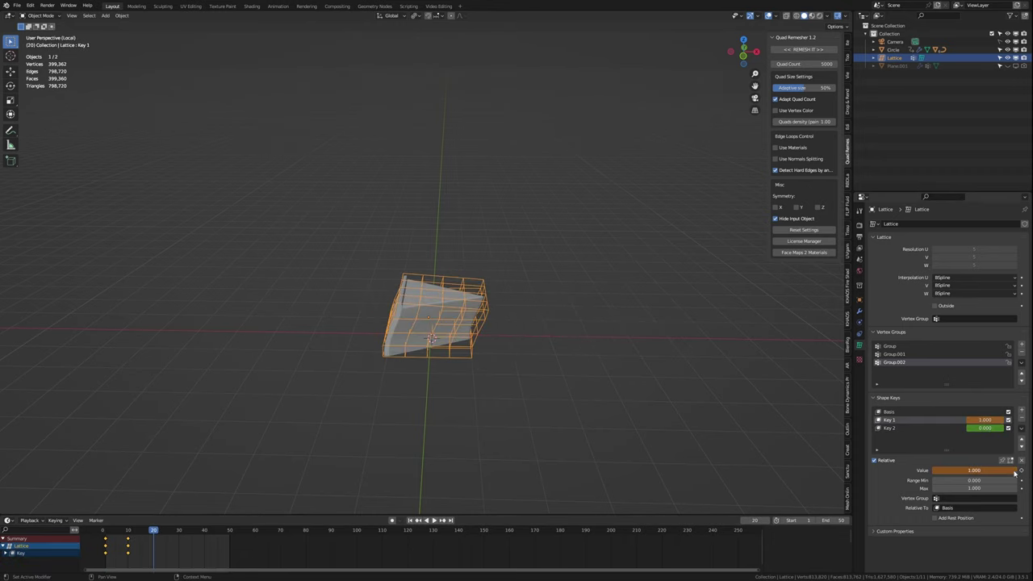
{"action": "key", "text": "Left"}
{"action": "key", "text": "Left"}
{"action": "key", "text": "Left"}
{"action": "key", "text": "shift+Left"}
{"action": "left_click_drag", "start_coordinate": [173, 559], "coordinate": [125, 546]}
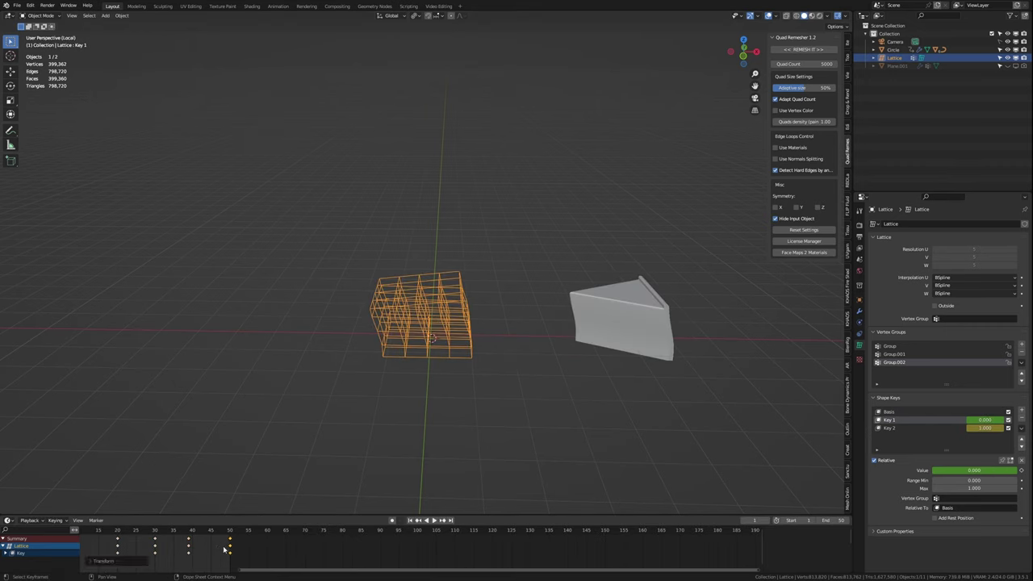
Step: Make the wobble curves cyclic in the Graph Editor and enlarge the bottom editor
{"action": "key", "text": "Escape"}
{"action": "key", "text": "ctrl+Tab"}
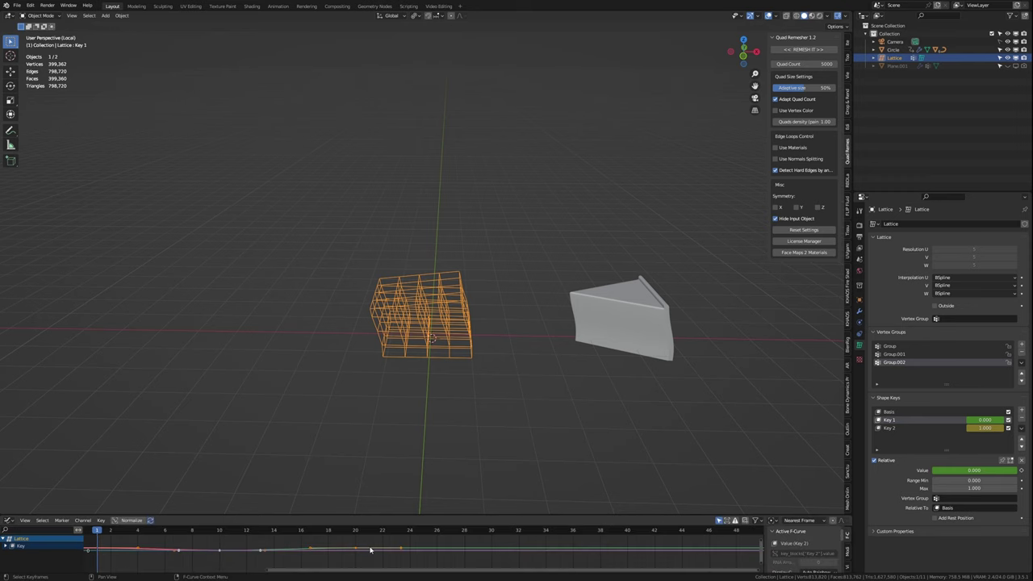
{"action": "key", "text": "shift+e"}
{"action": "left_click", "coordinate": [436, 497]}
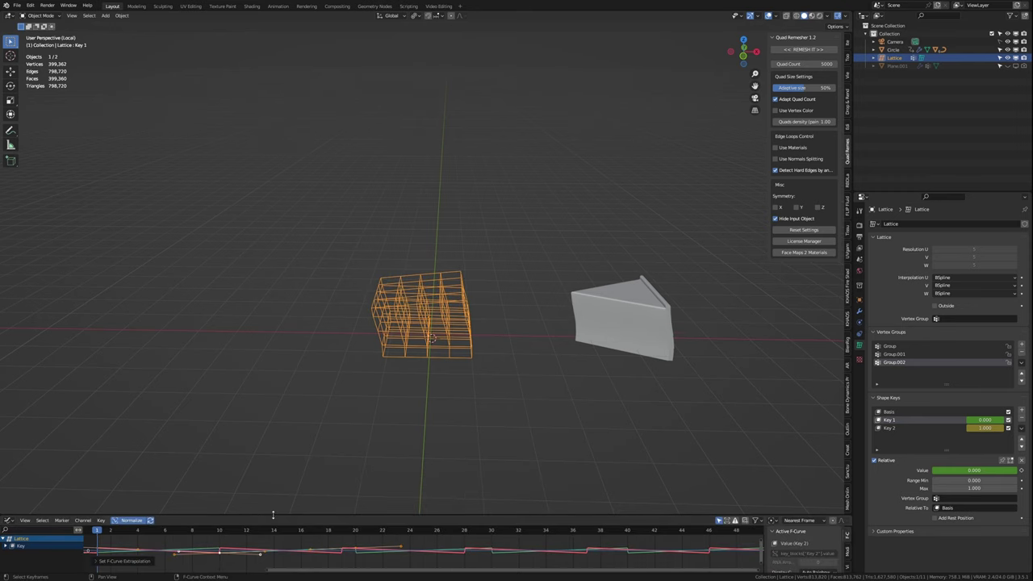
{"action": "left_click_drag", "start_coordinate": [273, 514], "coordinate": [272, 428]}
Step: Shift the selected shape-key keyframes to new timing in the Dope Sheet
{"action": "key", "text": "ctrl+Tab"}
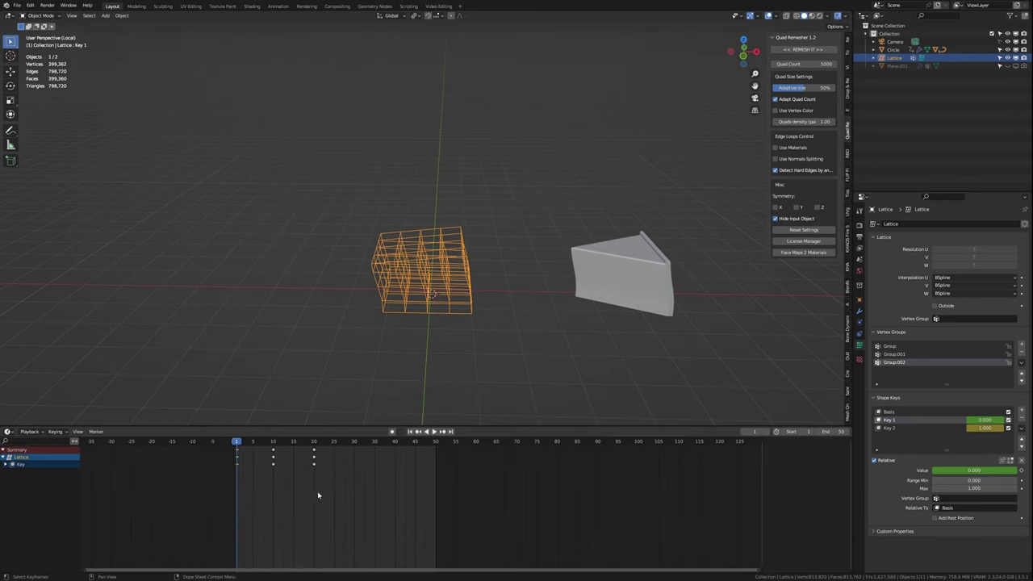
{"action": "key", "text": "ctrl+Tab"}
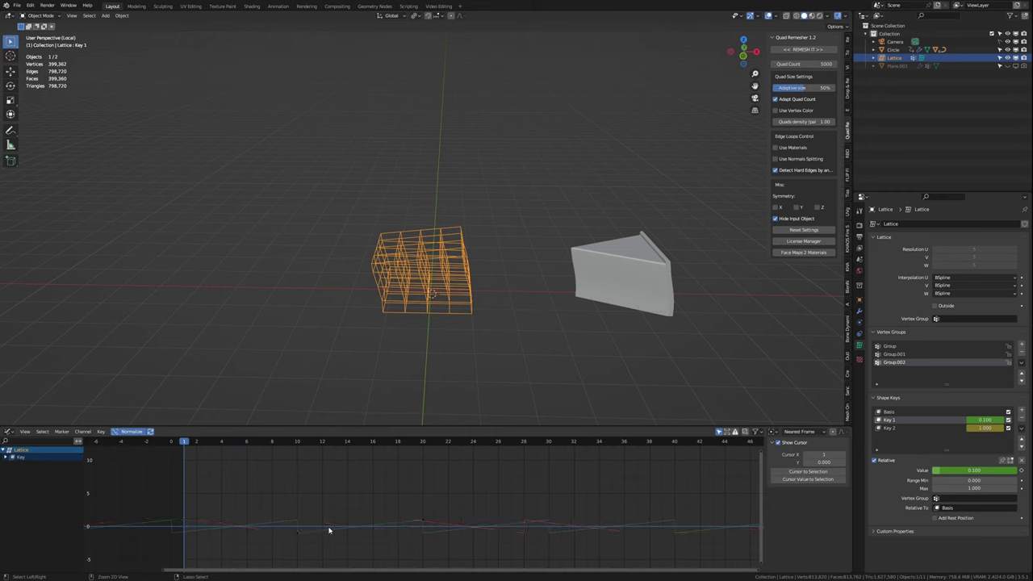
{"action": "key", "text": "Home"}
{"action": "key", "text": "ctrl+Tab"}
{"action": "key", "text": "g"}
{"action": "left_click", "coordinate": [350, 477]}
Step: Expand the shape-key curve channels and play the wobble animation
{"action": "key", "text": "ctrl+Tab"}
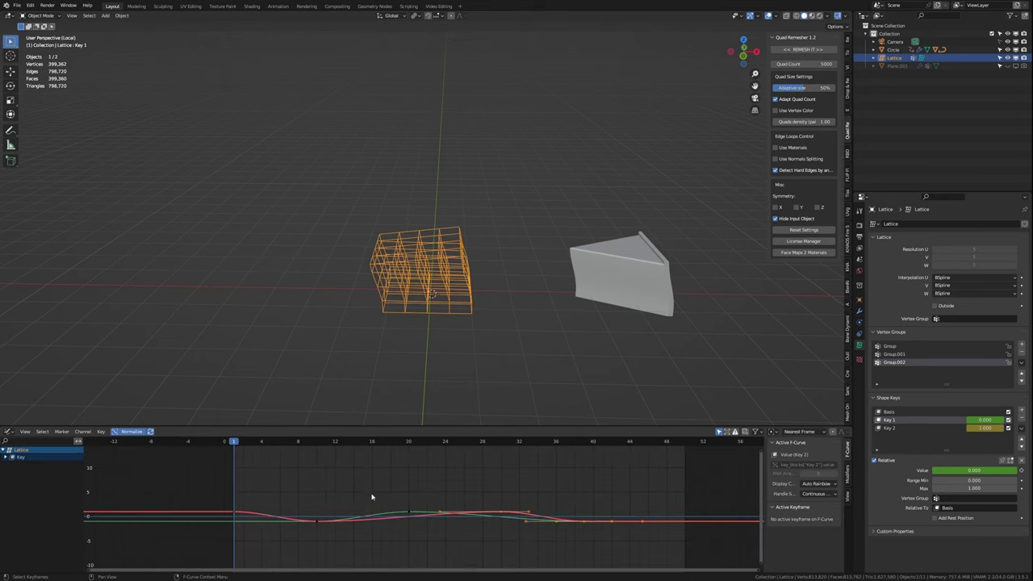
{"action": "key", "text": "ctrl+Tab"}
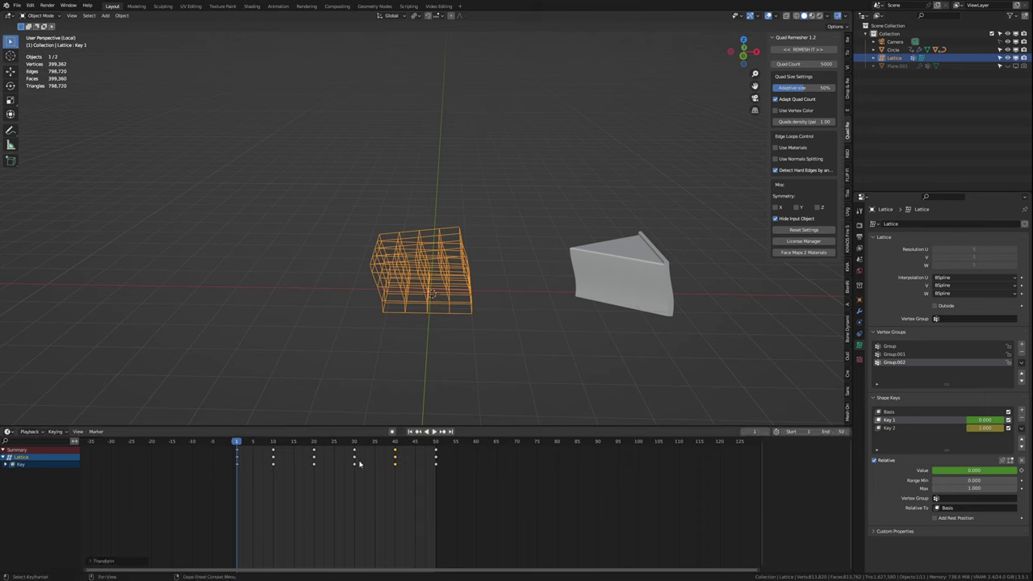
{"action": "key", "text": "ctrl+Tab"}
{"action": "left_click", "coordinate": [848, 452]}
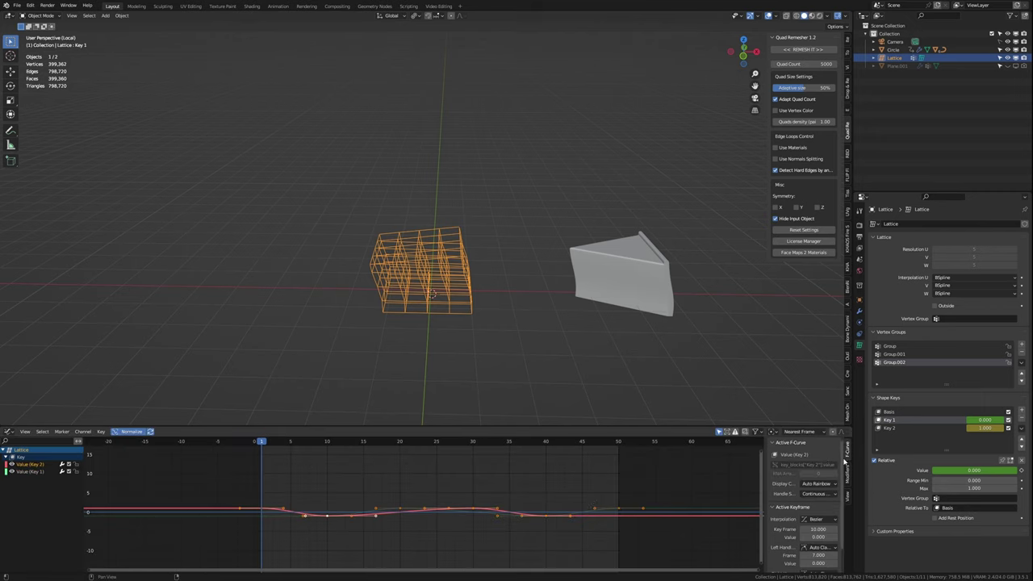
{"action": "key", "text": "ctrl+Tab"}
{"action": "key", "text": "space"}
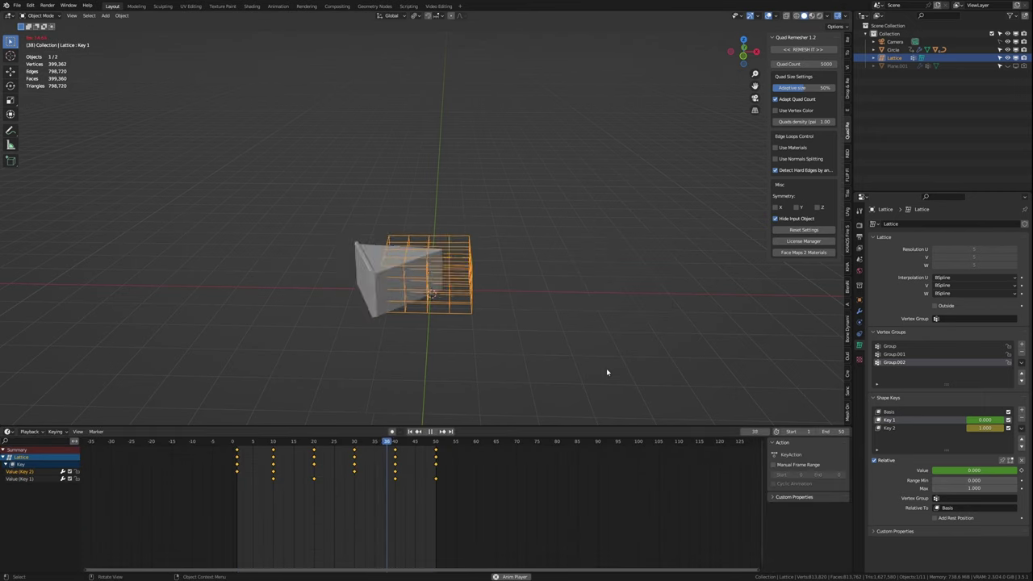
Step: Save the file, leave local view and bring all scene objects back
{"action": "key", "text": "KP_0"}
{"action": "key", "text": "ctrl+s"}
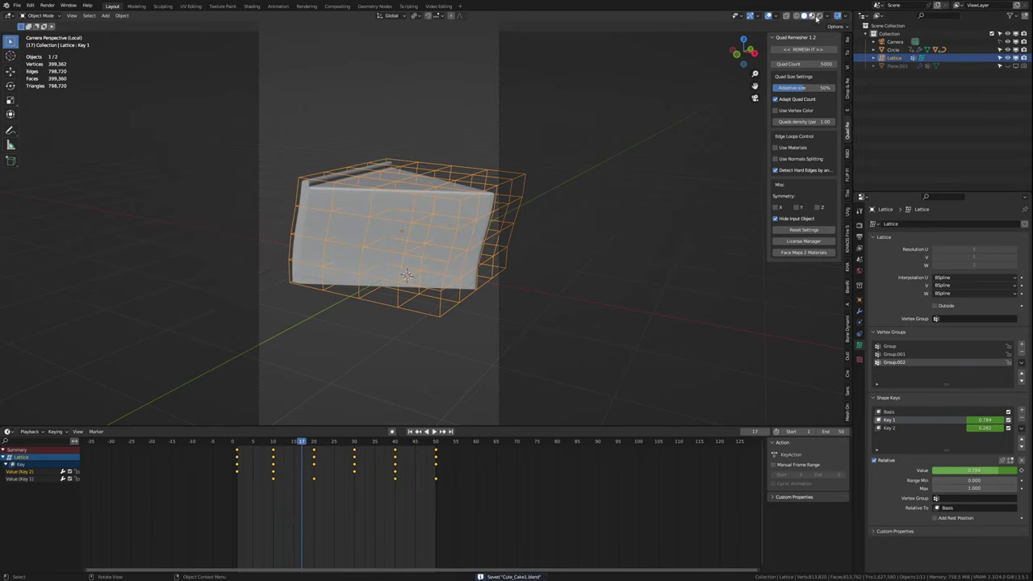
{"action": "key", "text": "KP_Divide"}
{"action": "left_click", "coordinate": [478, 223]}
{"action": "key", "text": "alt+a"}
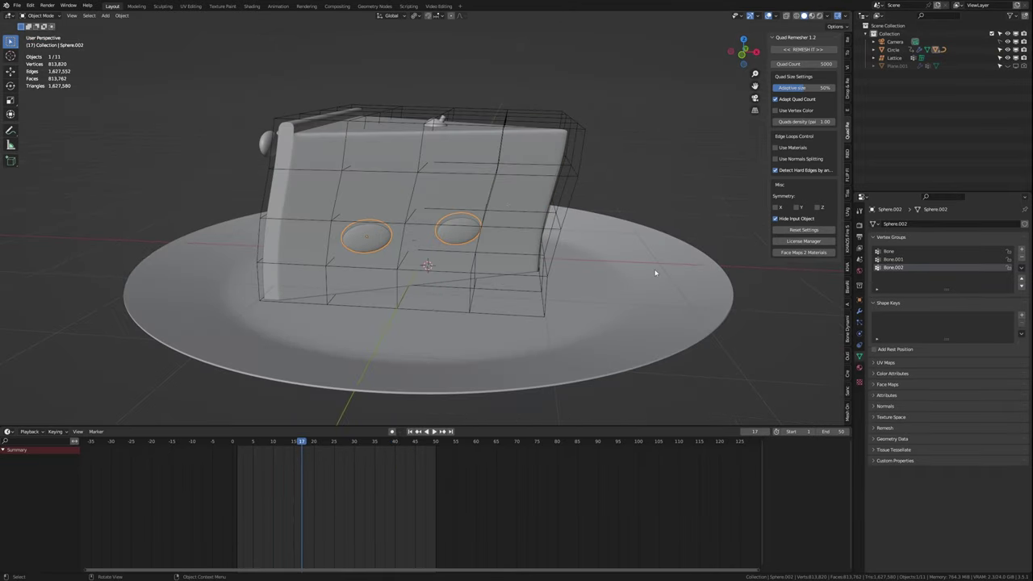
{"action": "middle_click_drag", "start_coordinate": [657, 272], "coordinate": [547, 216]}
{"action": "key", "text": "ctrl+z"}
{"action": "key", "text": "ctrl+z"}
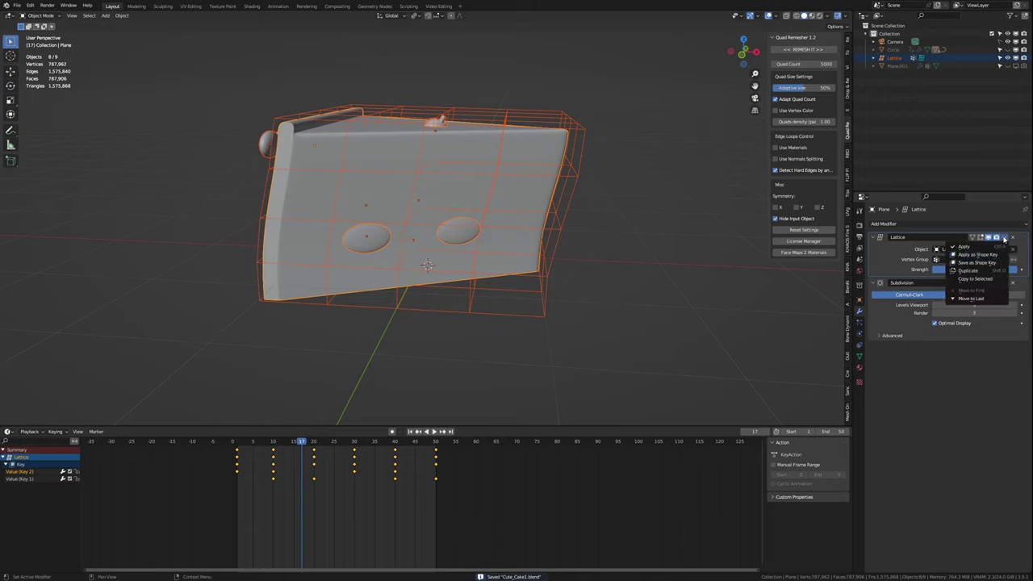
Step: Scrub and play the timeline to preview the lattice wobble on the cake
{"action": "left_click_drag", "start_coordinate": [304, 444], "coordinate": [265, 440]}
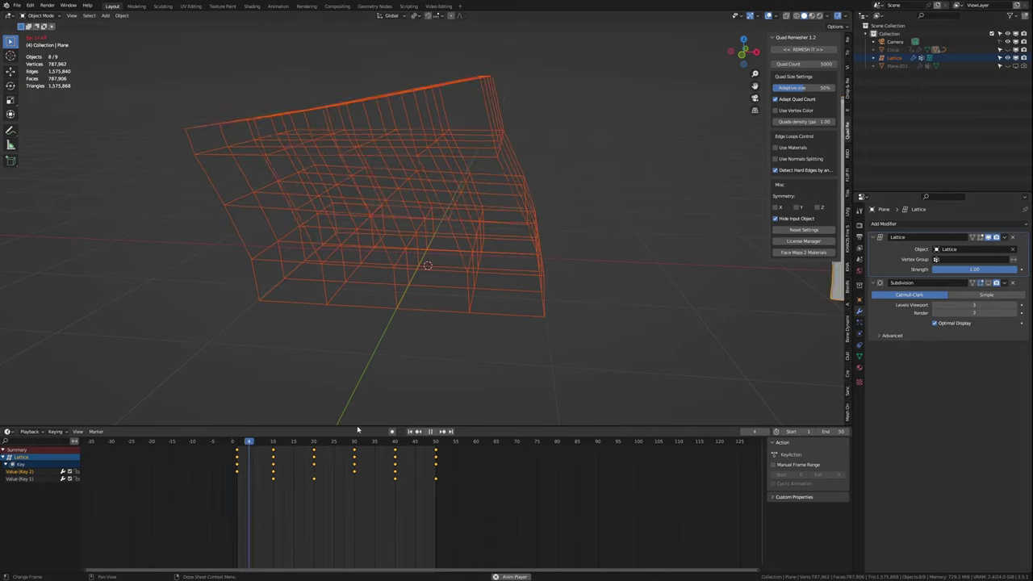
{"action": "left_click", "coordinate": [552, 302]}
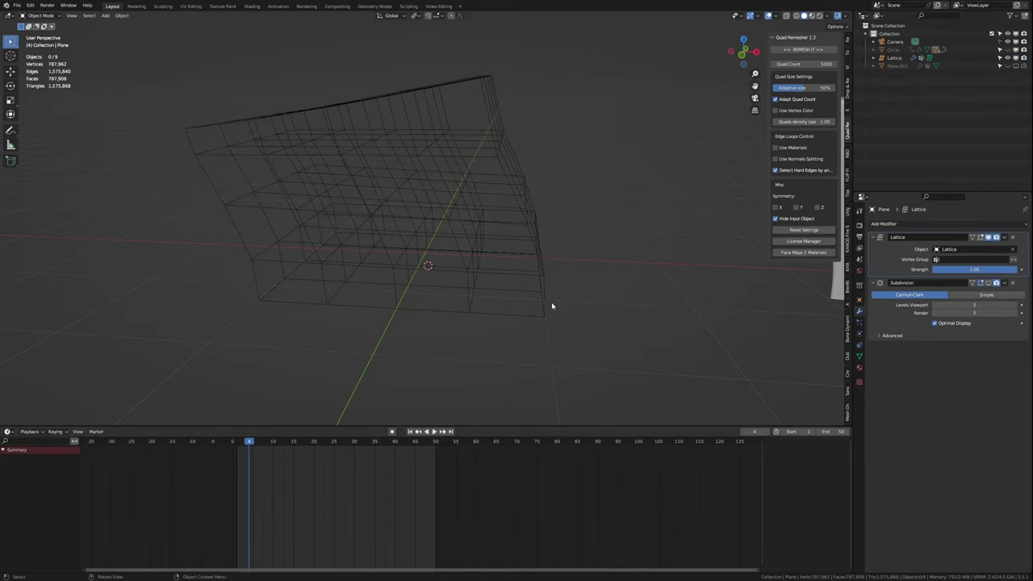
{"action": "key", "text": "space"}
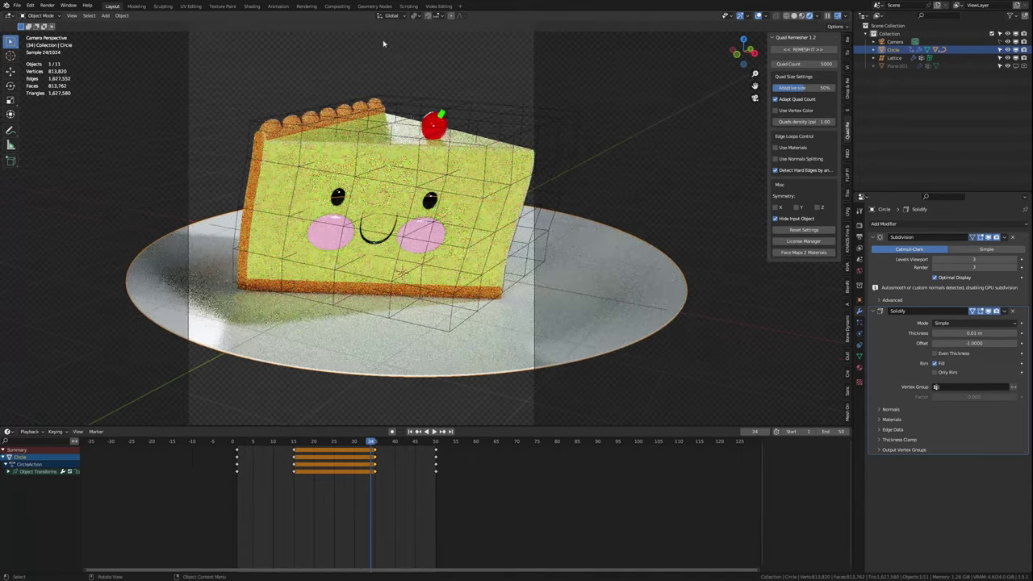
Step: Test-render the cake, then insert an Alpha Over node between Denoise and Viewer with a light blue background
{"action": "key", "text": "F12"}
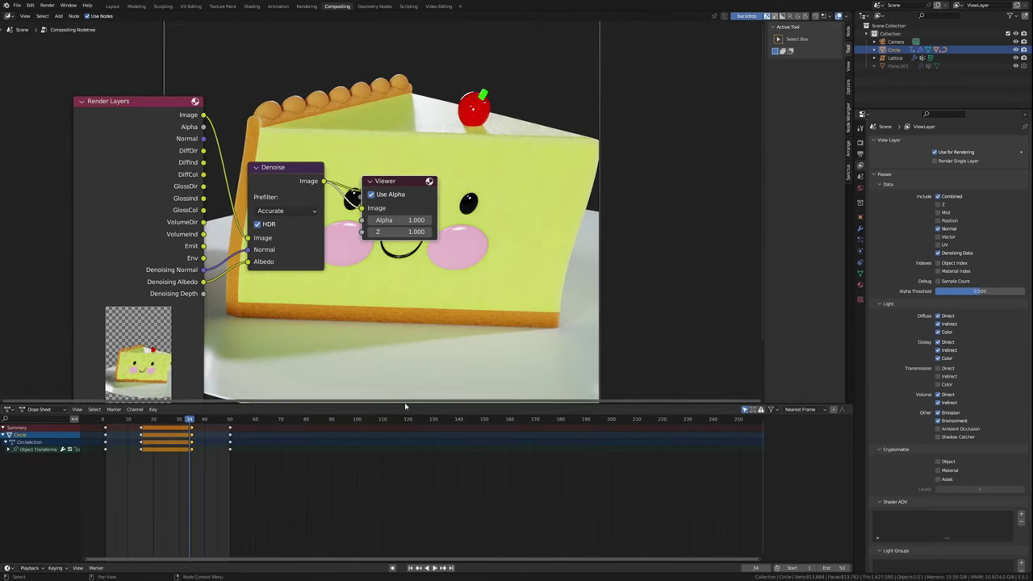
{"action": "key", "text": "ctrl+space"}
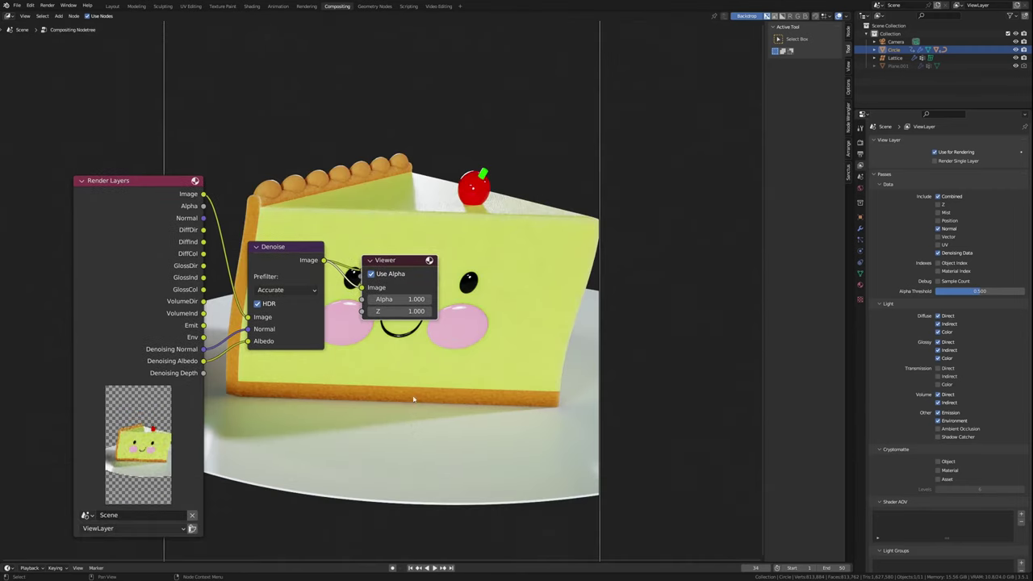
{"action": "key", "text": "shift+a"}
{"action": "left_click", "coordinate": [438, 344]}
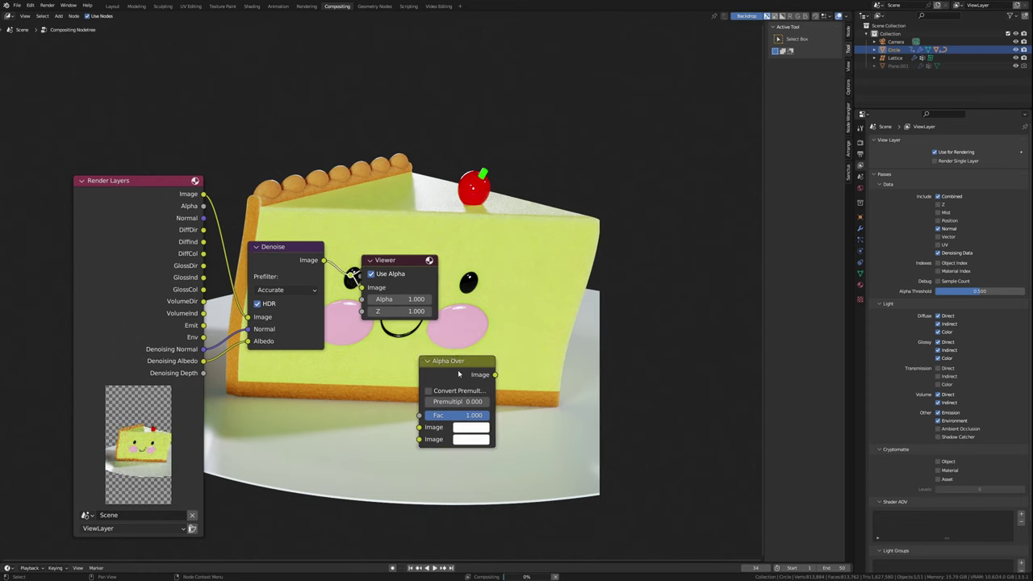
{"action": "left_click_drag", "start_coordinate": [459, 373], "coordinate": [407, 248]}
{"action": "left_click", "coordinate": [419, 306]}
{"action": "left_click", "coordinate": [457, 173]}
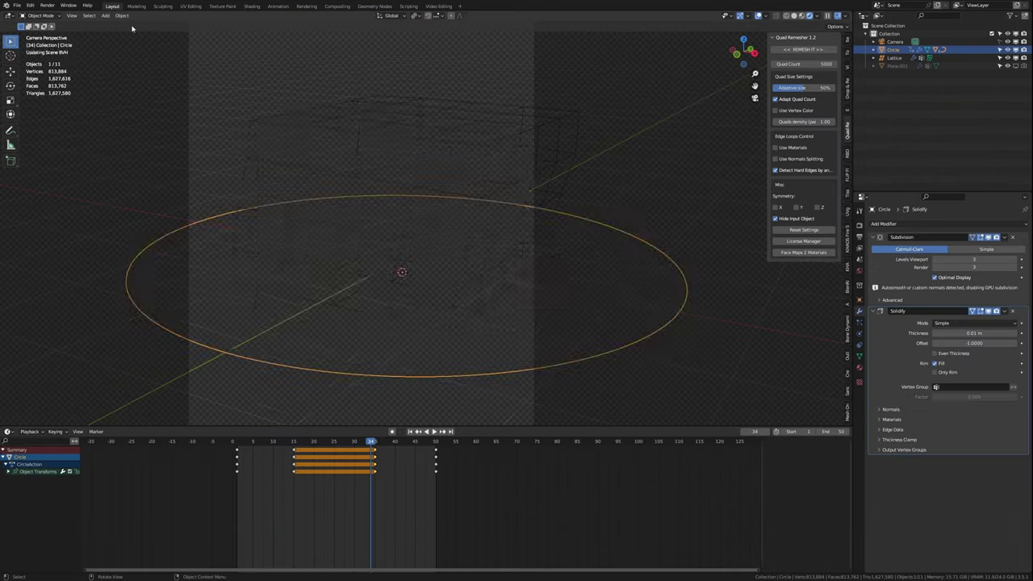
Step: Save the file, re-render to check the blue background, and move to the Shading workspace
{"action": "left_click", "coordinate": [861, 288]}
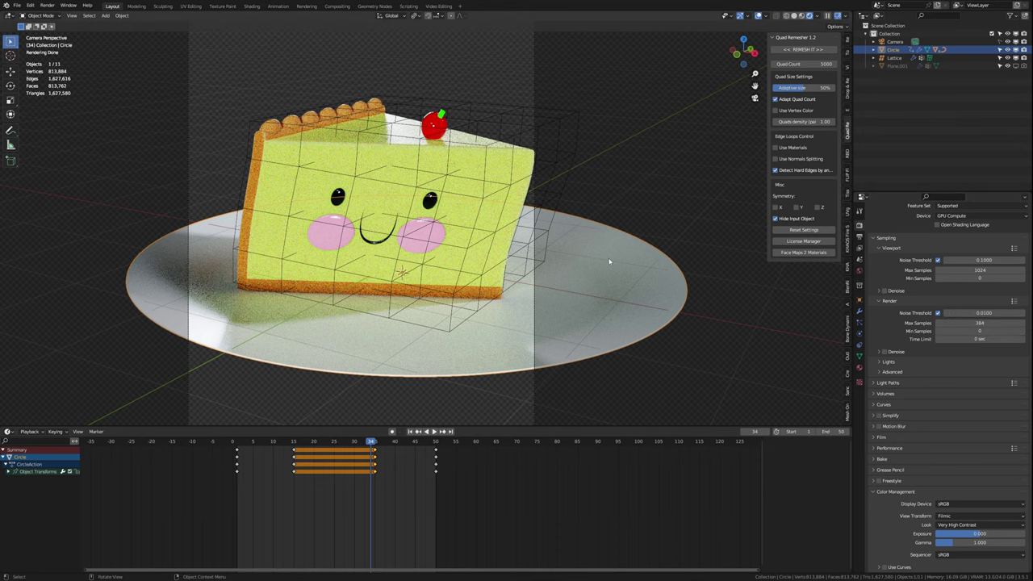
{"action": "key", "text": "ctrl+s"}
{"action": "key", "text": "F12"}
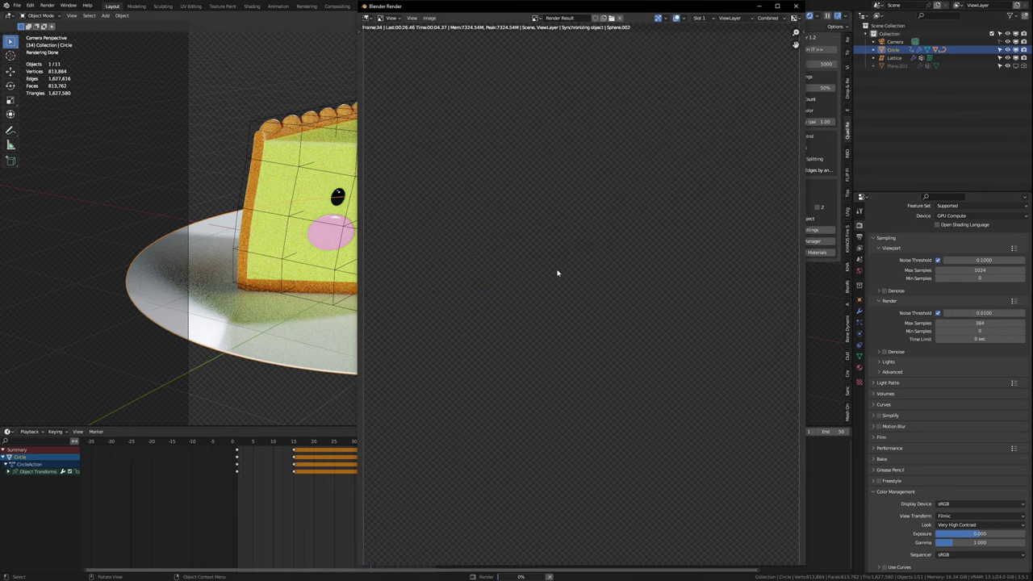
{"action": "key", "text": "Escape"}
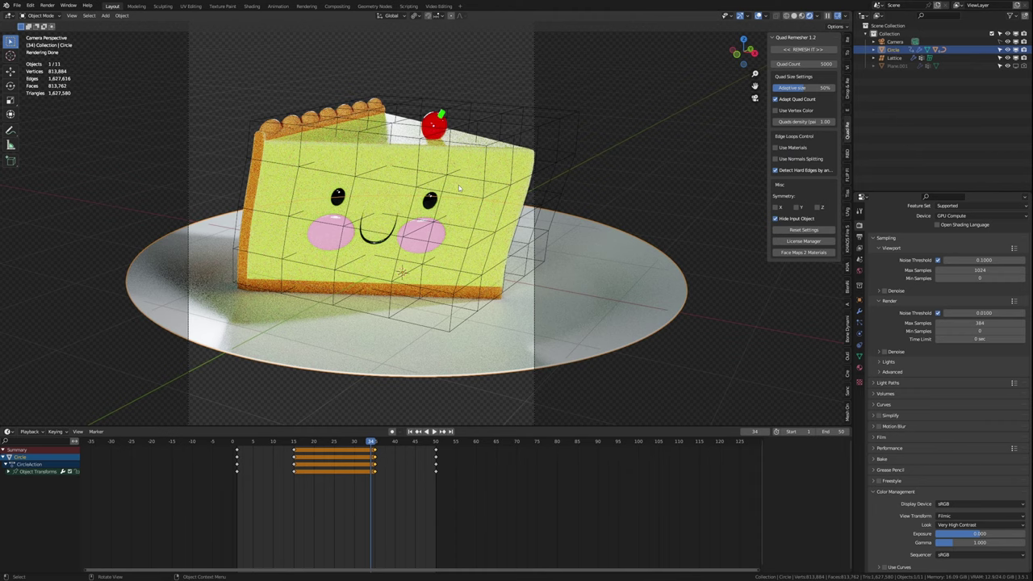
{"action": "left_click", "coordinate": [253, 7]}
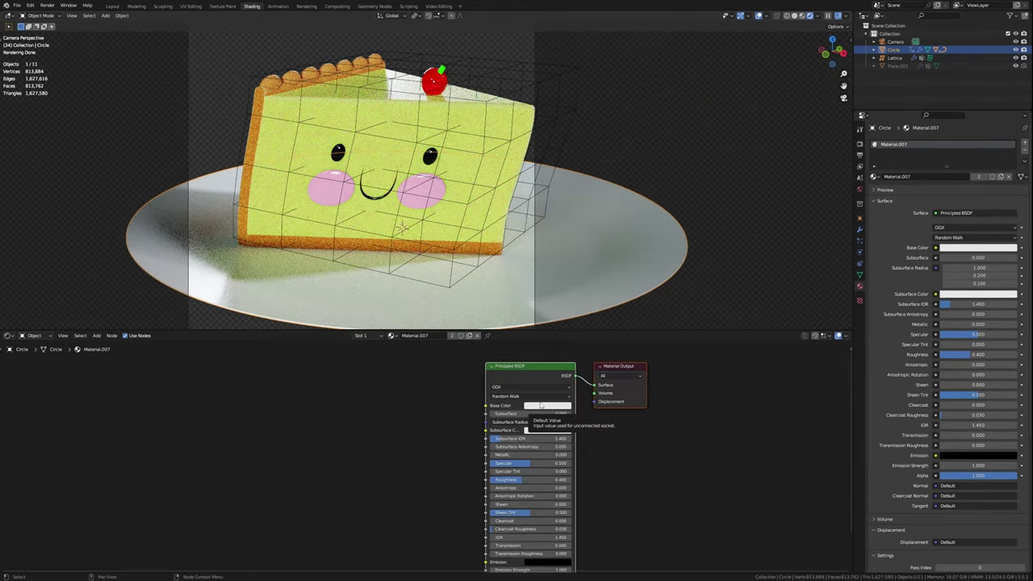
Step: Browse the Sanctus Library's Stones category for the plate's Ceramic material and delete the stray cube
{"action": "left_click_drag", "start_coordinate": [851, 38], "coordinate": [766, 38]}
{"action": "left_click", "coordinate": [795, 69]}
{"action": "left_click", "coordinate": [795, 70]}
{"action": "left_click", "coordinate": [804, 105]}
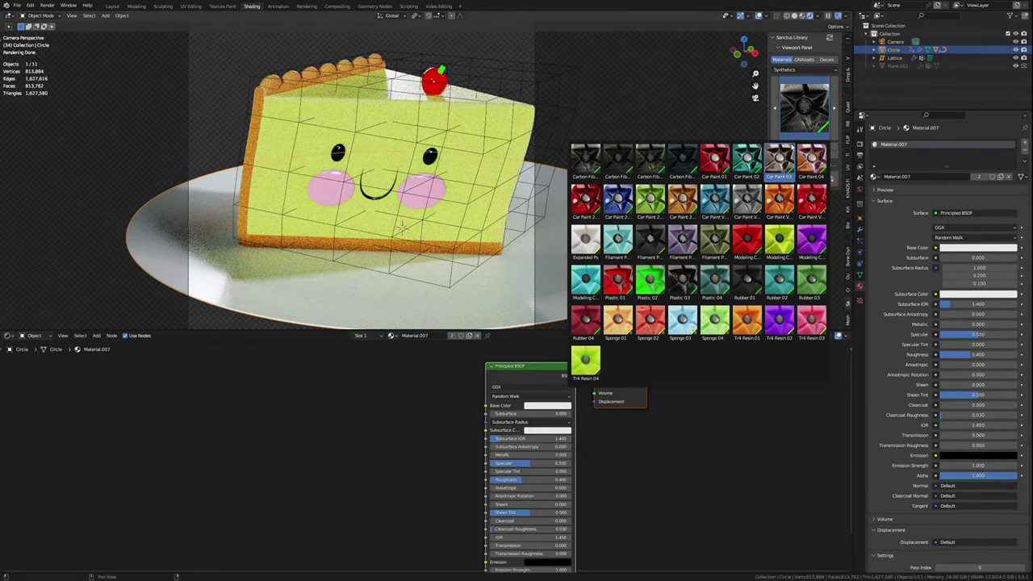
{"action": "left_click", "coordinate": [799, 69]}
{"action": "left_click", "coordinate": [805, 195]}
{"action": "left_click", "coordinate": [804, 105]}
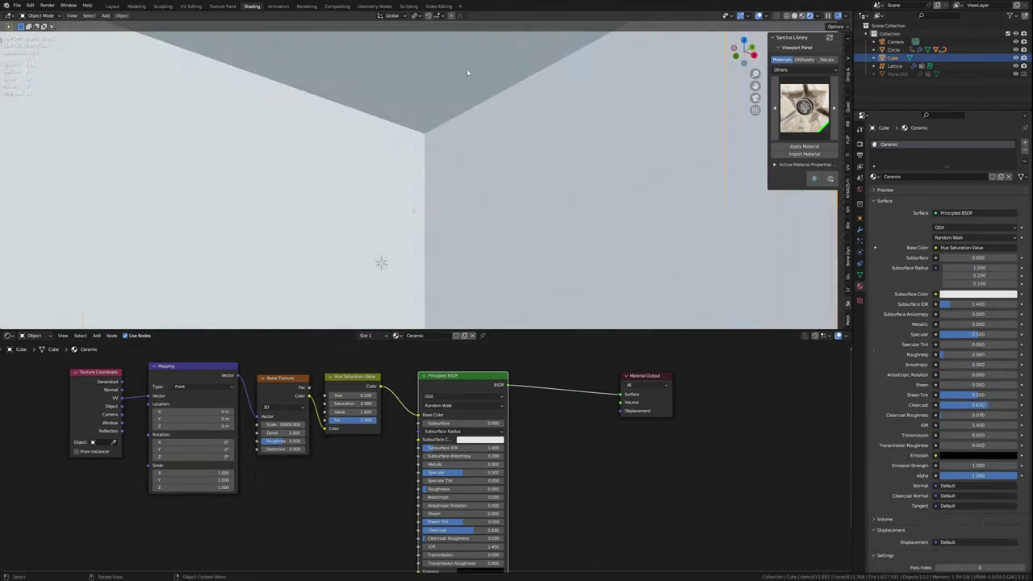
{"action": "key", "text": "Delete"}
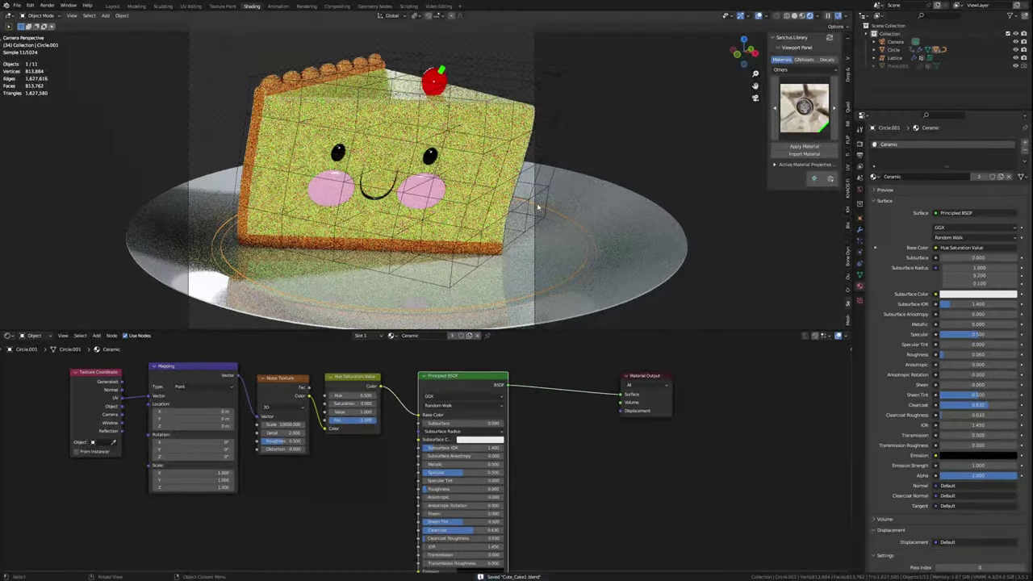
Step: Create a Rendered_Images folder and accept it as the render output path
{"action": "left_click", "coordinate": [459, 193]}
{"action": "type", "text": "Rend"}
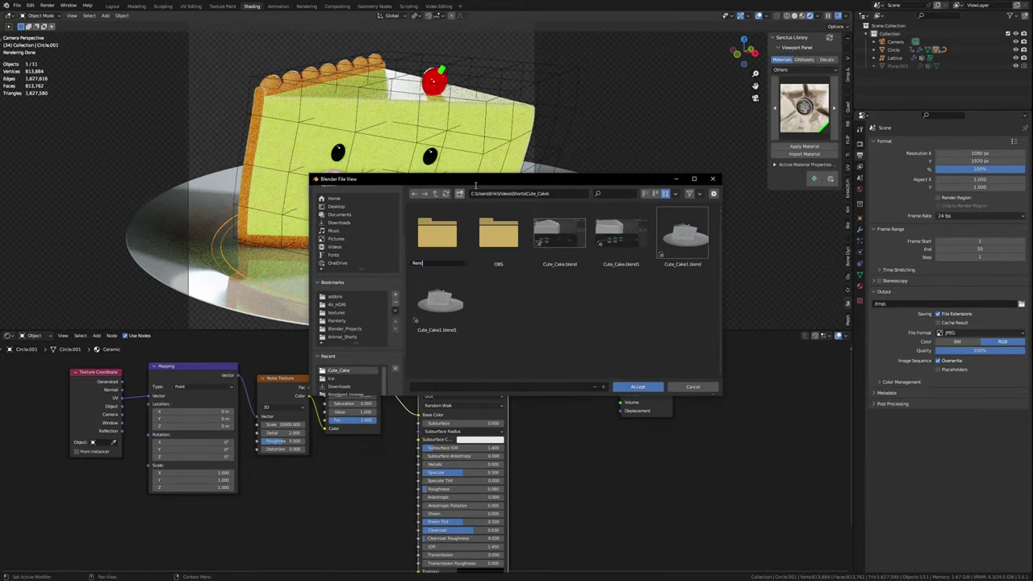
{"action": "key", "text": "Return"}
{"action": "double_click", "coordinate": [500, 235]}
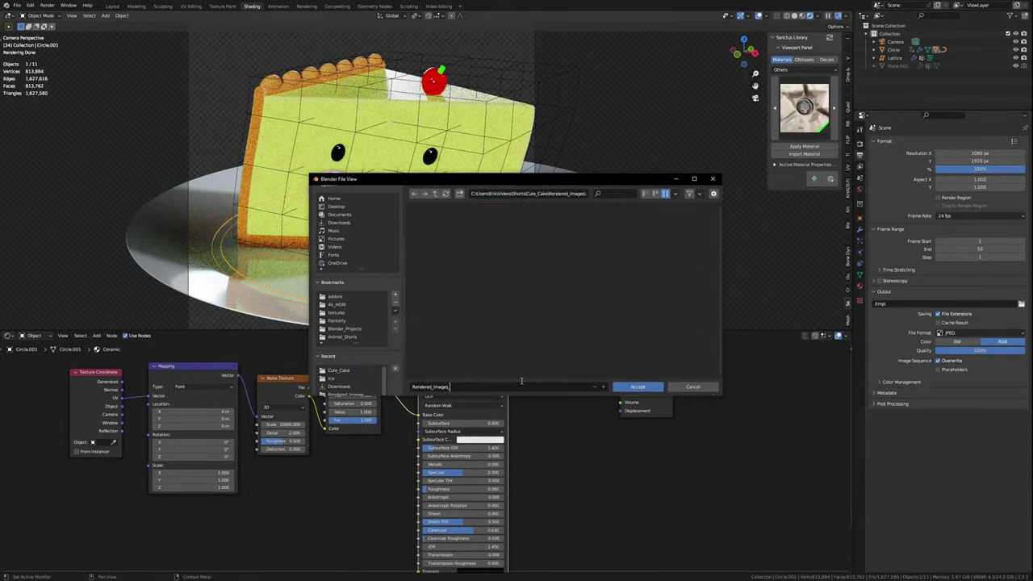
{"action": "key", "text": "Return"}
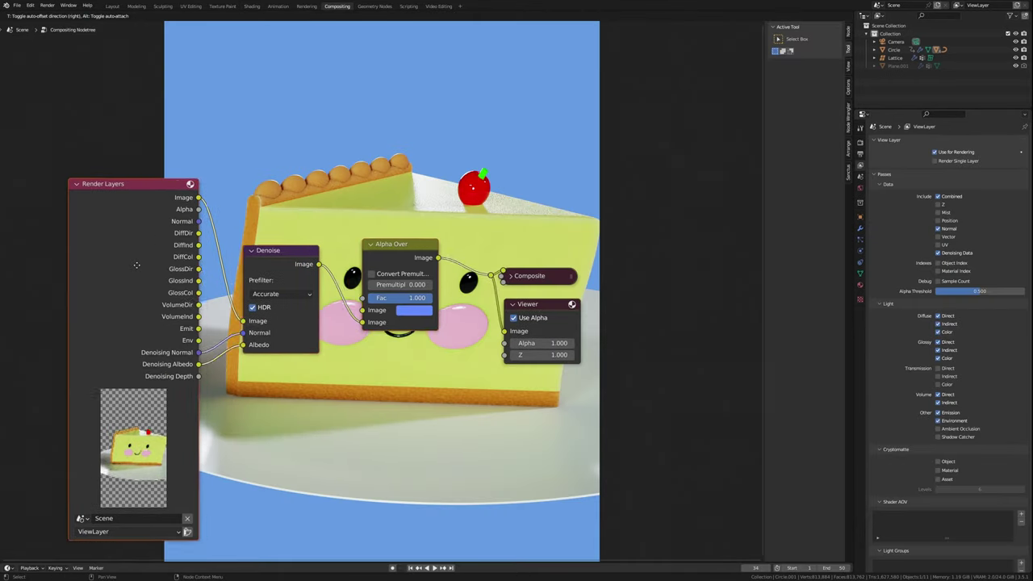
Step: Connect Alpha Over to Composite and insert a Bright/Contrast node before it with Contrast 2.5
{"action": "left_click_drag", "start_coordinate": [395, 240], "coordinate": [274, 278]}
{"action": "left_click_drag", "start_coordinate": [533, 276], "coordinate": [658, 359]}
{"action": "left_click_drag", "start_coordinate": [274, 279], "coordinate": [503, 383]}
{"action": "left_click", "coordinate": [849, 65]}
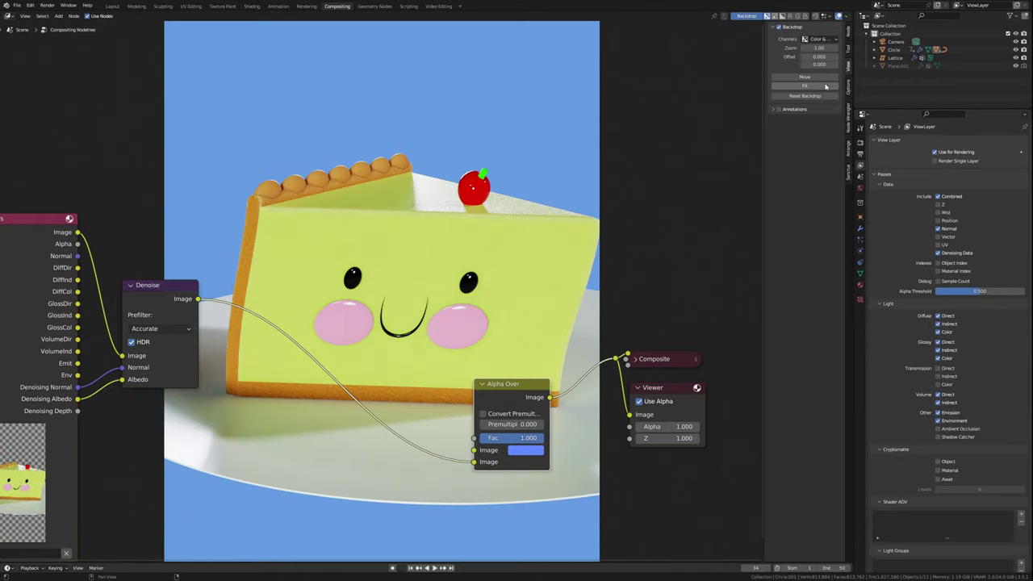
{"action": "left_click", "coordinate": [825, 86]}
{"action": "key", "text": "shift+a"}
{"action": "type", "text": "con"}
{"action": "left_click", "coordinate": [390, 311]}
{"action": "left_click", "coordinate": [311, 395]}
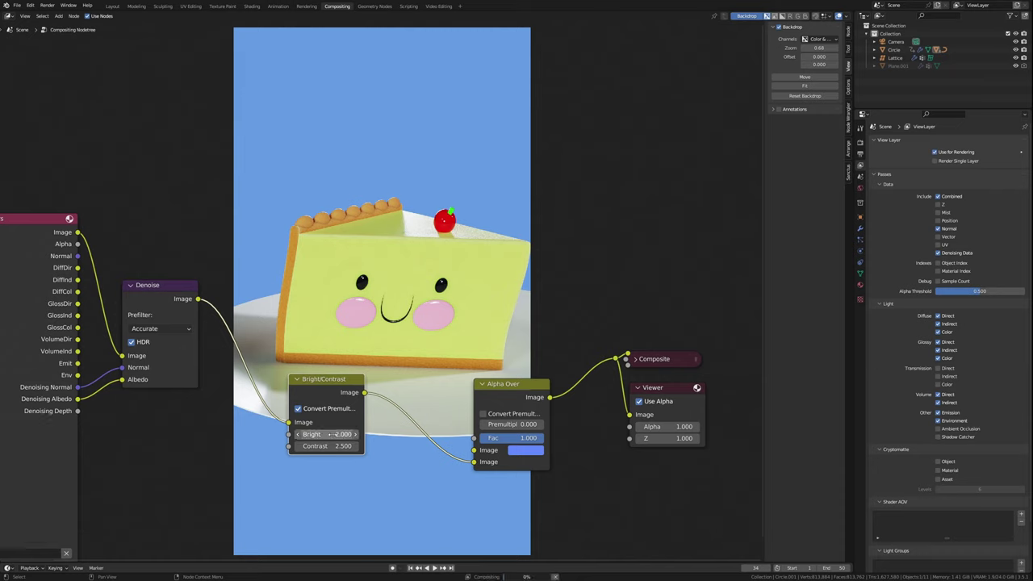
{"action": "left_click_drag", "start_coordinate": [328, 434], "coordinate": [328, 434]}
{"action": "type", "text": "0.000"}
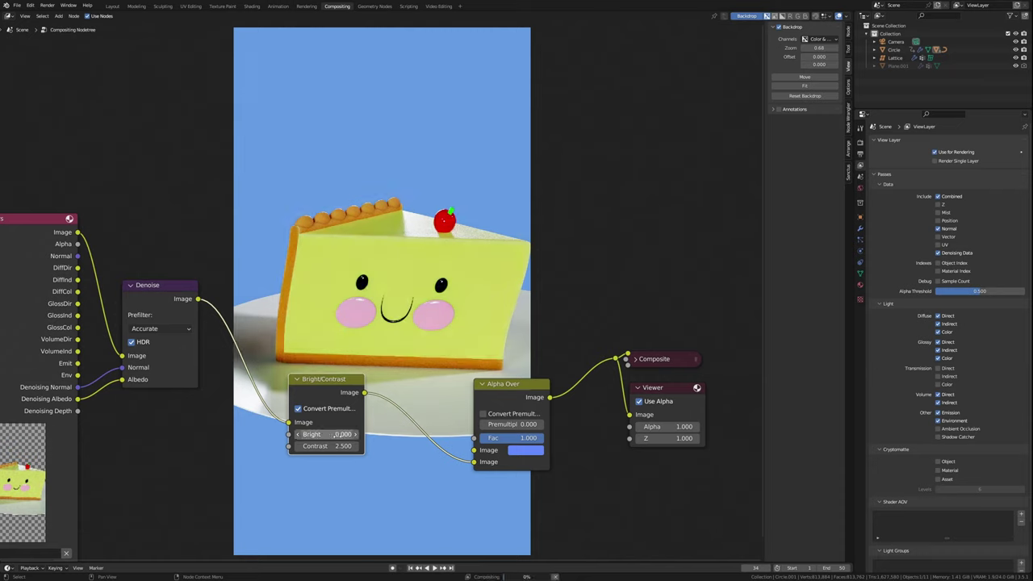
{"action": "key", "text": "Return"}
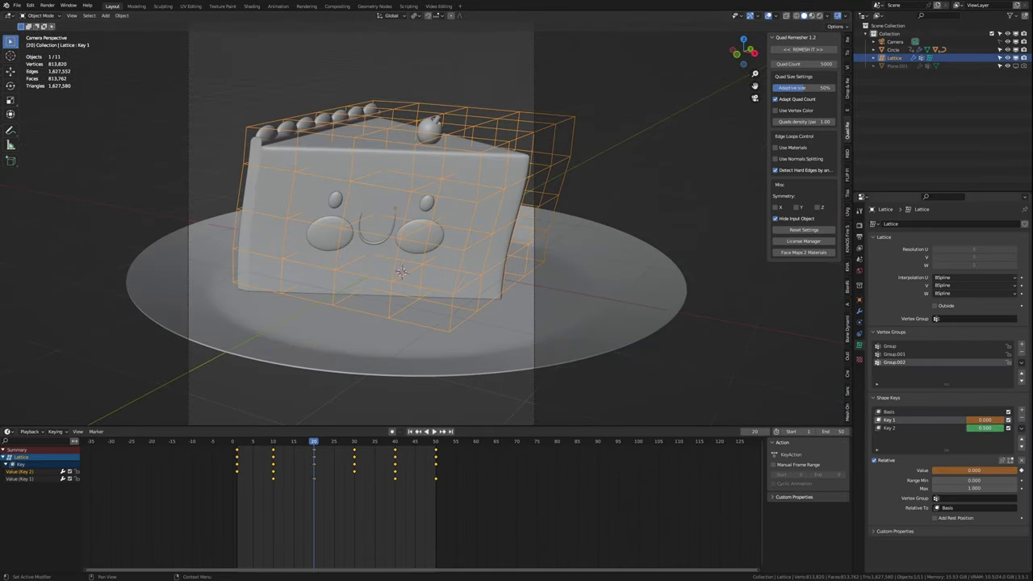
Step: Reset Key 1, clear the existing shape-key keyframes, and test Key 2's deformation
{"action": "left_click_drag", "start_coordinate": [992, 421], "coordinate": [961, 421]}
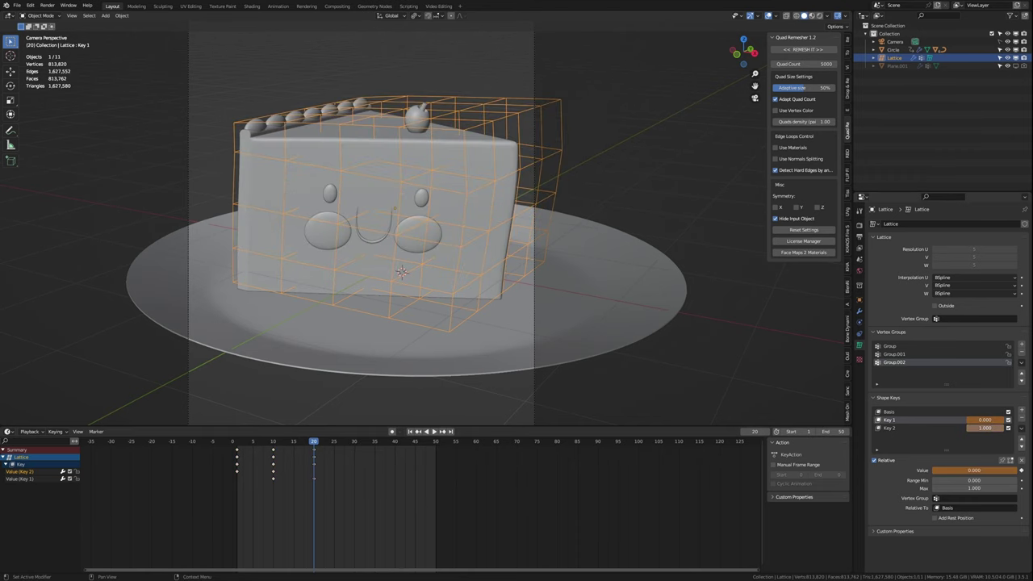
{"action": "middle_click_drag", "start_coordinate": [468, 307], "coordinate": [491, 322]}
{"action": "key", "text": "Delete"}
{"action": "key", "text": "KP_0"}
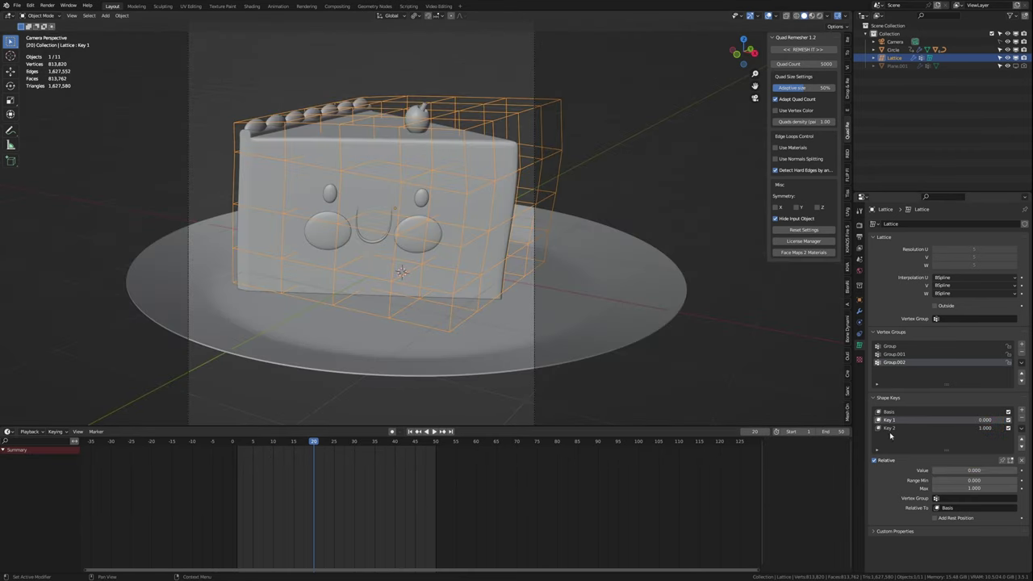
{"action": "left_click_drag", "start_coordinate": [991, 428], "coordinate": [957, 428]}
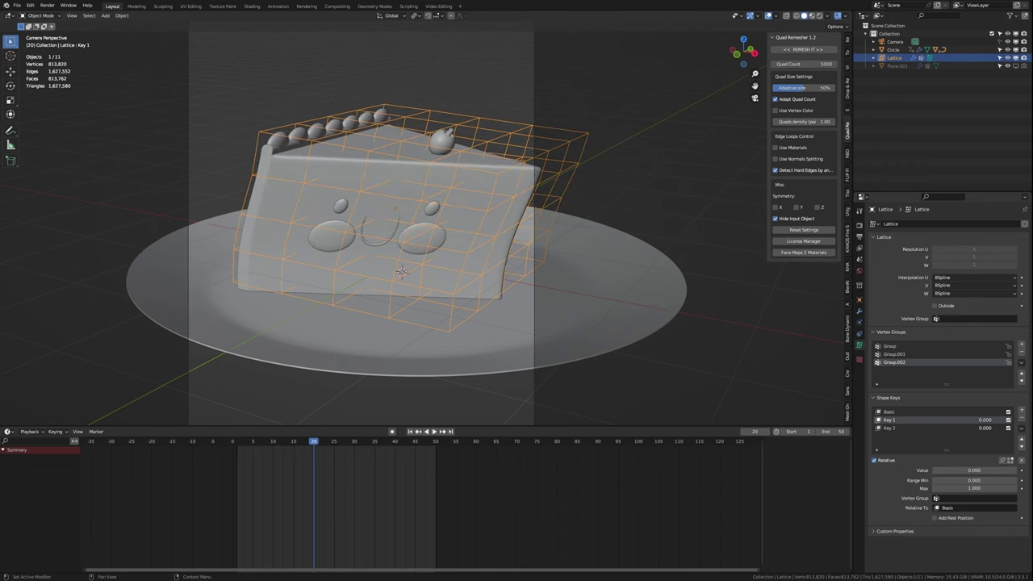
{"action": "key", "text": "KP_1"}
{"action": "key", "text": "Tab"}
{"action": "left_click", "coordinate": [889, 448]}
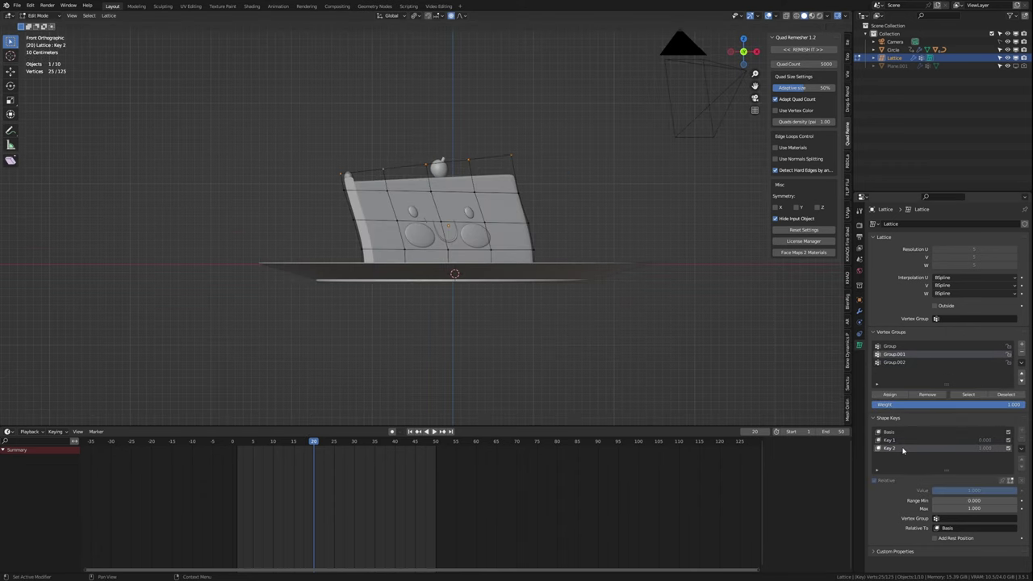
{"action": "key", "text": "Tab"}
{"action": "key", "text": "KP_0"}
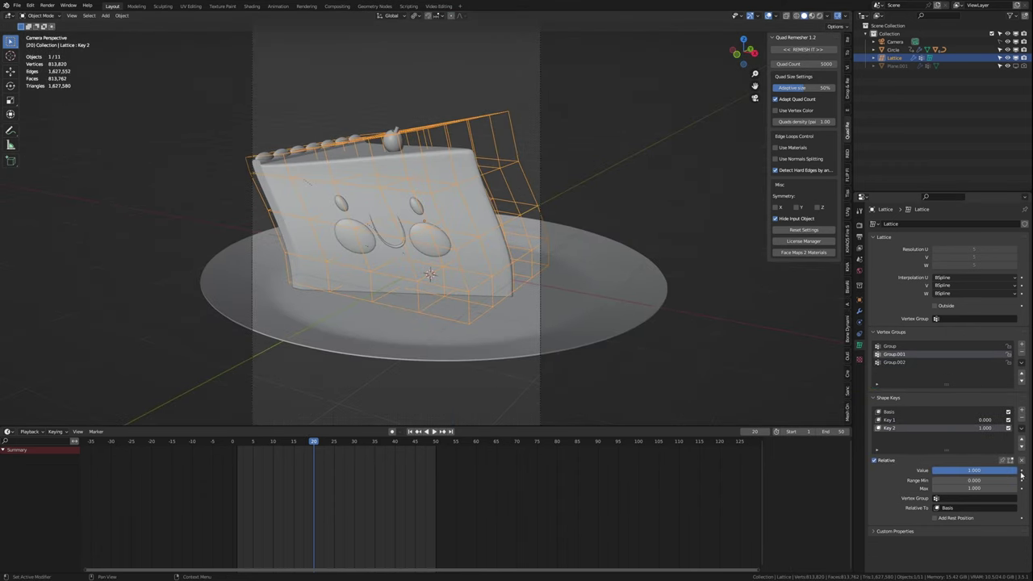
Step: Keyframe Key 2 at frame 20, and back to zero on frames 1 and 30
{"action": "left_click", "coordinate": [1021, 471]}
{"action": "key", "text": "shift+Left"}
{"action": "key", "text": "BackSpace"}
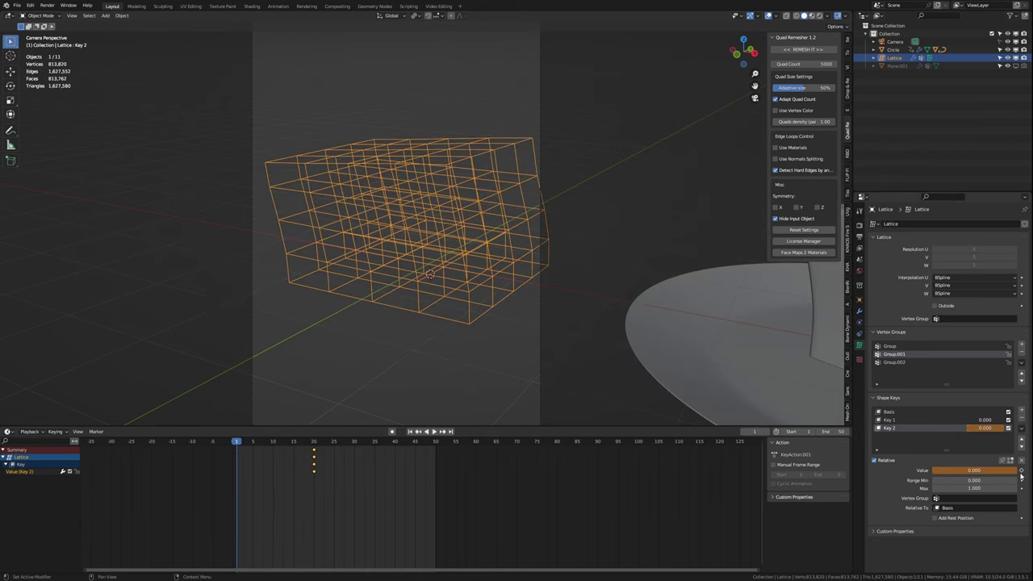
{"action": "key", "text": "space"}
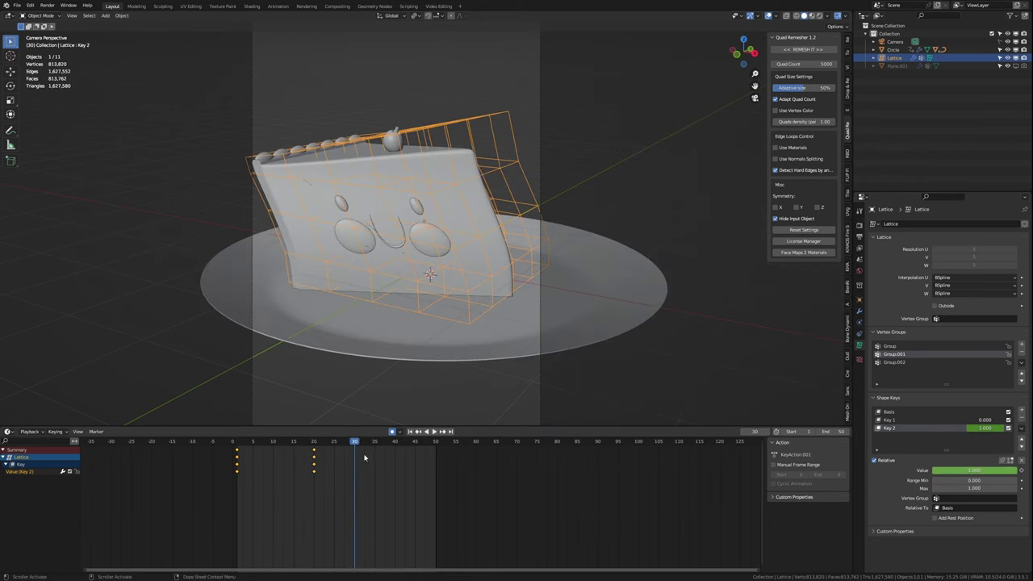
{"action": "key", "text": "BackSpace"}
{"action": "key", "text": "i"}
Step: On shape key Key 1, bend the lattice's top points with proportional falloff
{"action": "key", "text": "Tab"}
{"action": "left_click", "coordinate": [888, 440]}
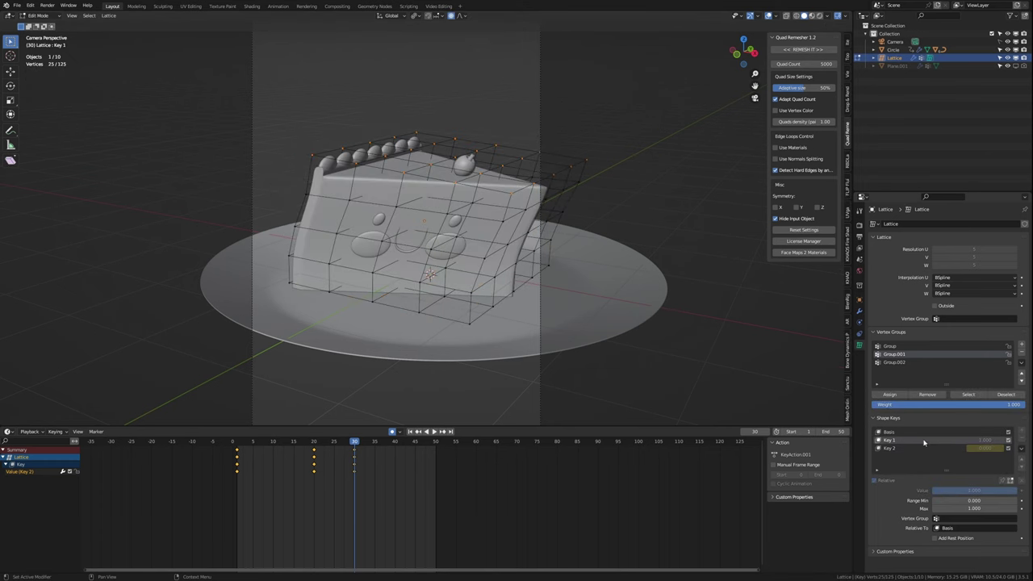
{"action": "middle_click_drag", "start_coordinate": [484, 210], "coordinate": [523, 216]}
{"action": "key", "text": "g"}
{"action": "left_click", "coordinate": [553, 201]}
{"action": "key", "text": "Tab"}
{"action": "key", "text": "KP_0"}
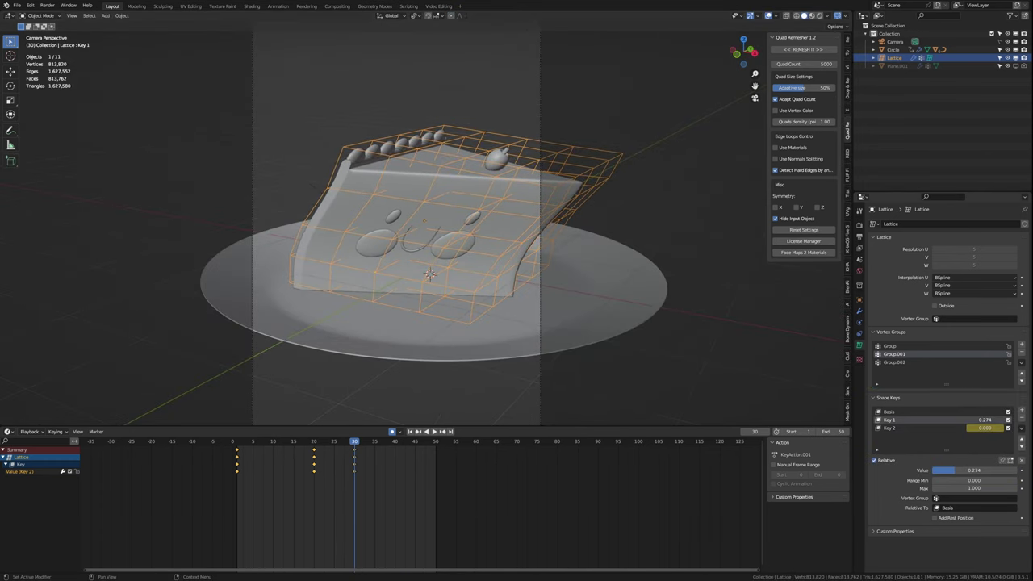
Step: Keyframe Key 2 at full strength on frame 50 and add a new Key 3 shape key
{"action": "left_click_drag", "start_coordinate": [361, 448], "coordinate": [436, 448]}
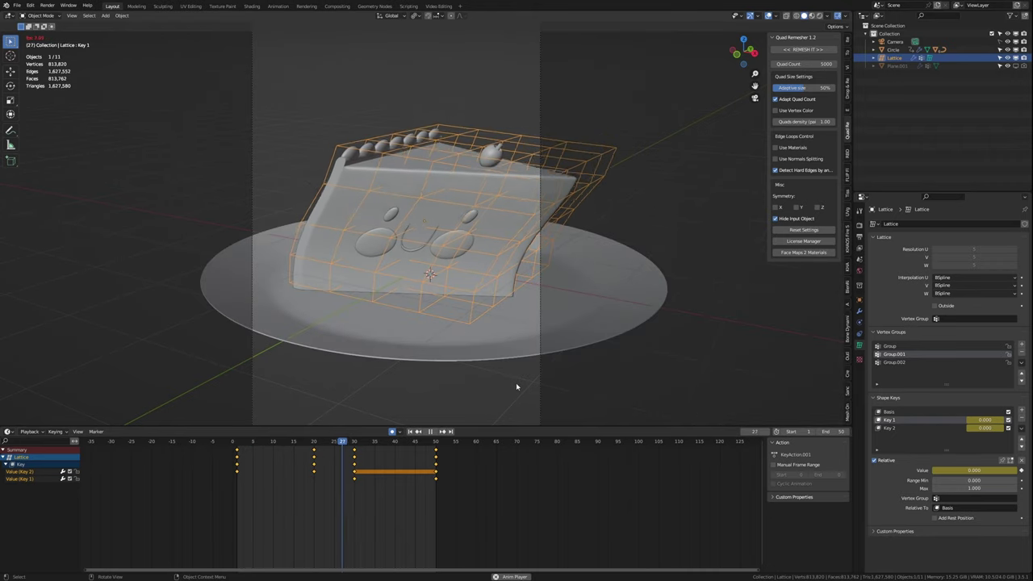
{"action": "left_click_drag", "start_coordinate": [991, 429], "coordinate": [961, 430]}
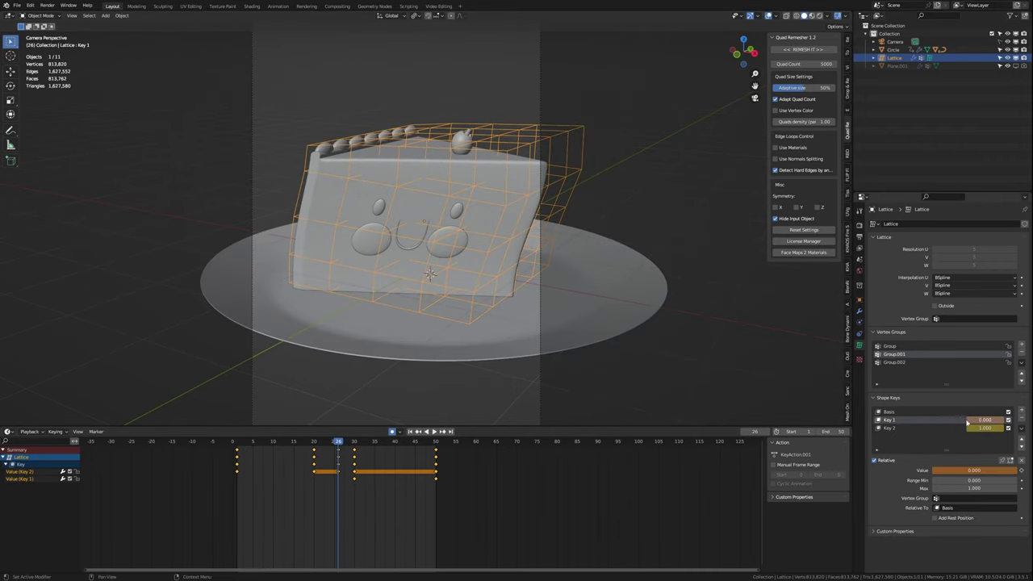
{"action": "key", "text": "i"}
{"action": "left_click", "coordinate": [1021, 411]}
{"action": "key", "text": "Tab"}
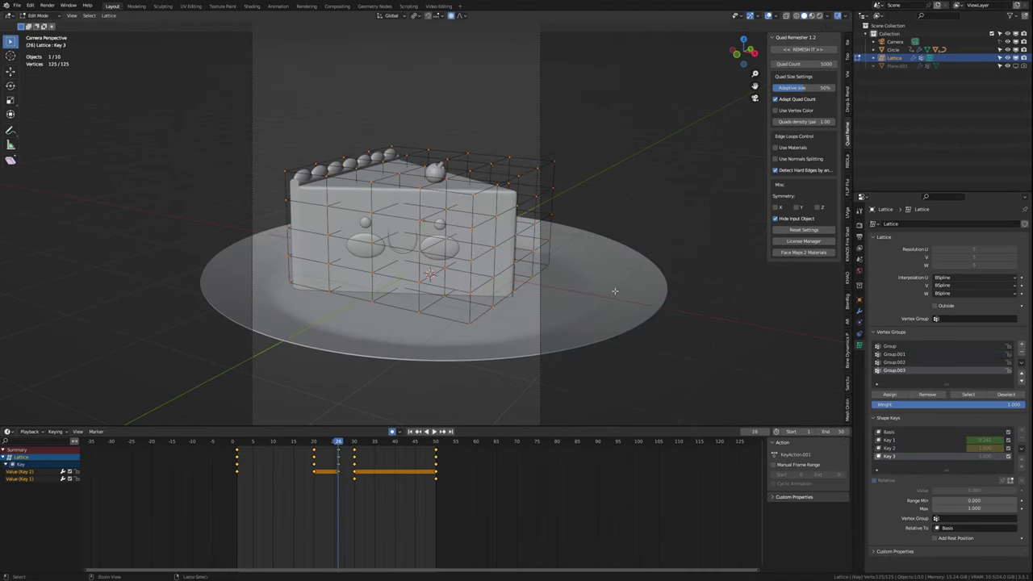
Step: Move the lattice top along Y for Key 3 and preview the wobble
{"action": "key", "text": "g"}
{"action": "key", "text": "shift+y"}
{"action": "left_click", "coordinate": [593, 286]}
{"action": "key", "text": "Tab"}
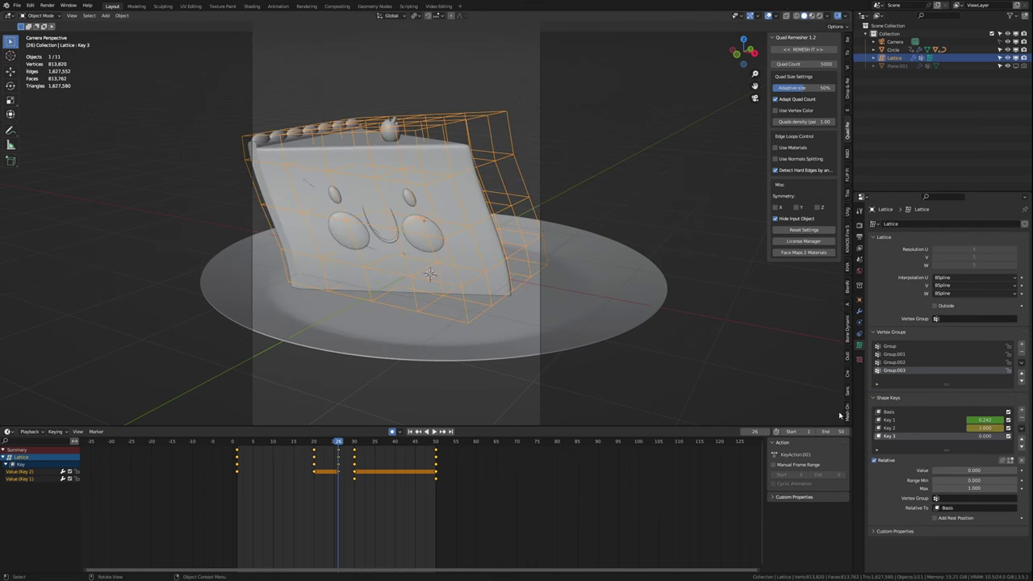
{"action": "key", "text": "space"}
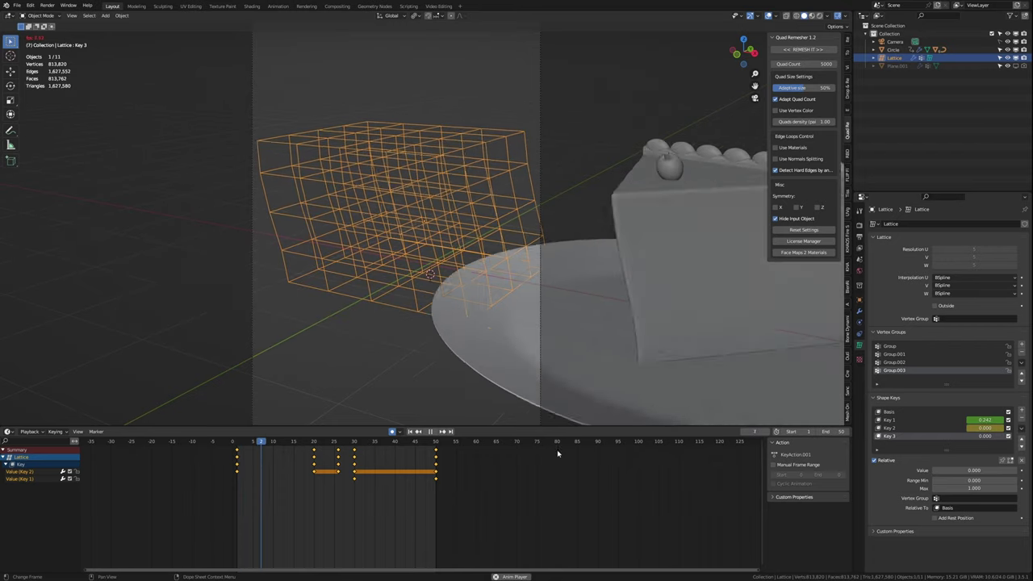
{"action": "key", "text": "space"}
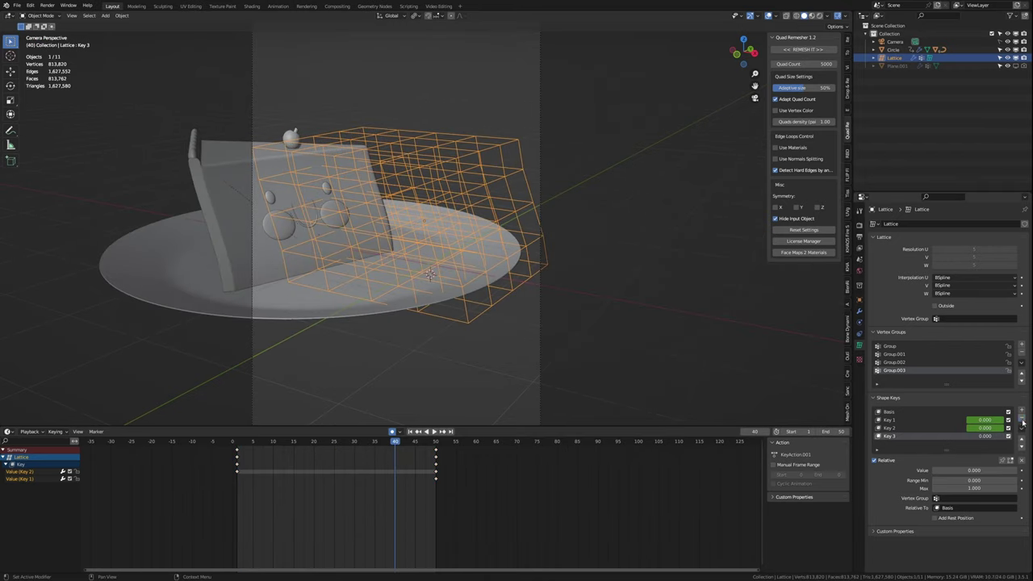
Step: Remove Key 3, then keyframe Key 2 and Key 1 at full strength
{"action": "left_click", "coordinate": [1022, 423]}
{"action": "mouse_move", "coordinate": [395, 442]}
{"action": "left_mouse_down"}
{"action": "mouse_move", "coordinate": [237, 442]}
{"action": "mouse_move", "coordinate": [352, 449]}
{"action": "left_mouse_up"}
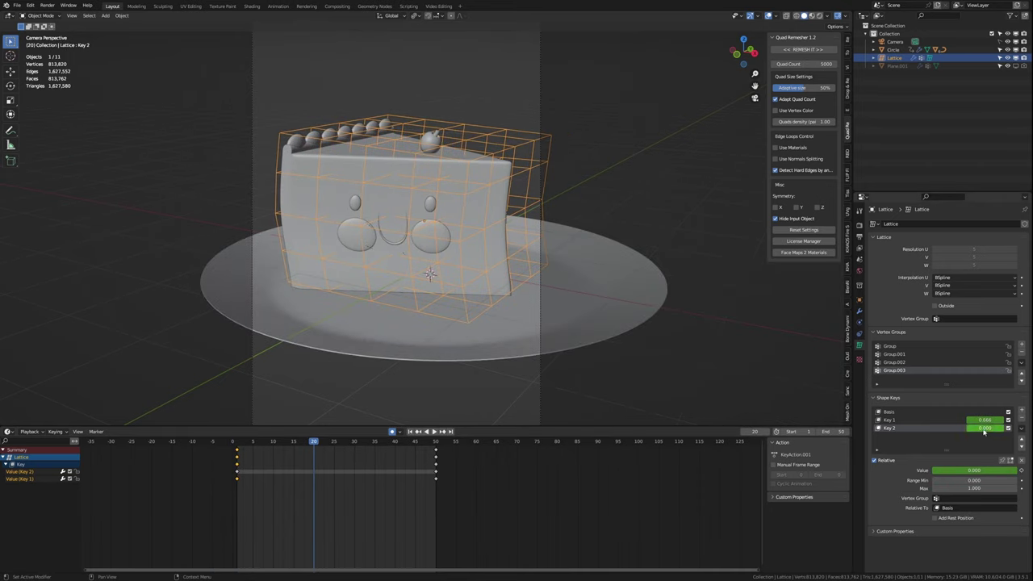
{"action": "left_click_drag", "start_coordinate": [984, 432], "coordinate": [1017, 432]}
{"action": "key", "text": "i"}
{"action": "left_click_drag", "start_coordinate": [360, 453], "coordinate": [354, 453]}
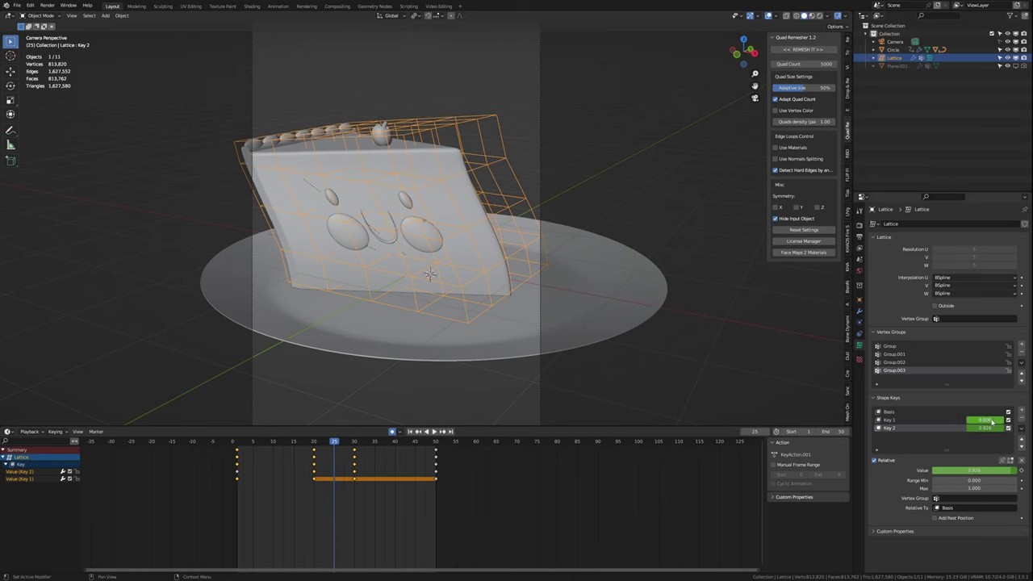
{"action": "left_click_drag", "start_coordinate": [993, 422], "coordinate": [1017, 421]}
{"action": "key", "text": "i"}
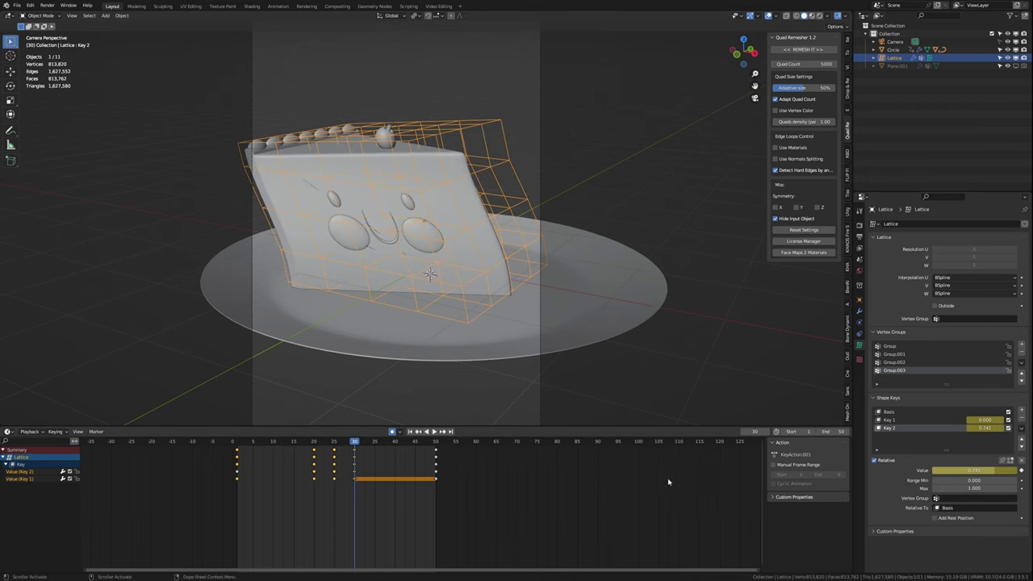
Step: Duplicate the keyframes to frame 50, shift them five frames later, and adjust Key 1 at frame 35
{"action": "key", "text": "shift+d"}
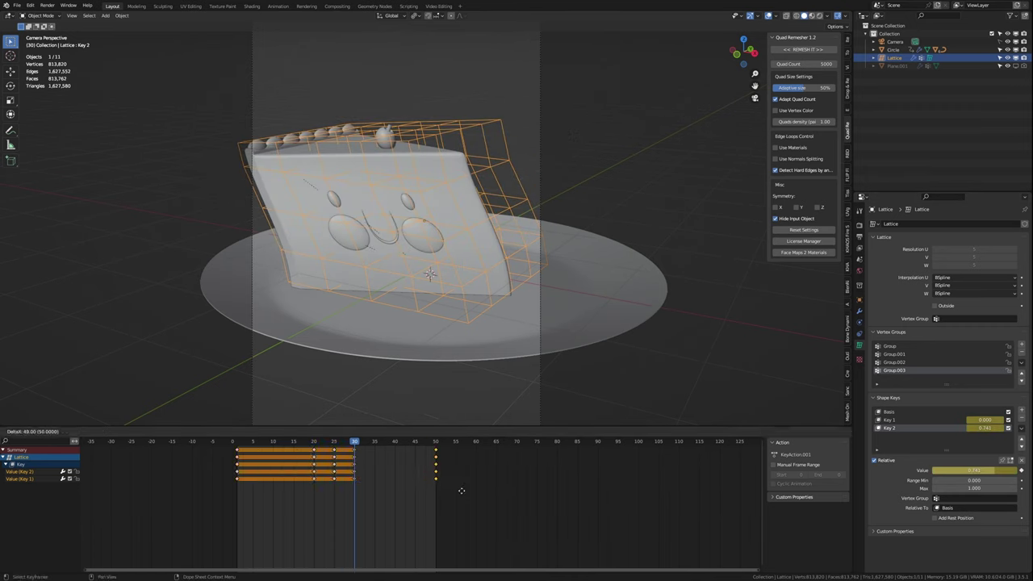
{"action": "left_click", "coordinate": [461, 490]}
{"action": "key", "text": "space"}
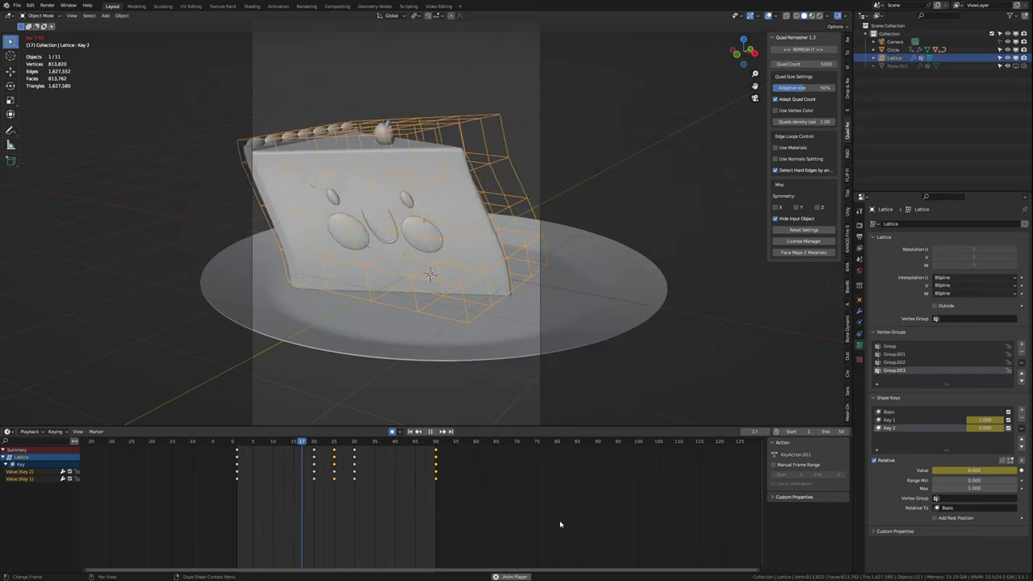
{"action": "key", "text": "space"}
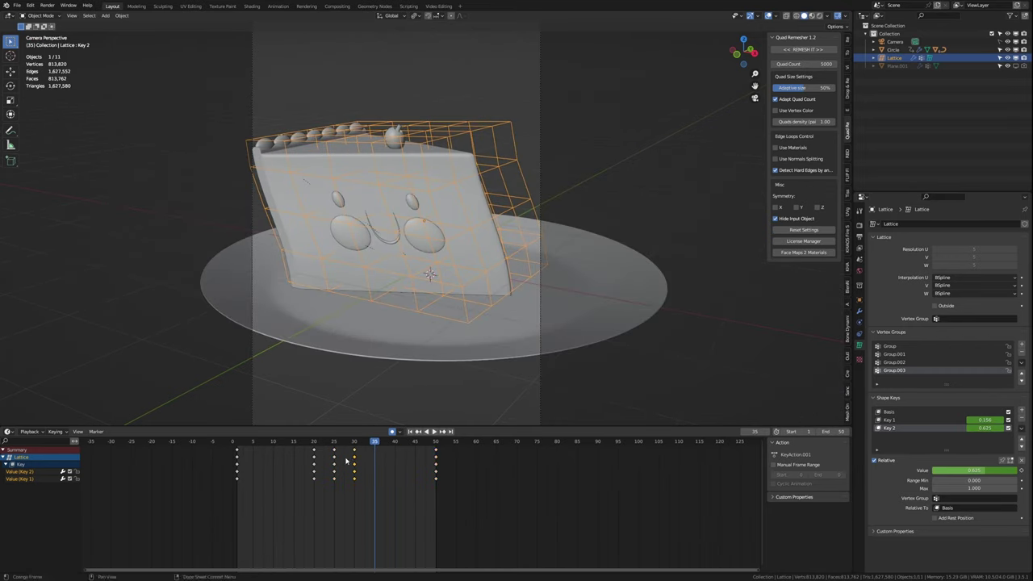
{"action": "left_click", "coordinate": [382, 468]}
{"action": "left_click_drag", "start_coordinate": [972, 471], "coordinate": [945, 470]}
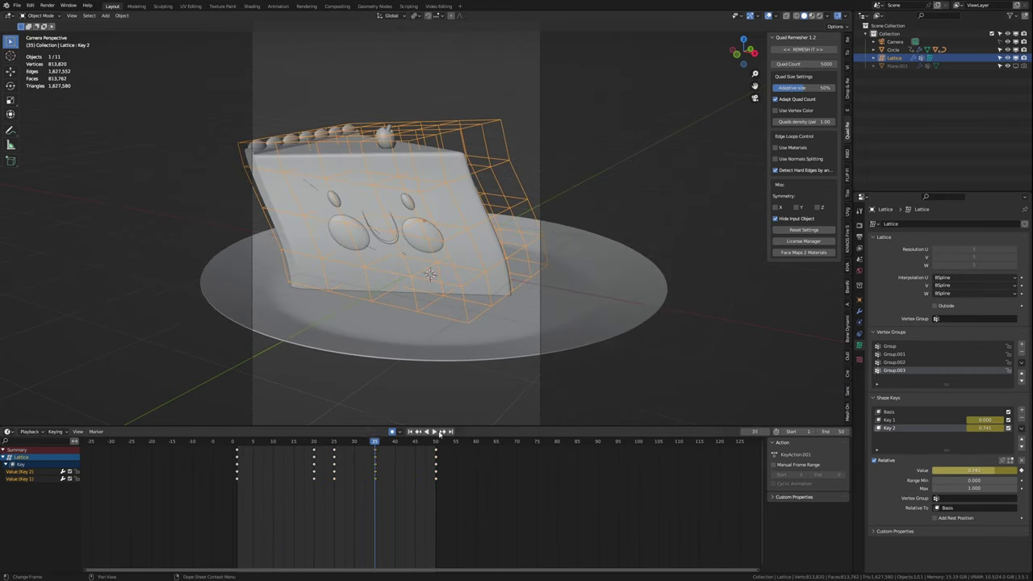
{"action": "left_click_drag", "start_coordinate": [972, 420], "coordinate": [997, 420]}
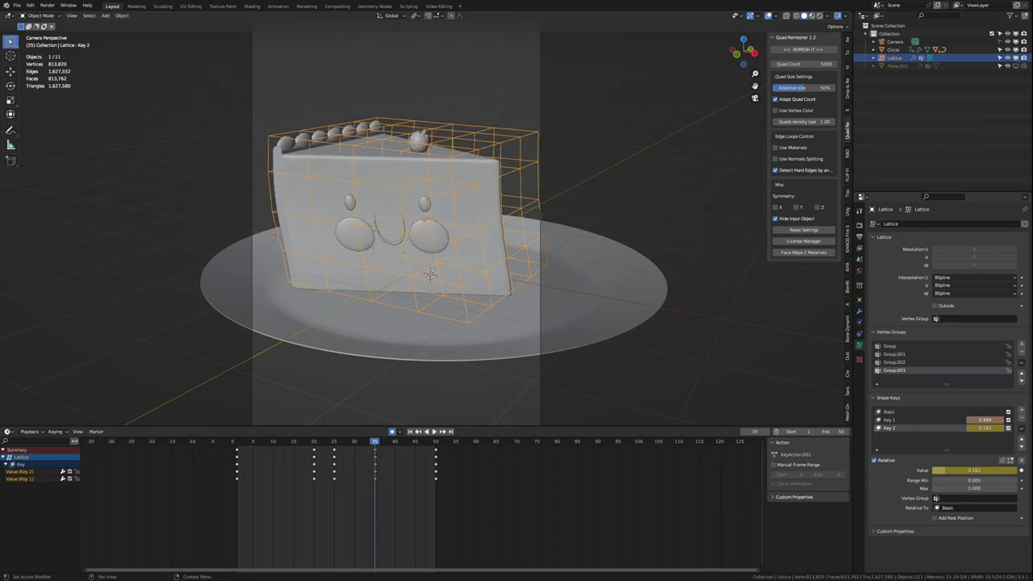
{"action": "key", "text": "Up"}
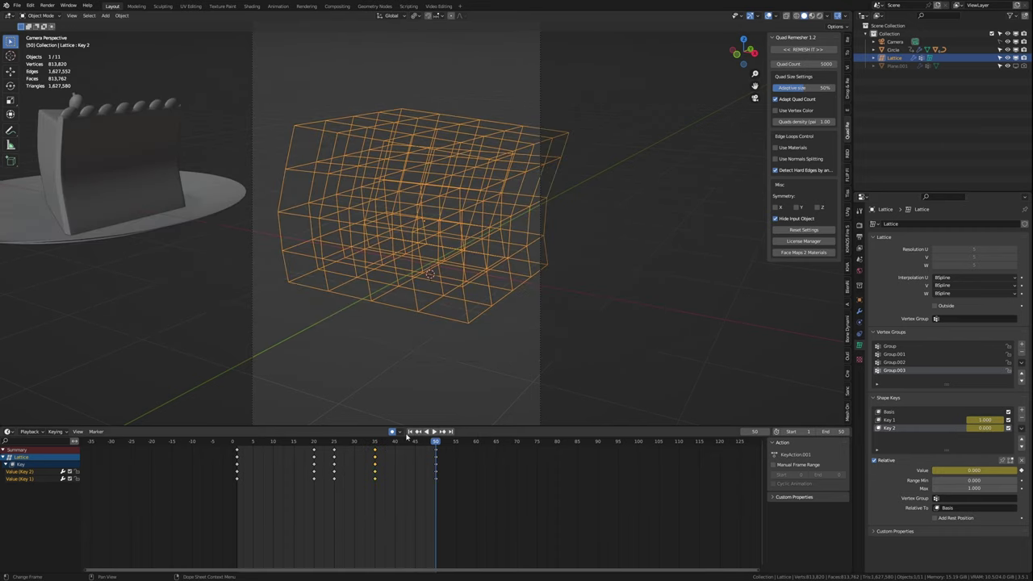
{"action": "left_click", "coordinate": [434, 431]}
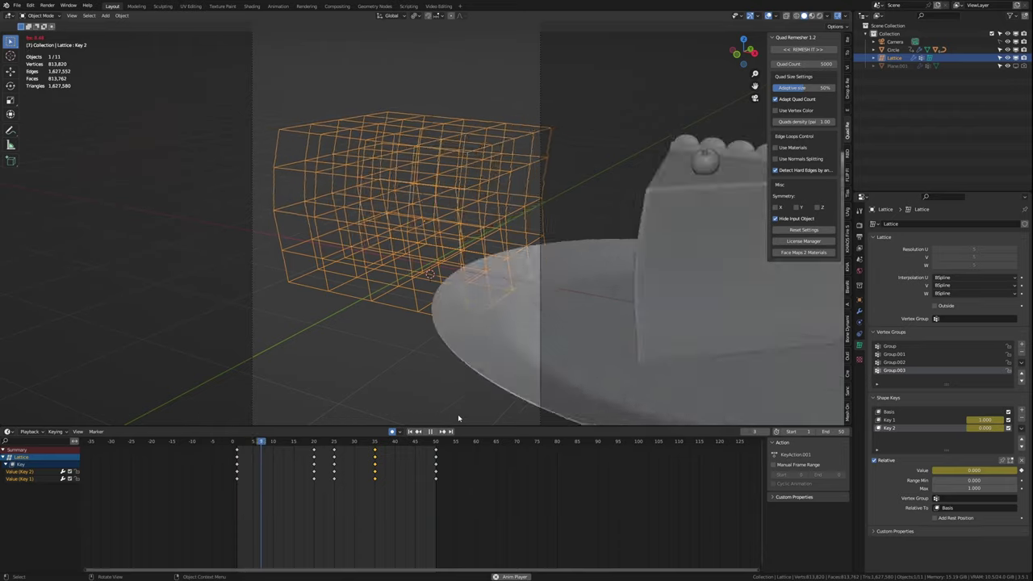
{"action": "left_click", "coordinate": [859, 225]}
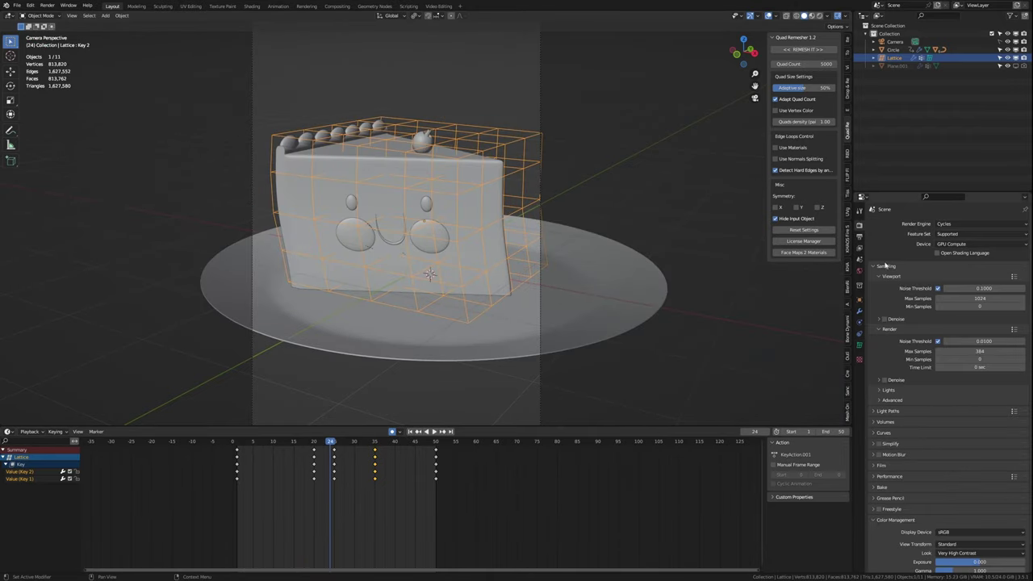
Step: Turn on Motion Blur in the render settings and test-render frame 23
{"action": "scroll", "coordinate": [944, 363], "scroll_direction": "down", "scroll_amount": 1}
{"action": "key", "text": "F12"}
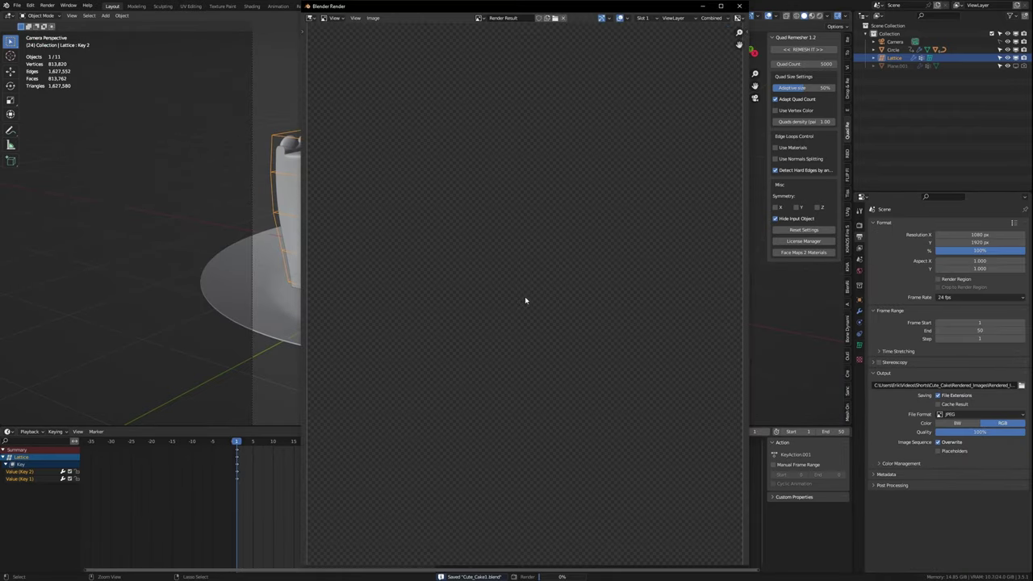
{"action": "left_click", "coordinate": [1025, 4]}
{"action": "left_click", "coordinate": [859, 236]}
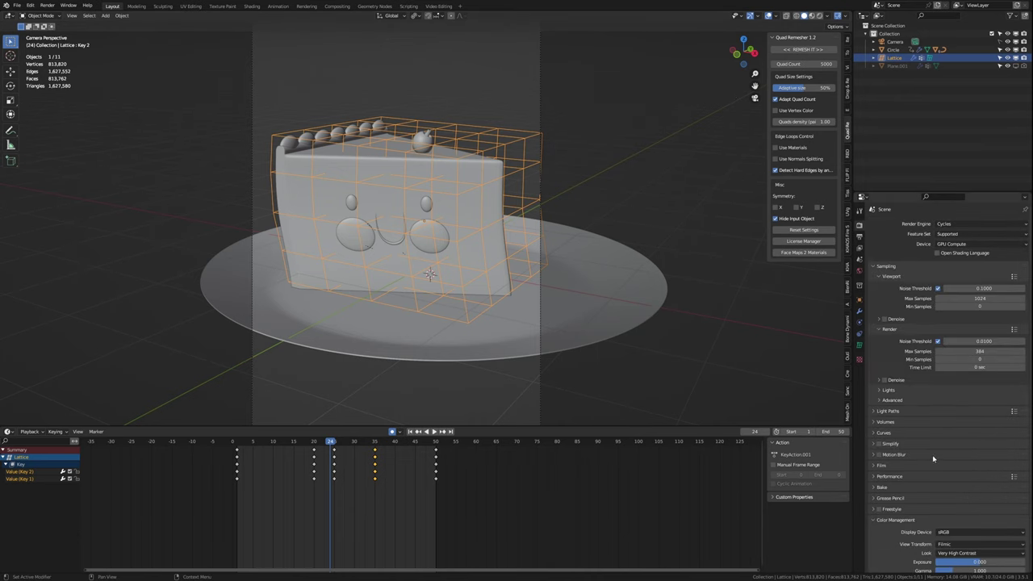
{"action": "left_click", "coordinate": [882, 455]}
{"action": "left_click", "coordinate": [960, 475]}
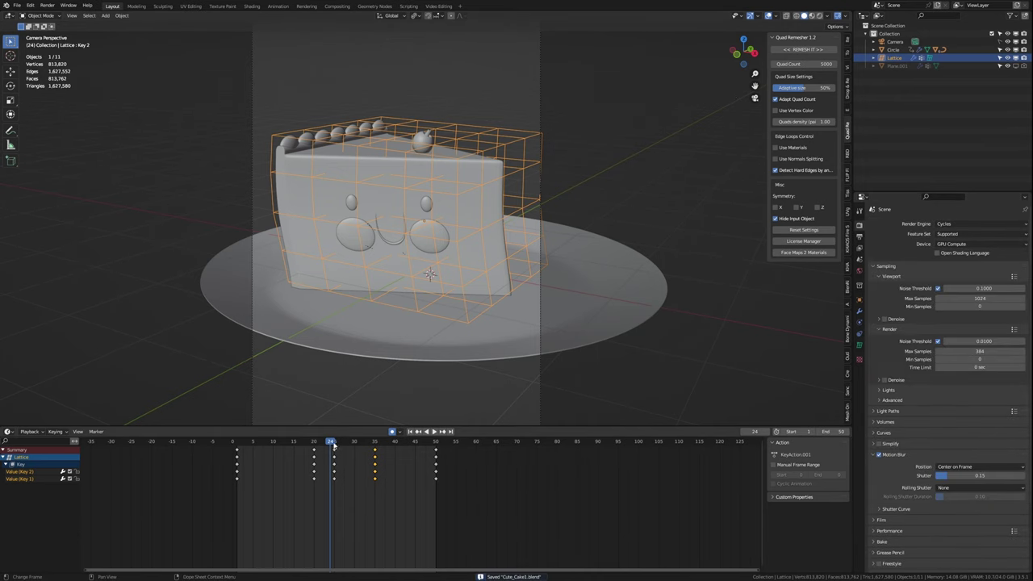
{"action": "left_click_drag", "start_coordinate": [333, 445], "coordinate": [329, 445]}
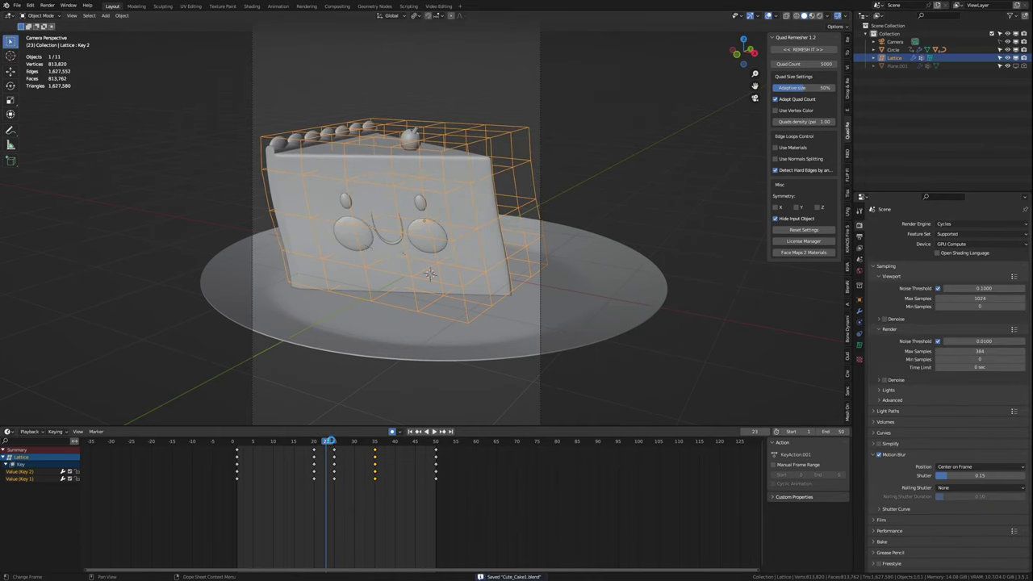
{"action": "key", "text": "F12"}
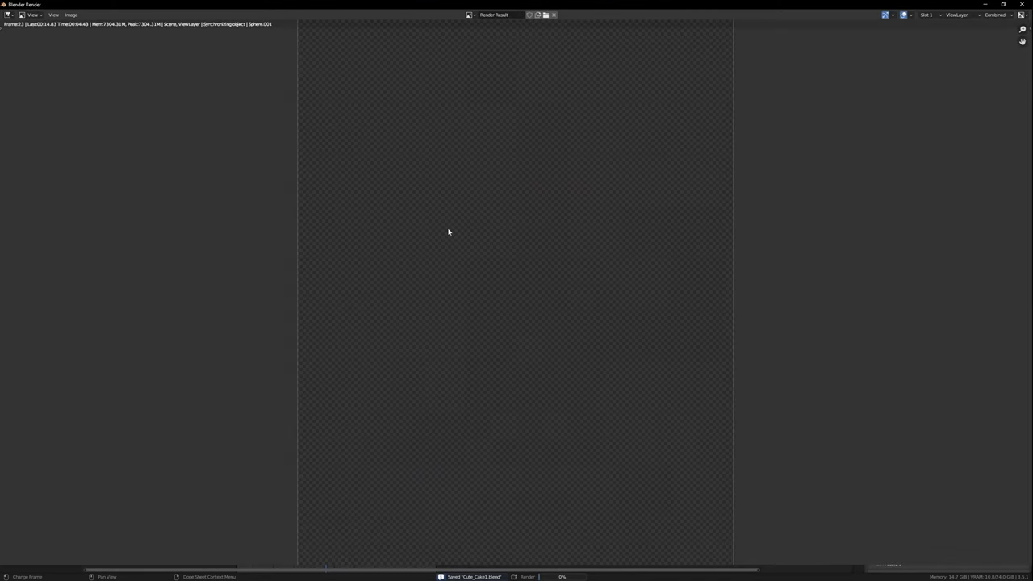
{"action": "key", "text": "Escape"}
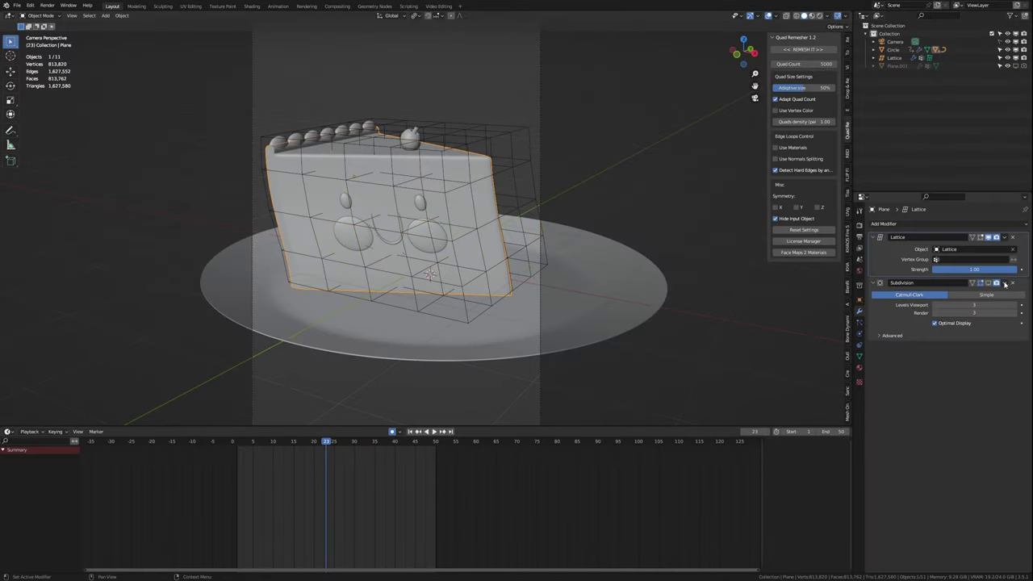
Step: Save and re-render several times, checking rendered shading and the compositor
{"action": "key", "text": "ctrl+s"}
{"action": "key", "text": "F12"}
{"action": "key", "text": "Escape"}
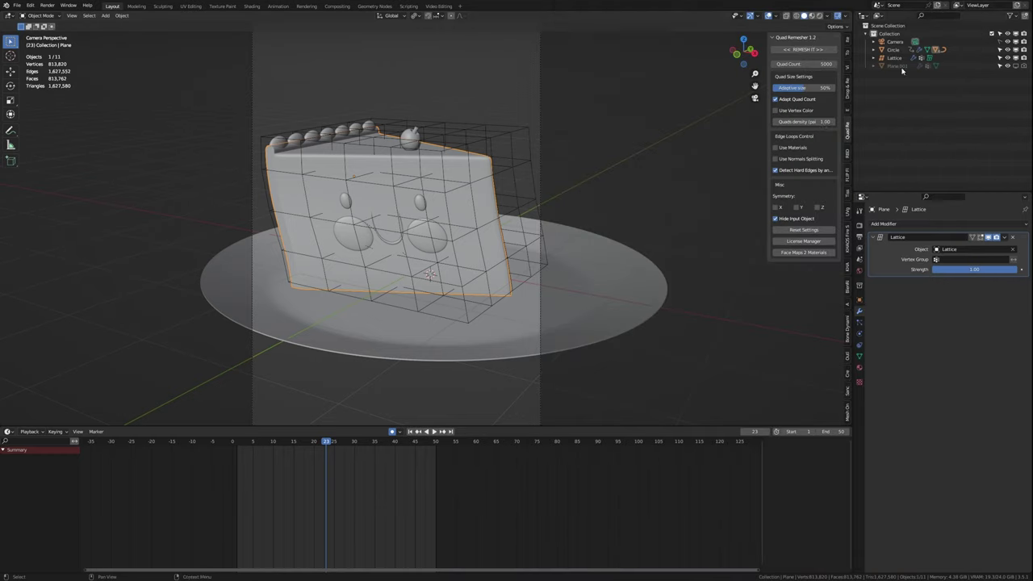
{"action": "key", "text": "F12"}
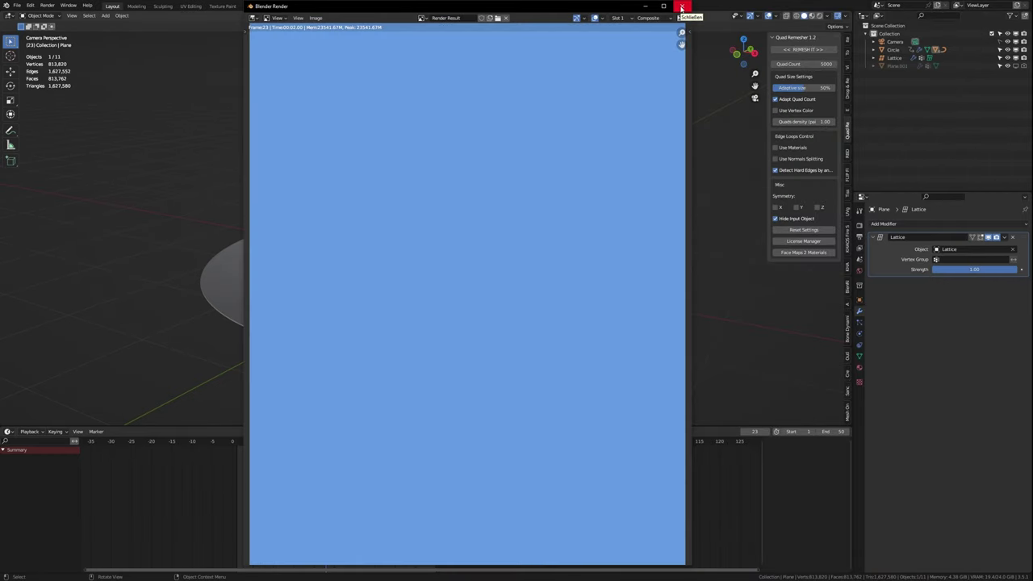
{"action": "left_click", "coordinate": [682, 7]}
{"action": "left_click", "coordinate": [820, 16]}
{"action": "left_click", "coordinate": [337, 6]}
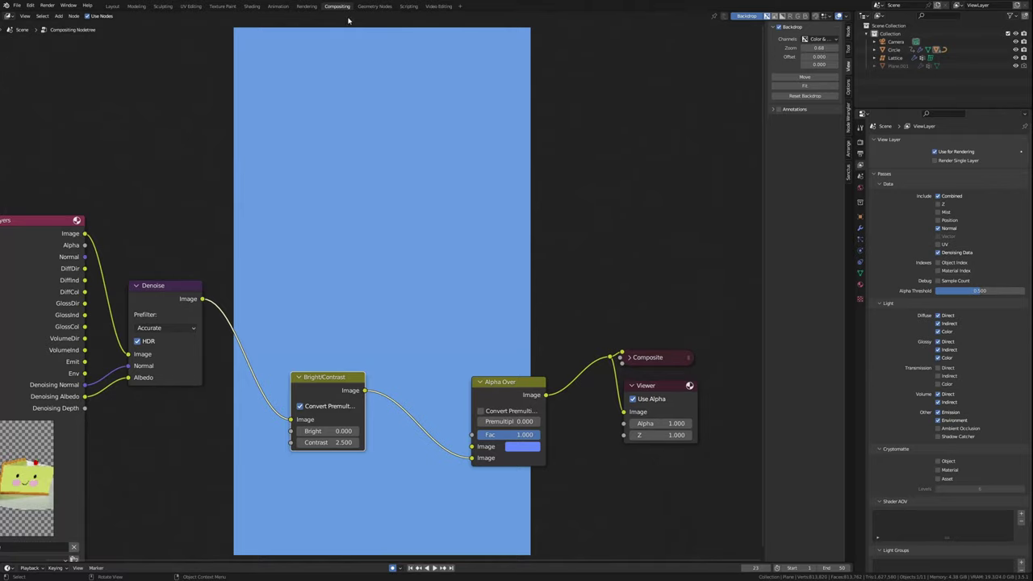
{"action": "left_click", "coordinate": [112, 6]}
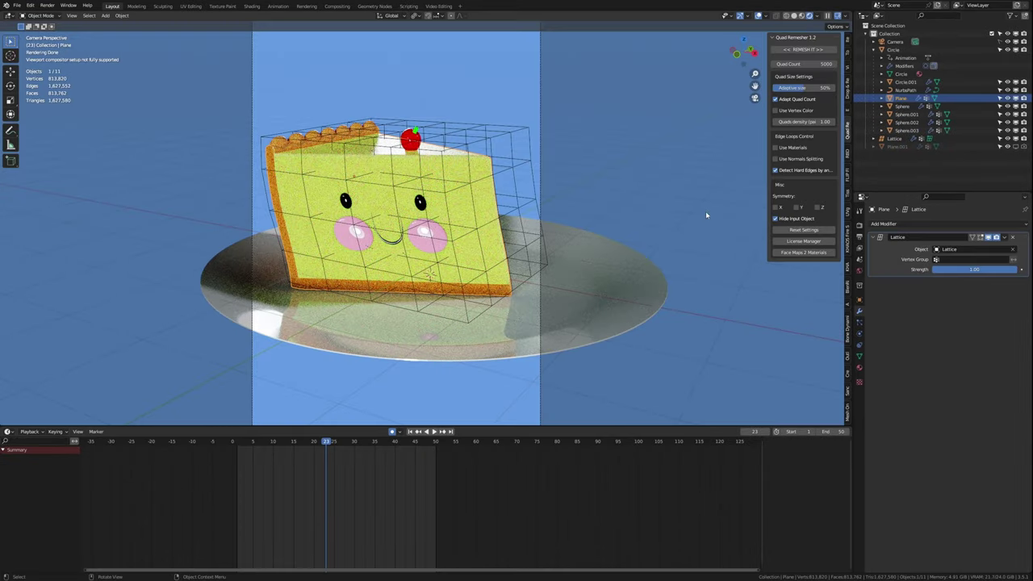
{"action": "key", "text": "ctrl+s"}
{"action": "key", "text": "F12"}
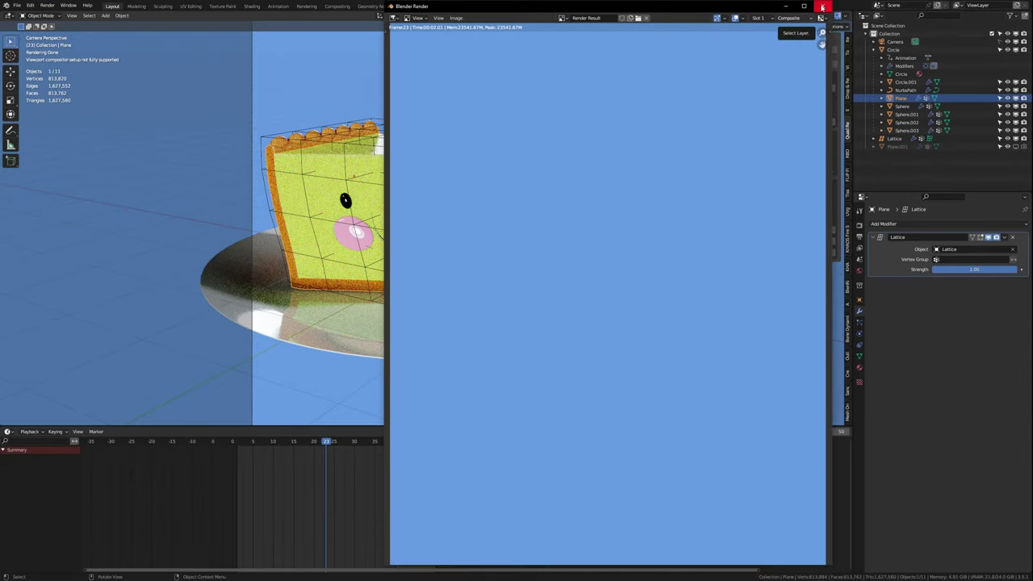
{"action": "left_click", "coordinate": [820, 8]}
{"action": "type", "text": "render"}
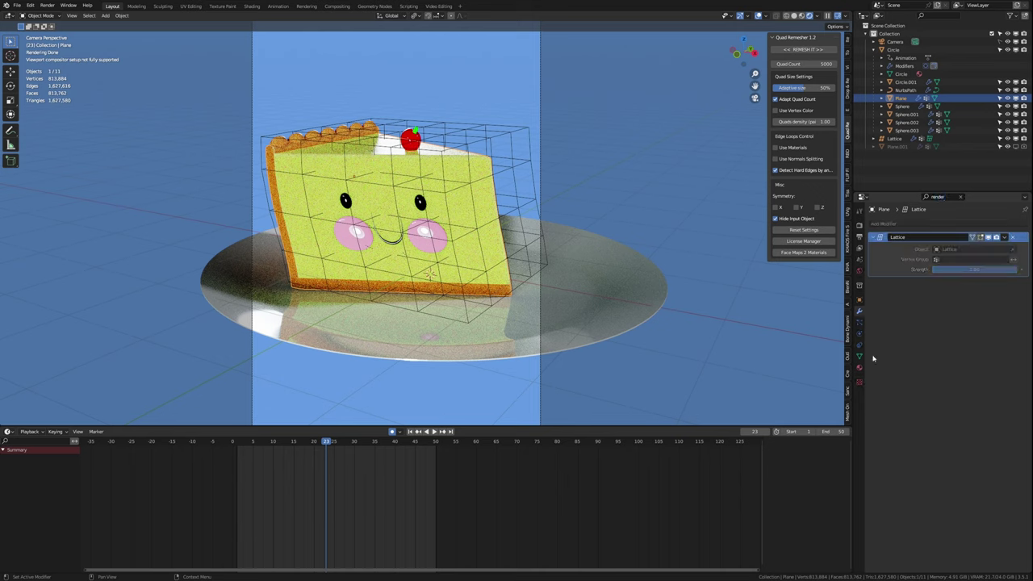
Step: Clear the cake's object properties search and render again from the Compositing workspace
{"action": "left_click", "coordinate": [860, 300]}
{"action": "left_click", "coordinate": [959, 196]}
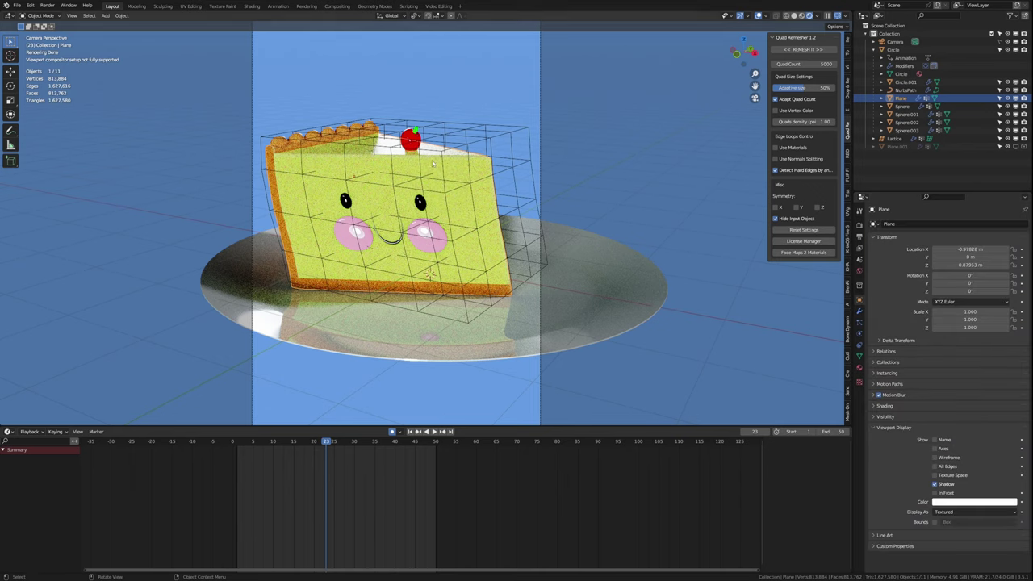
{"action": "left_click", "coordinate": [338, 6]}
{"action": "key", "text": "F12"}
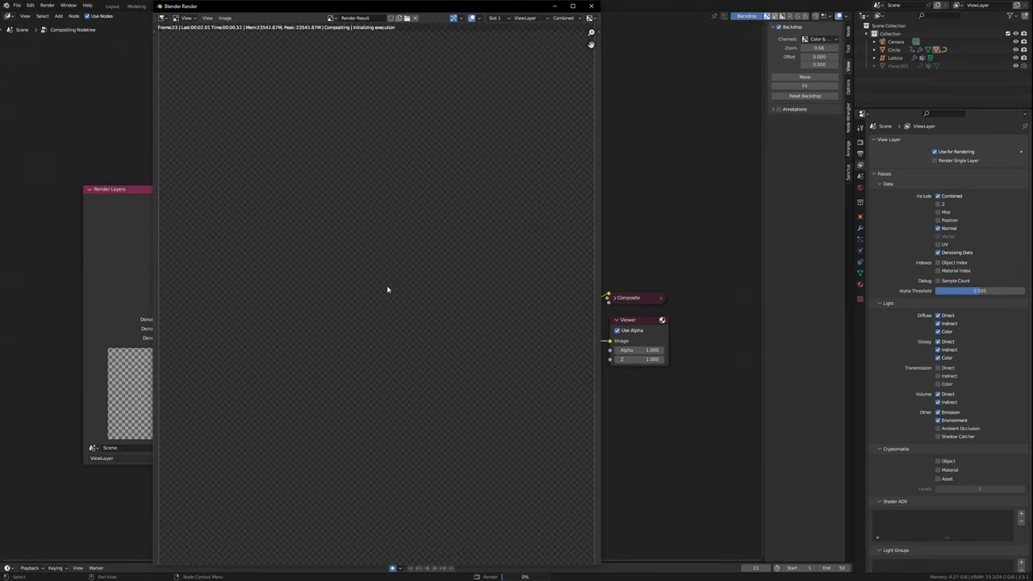
{"action": "left_click", "coordinate": [593, 6]}
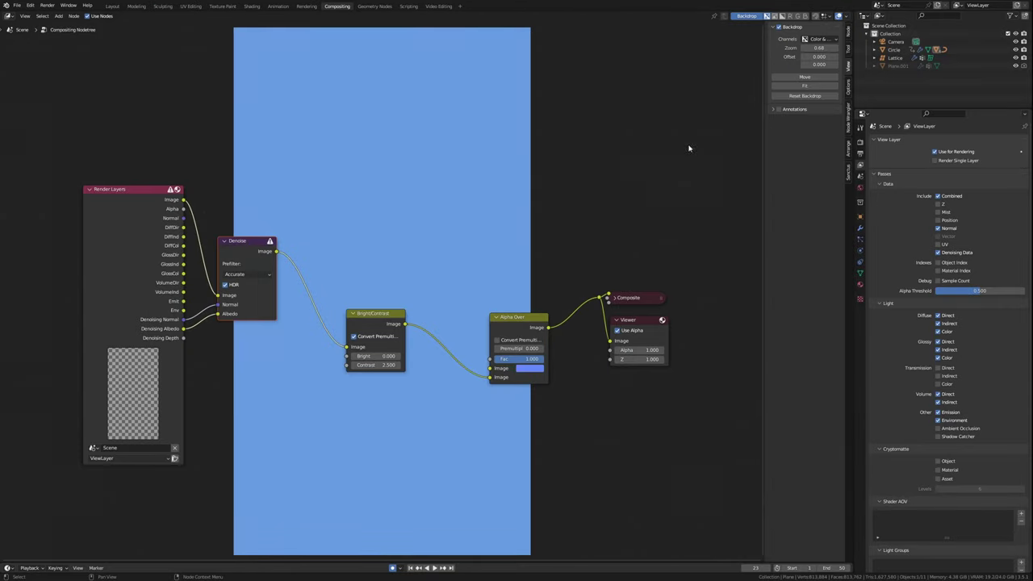
{"action": "left_click", "coordinate": [112, 7]}
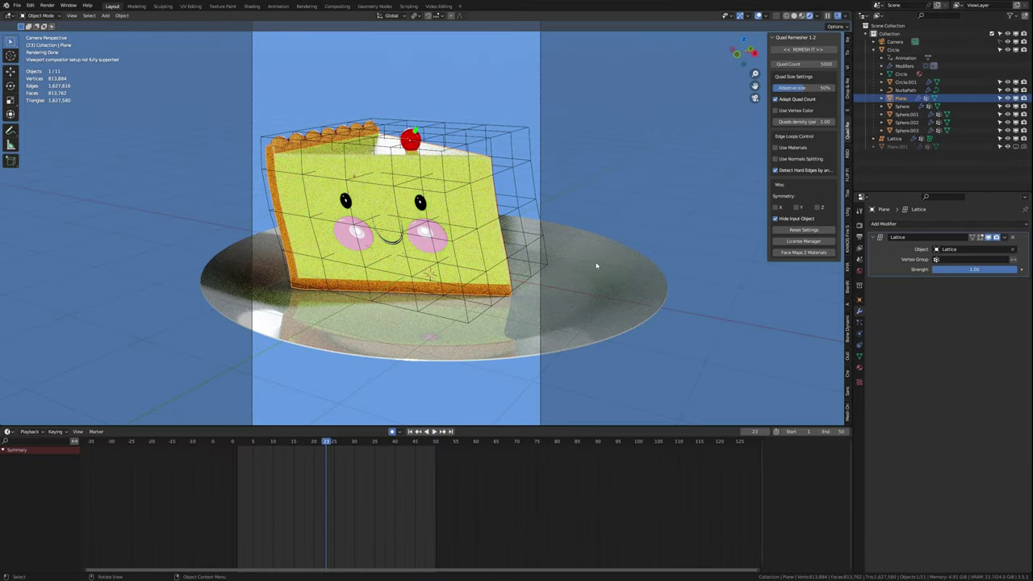
Step: Add a level-1 Subdivision modifier to the cake, test-render, and look through the camera
{"action": "middle_click_drag", "start_coordinate": [600, 259], "coordinate": [581, 257]}
{"action": "key", "text": "ctrl+3"}
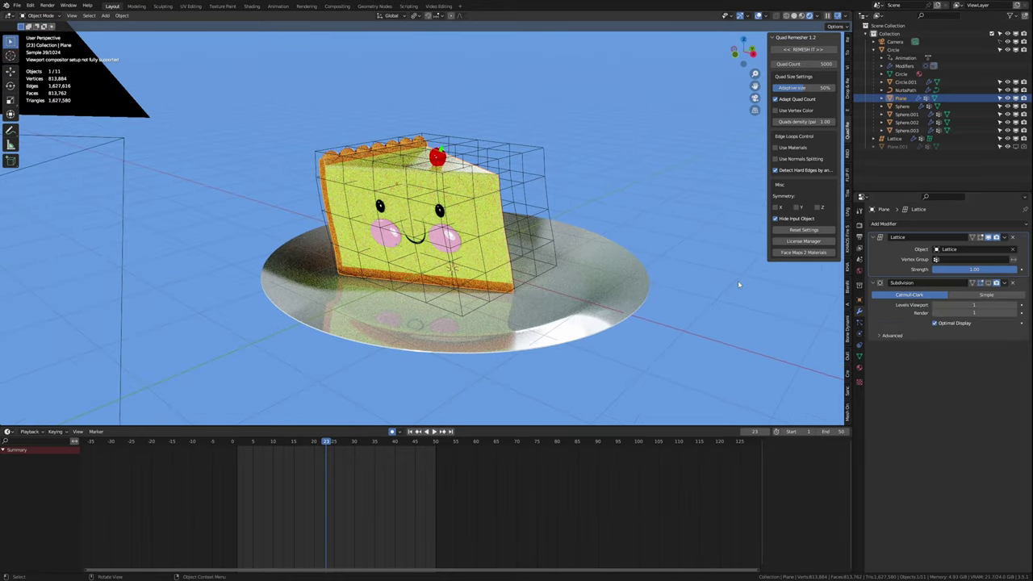
{"action": "key", "text": "F12"}
{"action": "key", "text": "Escape"}
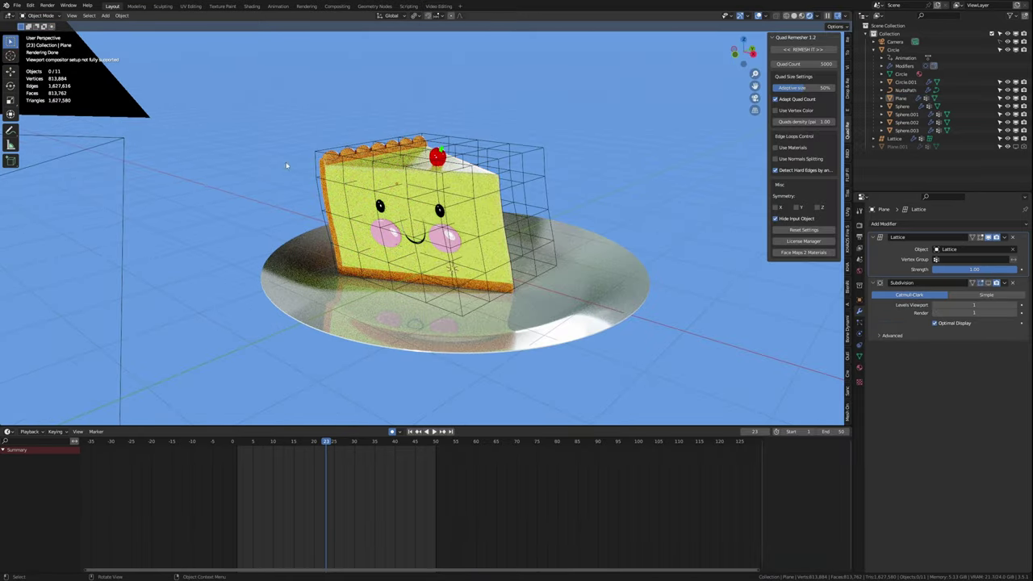
{"action": "left_click", "coordinate": [1001, 42]}
{"action": "key", "text": "KP_0"}
Step: Switch the viewport to solid shading and do a quick test render
{"action": "left_click", "coordinate": [794, 15]}
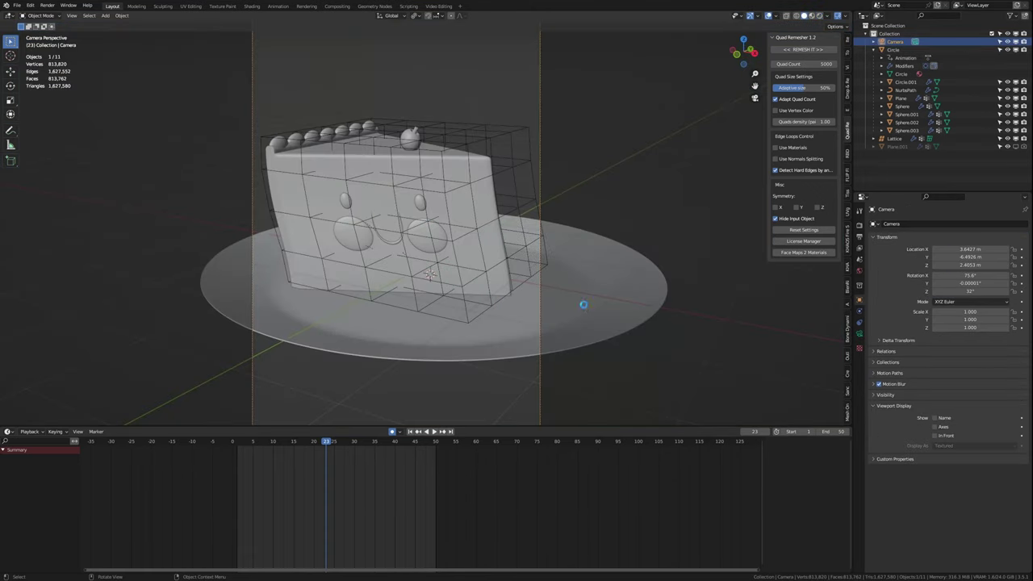
{"action": "key", "text": "F12"}
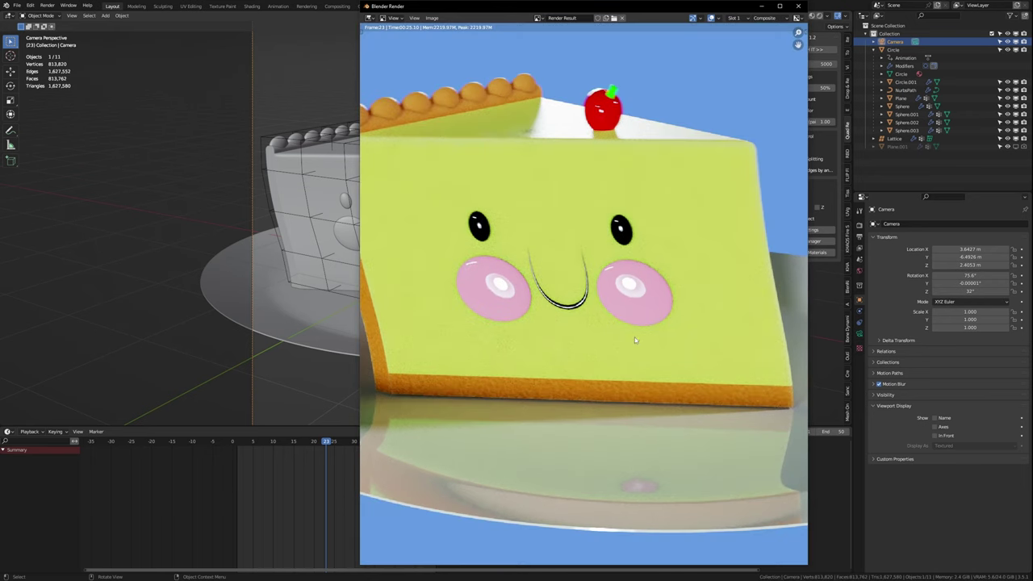
{"action": "left_click", "coordinate": [802, 7]}
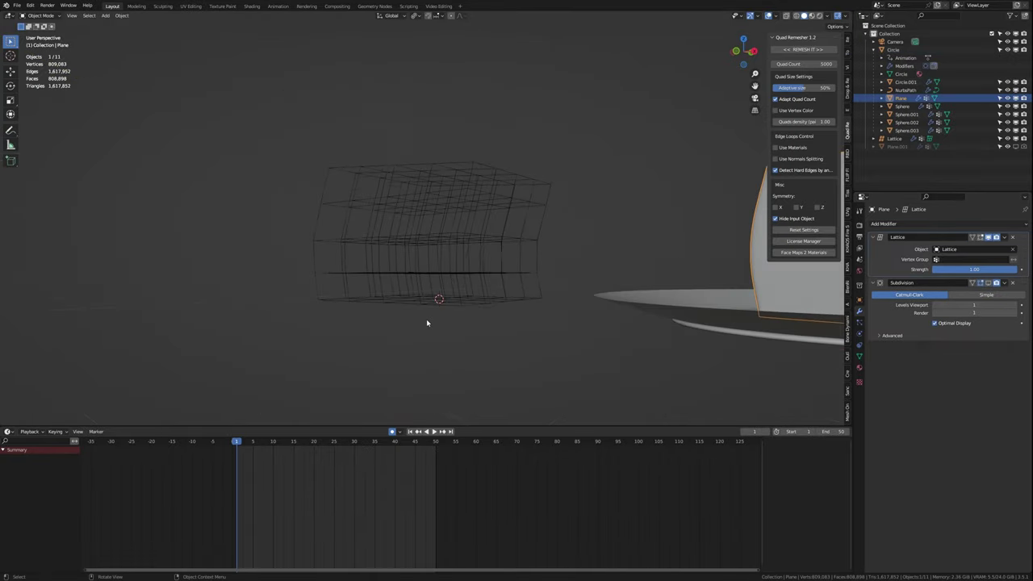
Step: Nudge the cake slice along its local Z axis, save, and render frame 22
{"action": "key", "text": "g"}
{"action": "key", "text": "z"}
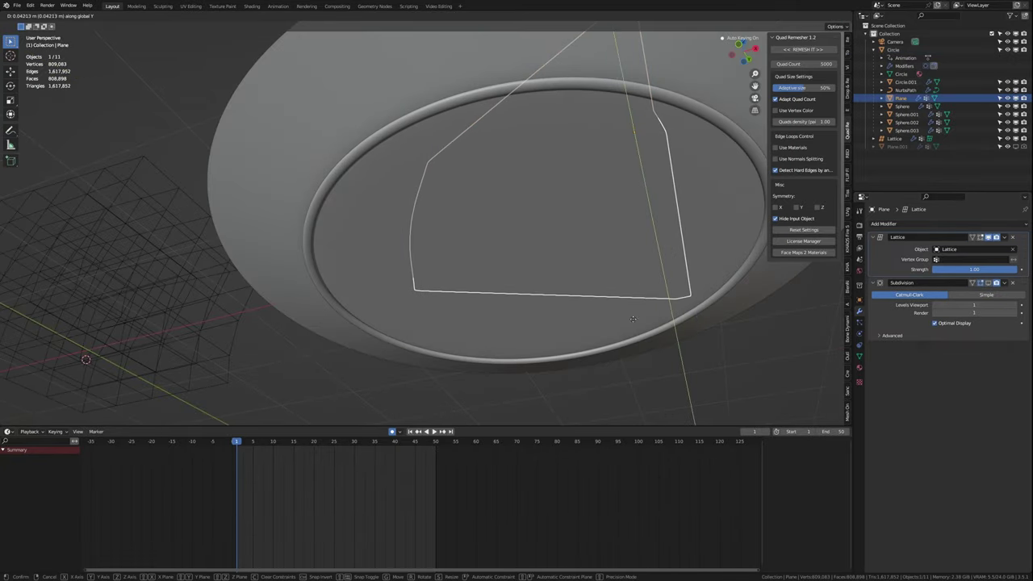
{"action": "key", "text": "z"}
{"action": "key", "text": "z"}
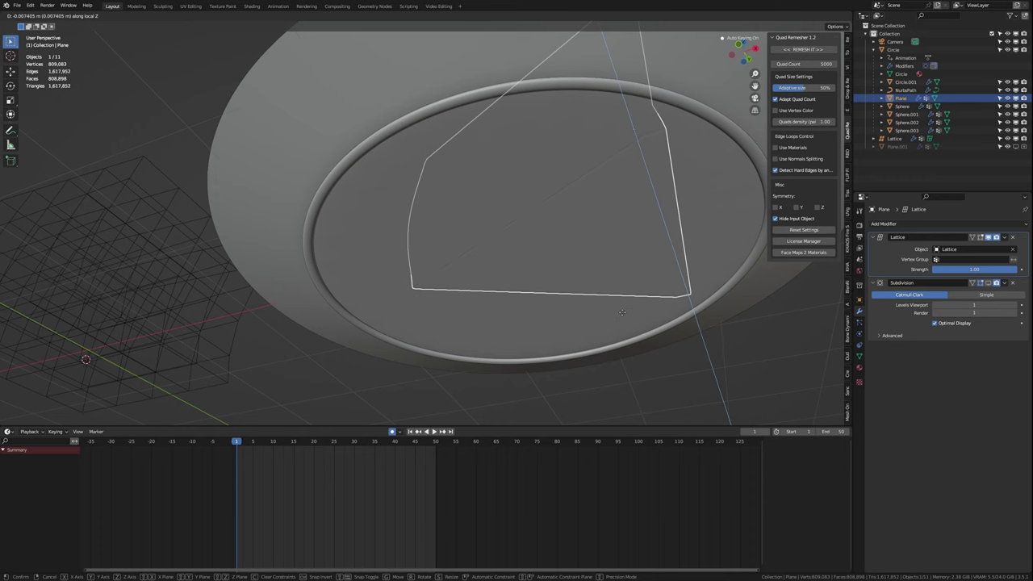
{"action": "left_click", "coordinate": [621, 312]}
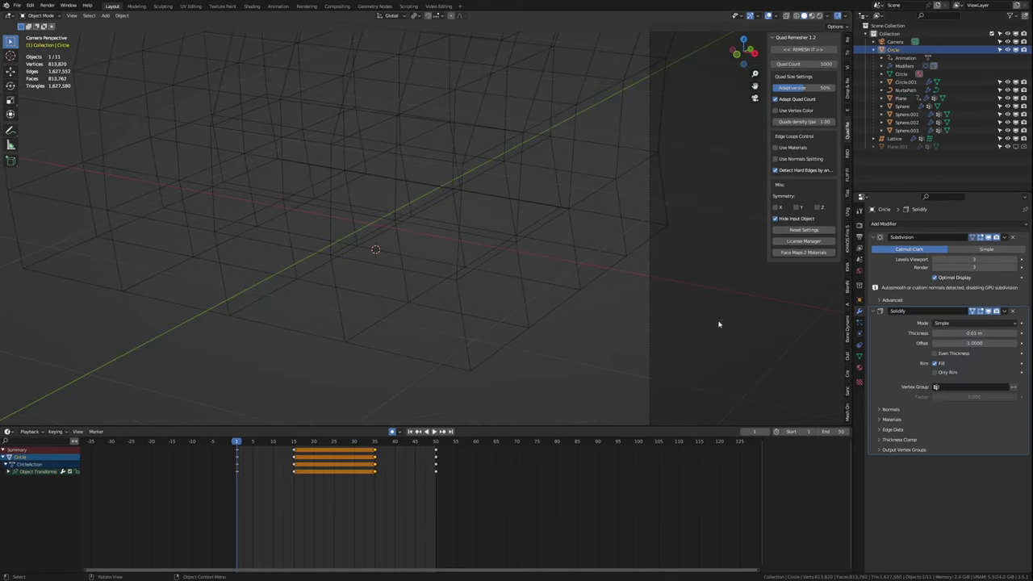
{"action": "left_click_drag", "start_coordinate": [237, 444], "coordinate": [321, 443]}
{"action": "key", "text": "ctrl+s"}
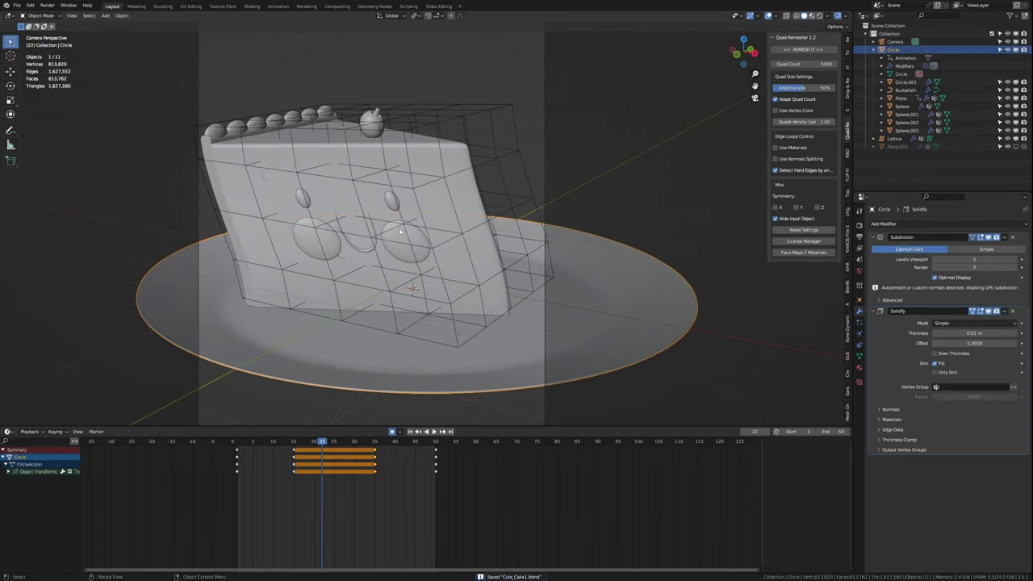
{"action": "key", "text": "F12"}
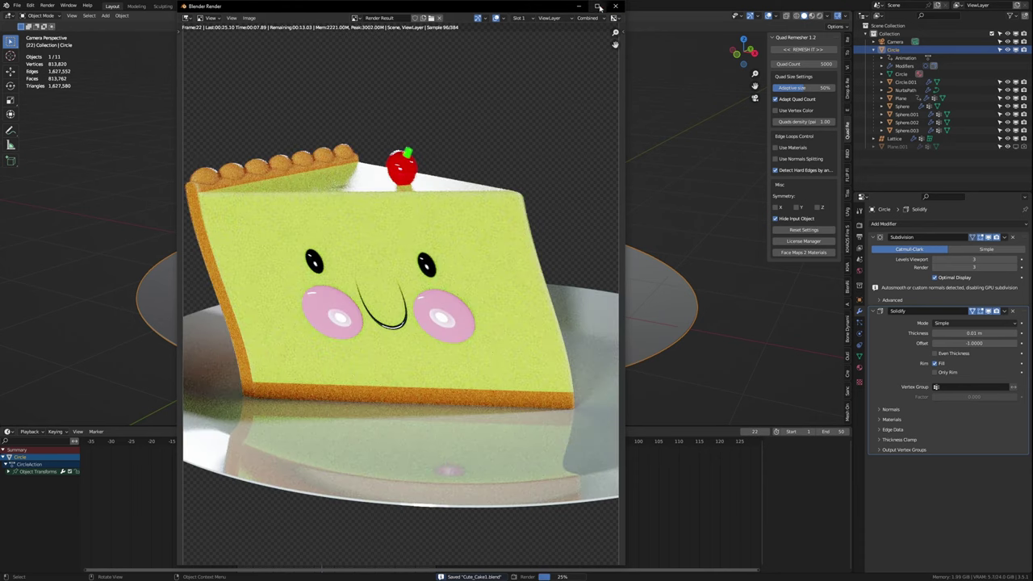
Step: Close the finished render and bring the compositor node chain into view
{"action": "left_click", "coordinate": [597, 6]}
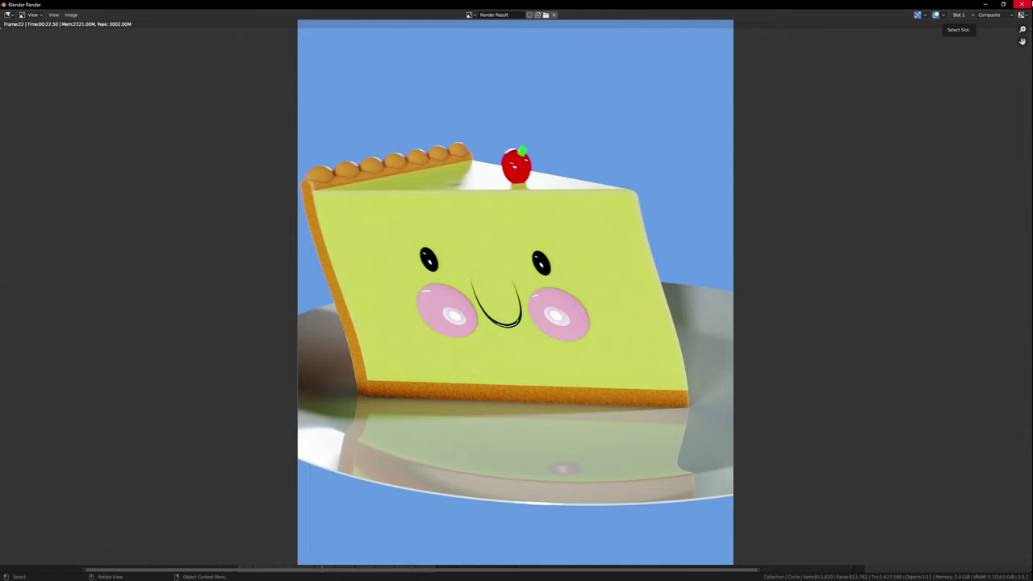
{"action": "left_click", "coordinate": [1021, 4]}
{"action": "left_click", "coordinate": [338, 7]}
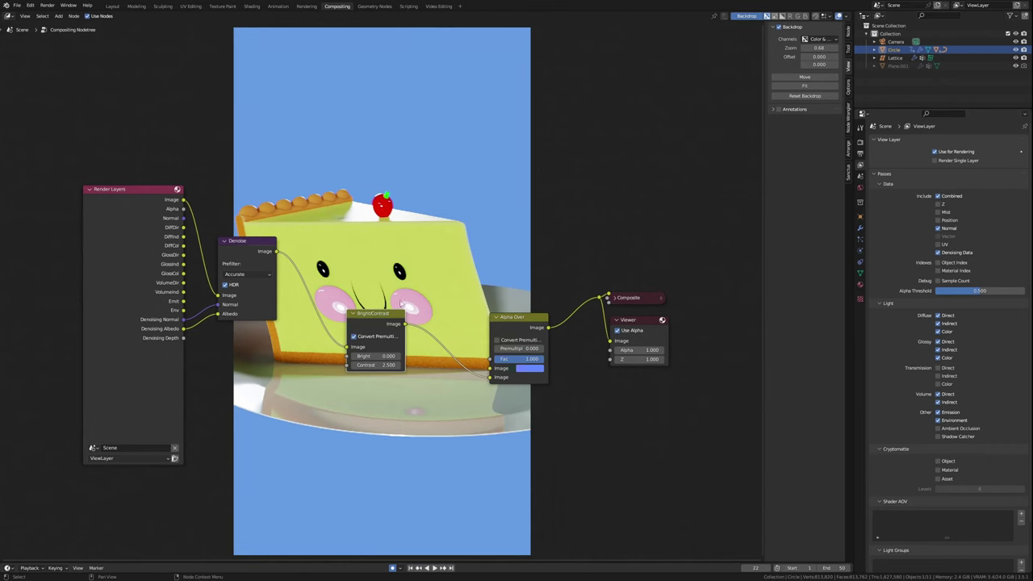
{"action": "middle_click_drag", "start_coordinate": [401, 302], "coordinate": [352, 392]}
{"action": "scroll", "coordinate": [352, 392], "scroll_direction": "up", "scroll_amount": 1}
Step: Insert a Fog Glow Glare node of size 7 after the Denoise node
{"action": "key", "text": "shift+a"}
{"action": "left_click", "coordinate": [310, 403]}
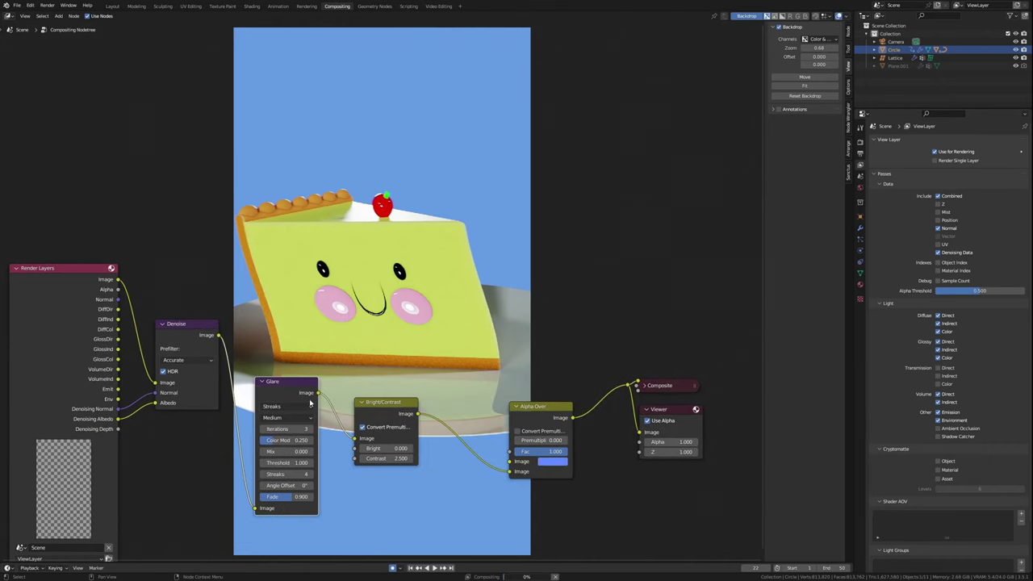
{"action": "left_click", "coordinate": [310, 406]}
{"action": "left_click", "coordinate": [298, 436]}
{"action": "scroll", "coordinate": [286, 440], "scroll_direction": "up", "scroll_amount": 1}
{"action": "left_click", "coordinate": [260, 454]}
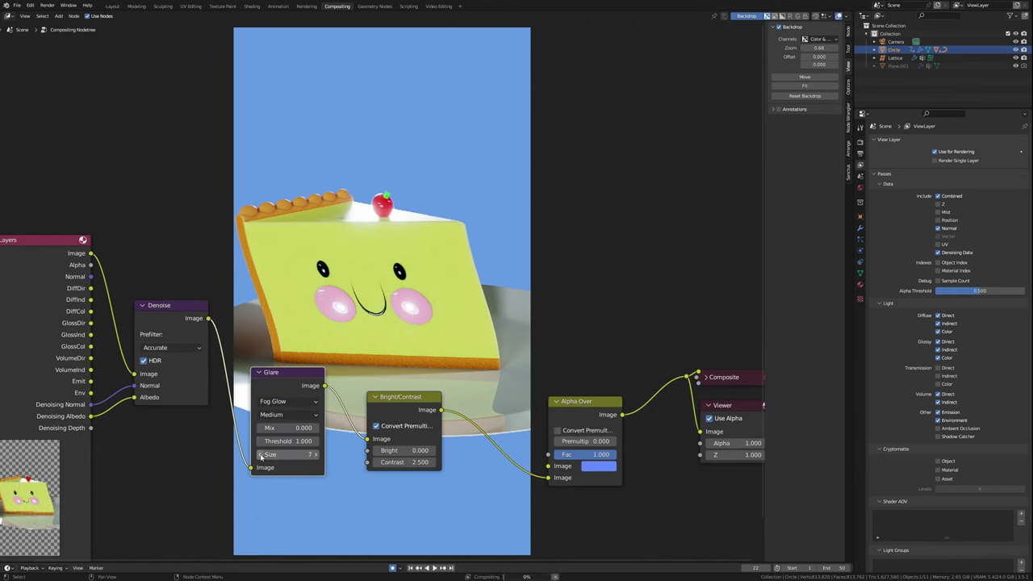
{"action": "left_click", "coordinate": [252, 6]}
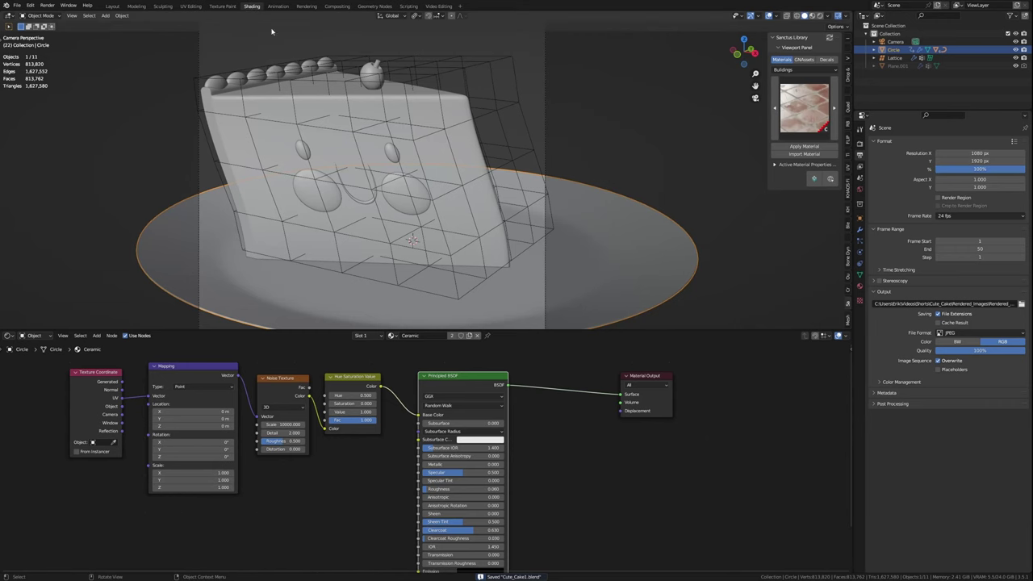
Step: With a rendered viewport preview, set the Noise Texture Scale to 200 and save Cute_Cake1.blend
{"action": "left_click", "coordinate": [846, 15]}
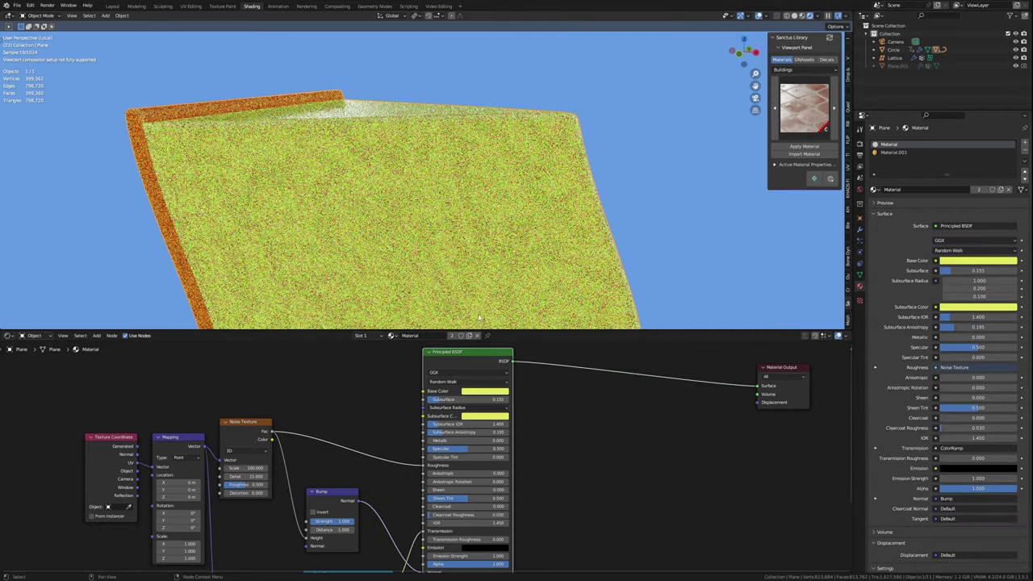
{"action": "type", "text": "300.000"}
{"action": "key", "text": "Return"}
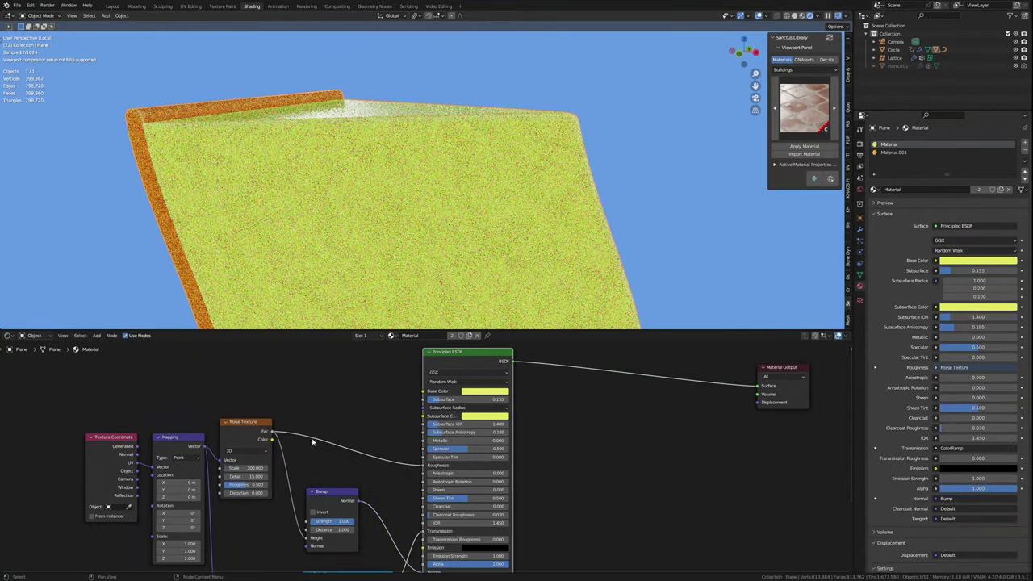
{"action": "key", "text": "ctrl+s"}
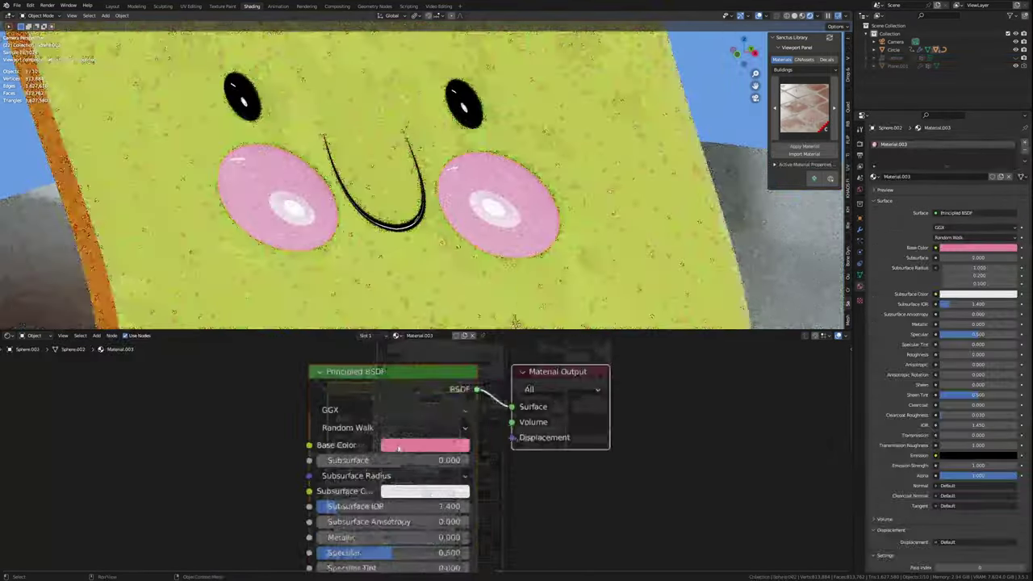
Step: Make the cheeks deeper pink with Subsurface 0.095 and red Subsurface Color, then render the frame
{"action": "left_click", "coordinate": [399, 449]}
{"action": "left_click_drag", "start_coordinate": [452, 298], "coordinate": [464, 305]}
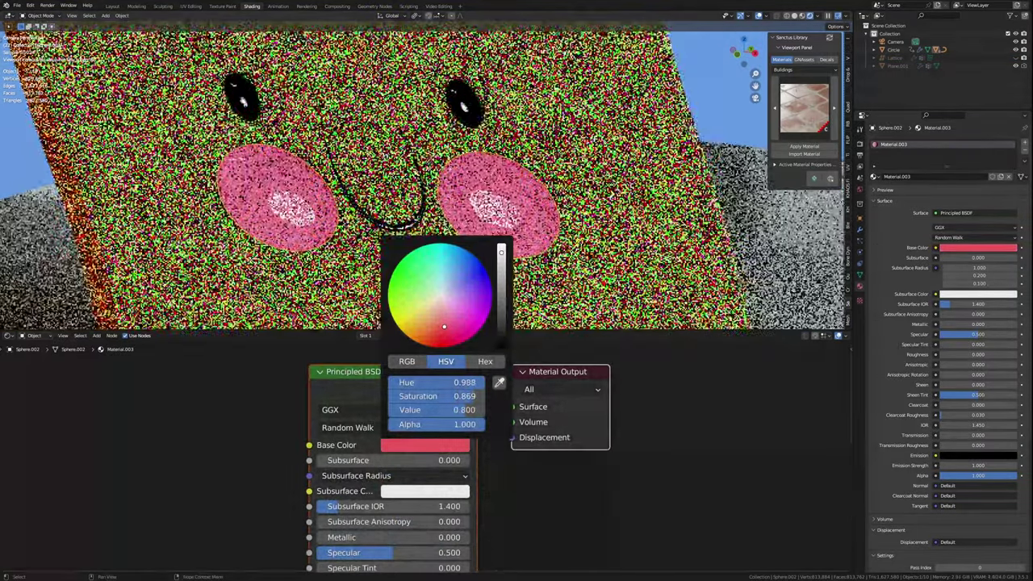
{"action": "scroll", "coordinate": [349, 454], "scroll_direction": "up", "scroll_amount": 1}
{"action": "left_click_drag", "start_coordinate": [348, 454], "coordinate": [364, 454]}
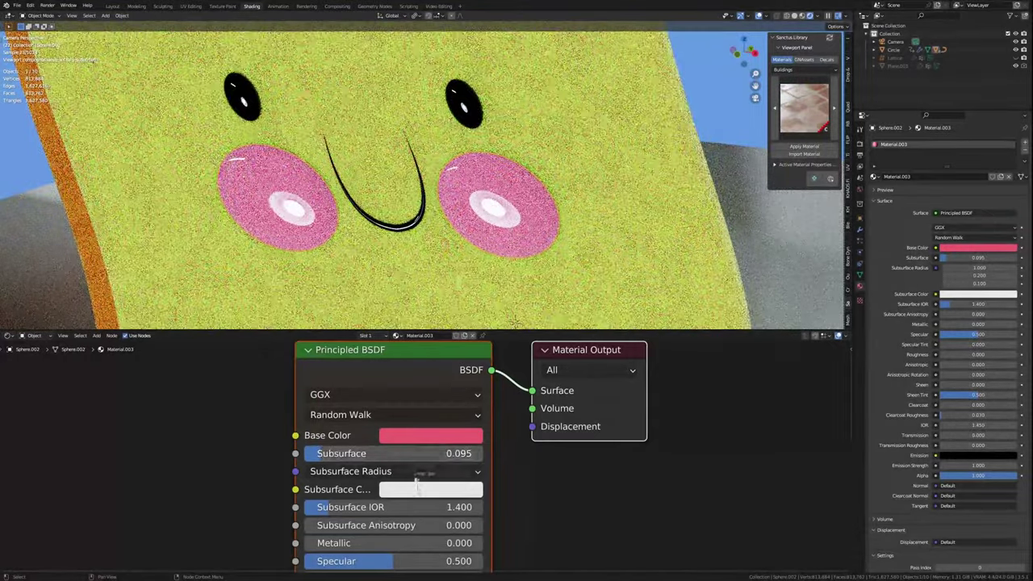
{"action": "left_click_drag", "start_coordinate": [431, 435], "coordinate": [431, 490]}
{"action": "left_click", "coordinate": [431, 489]}
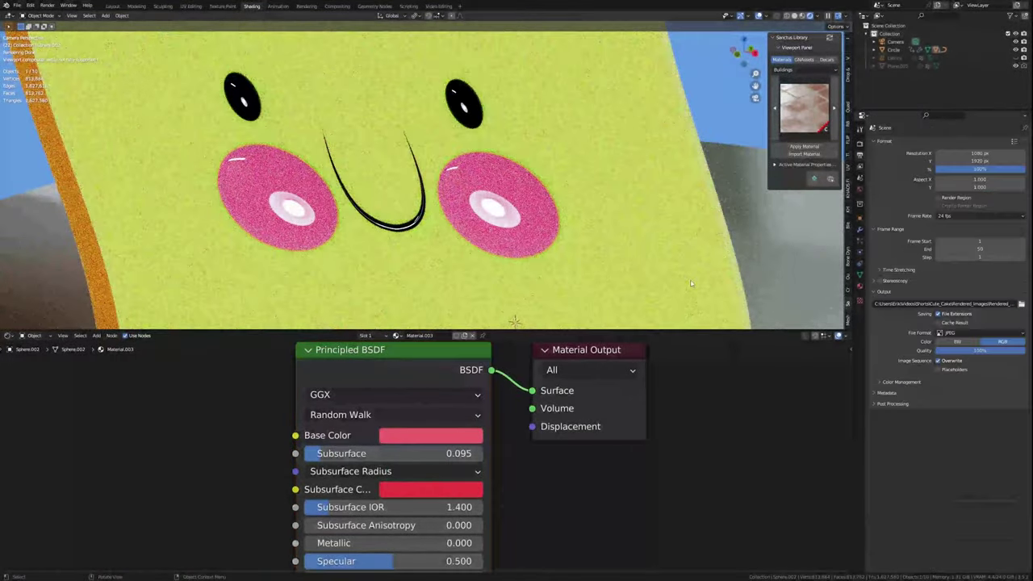
{"action": "left_click", "coordinate": [46, 6]}
{"action": "left_click", "coordinate": [64, 20]}
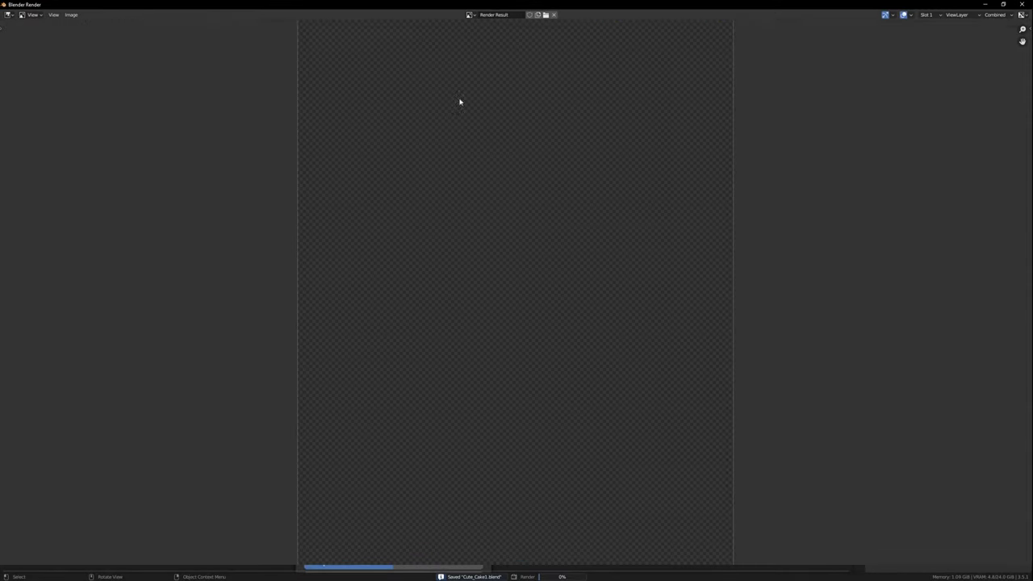